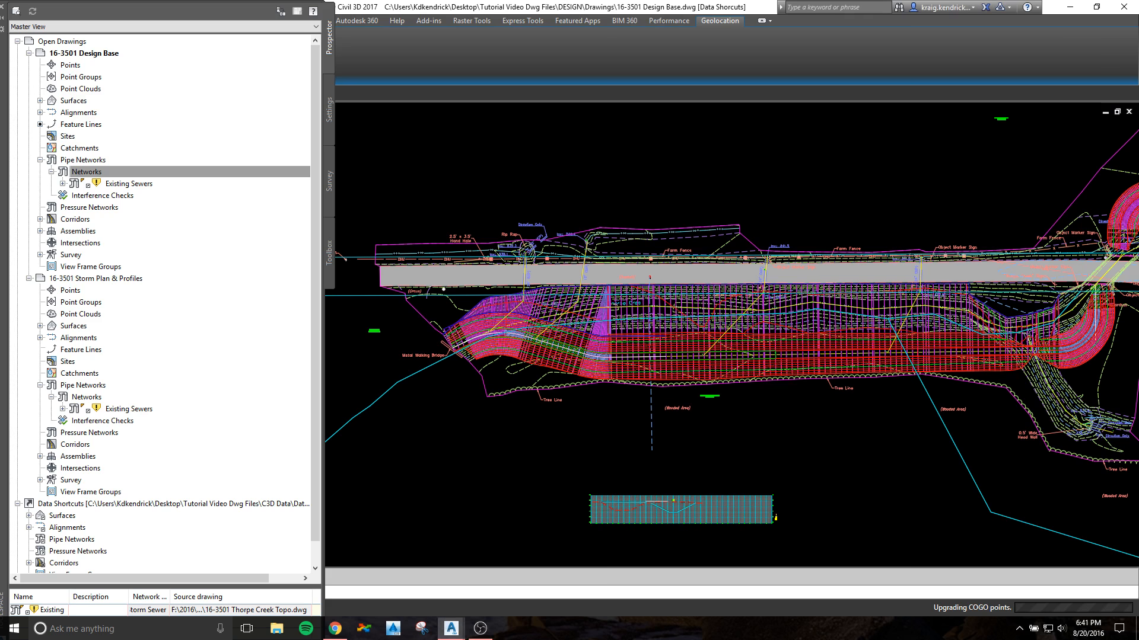
Step: Examine the road, the creek channel corridor and the existing storm crossings in the design base drawing
mouse_move(803, 443)
middle_mouse_down()
mouse_move(616, 492)
mouse_move(391, 518)
mouse_move(560, 399)
middle_mouse_up()
scroll(561, 397, "down", 2)
middle_click_drag(619, 378, 783, 412)
scroll(563, 338, "up", 3)
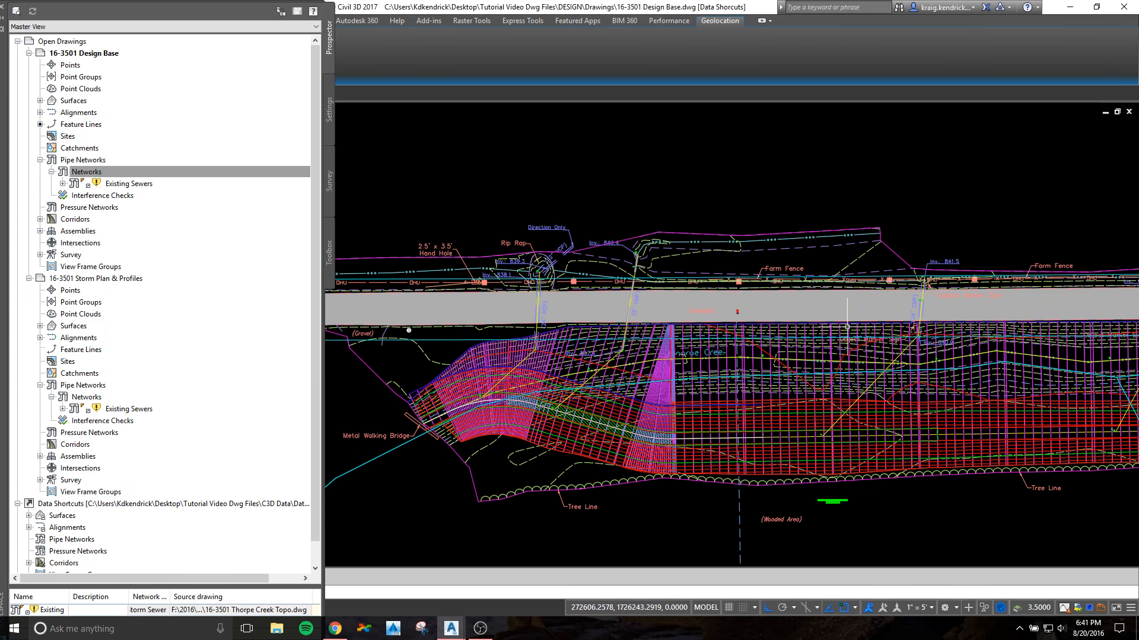
middle_click_drag(845, 324, 652, 320)
middle_click_drag(943, 346, 750, 364)
scroll(537, 405, "down", 3)
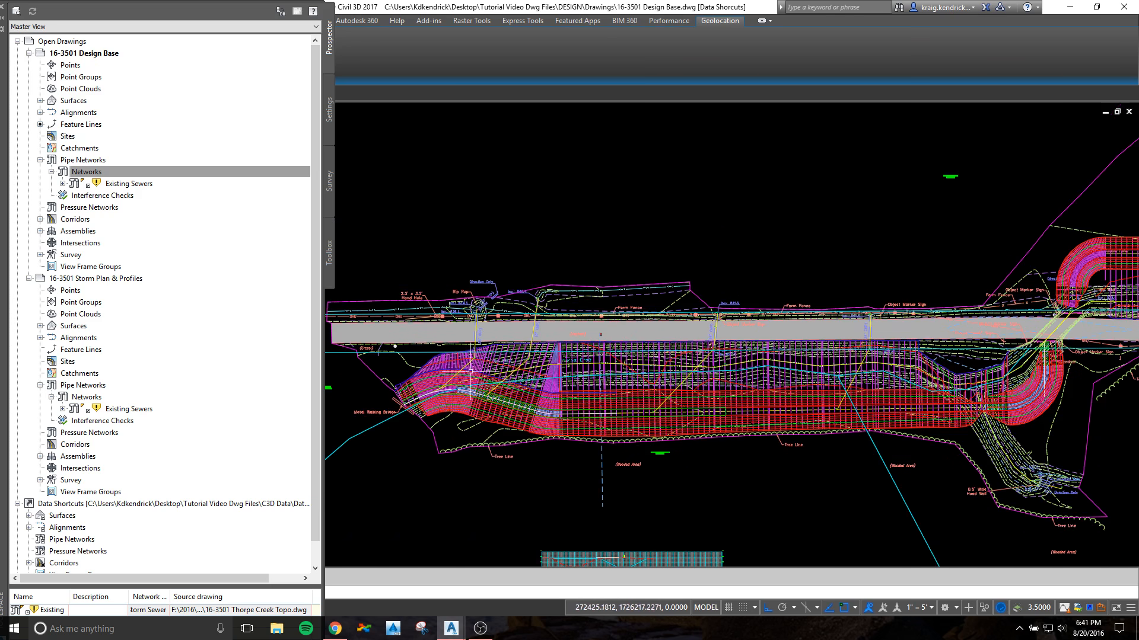
mouse_move(546, 392)
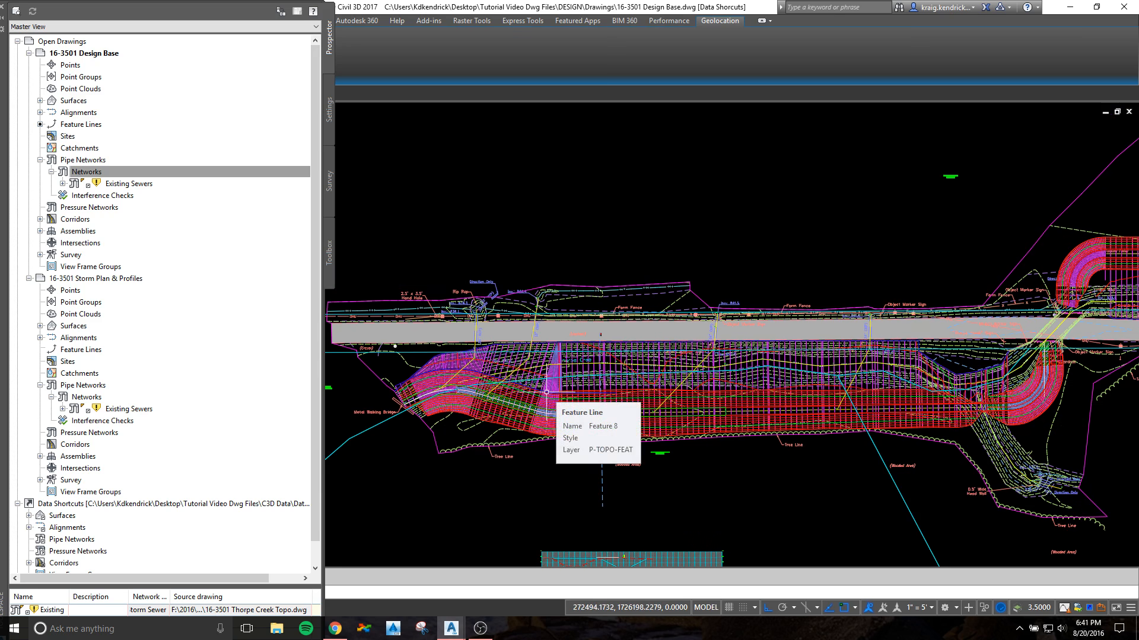
middle_click_drag(796, 352, 502, 390)
scroll(874, 291, "down", 4)
middle_click_drag(874, 291, 612, 363)
scroll(920, 321, "up", 2)
mouse_move(920, 321)
middle_mouse_down()
mouse_move(706, 358)
mouse_move(619, 354)
middle_mouse_up()
mouse_move(698, 430)
middle_mouse_down()
mouse_move(698, 400)
mouse_move(620, 336)
middle_mouse_up()
scroll(569, 457, "up", 2)
mouse_move(862, 363)
middle_mouse_down()
mouse_move(473, 401)
mouse_move(829, 387)
middle_mouse_up()
scroll(472, 401, "down", 2)
scroll(830, 386, "down", 2)
middle_click_drag(529, 410, 840, 368)
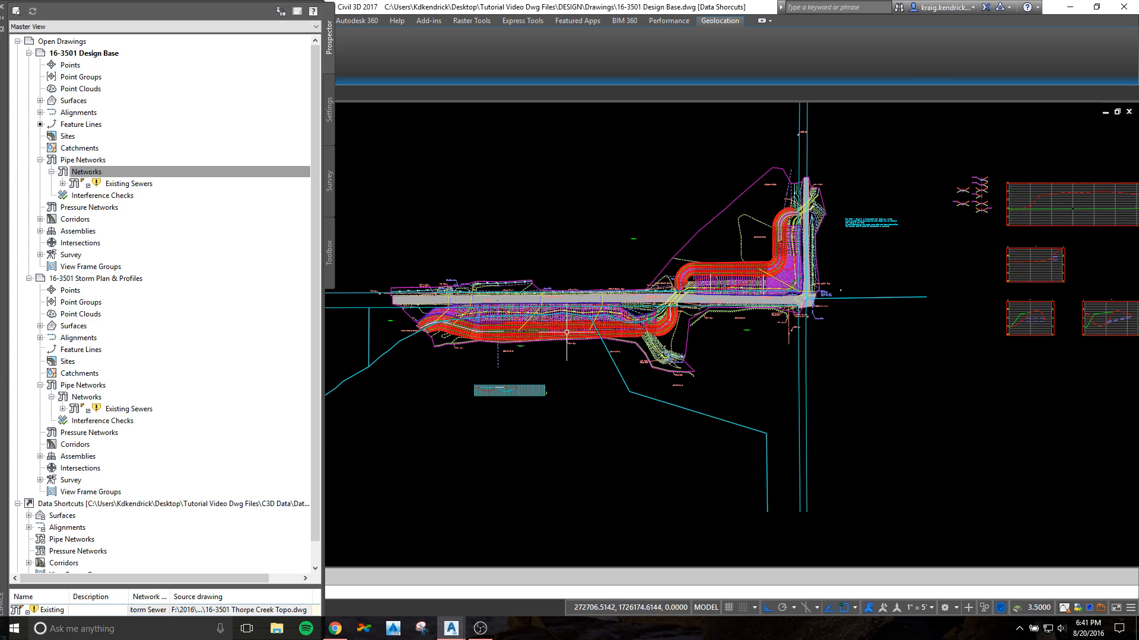
scroll(564, 329, "up", 4)
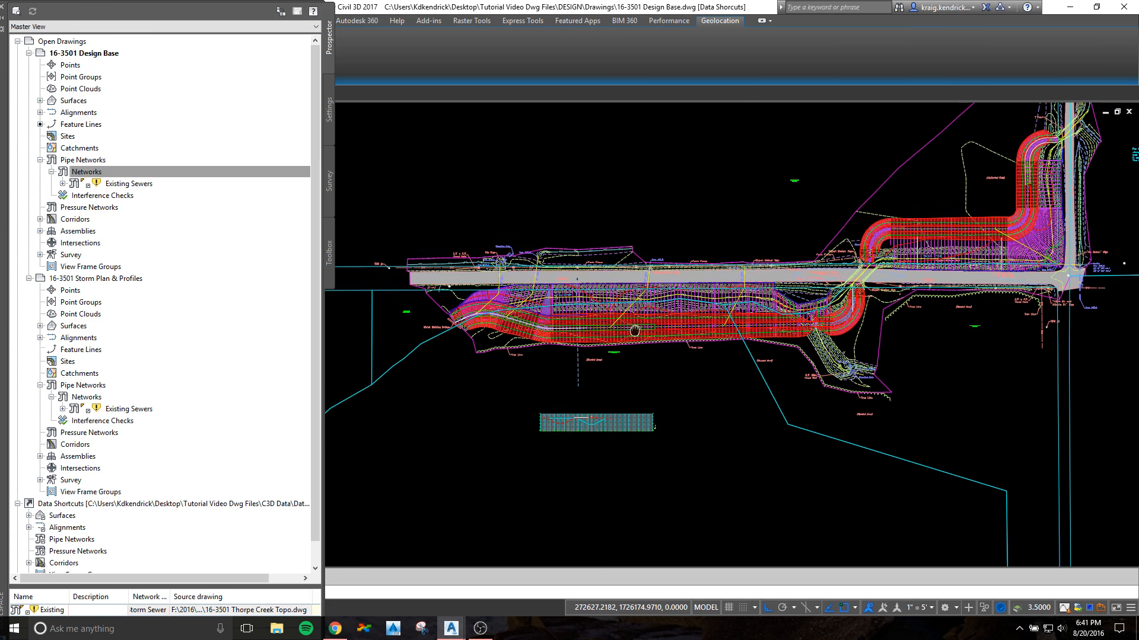
middle_click_drag(553, 313, 624, 327)
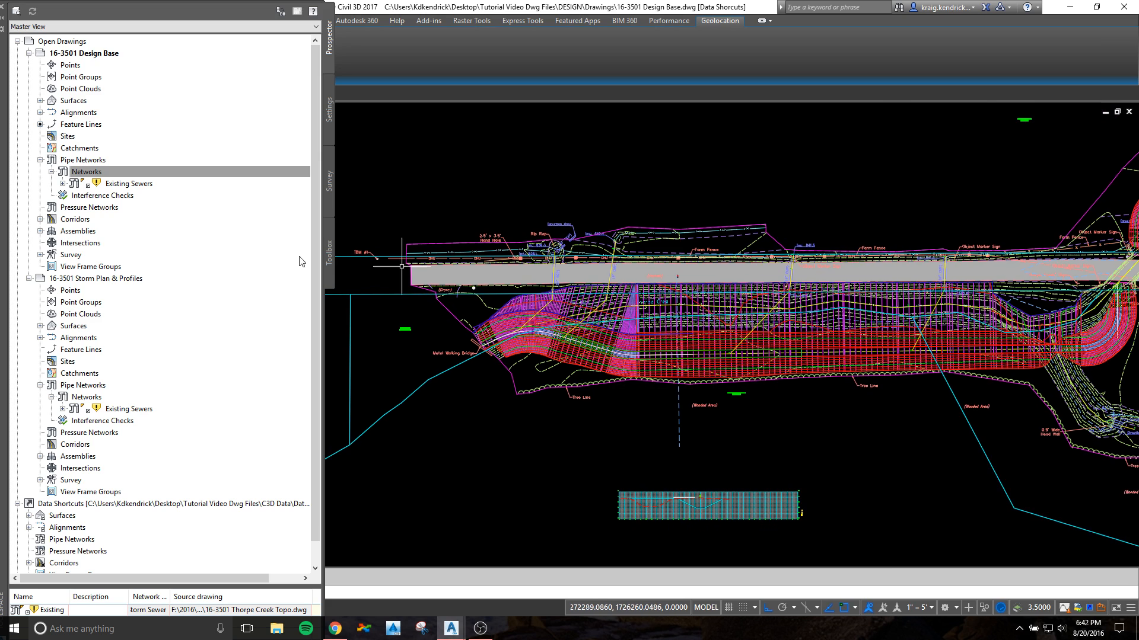
Step: Start a pipe network by layout in the design base drawing, named Proposed Storm and using the Proposed Storm parts list
right_click(114, 176)
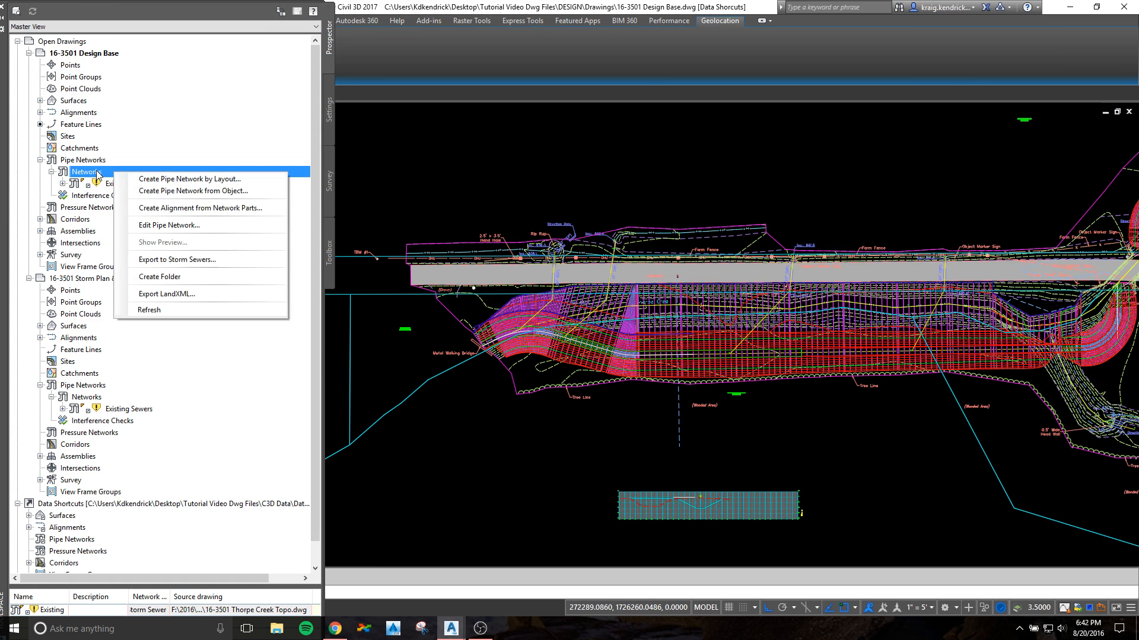
left_click(156, 183)
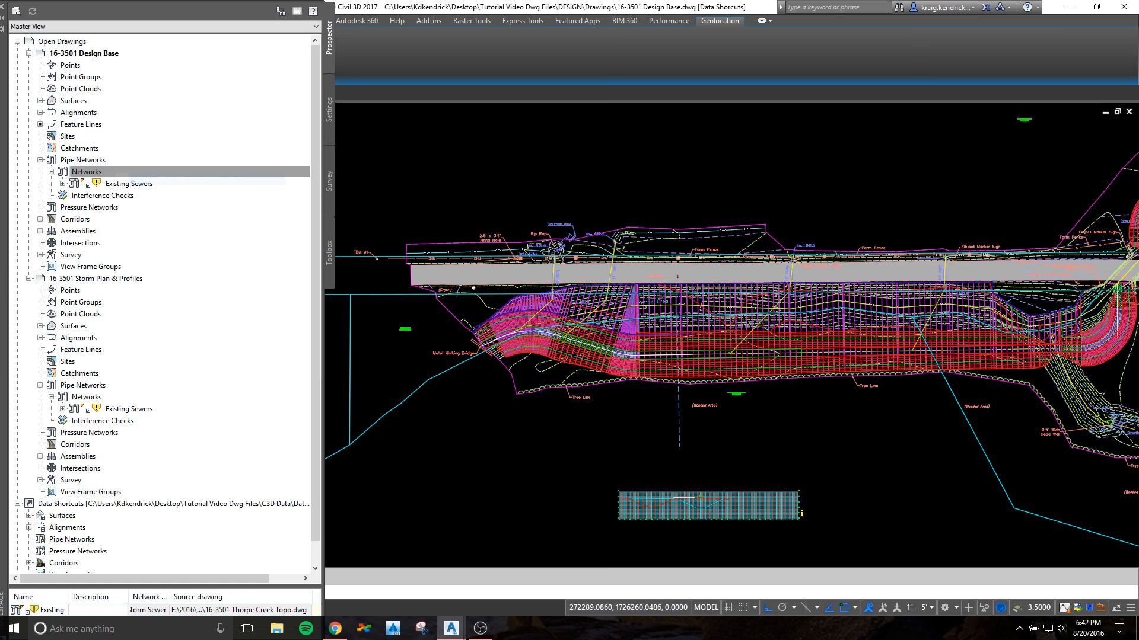
left_click_drag(604, 186, 652, 195)
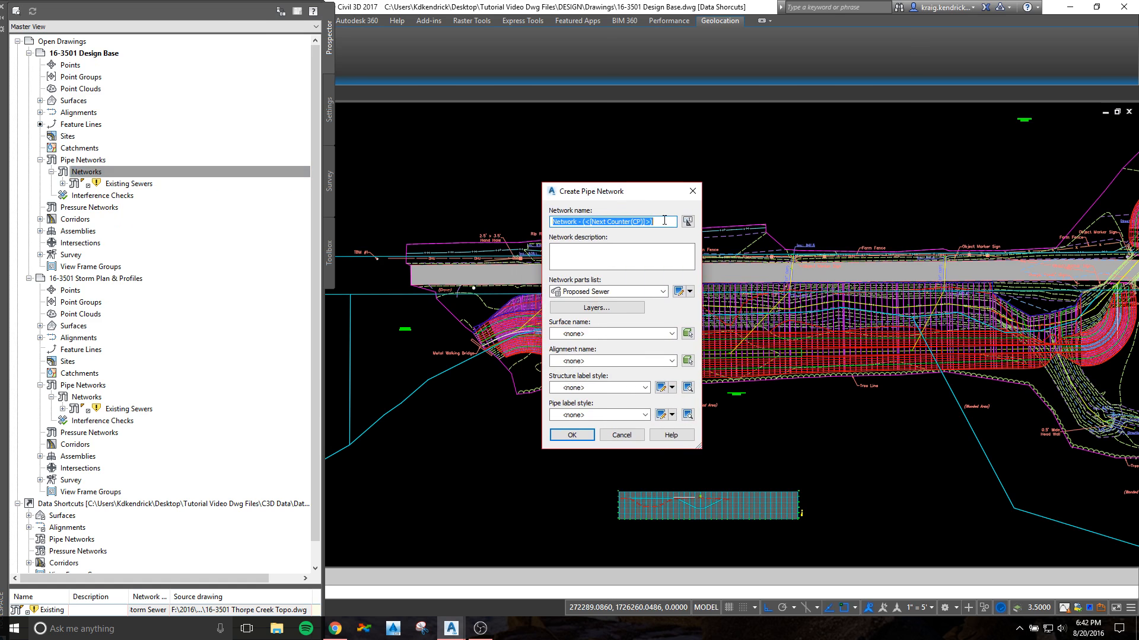
type("Proposed Storm")
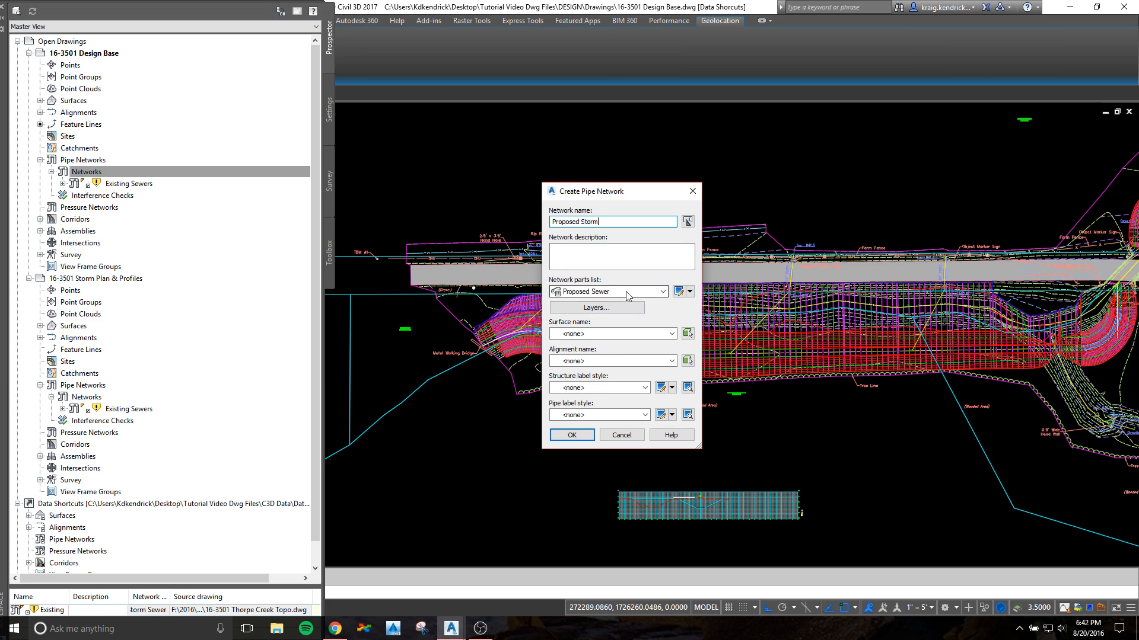
left_click(650, 293)
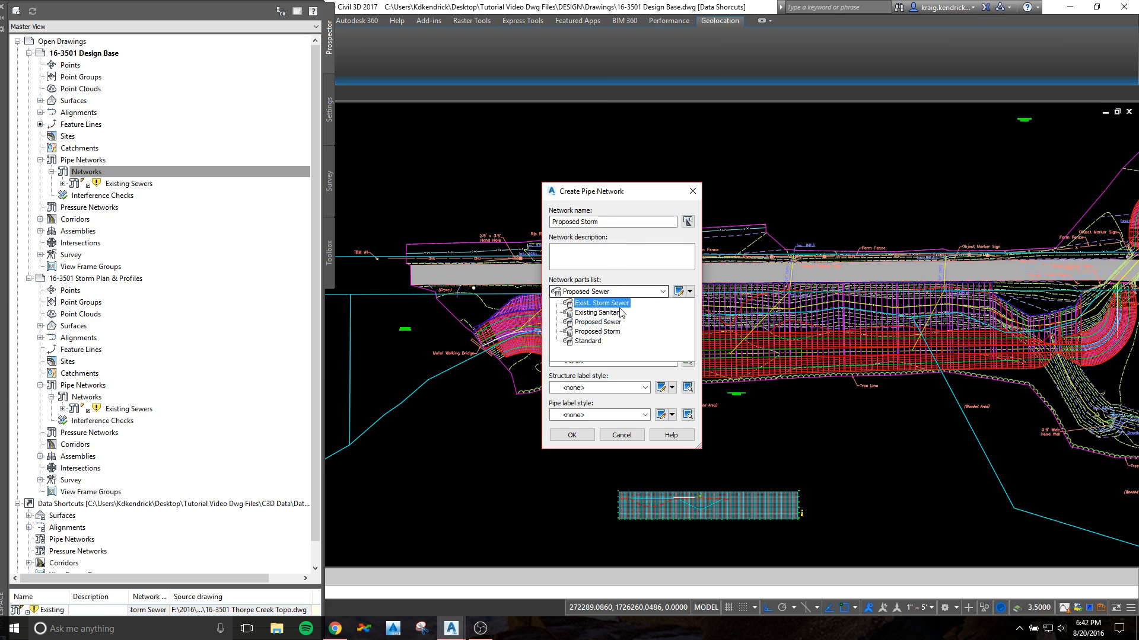
left_click(589, 334)
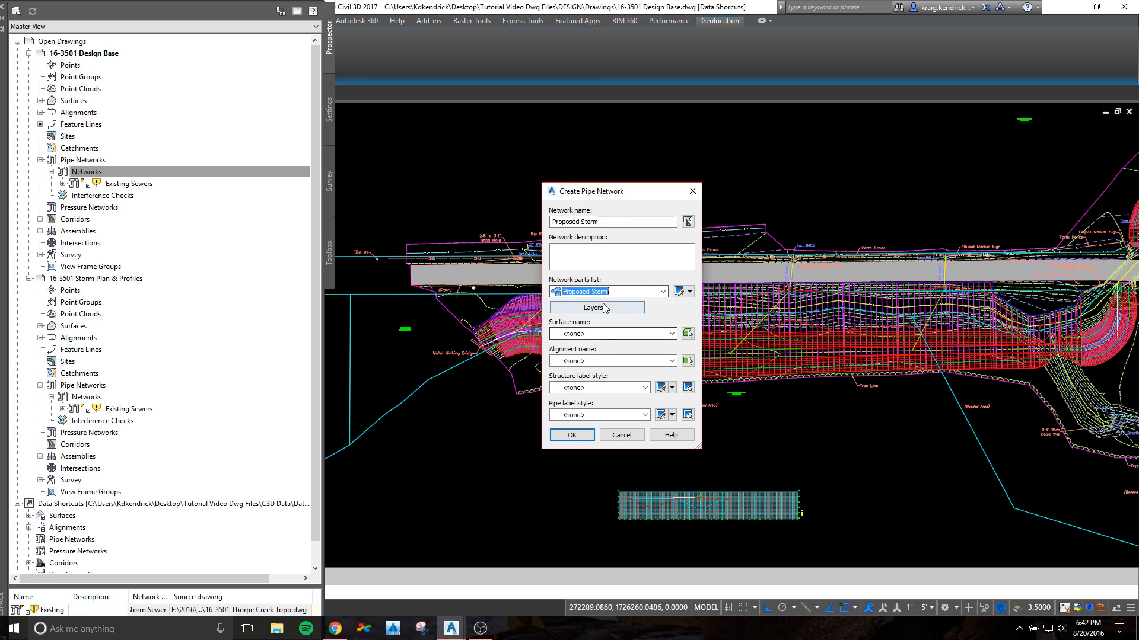
Step: Review the structure families and the concrete and HDPE pipe sizes in the Proposed Storm parts list
left_click(679, 292)
left_click_drag(555, 168, 690, 180)
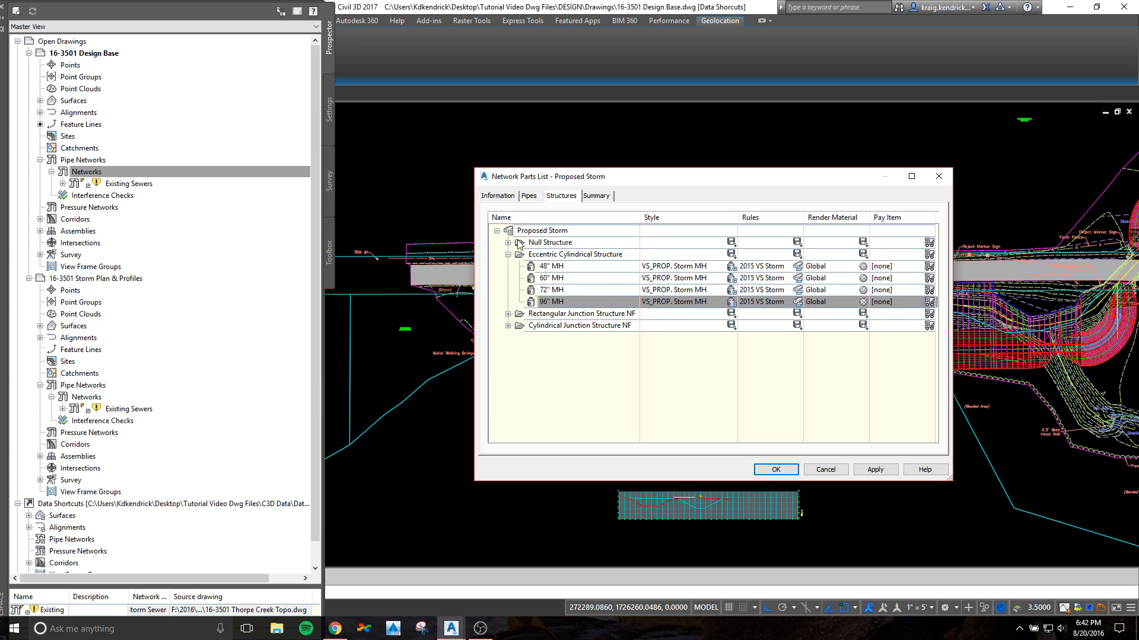
left_click(508, 314)
left_click(508, 338)
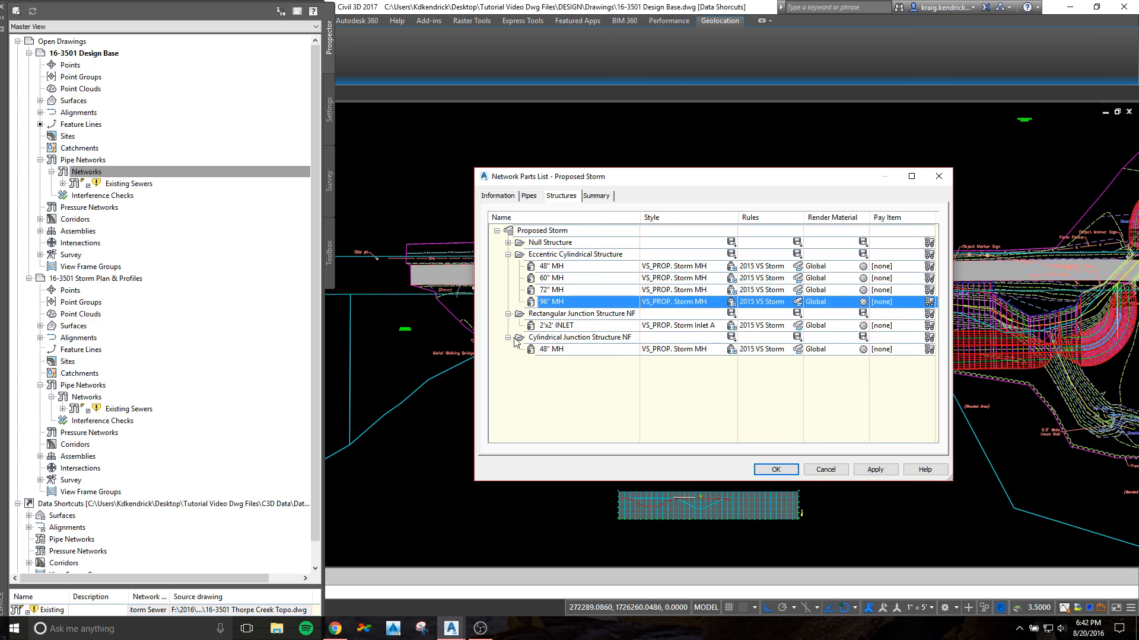
left_click(528, 197)
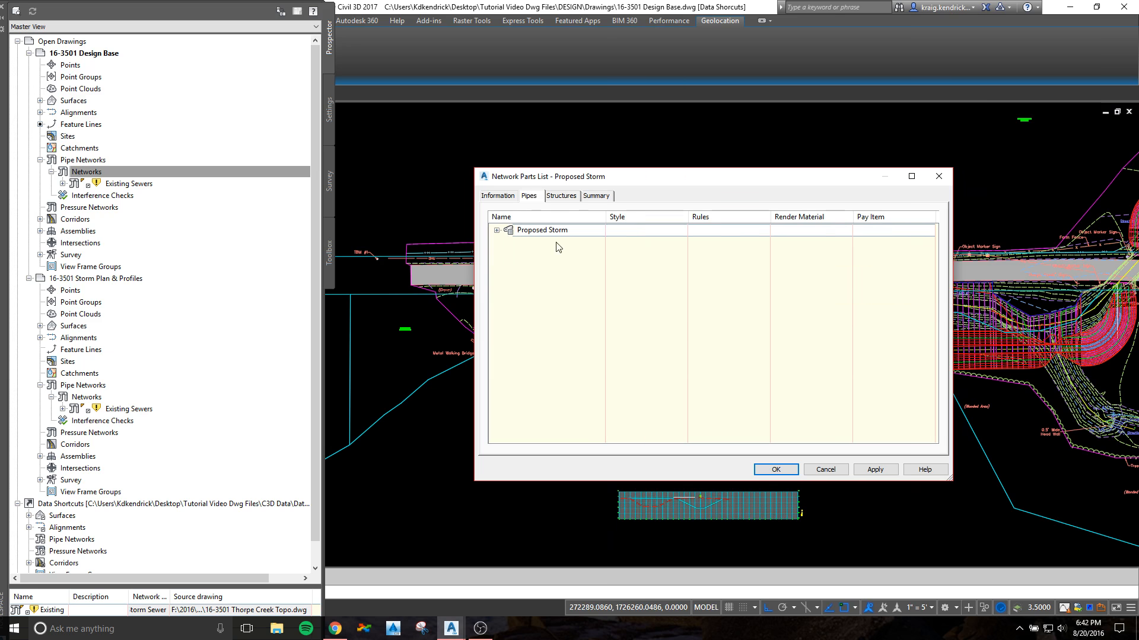
left_click(497, 230)
left_click(508, 242)
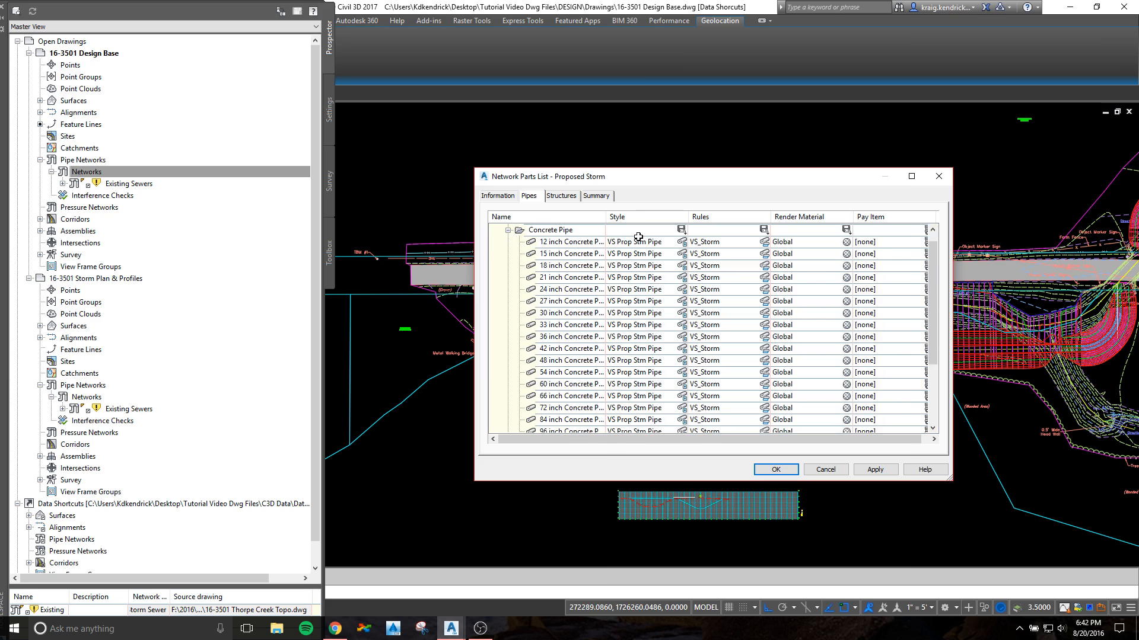
left_click(508, 231)
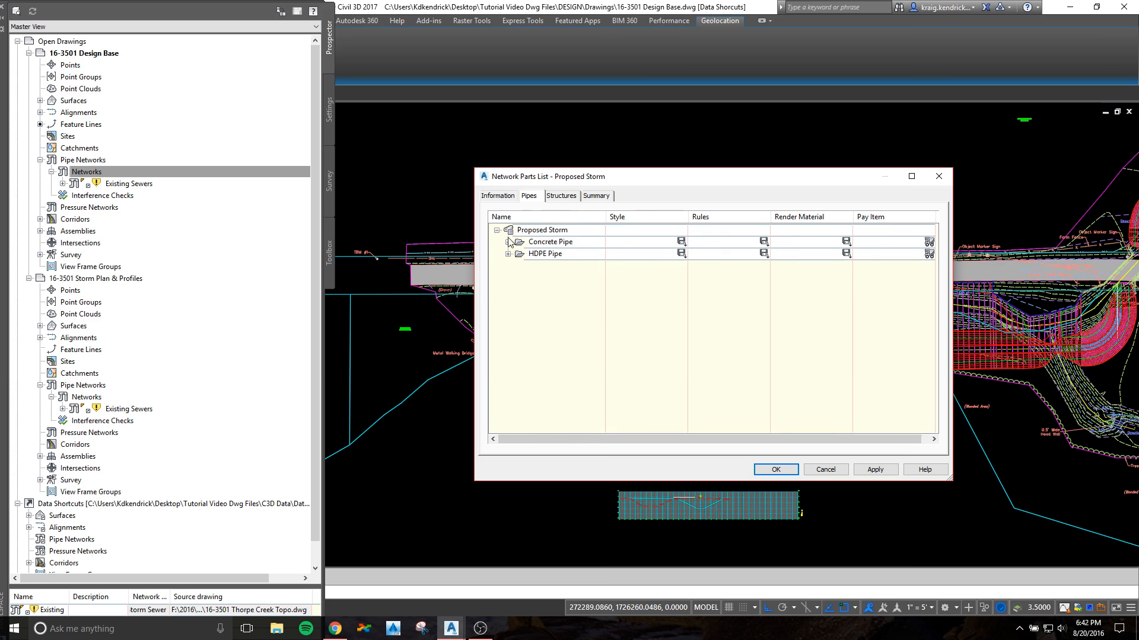
left_click(508, 254)
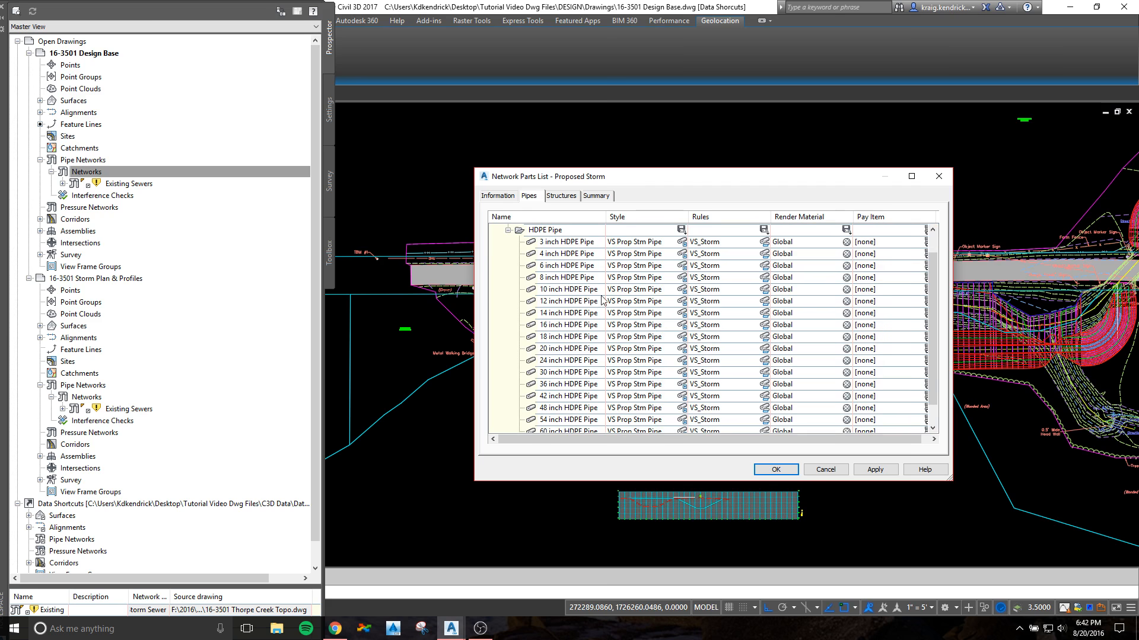
scroll(626, 327, "down", 1)
scroll(630, 326, "up", 2)
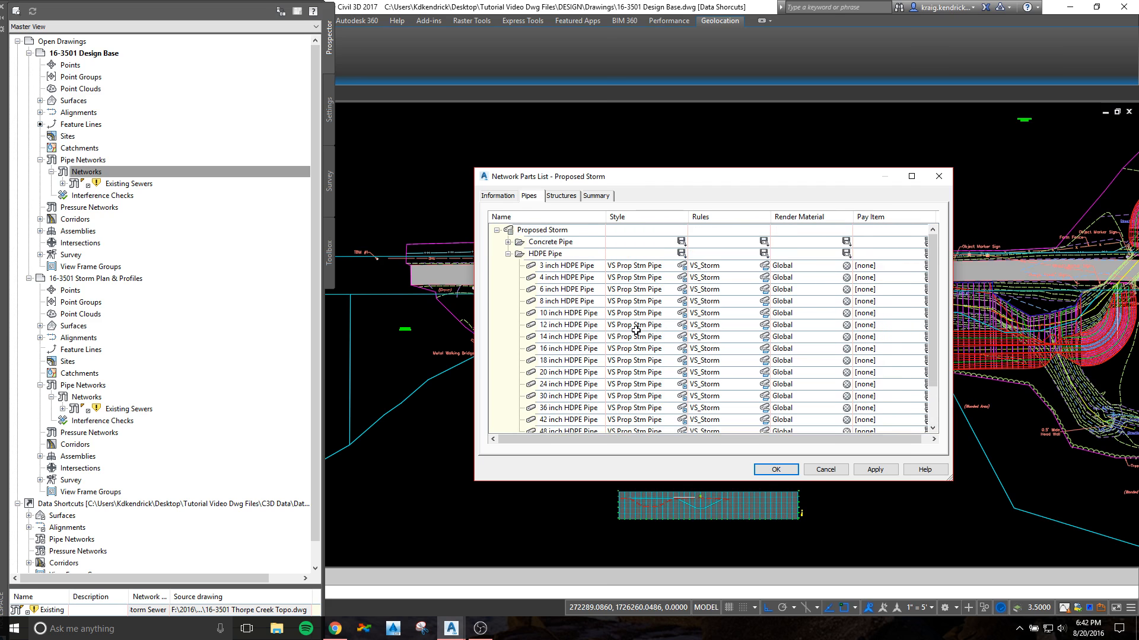
left_click(573, 199)
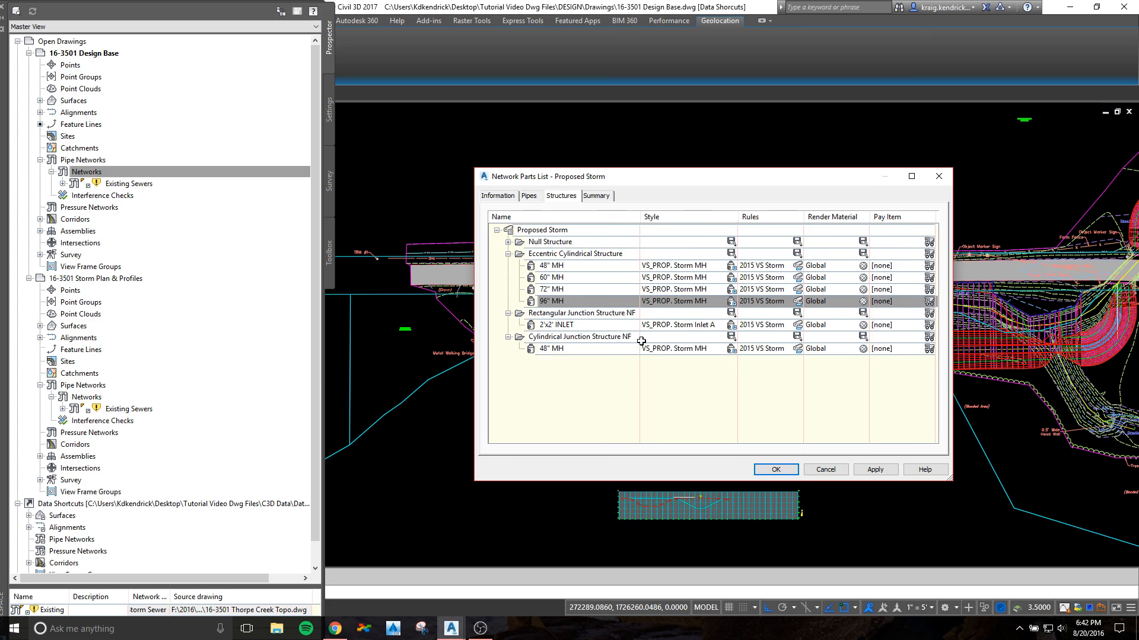
left_click(776, 469)
Step: Set the network's surface to Proposed Grade and create the network without an alignment or label styles
left_click(599, 334)
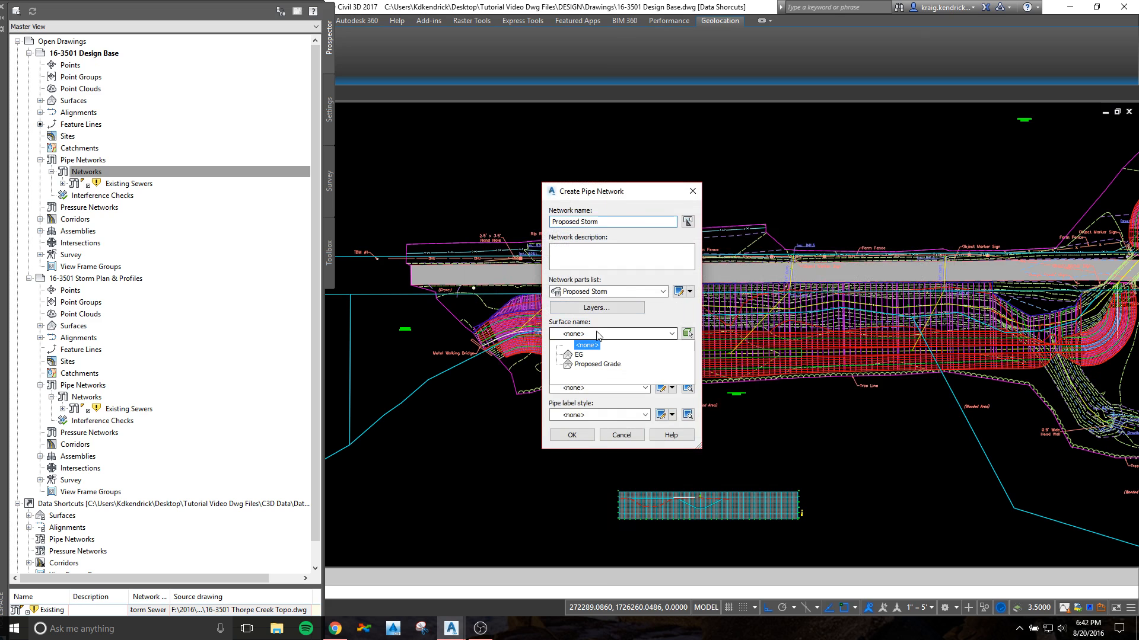
left_click(581, 365)
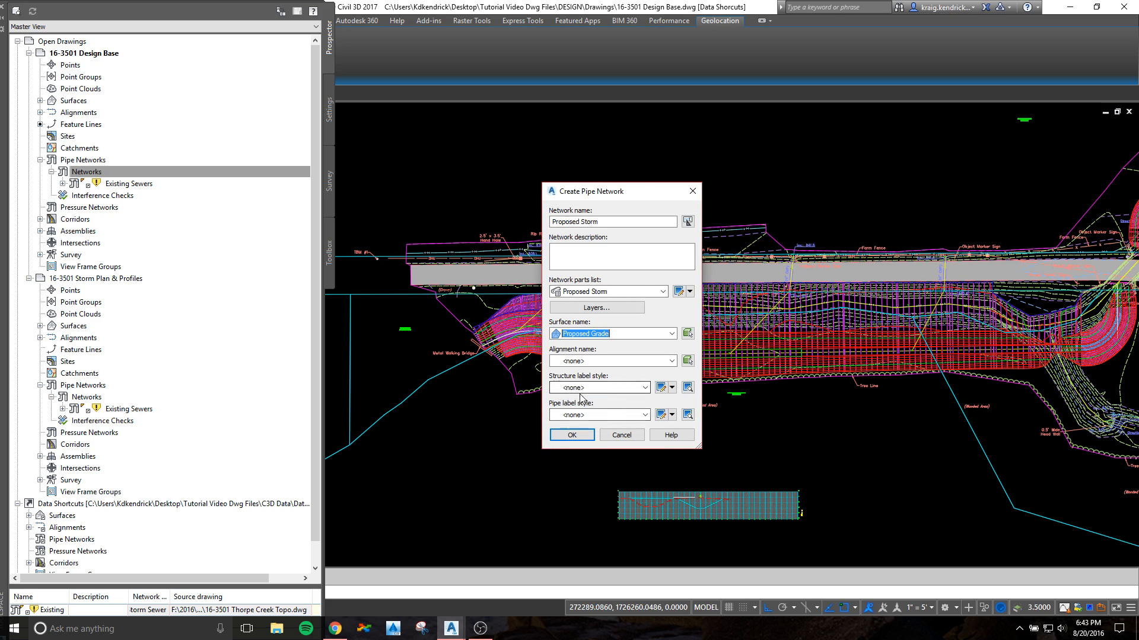
left_click(572, 435)
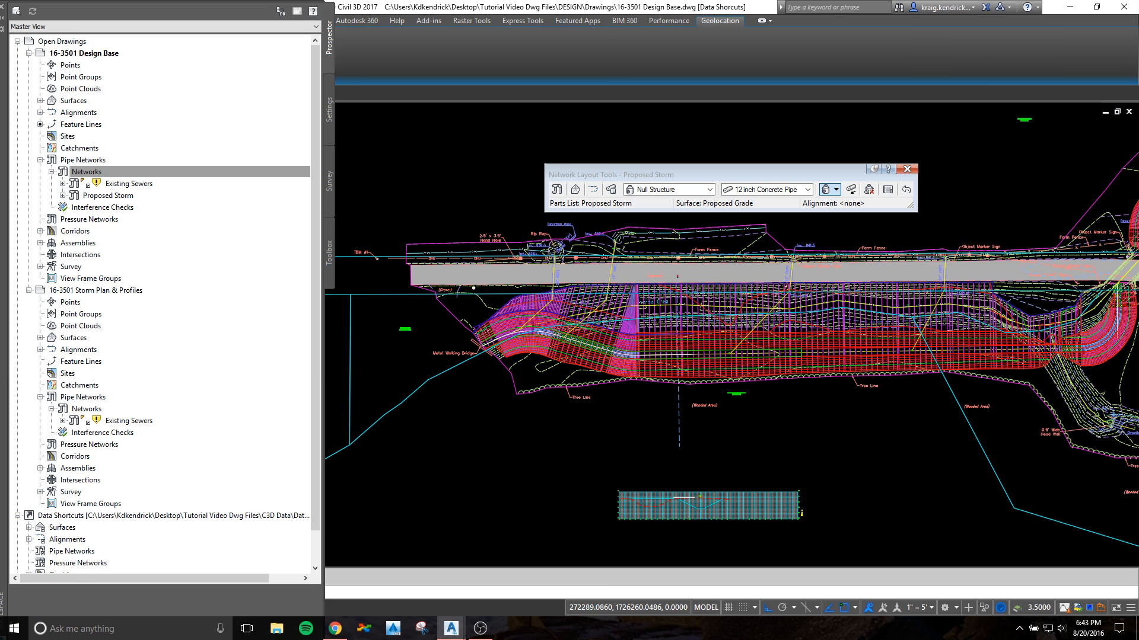
Step: Choose the 48" MH from the Eccentric Cylindrical Structure family as the structure for the layout
left_click_drag(741, 171, 696, 137)
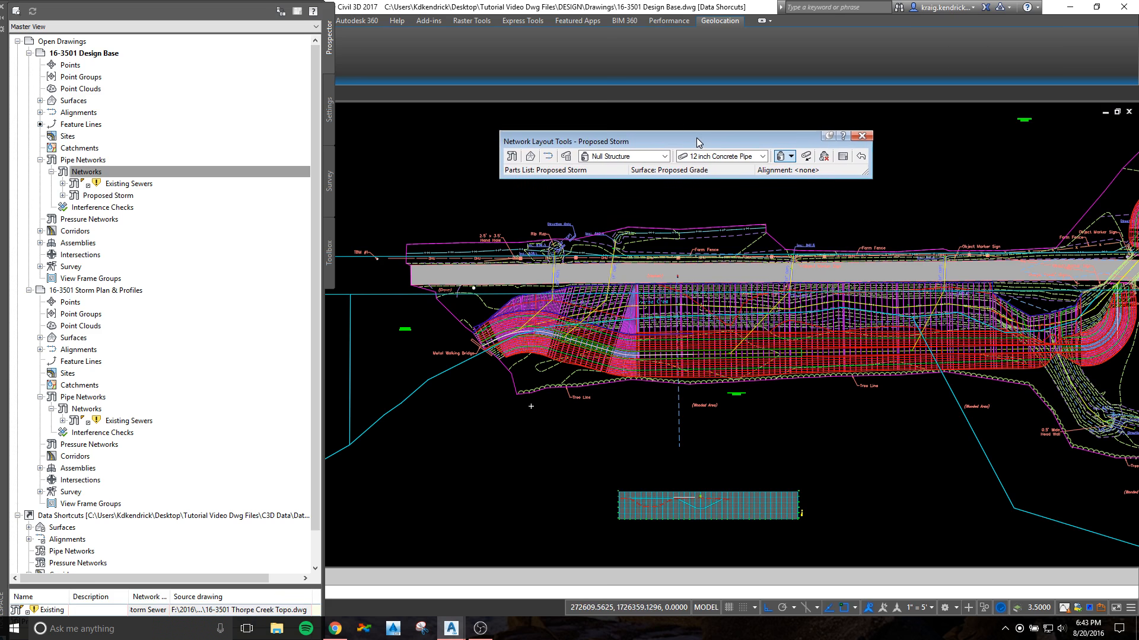
left_click(665, 156)
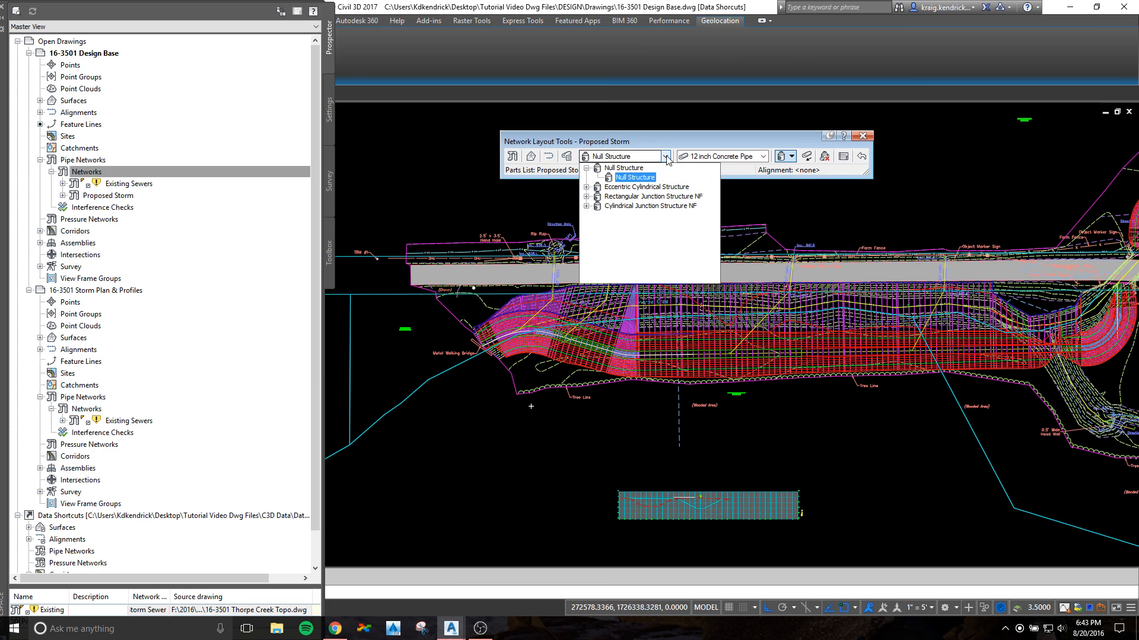
left_click(586, 188)
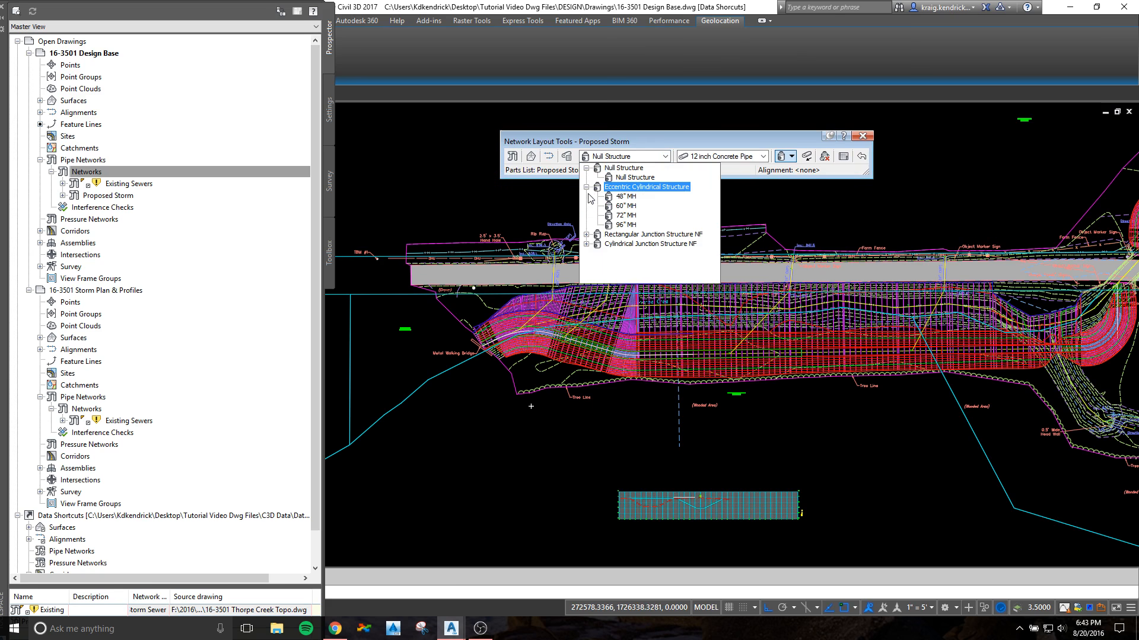
left_click(624, 198)
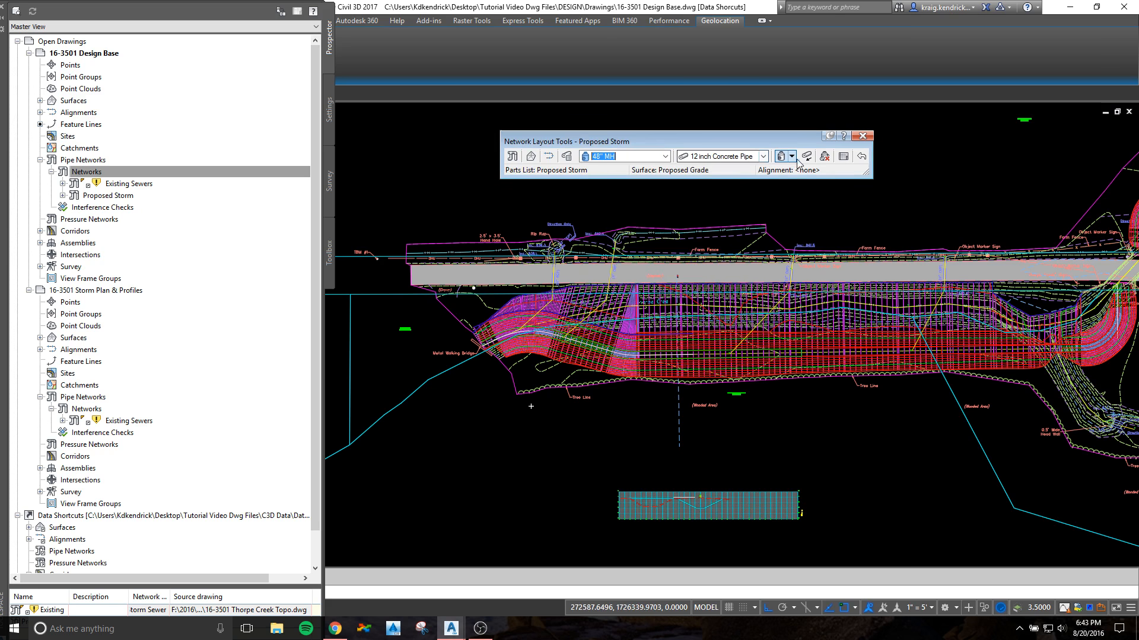
Step: Choose the 24 inch Concrete Pipe and set the layout to draw both pipes and structures
scroll(553, 306, "up", 5)
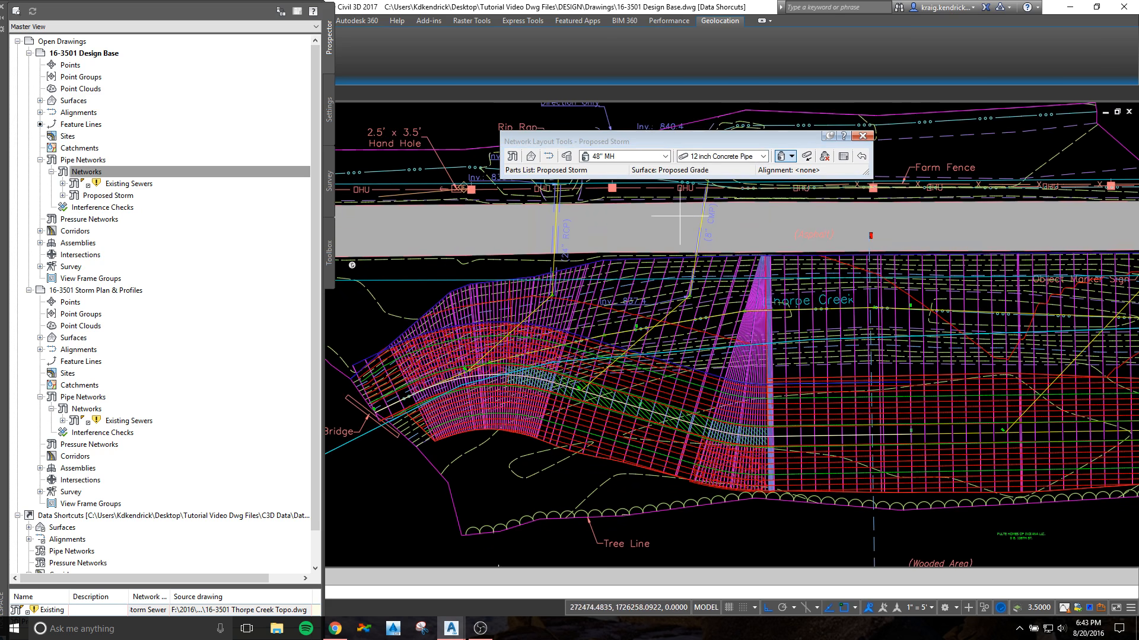
left_click(763, 156)
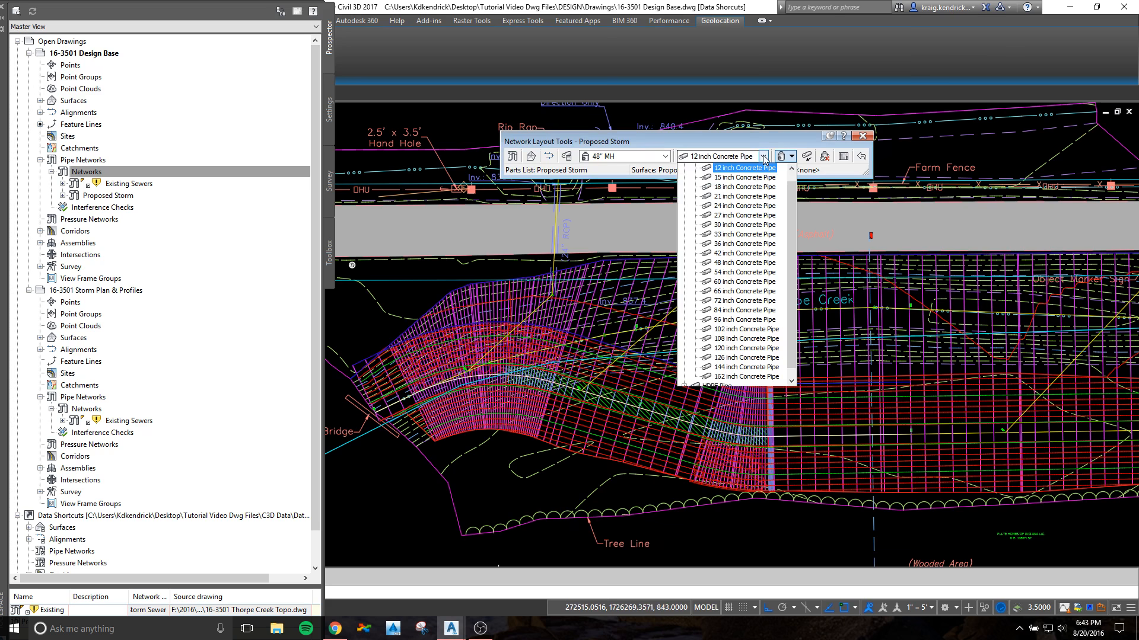
left_click(738, 206)
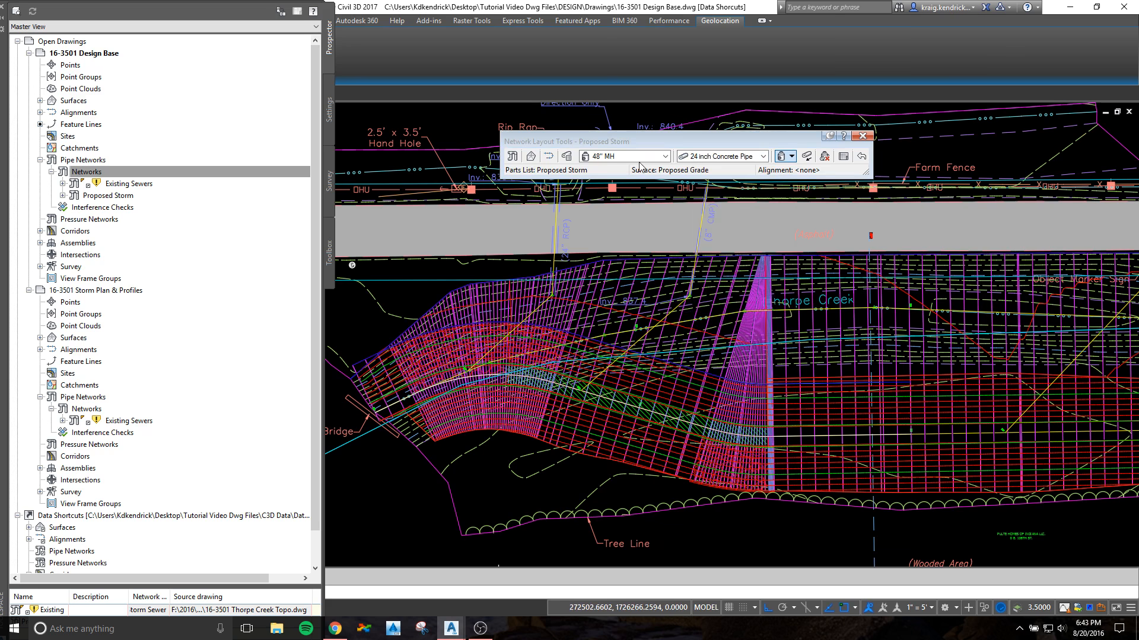
left_click(792, 156)
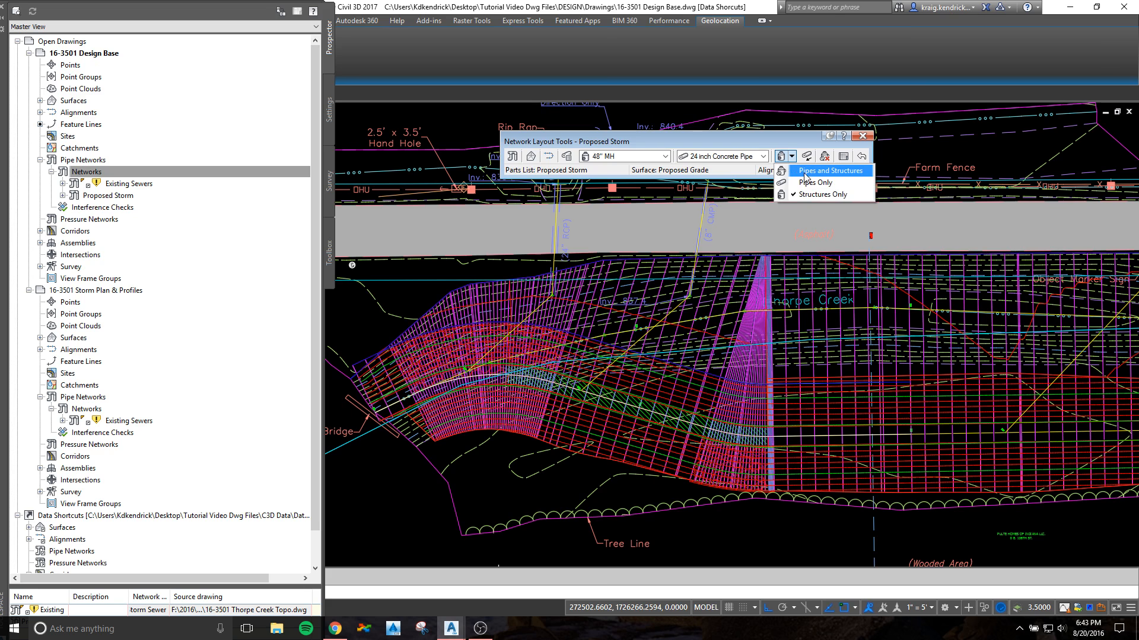
left_click(805, 172)
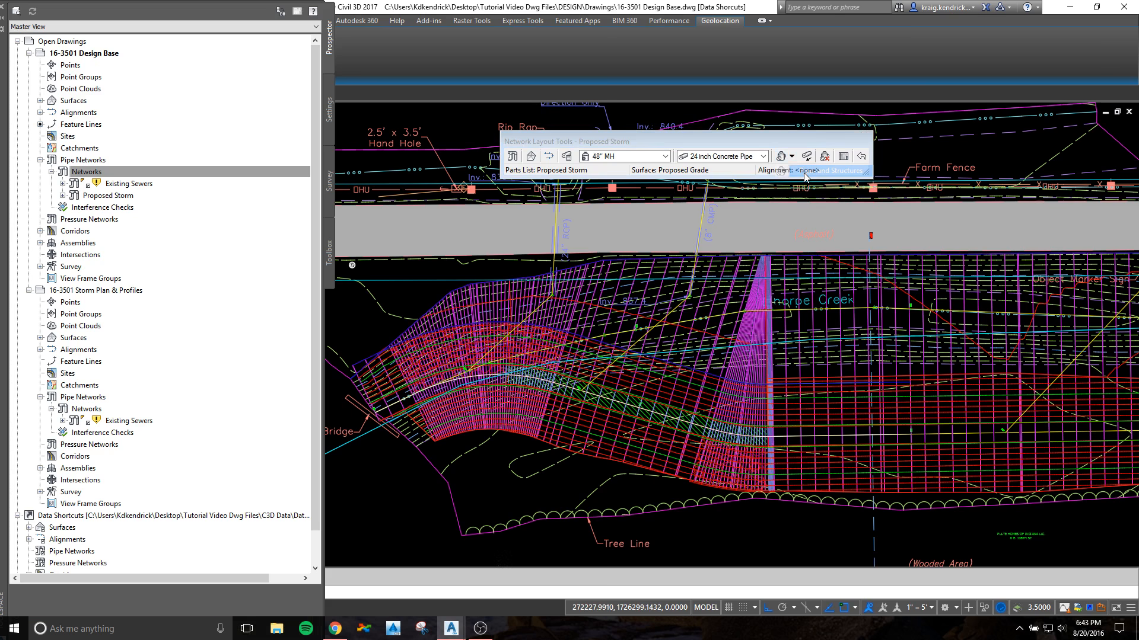
Step: Lay out a 24 inch concrete pipe with 48" manholes from the existing 24" RCP's creek-side end to its connecting alignment's 0+00 point
scroll(551, 294, "up", 5)
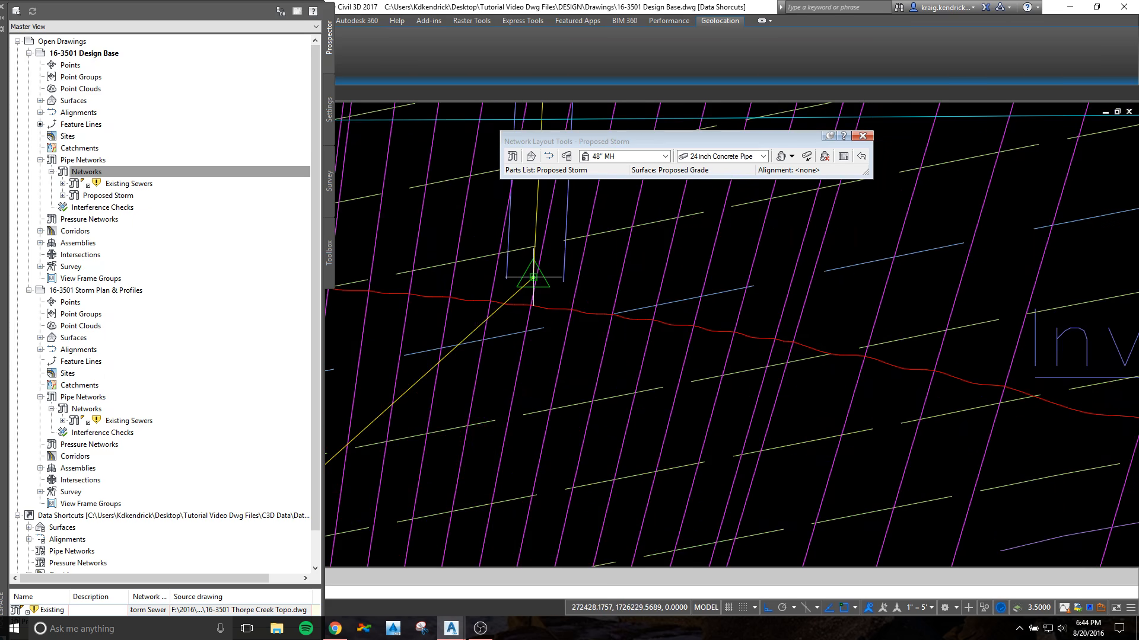
left_click(533, 277)
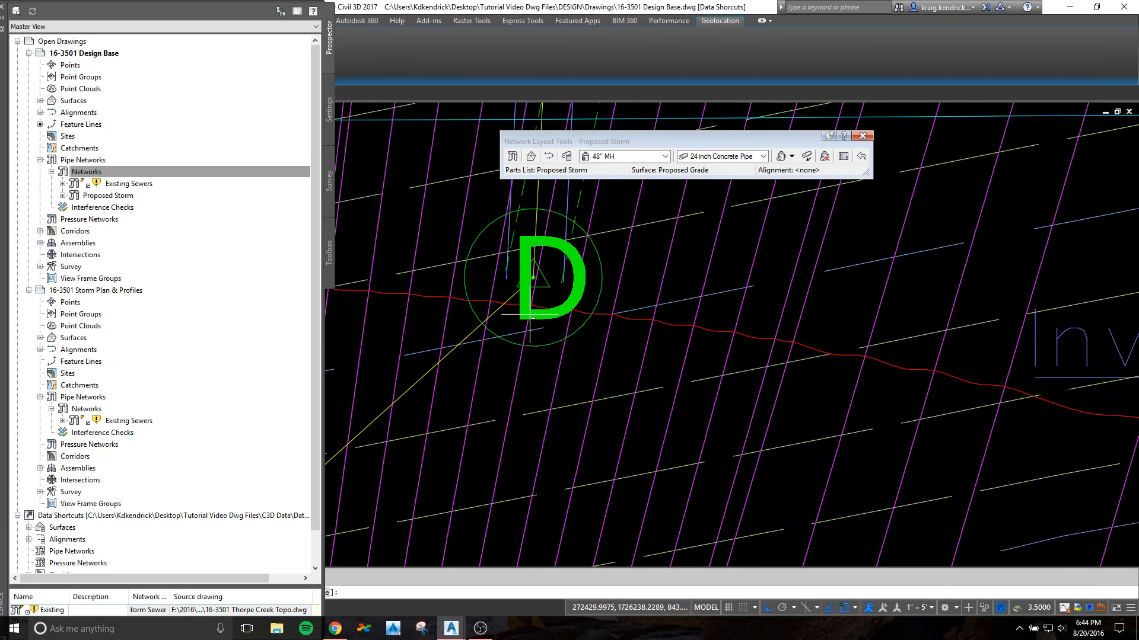
scroll(486, 379, "down", 5)
scroll(486, 380, "up", 5)
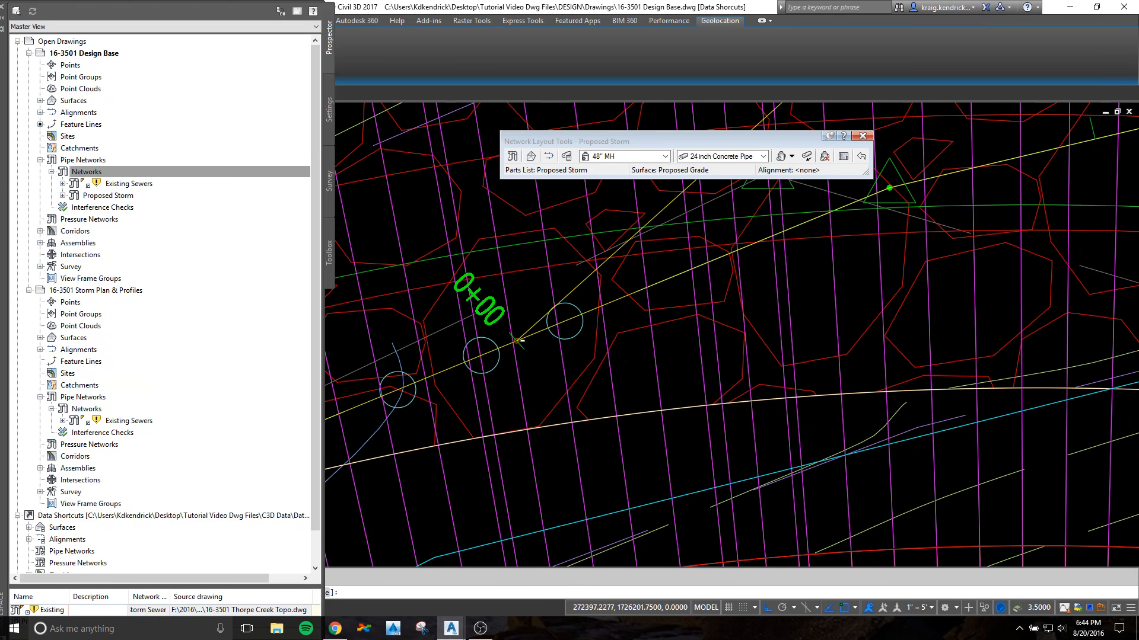
left_click(511, 345)
scroll(578, 335, "down", 3)
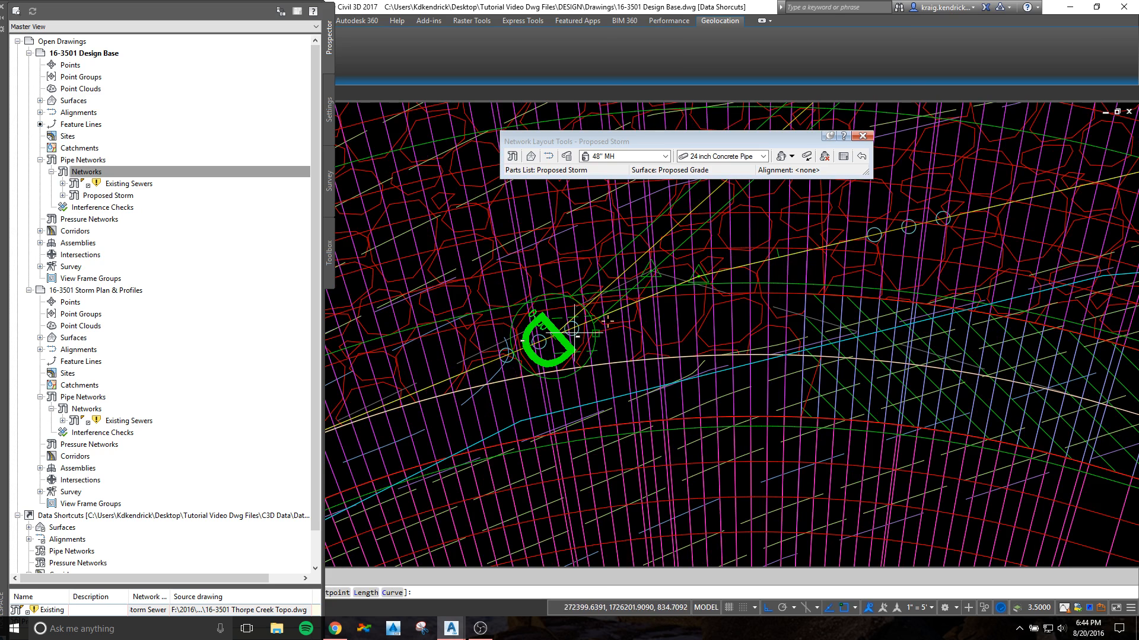
key("Escape")
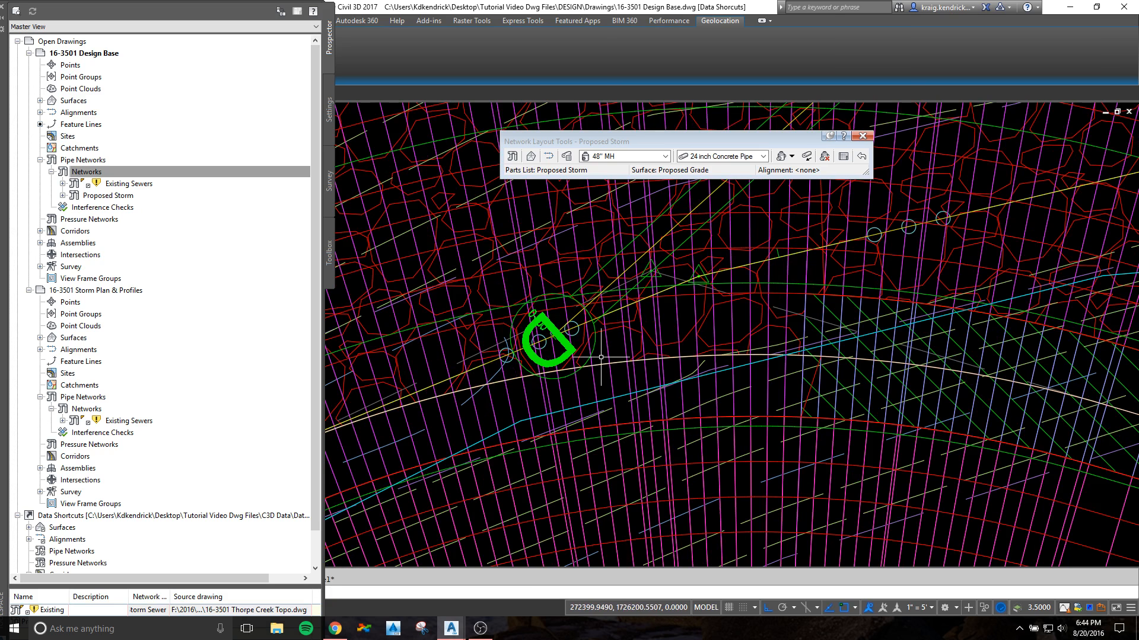
scroll(617, 340, "down", 5)
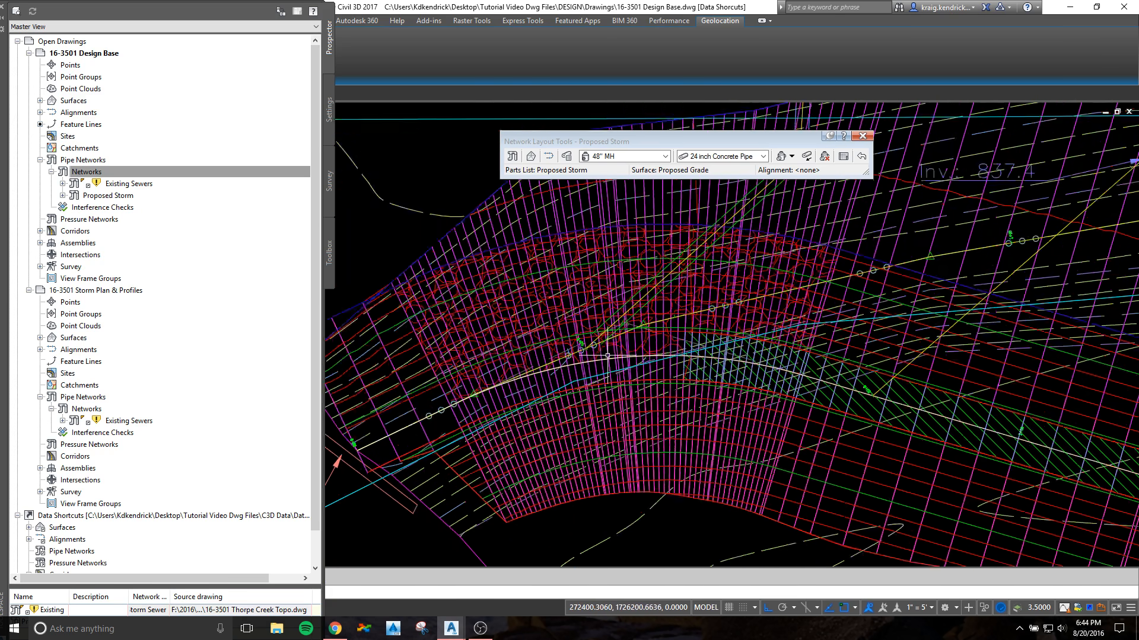
middle_click_drag(751, 263, 693, 440)
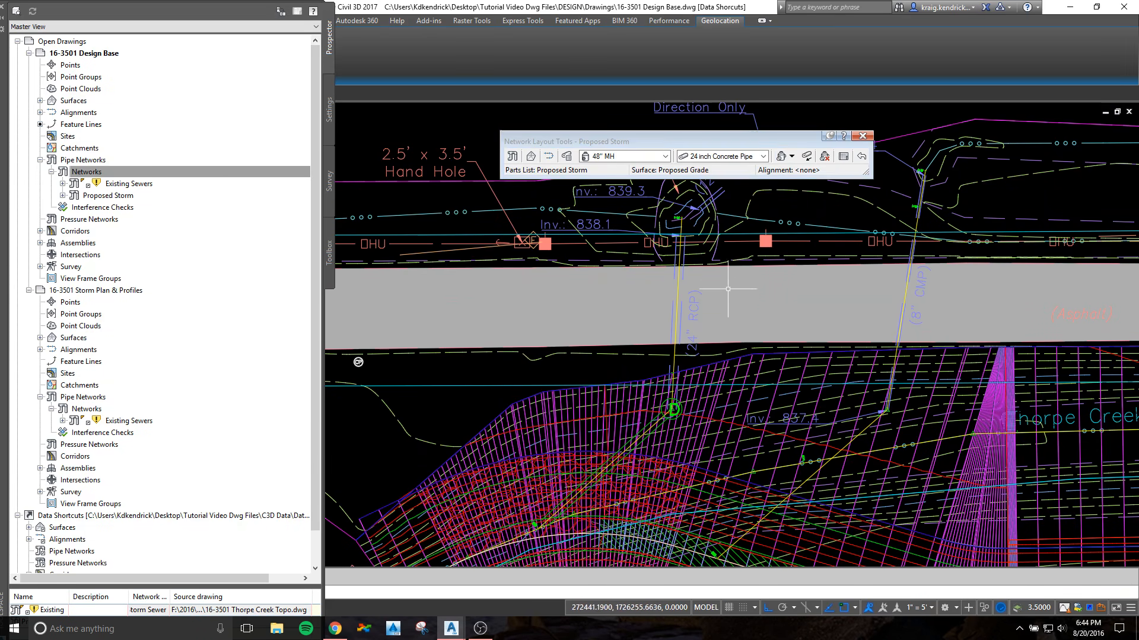
left_click(792, 156)
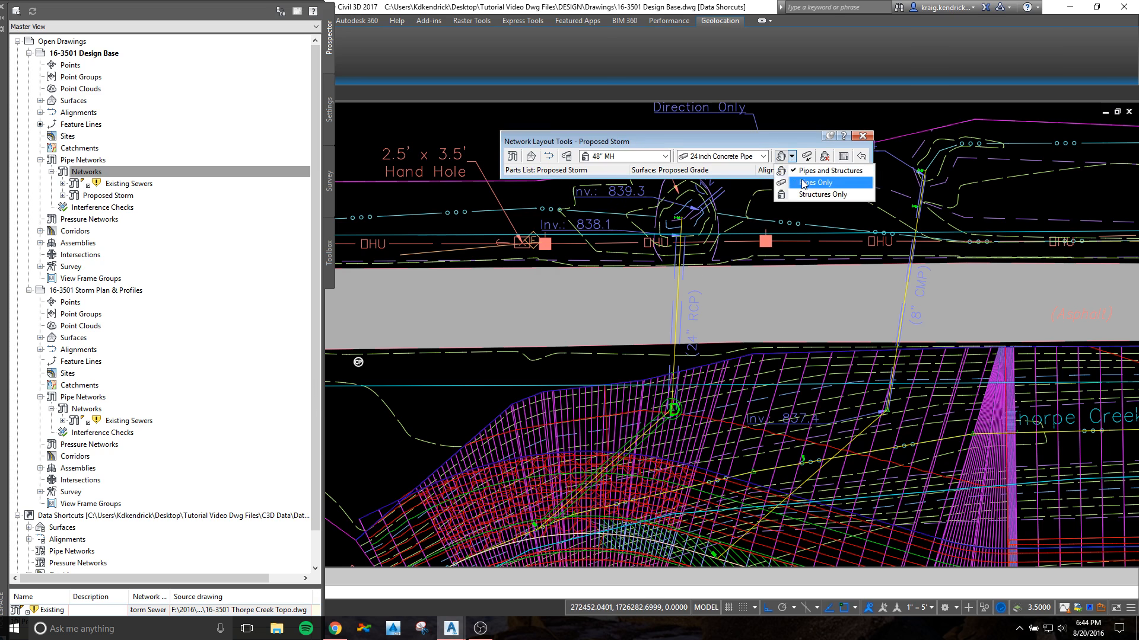
left_click(804, 182)
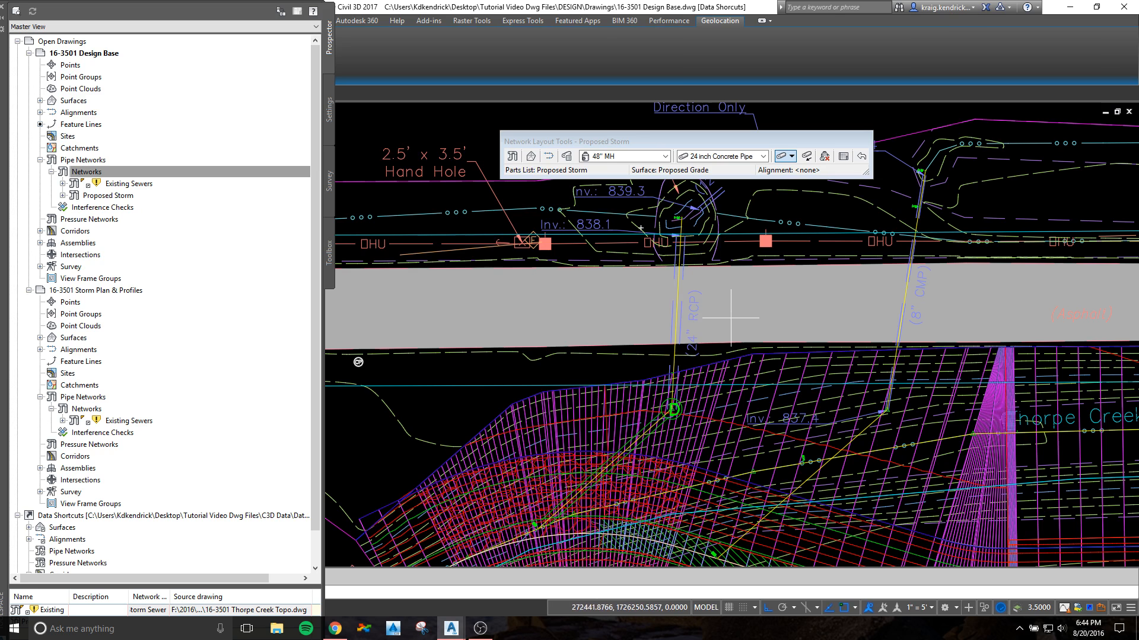
scroll(730, 317, "down", 2)
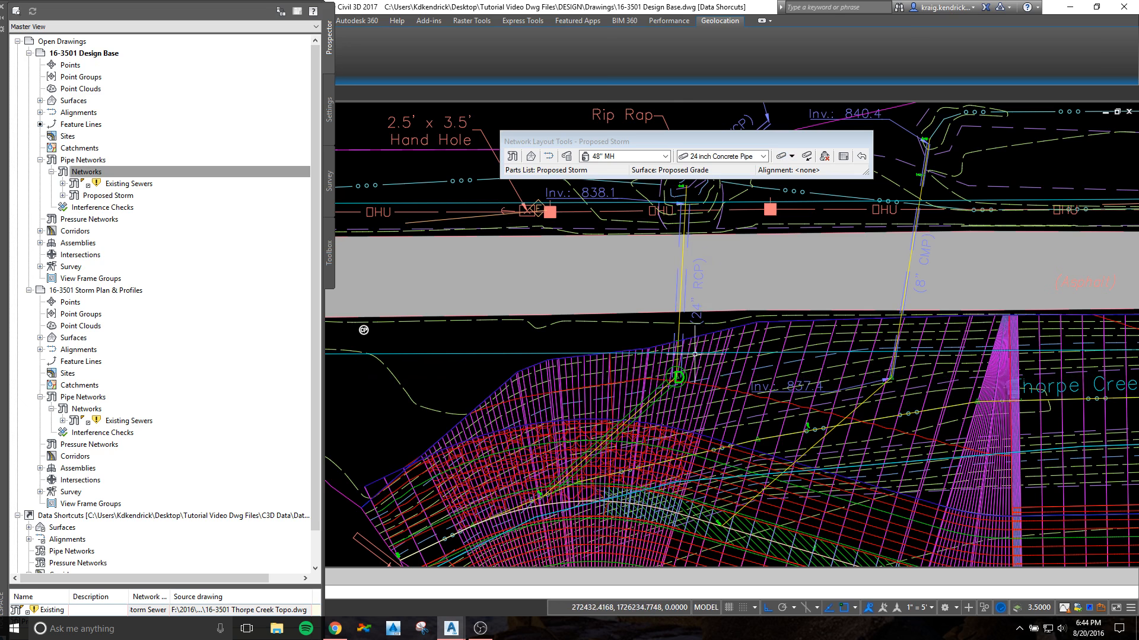
middle_click_drag(759, 321, 622, 290)
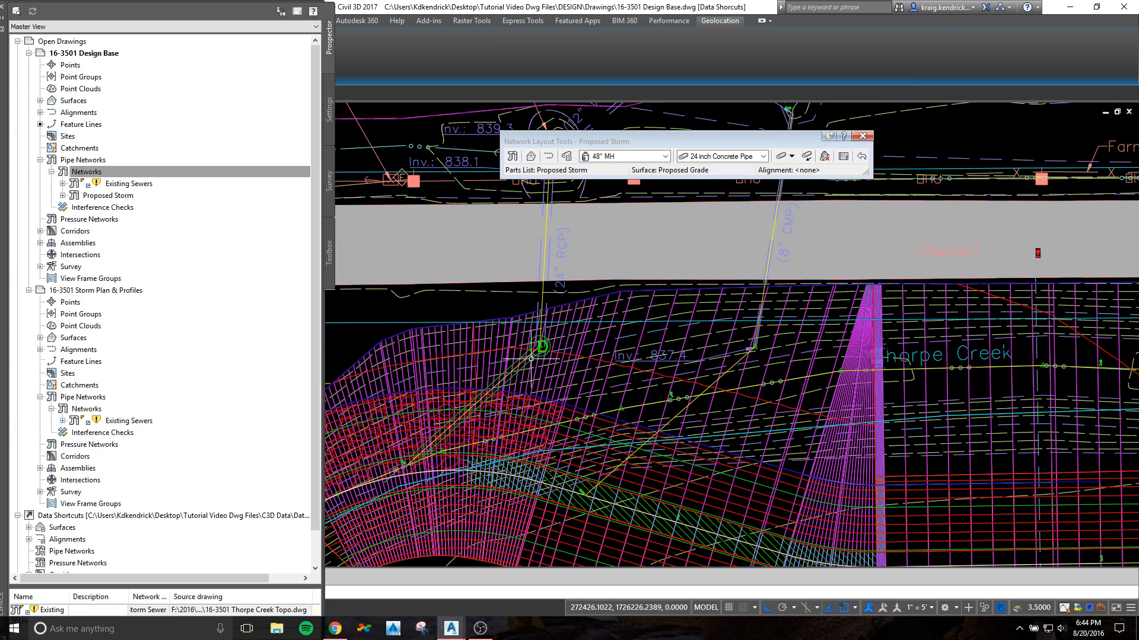
scroll(918, 353, "down", 4)
middle_click_drag(918, 353, 778, 349)
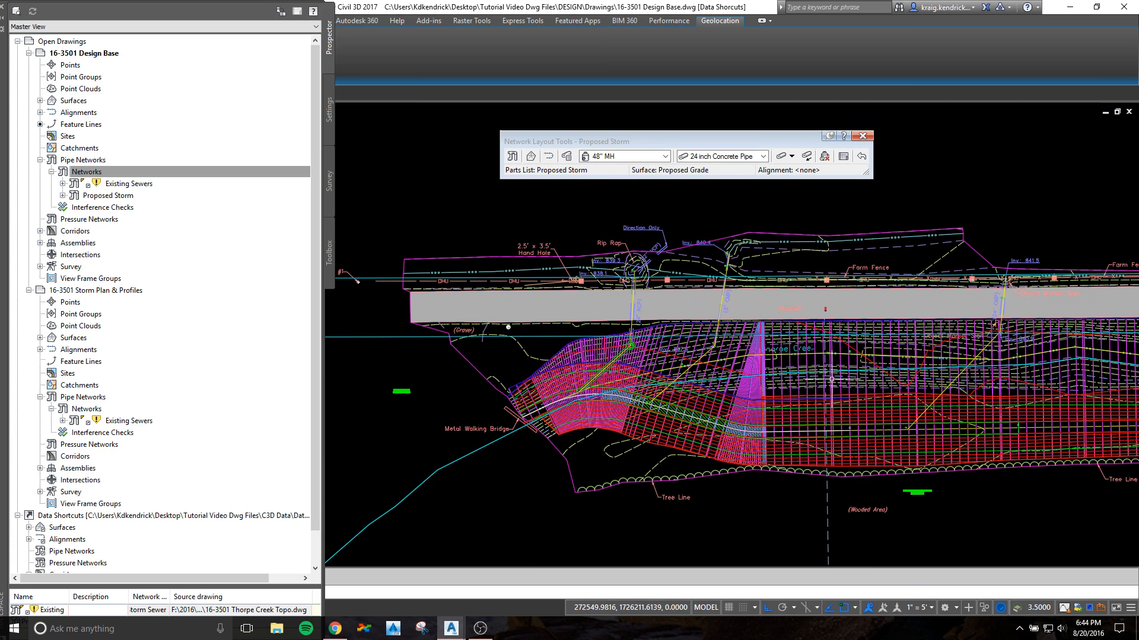
scroll(748, 348, "up", 2)
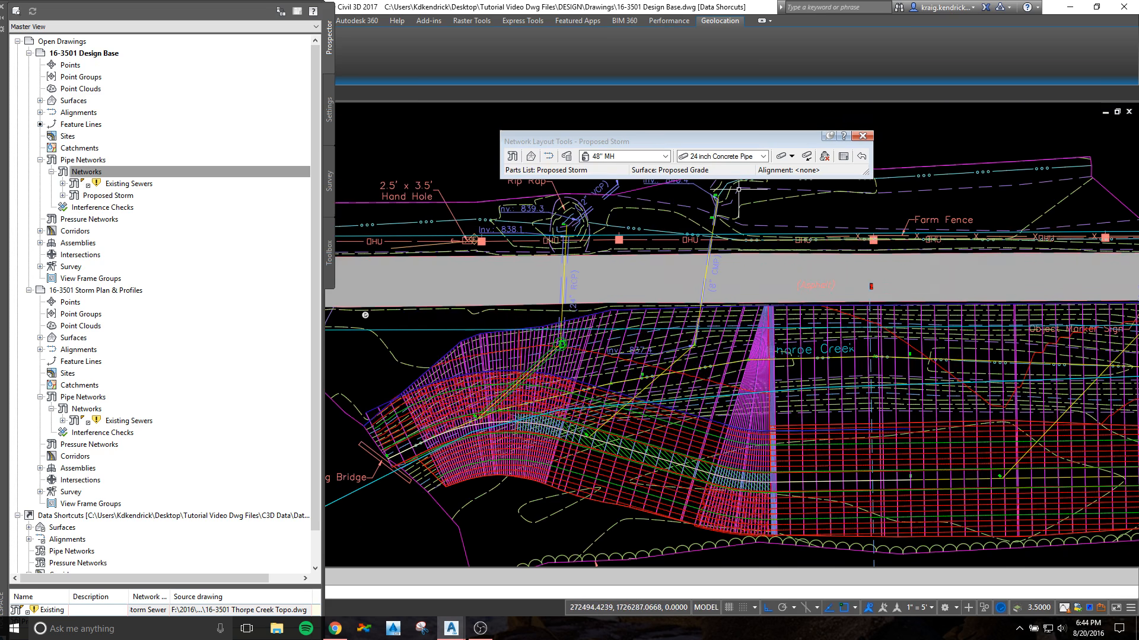
Step: Choose the 8 inch HDPE Pipe and set the layout to draw both pipes and structures
left_click(764, 157)
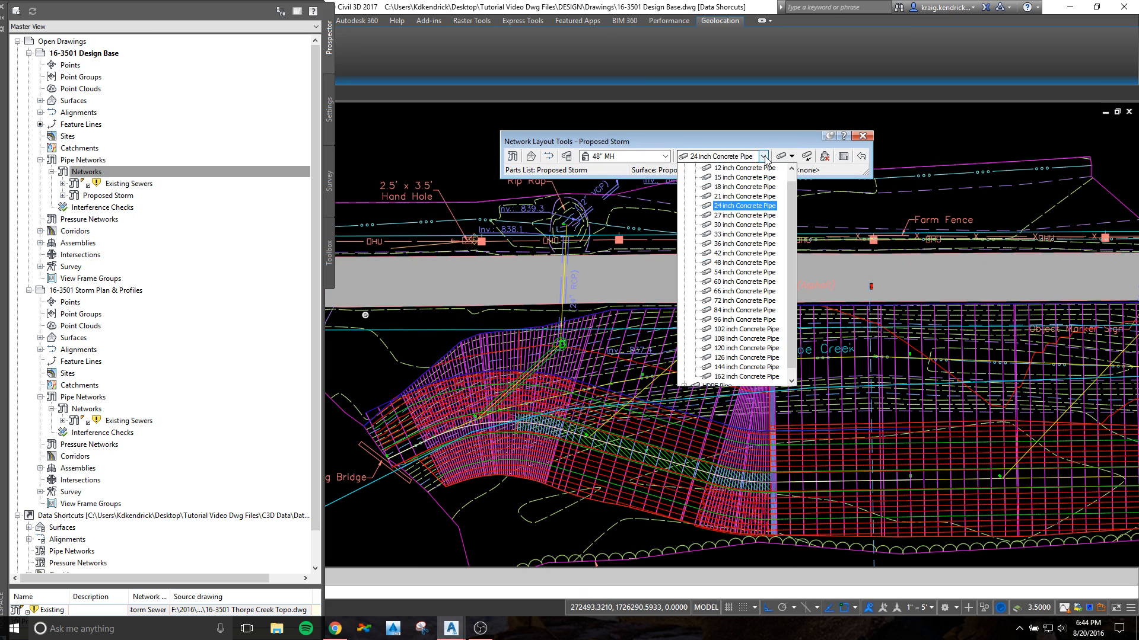
left_click(734, 137)
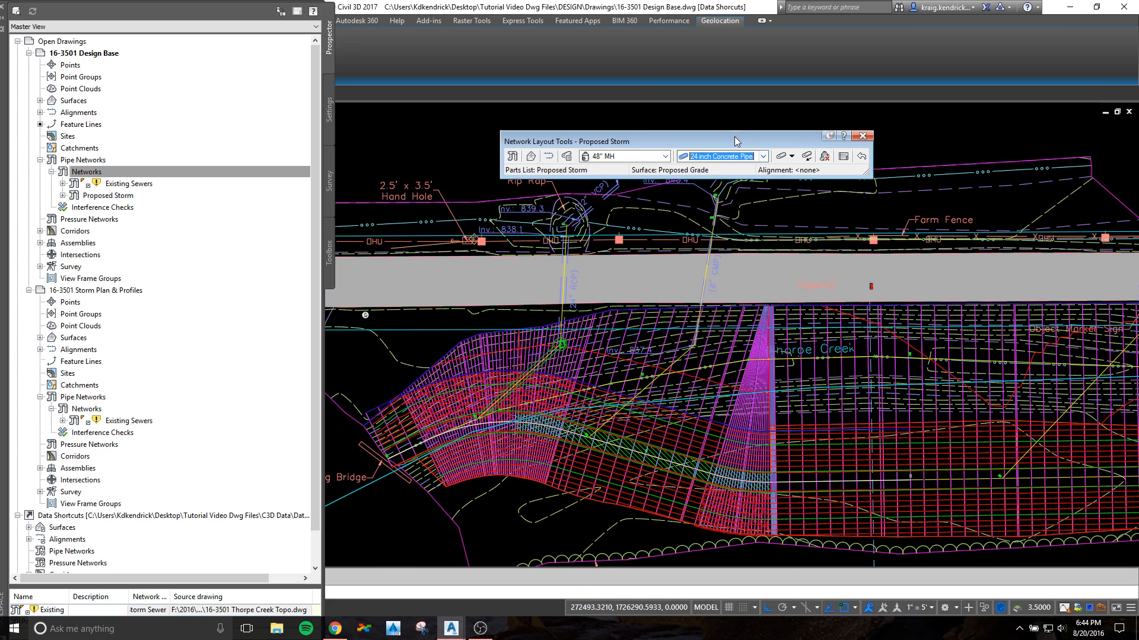
left_click(763, 157)
scroll(752, 223, "up", 1)
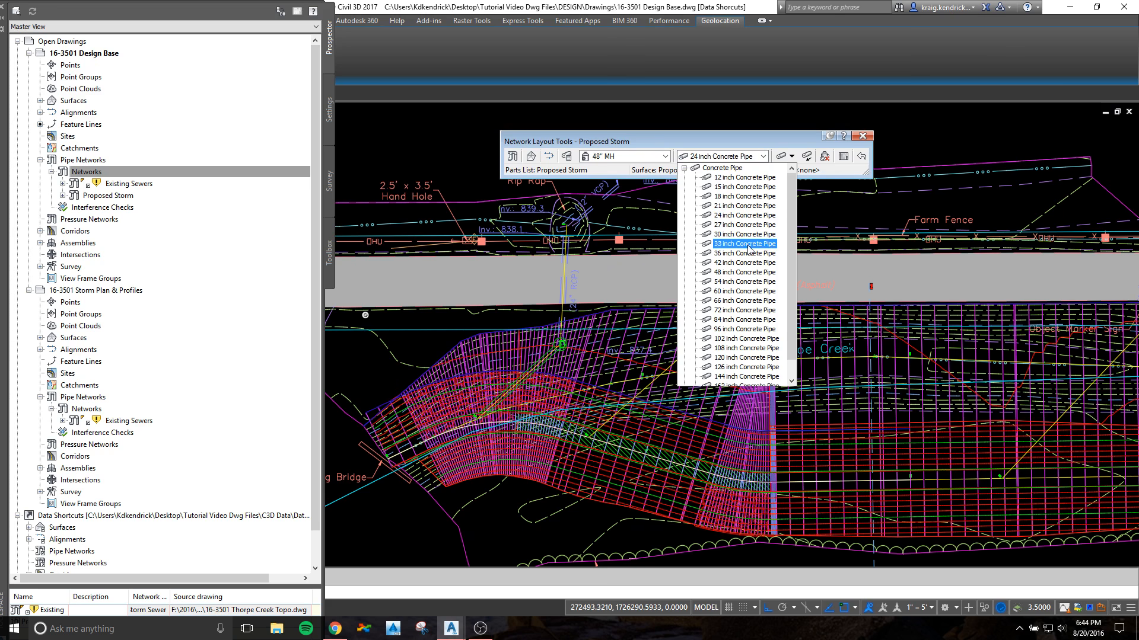
scroll(752, 253, "down", 1)
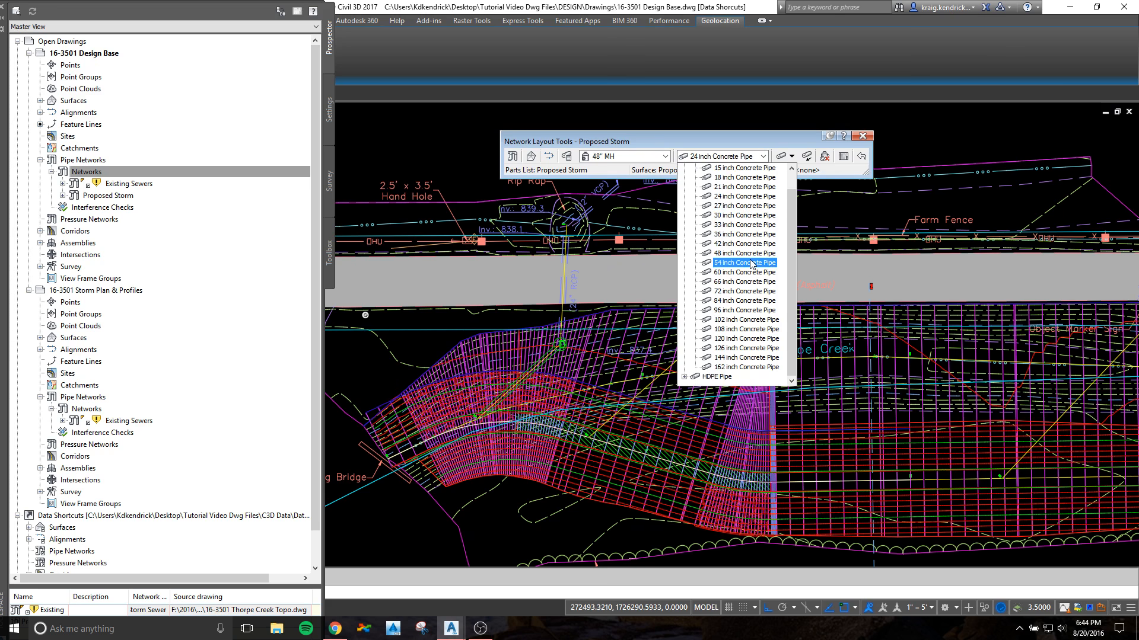
left_click(685, 378)
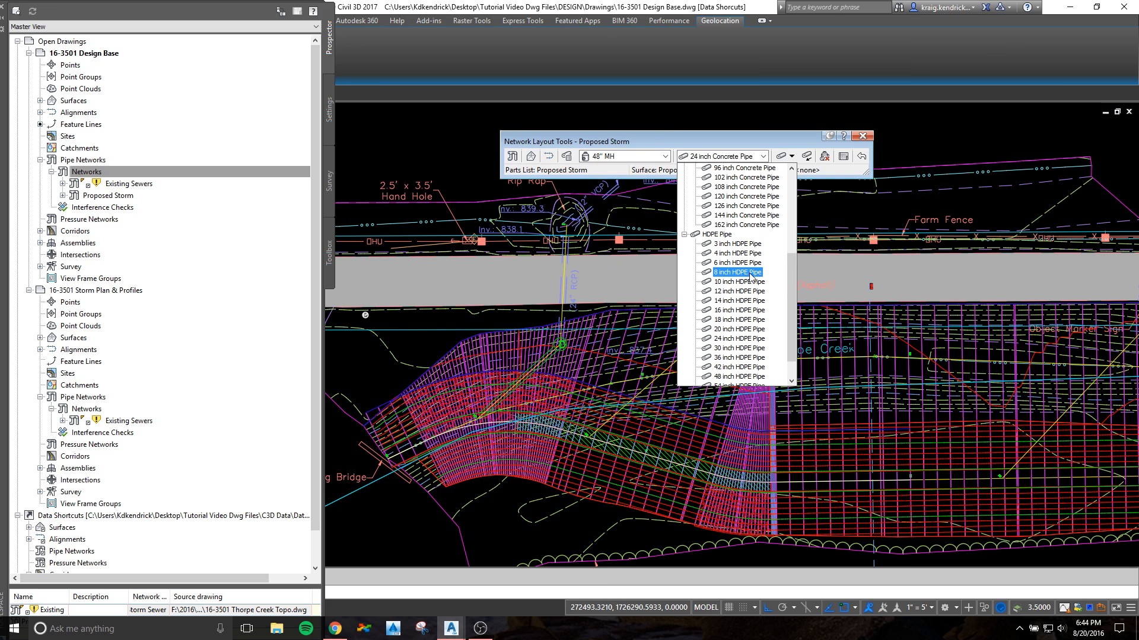
left_click(737, 272)
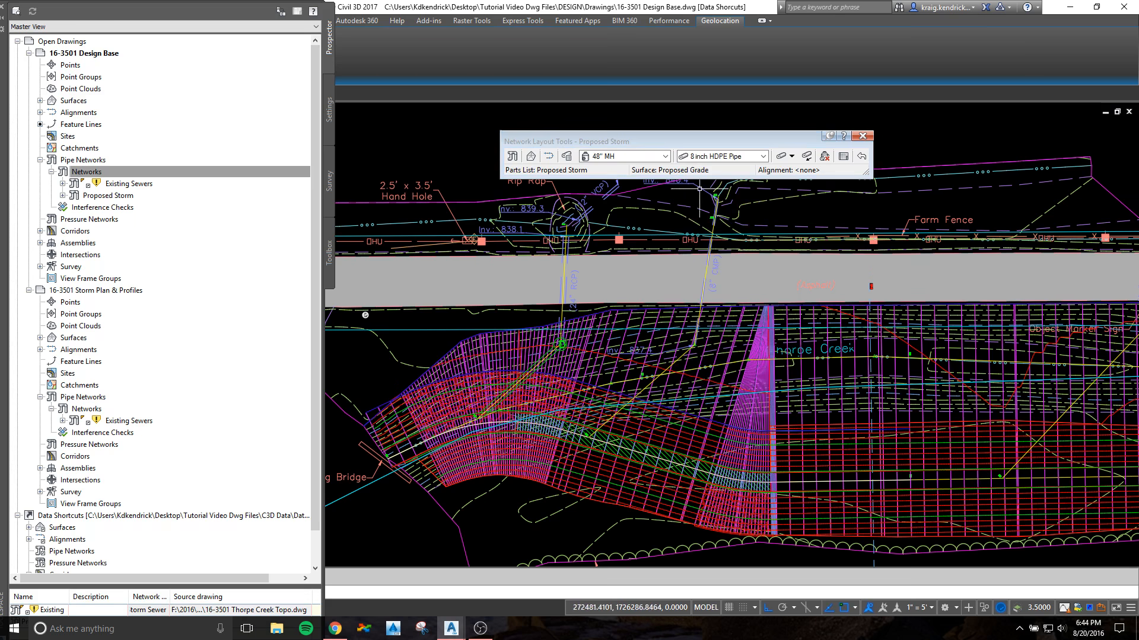
left_click(791, 157)
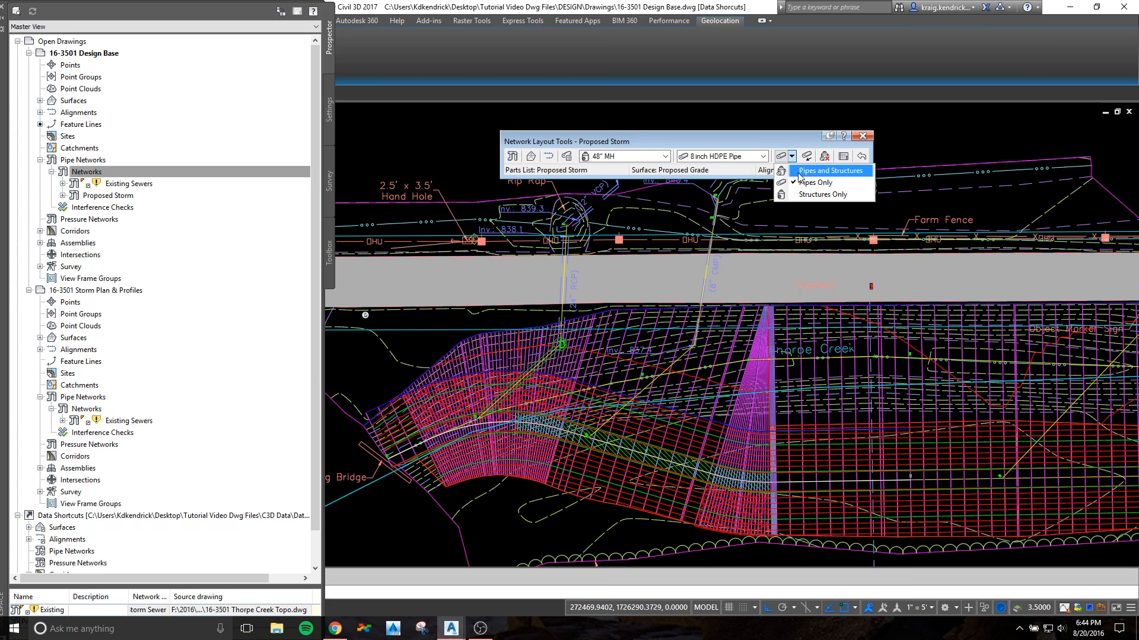
left_click(800, 171)
Step: Lay out an 8 inch HDPE pipe with 48" manholes from the existing 8" CMP's creek-side end to its connecting alignment's 0+00 point
scroll(711, 312, "up", 5)
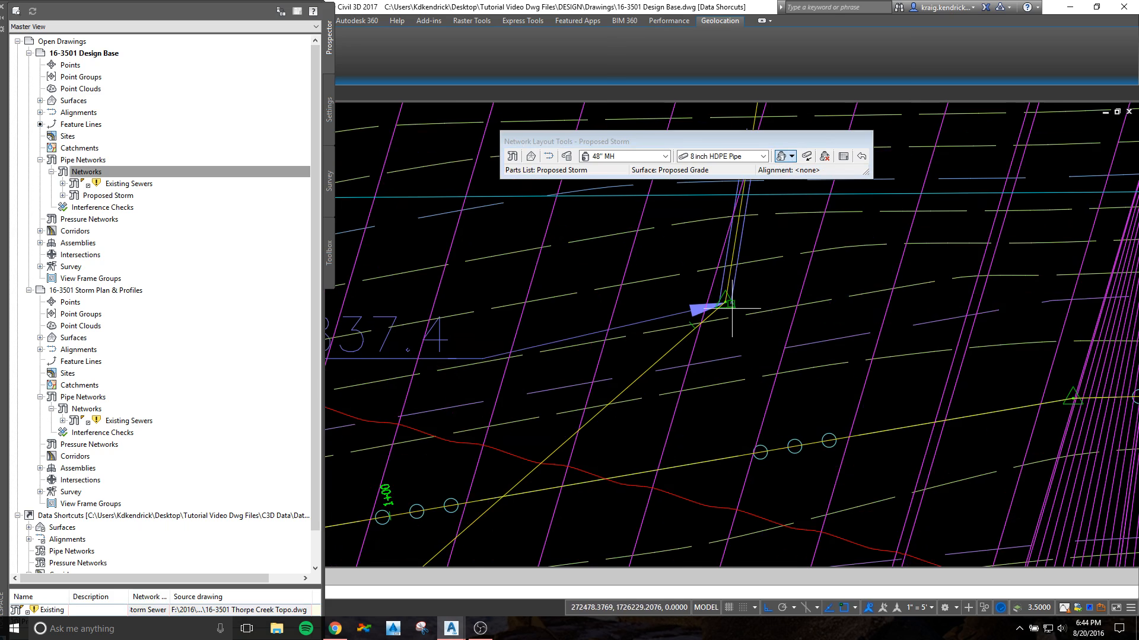
scroll(724, 302, "up", 4)
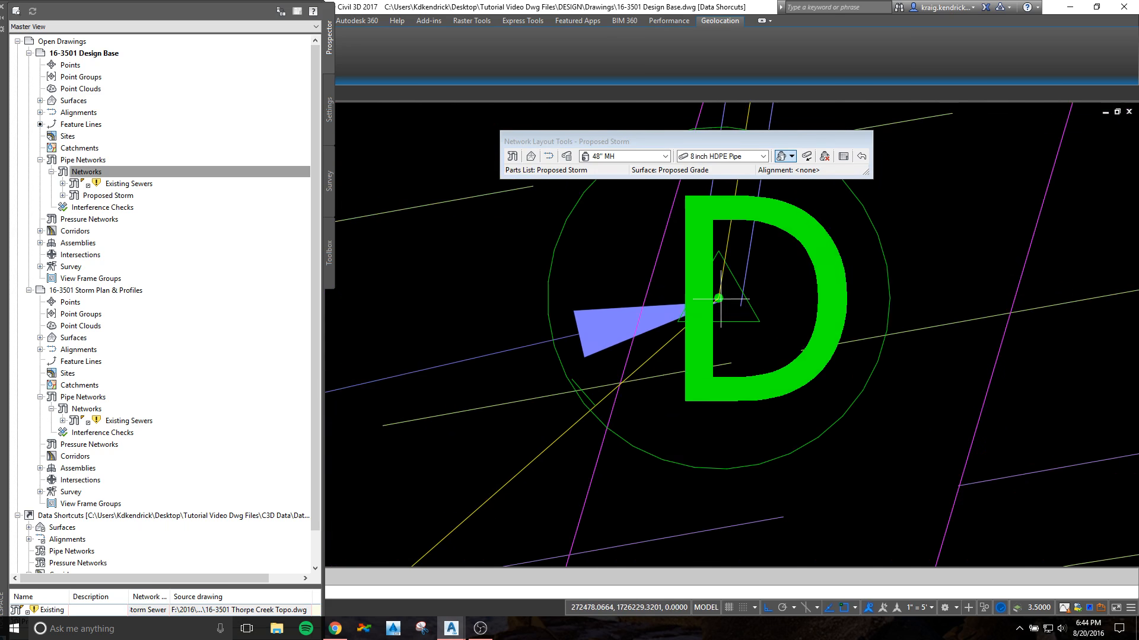
scroll(704, 365, "down", 9)
middle_click_drag(659, 403, 715, 280)
scroll(529, 452, "up", 5)
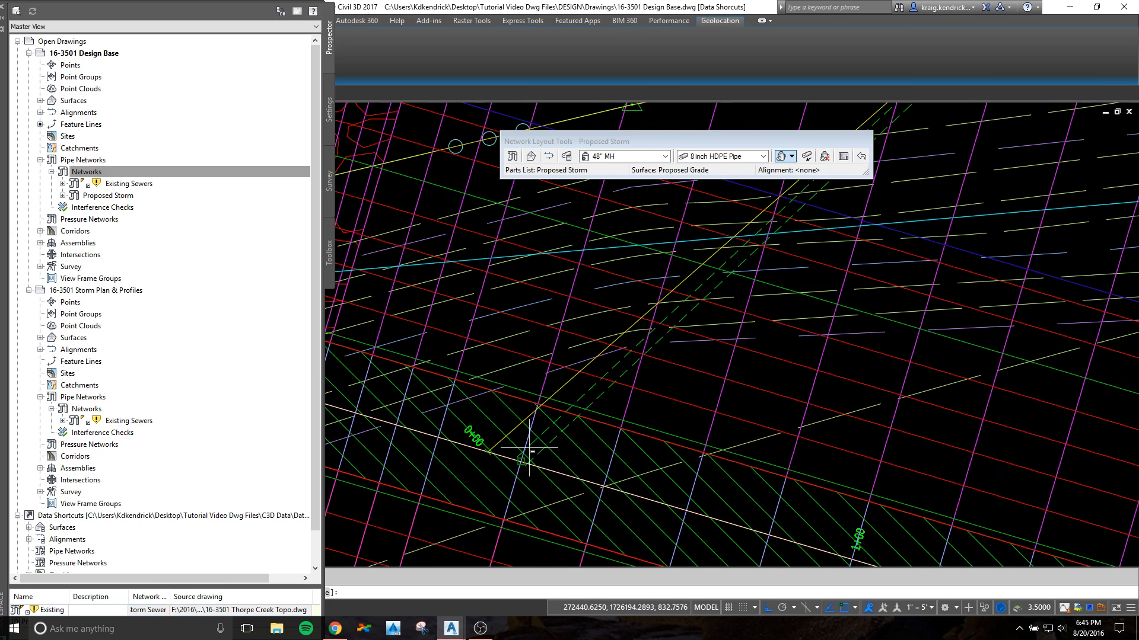
left_click(483, 450)
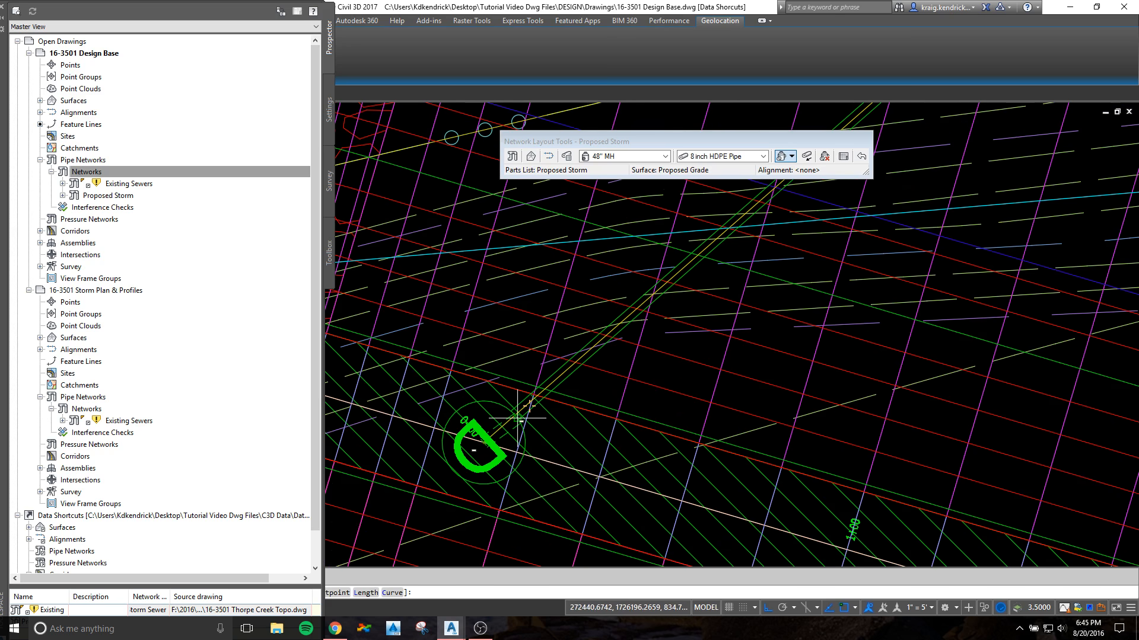
scroll(519, 418, "down", 3)
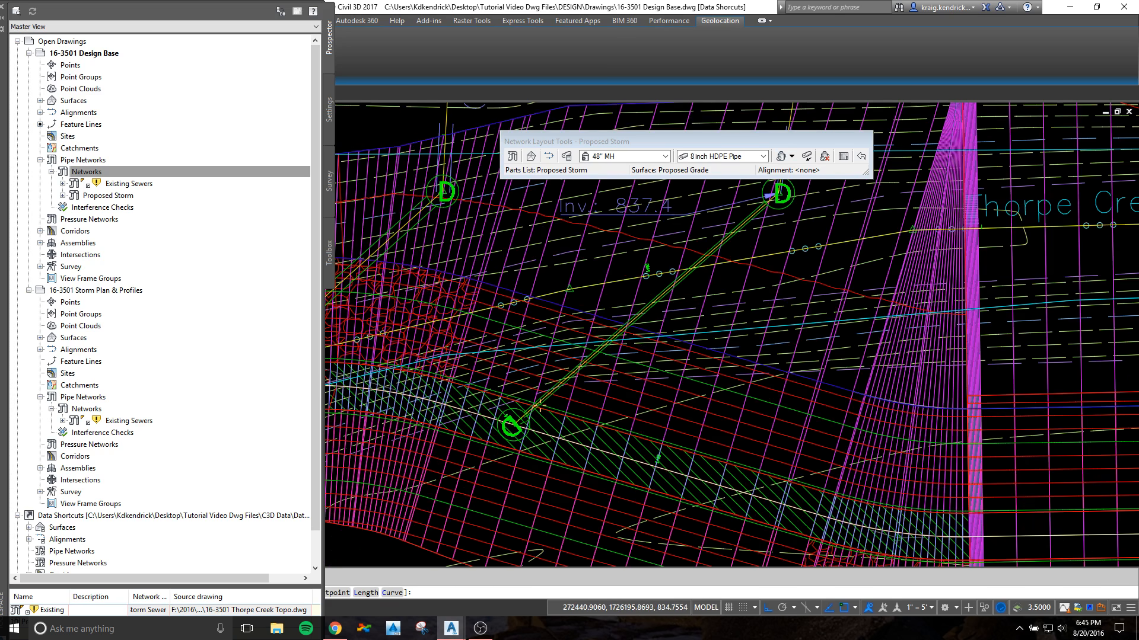
scroll(524, 424, "up", 3)
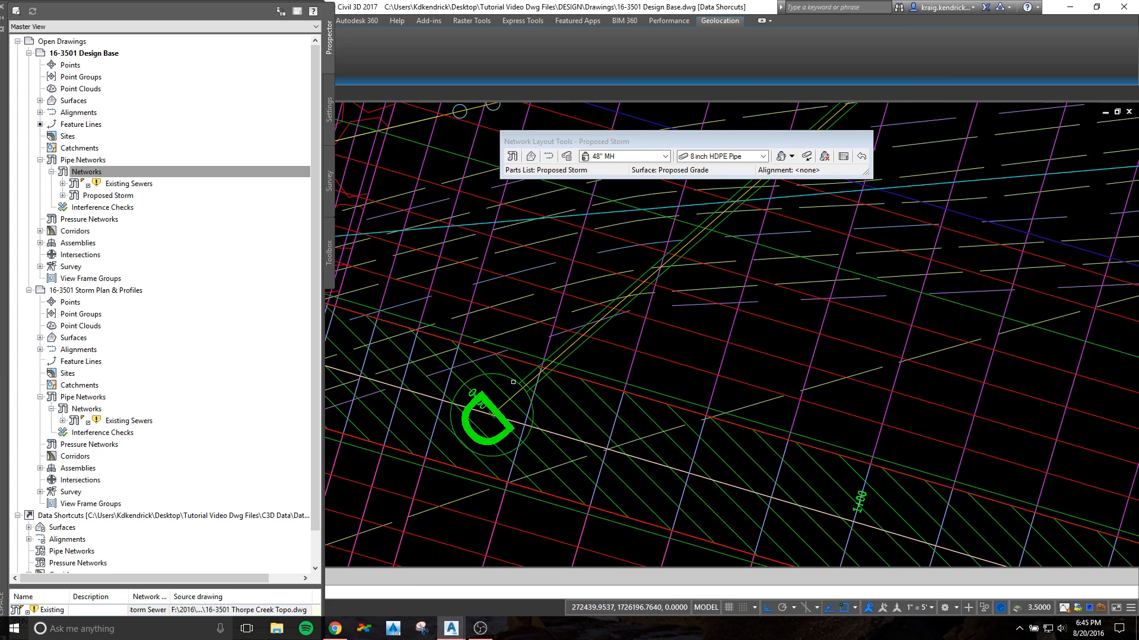
scroll(513, 383, "down", 5)
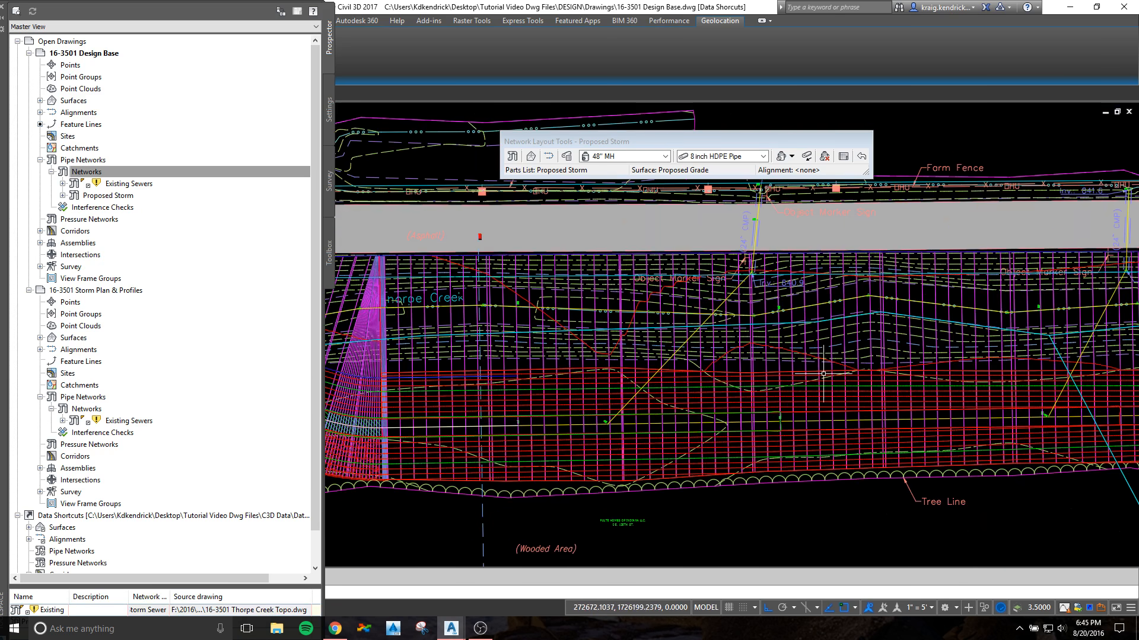
Step: Switch the pipe part to 24 inch Concrete Pipe and restart the pipes-and-structures layout at the existing 24" CMP
middle_click_drag(758, 215, 598, 263)
scroll(593, 289, "up", 2)
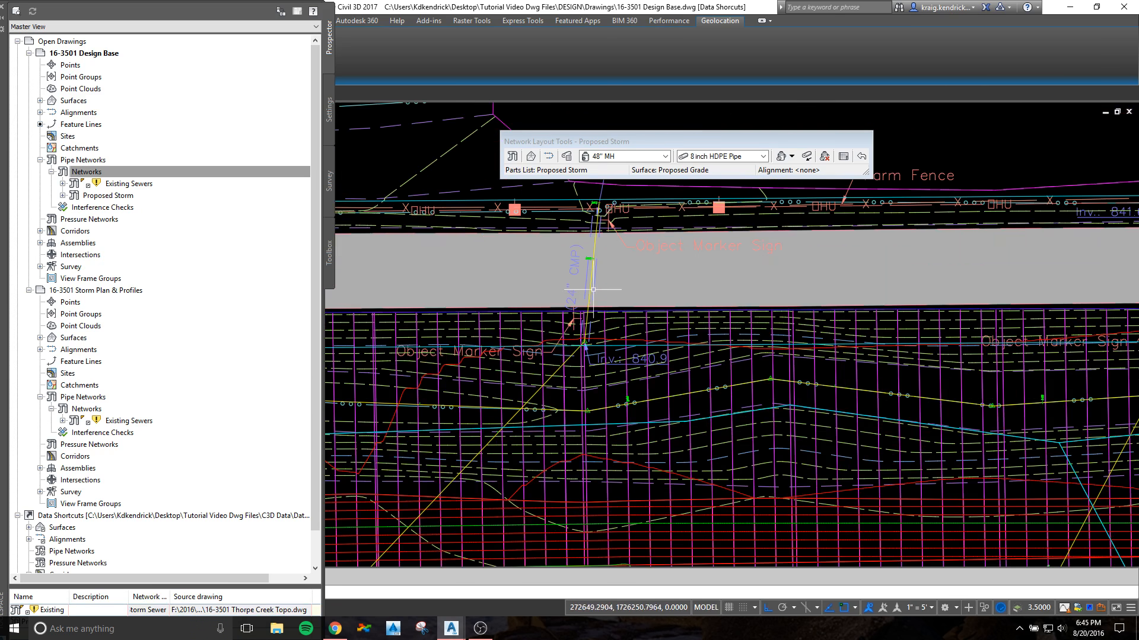
middle_click_drag(612, 327, 659, 266)
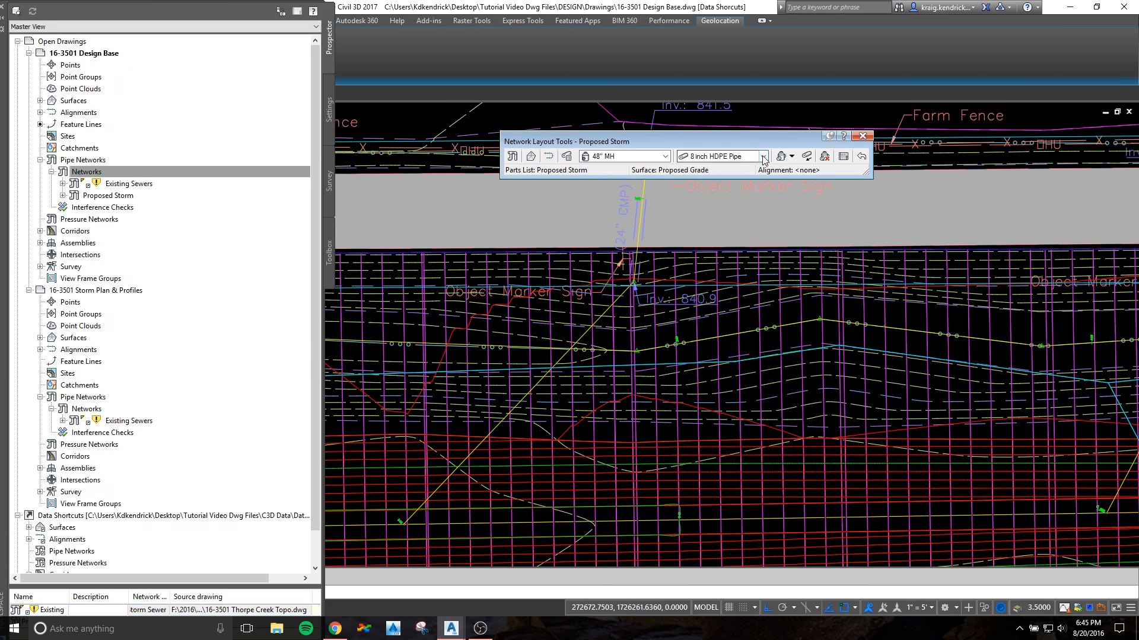
left_click(763, 156)
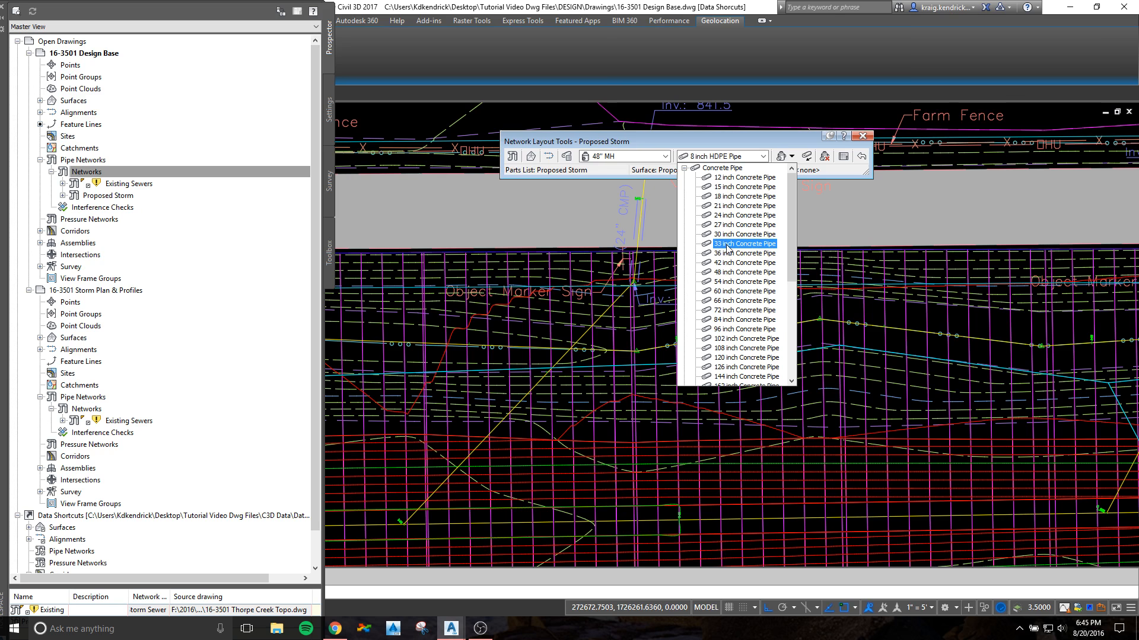
left_click(727, 215)
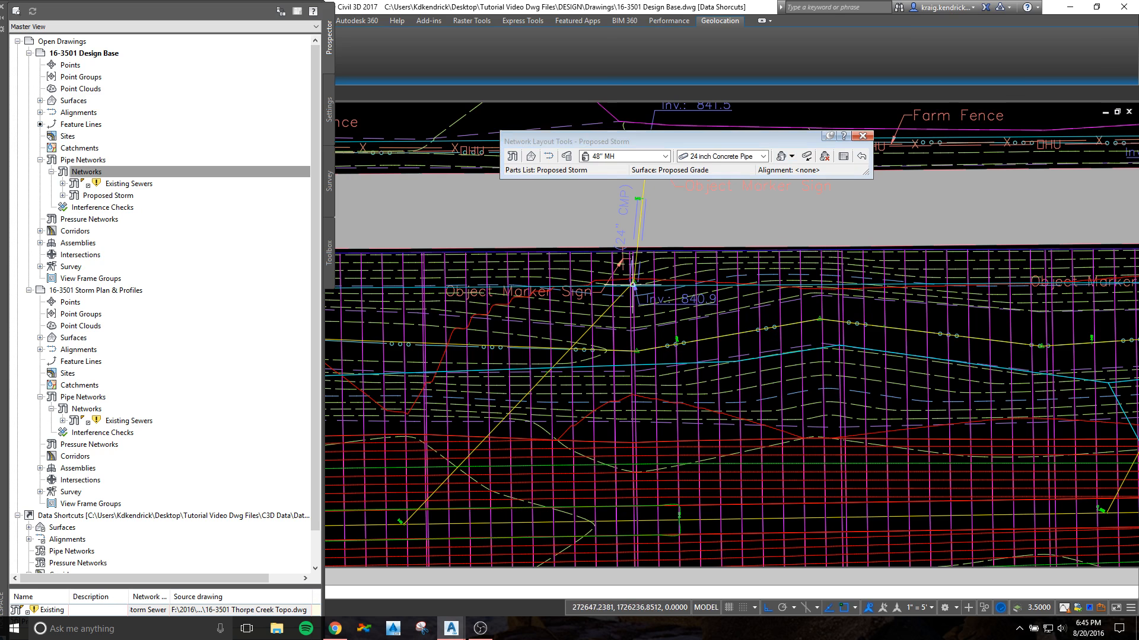
scroll(634, 282, "up", 4)
left_click(781, 156)
Step: Lay out the 24 inch concrete pipe with 48" manholes from the 24" CMP's creek-side end to near its connecting alignment's 0+00 point
scroll(638, 284, "up", 3)
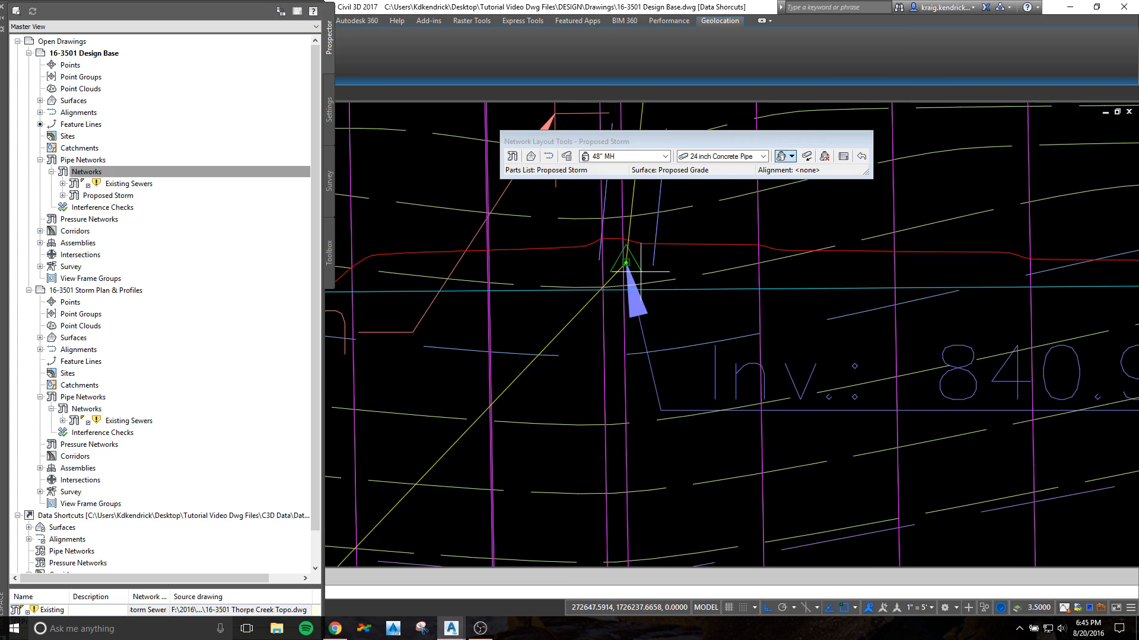
left_click(626, 263)
scroll(577, 338, "down", 5)
middle_click_drag(409, 435, 580, 267)
scroll(504, 388, "up", 3)
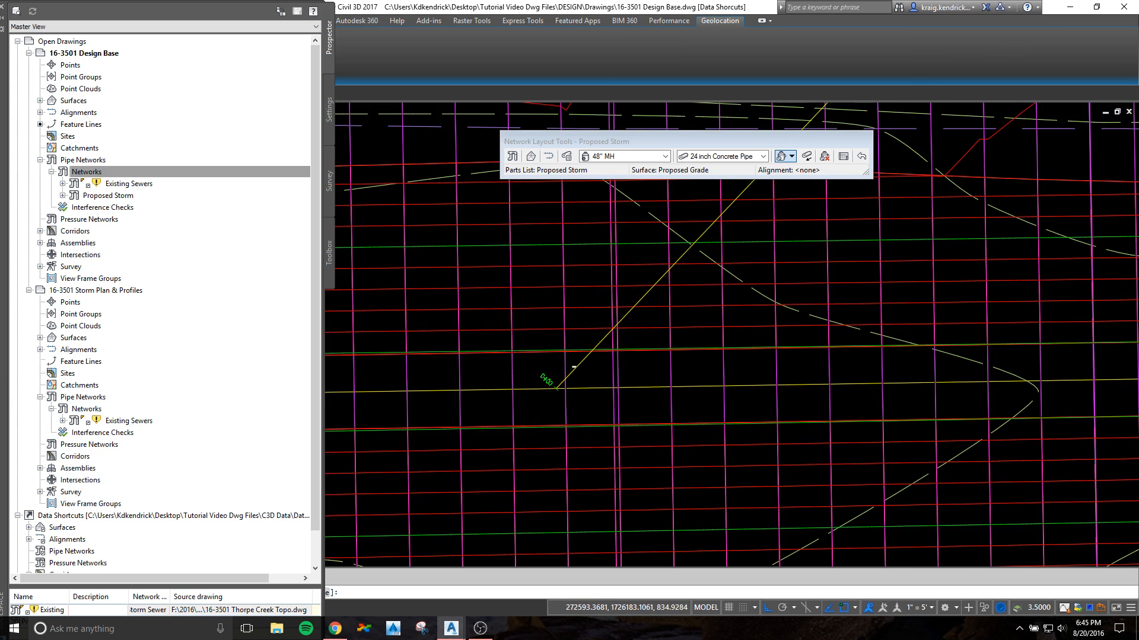
left_click(564, 353)
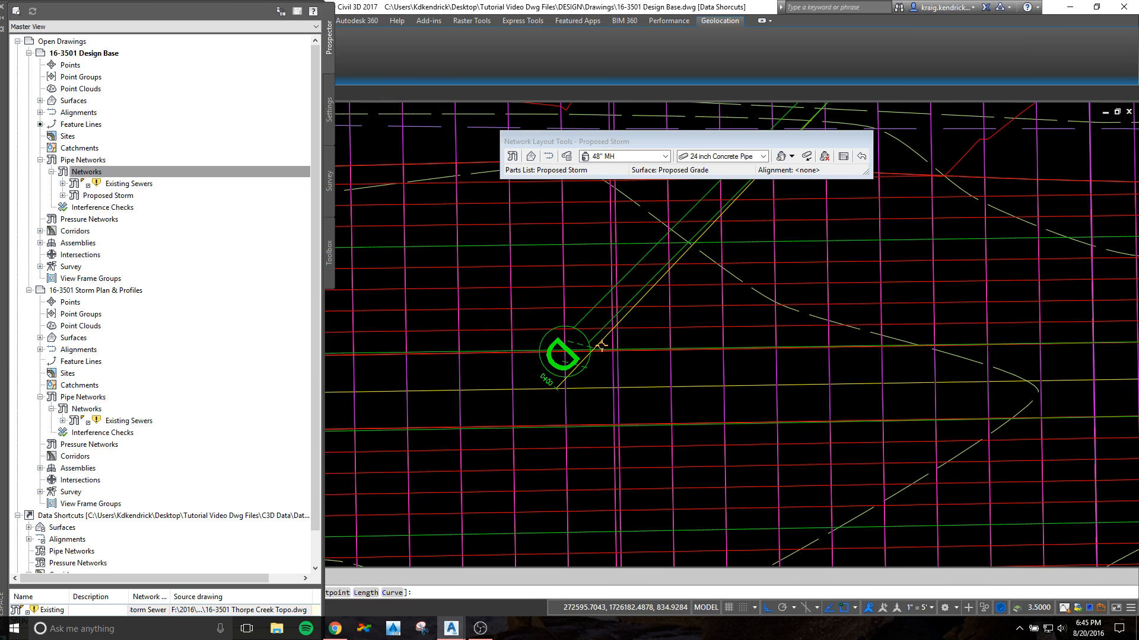
key("Return")
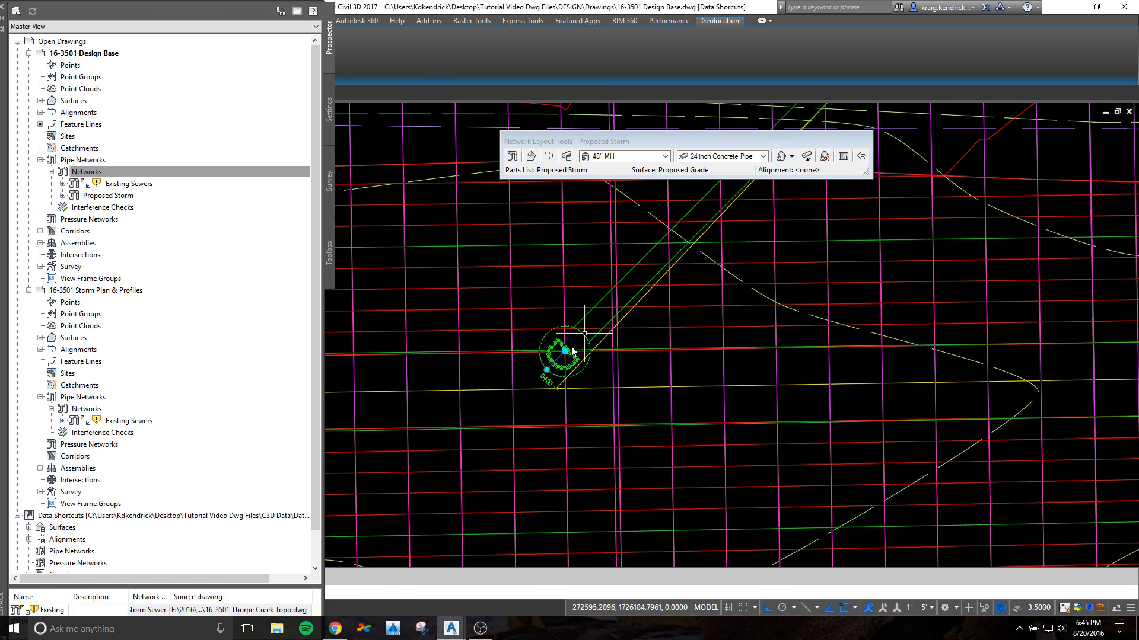
Step: Move the 24 inch pipe's end manhole onto the connecting alignment's 0+00 point at the creek centerline
left_click(565, 351)
scroll(563, 386, "up", 4)
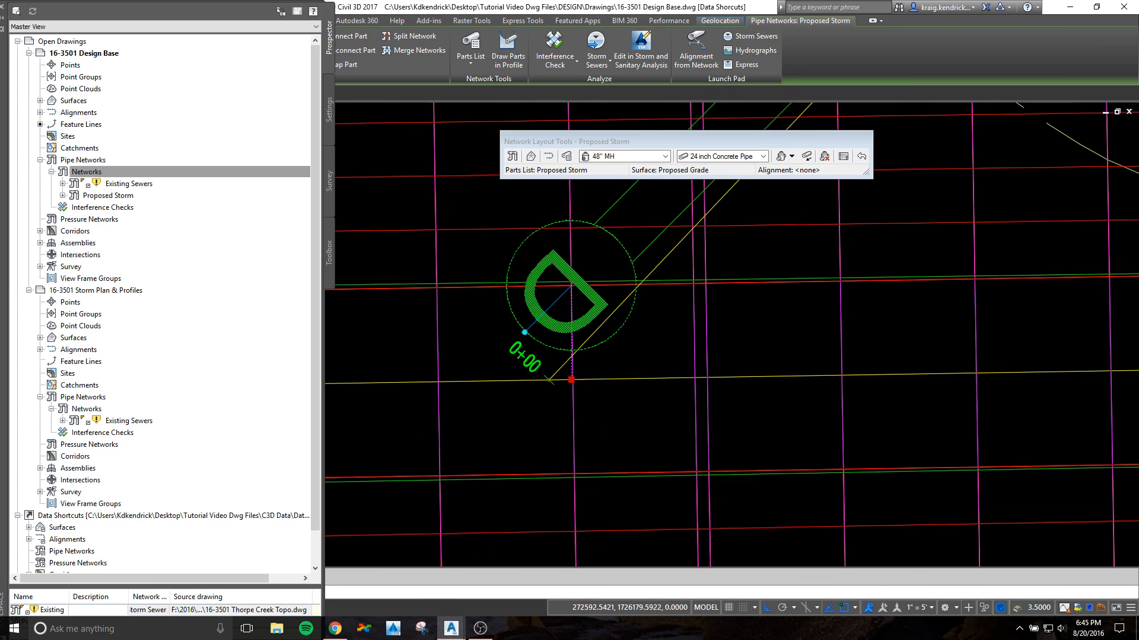
left_click(549, 379)
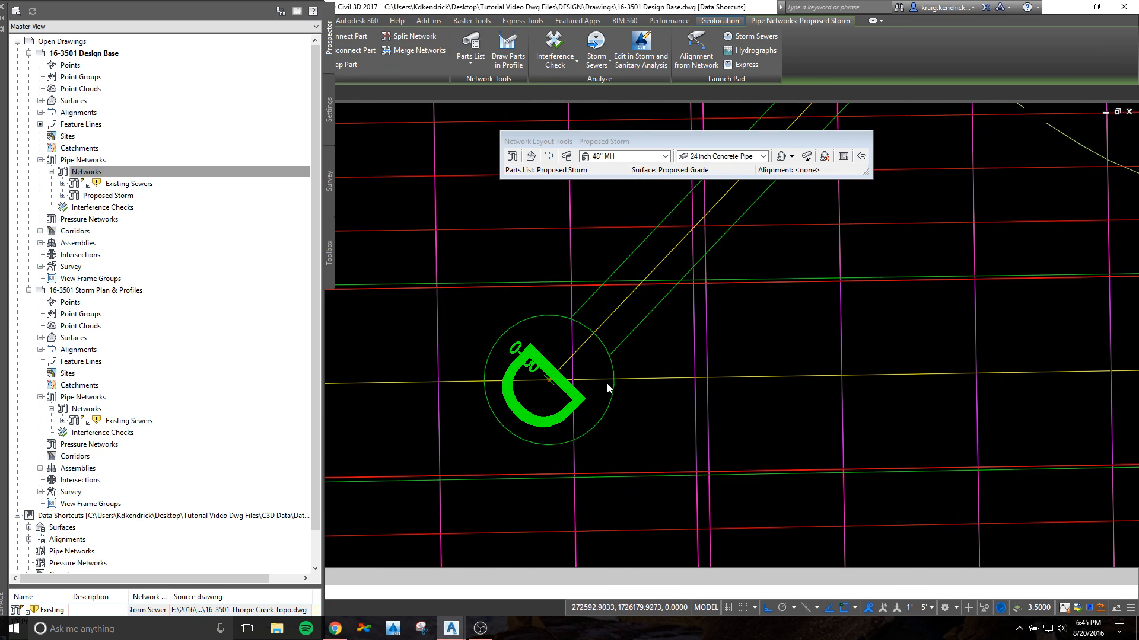
key("Escape")
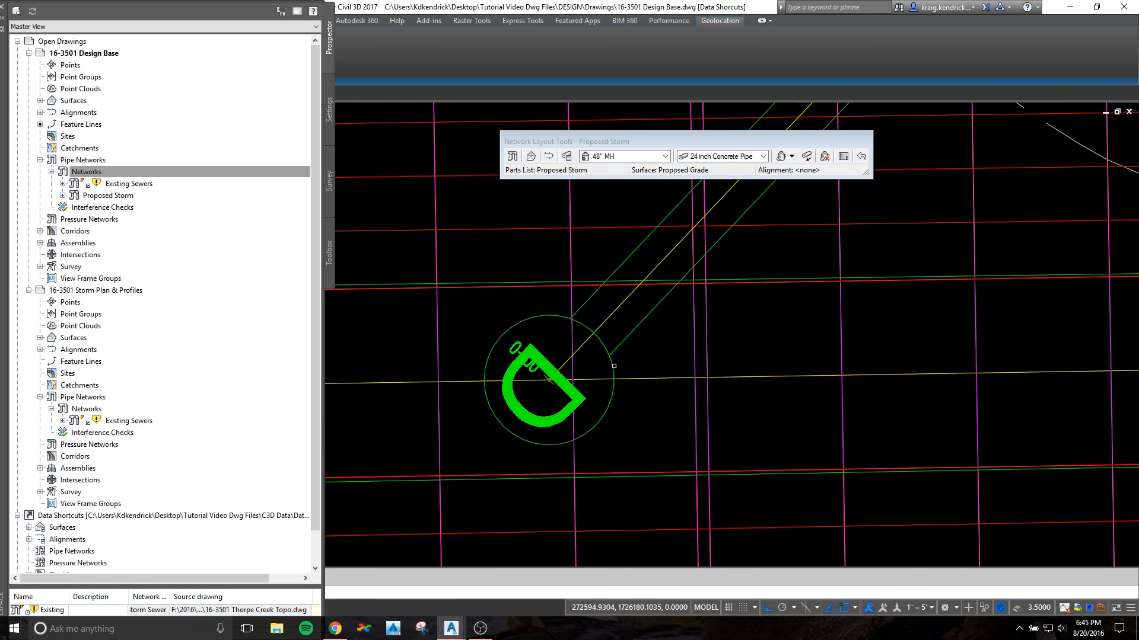
Step: Start a 24 inch concrete pipe layout with a 48" manhole at the creek-side end of the next culvert before the creek bend
scroll(550, 380, "down", 6)
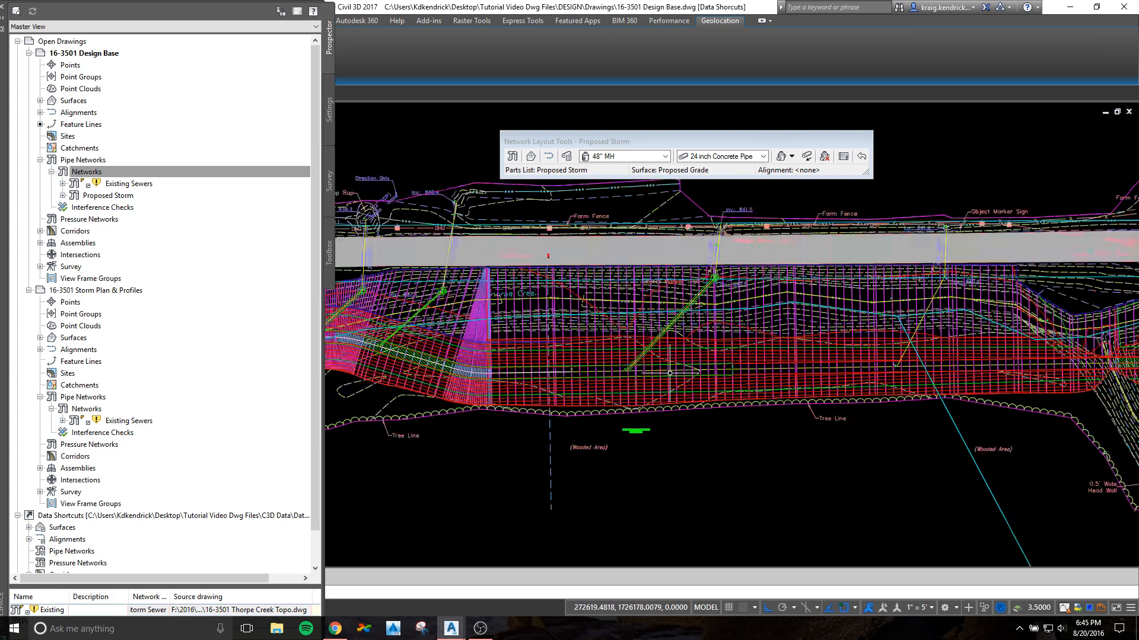
scroll(575, 309, "up", 4)
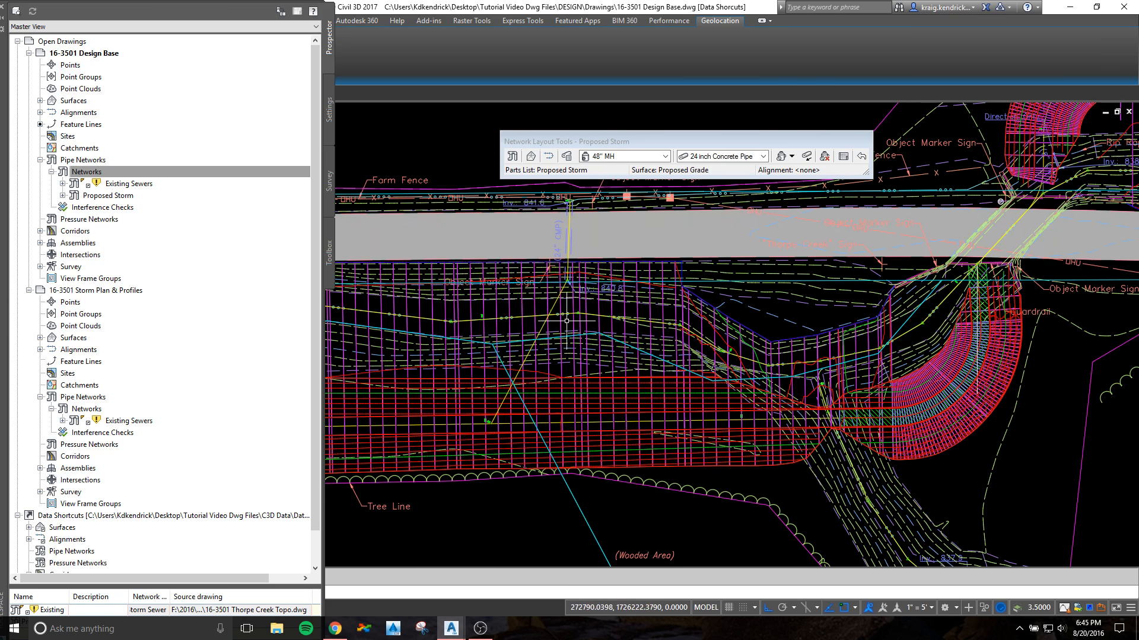
scroll(749, 207, "up", 2)
scroll(789, 184, "down", 2)
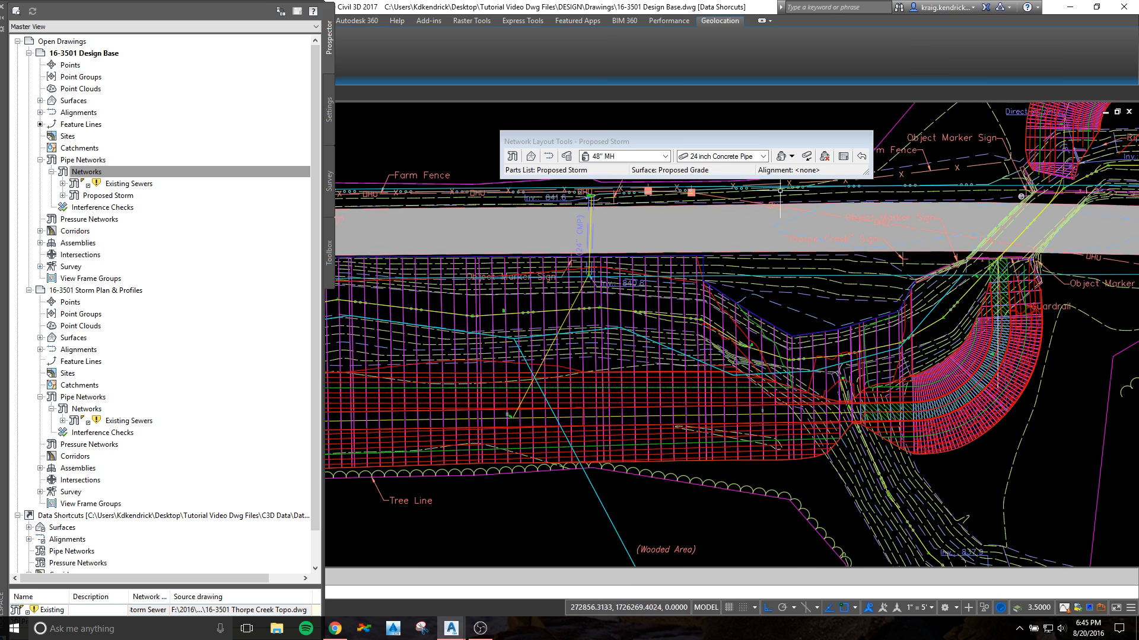
left_click(781, 157)
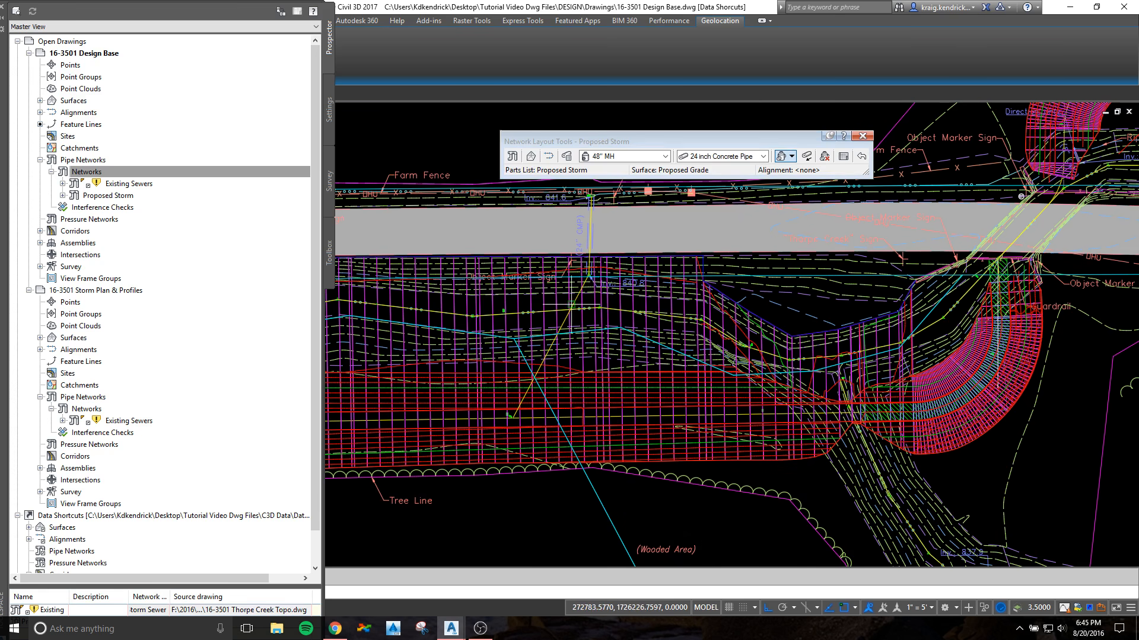
scroll(572, 304, "up", 6)
scroll(510, 308, "up", 5)
left_click(511, 304)
Step: Run the 24 inch concrete pipe to a 48" manhole at its connecting alignment's creek end and finish the layout
scroll(504, 369, "down", 4)
middle_click_drag(476, 444, 675, 206)
scroll(496, 478, "up", 2)
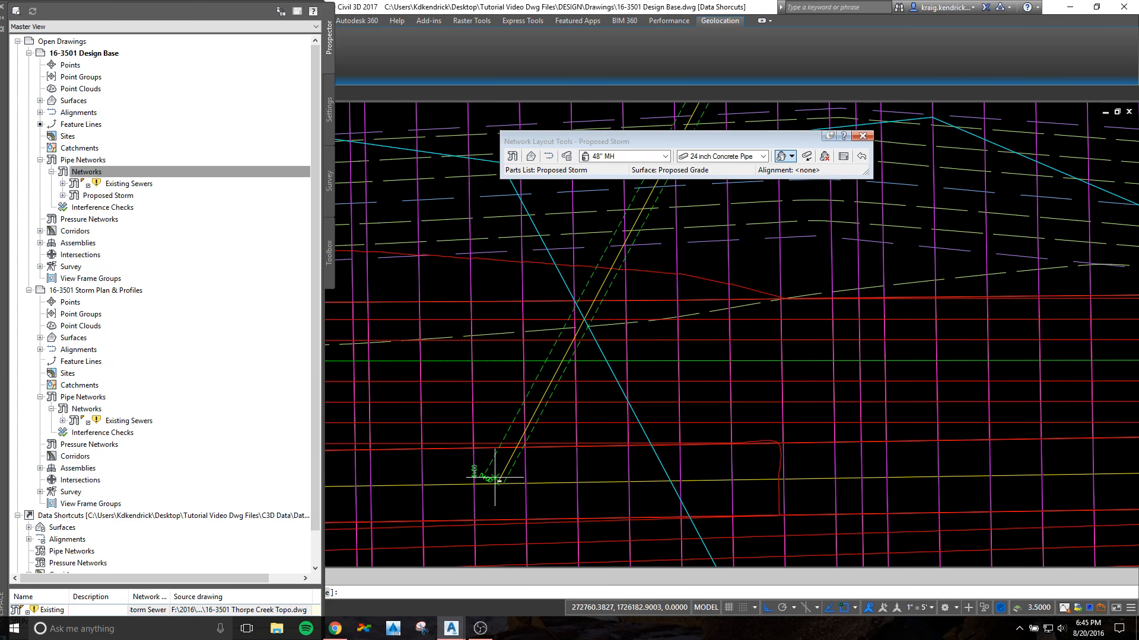
scroll(495, 477, "up", 2)
left_click(509, 477)
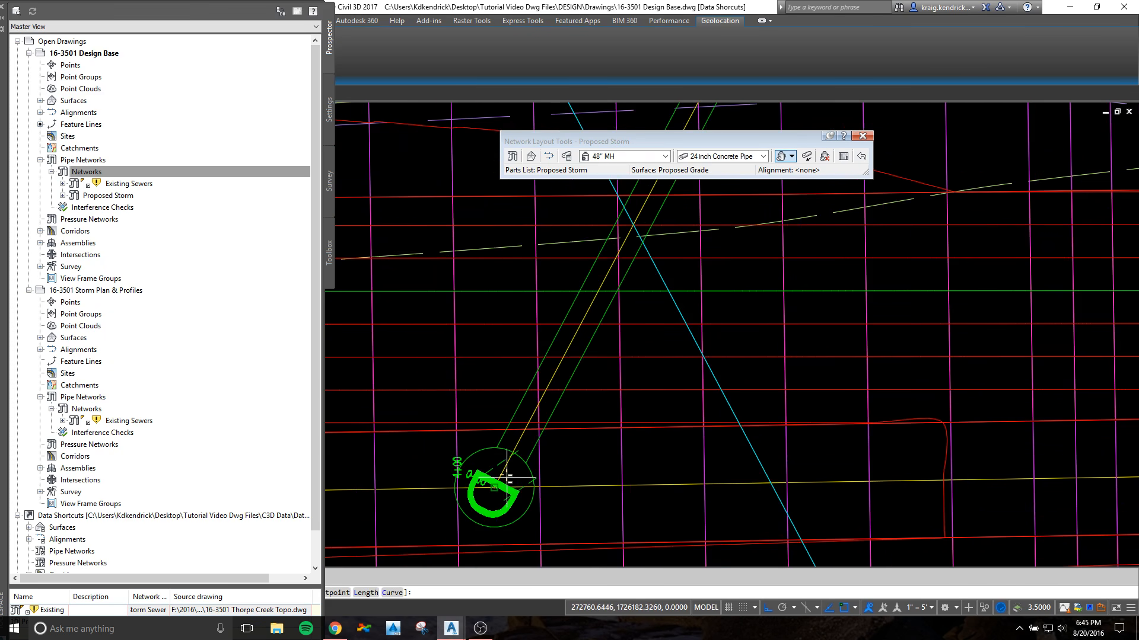
key("Return")
left_click(534, 474)
key("Return")
Step: Locate the existing 18" RCP at the road intersection and switch the pipe part to 18 inch Concrete Pipe
scroll(538, 472, "down", 10)
middle_click_drag(631, 433, 497, 442)
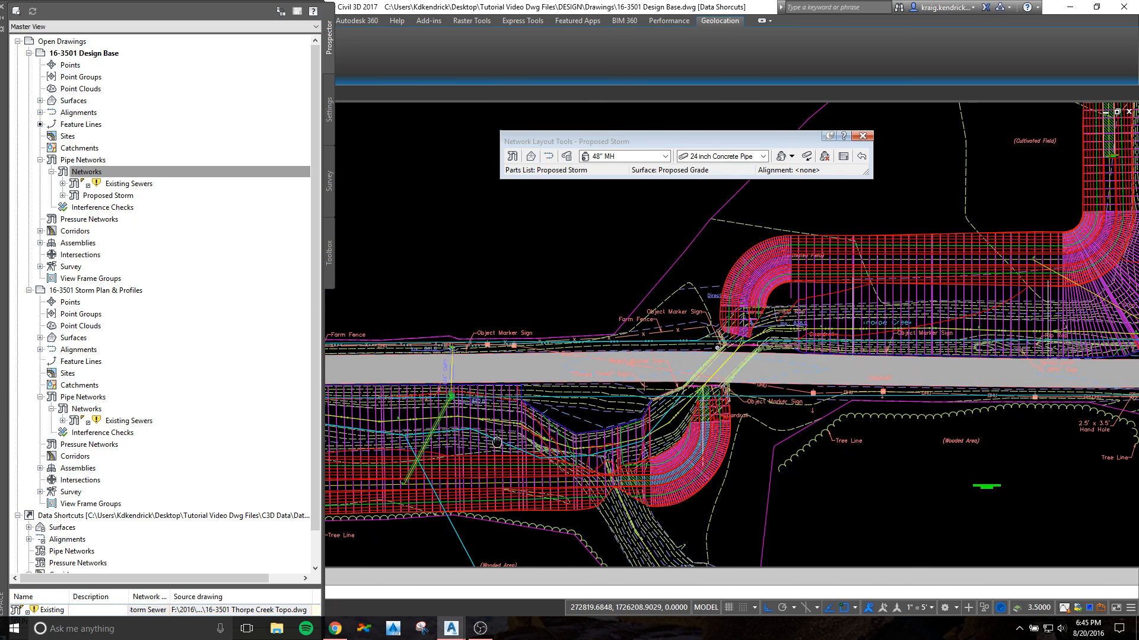
scroll(765, 409, "down", 3)
middle_click_drag(1038, 366, 682, 350)
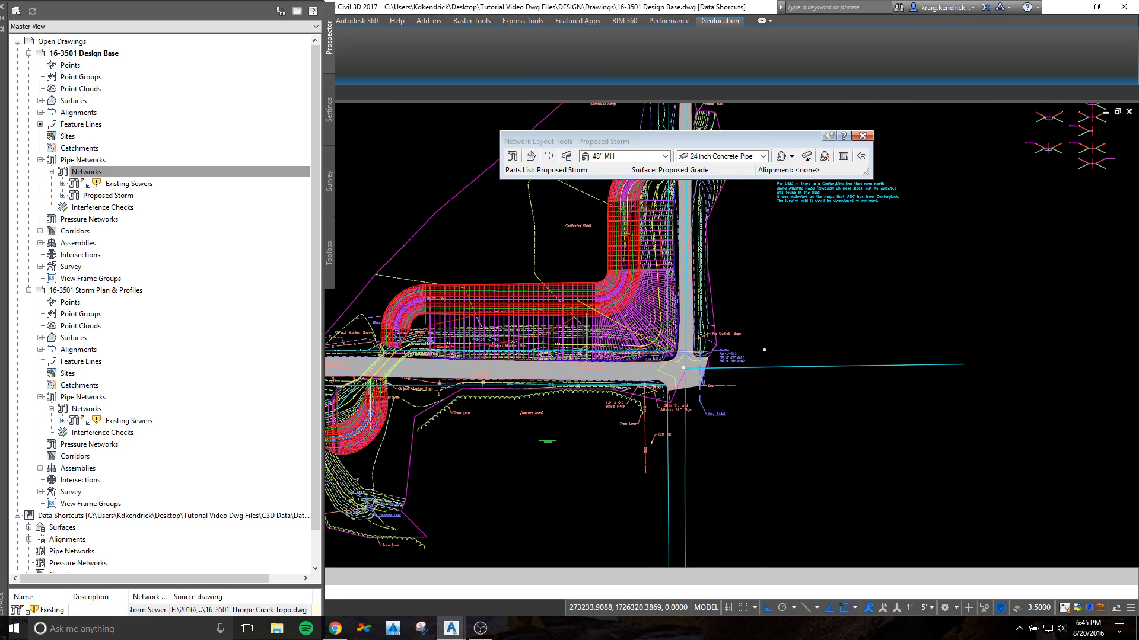
scroll(649, 304, "up", 5)
scroll(737, 398, "up", 3)
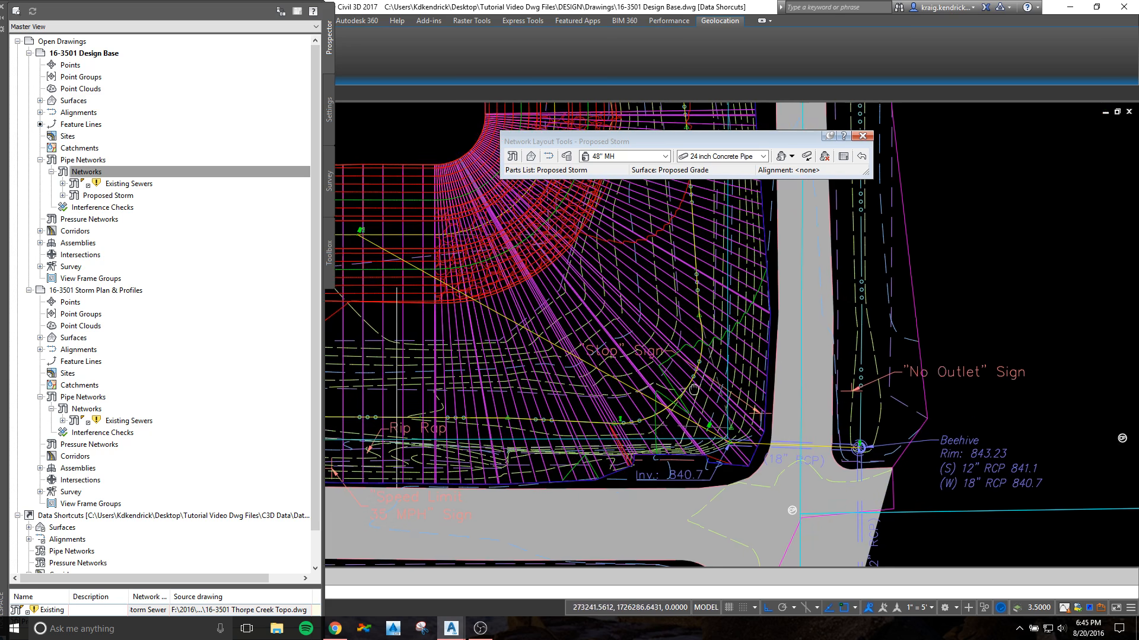
scroll(893, 445, "up", 2)
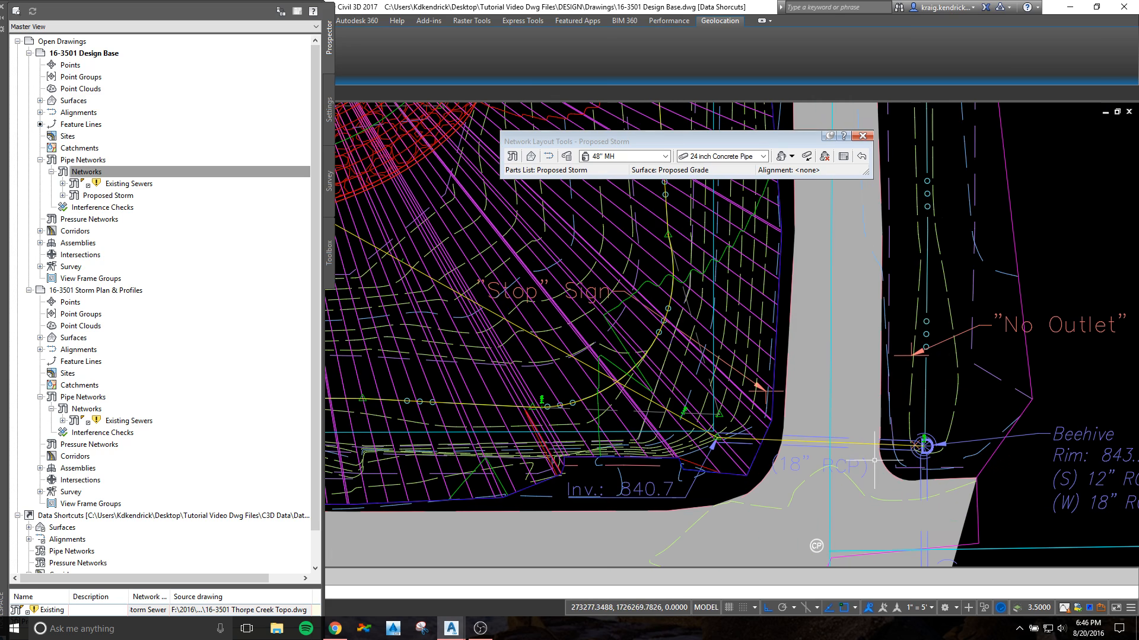
scroll(840, 448, "down", 2)
left_click(763, 156)
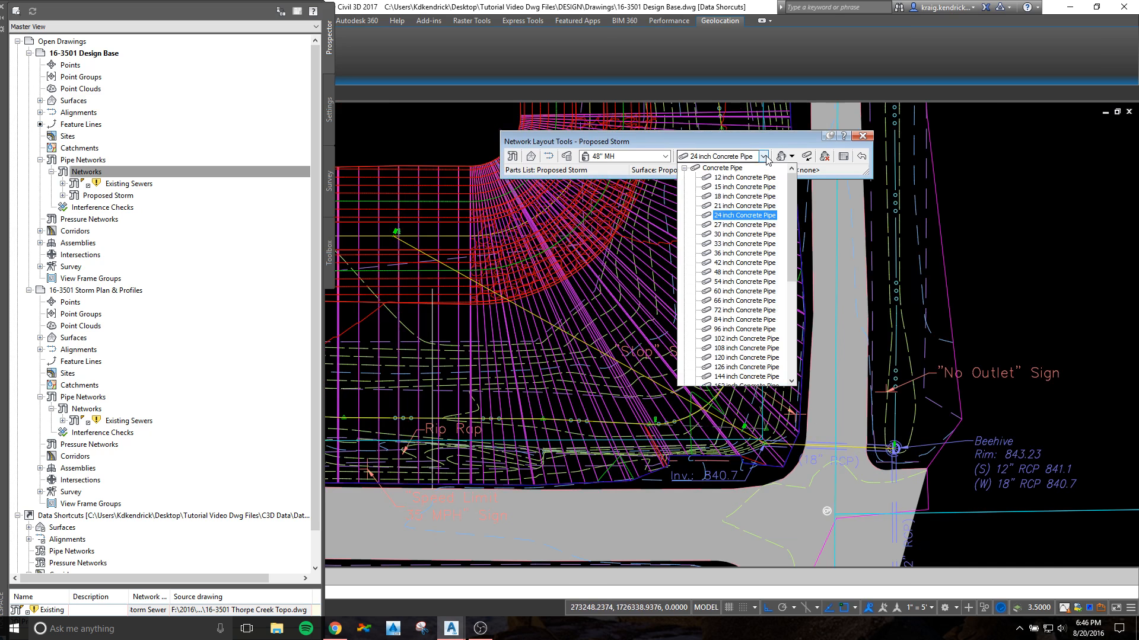
left_click(736, 202)
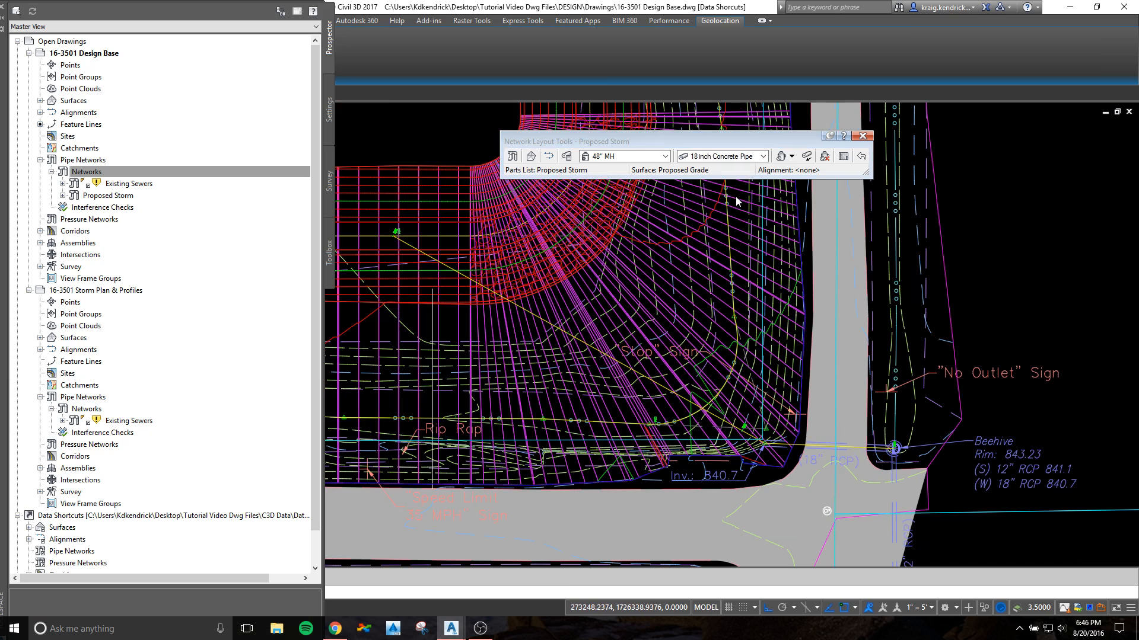
Step: Lay out the 18 inch concrete pipe with 48" manholes from the 18" RCP's creek-side end to its connecting alignment's creek end
left_click(782, 158)
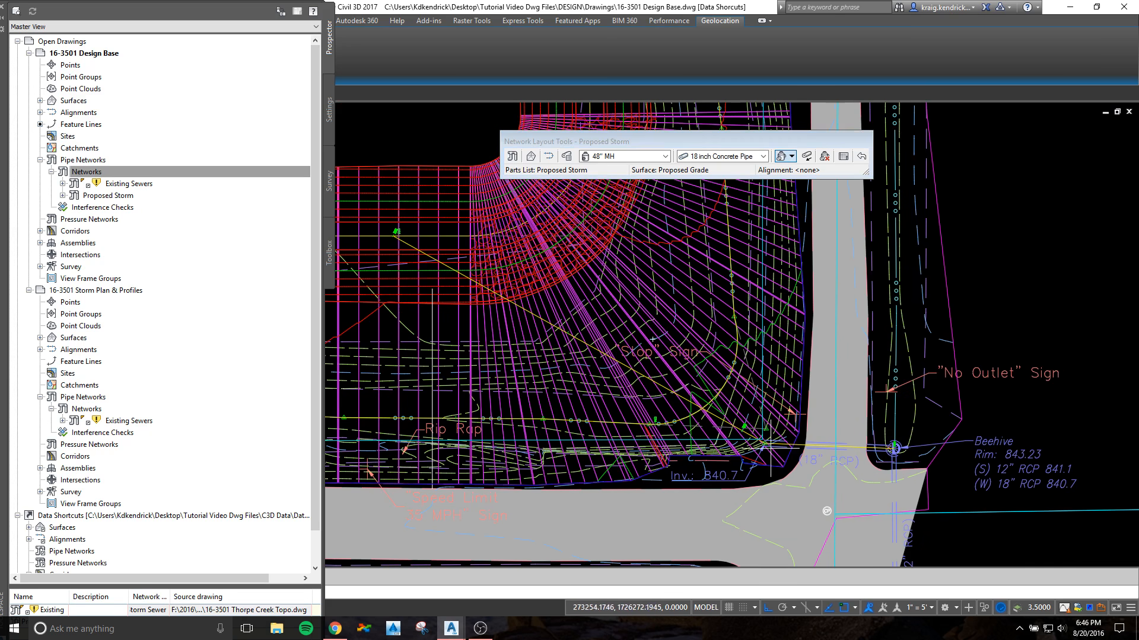
scroll(762, 445, "up", 5)
left_click(743, 432)
scroll(697, 399, "down", 8)
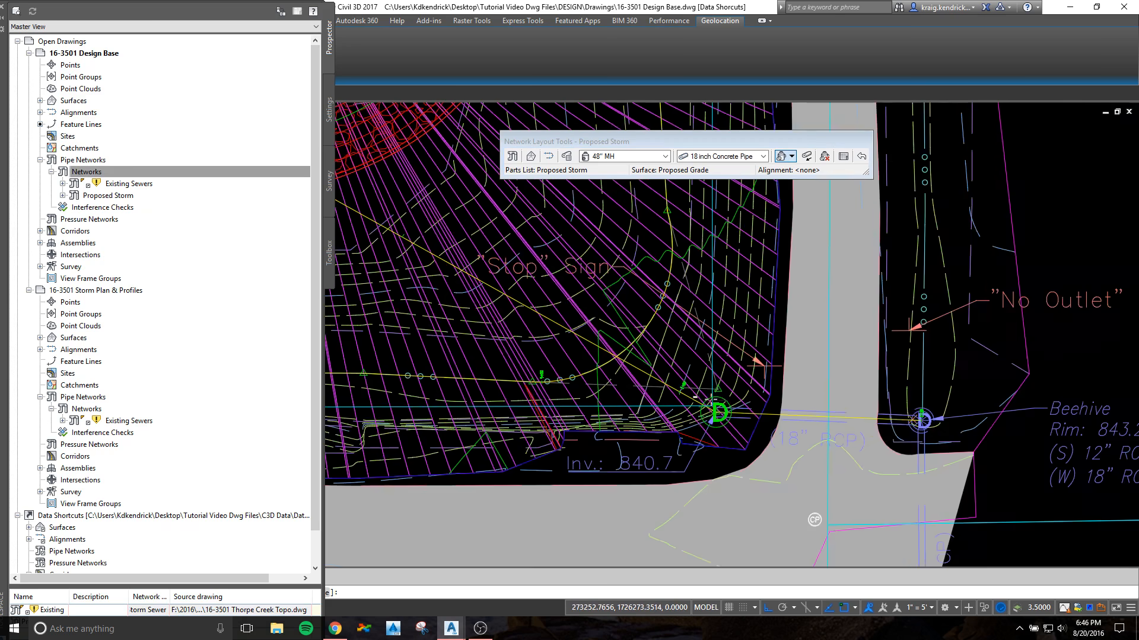
middle_click_drag(540, 293, 747, 351)
scroll(706, 341, "up", 4)
scroll(651, 327, "up", 3)
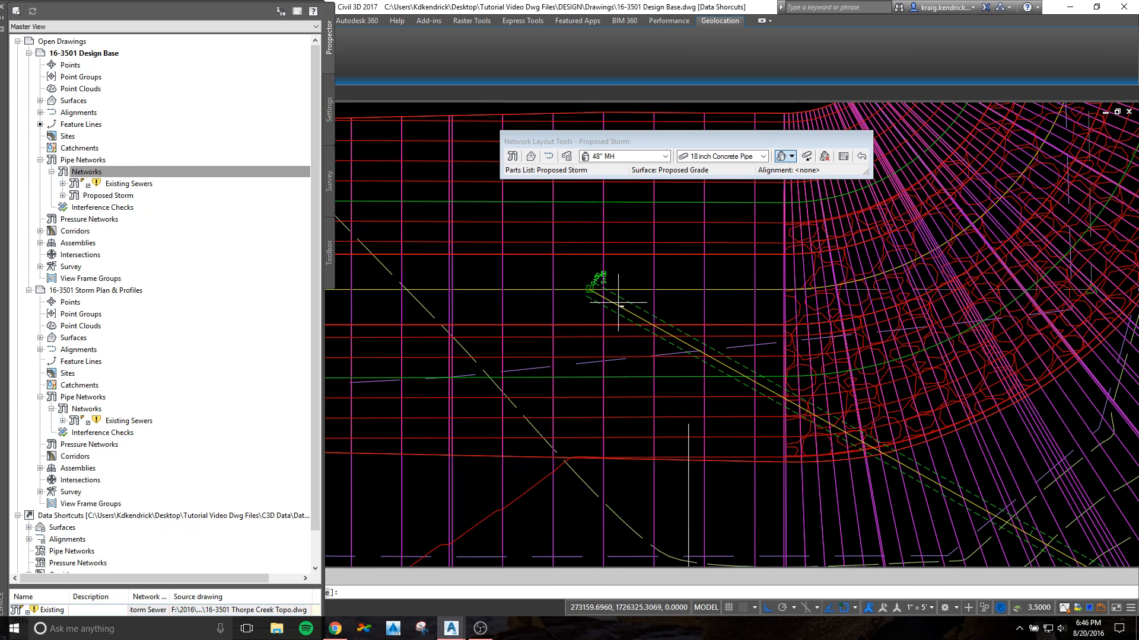
left_click(590, 289)
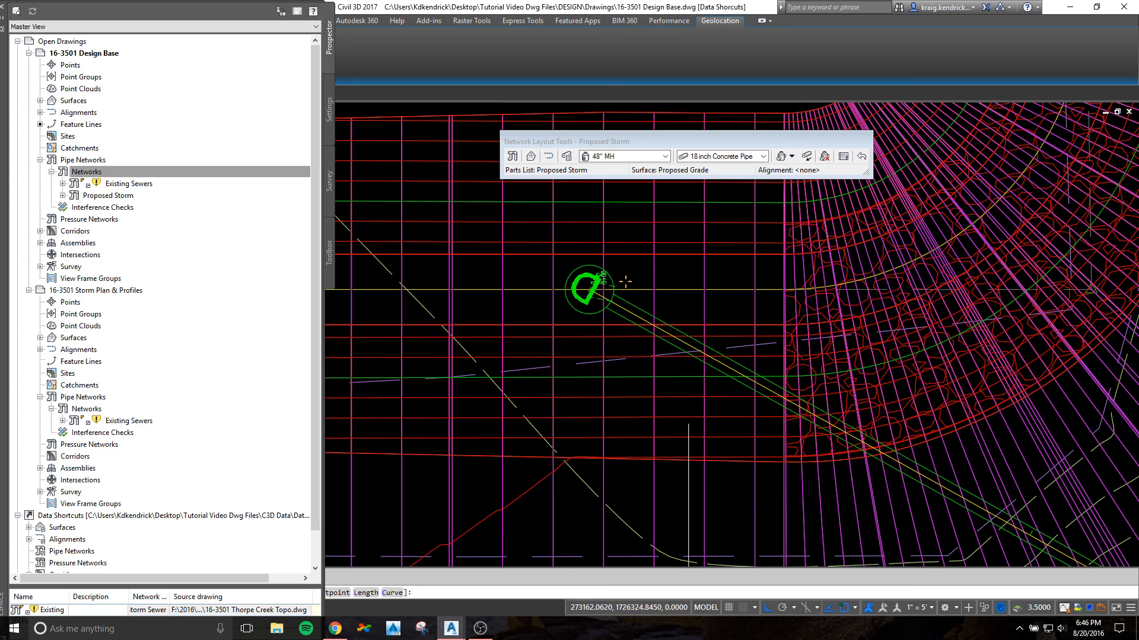
key("Escape")
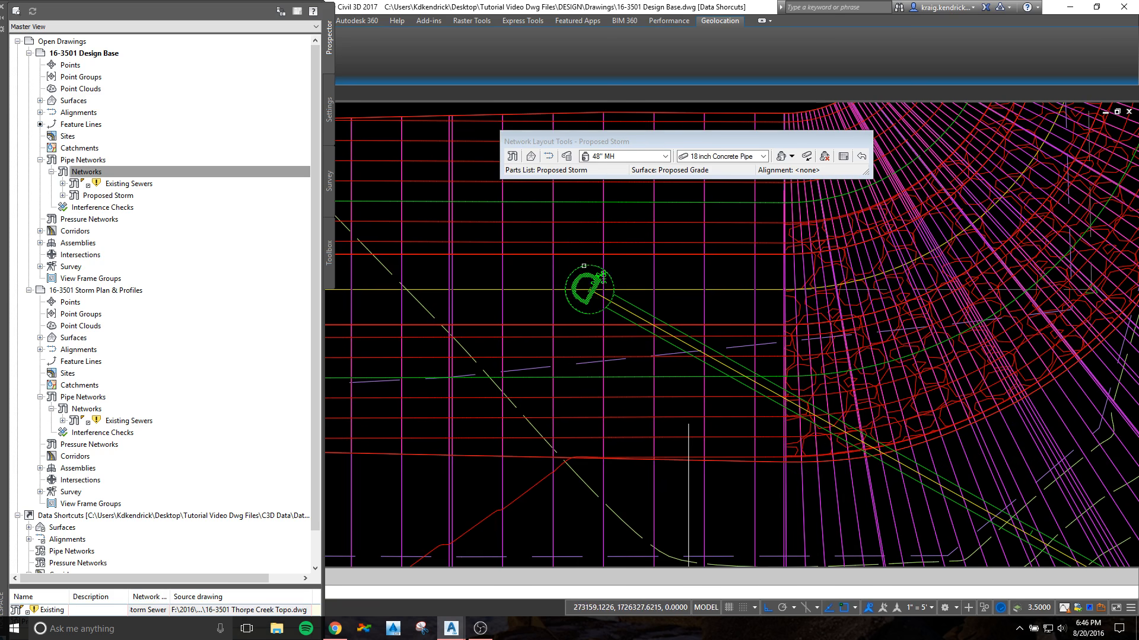
Step: Review the lists of pipes and structures in the Proposed Storm network, enlarging the item list as needed
scroll(628, 322, "down", 11)
middle_click_drag(577, 388, 771, 304)
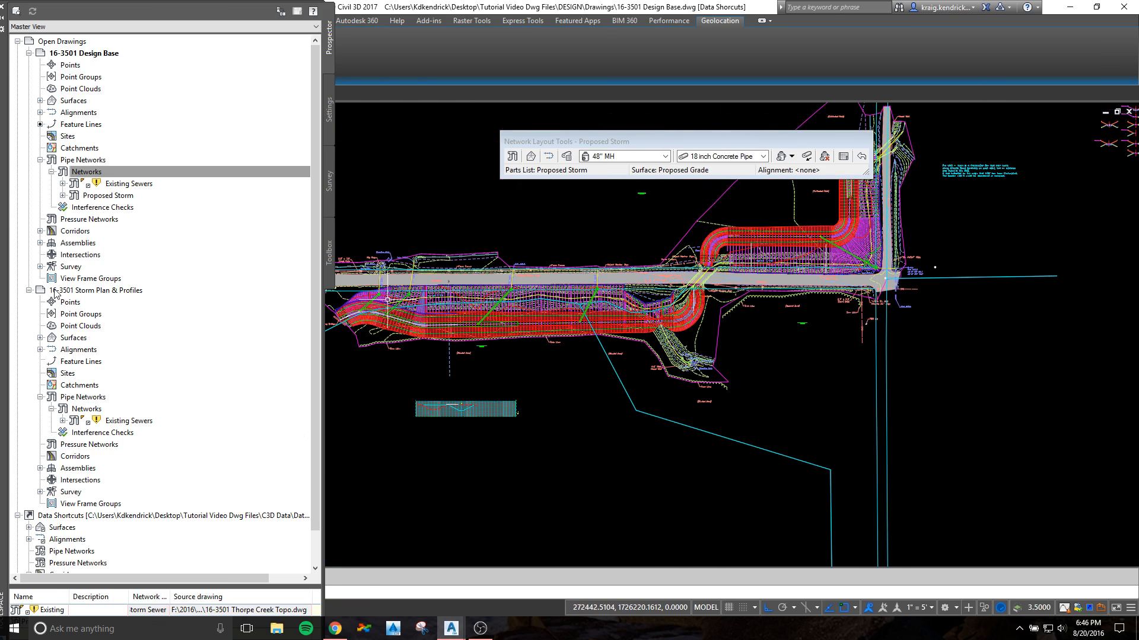
left_click(63, 195)
left_click(103, 207)
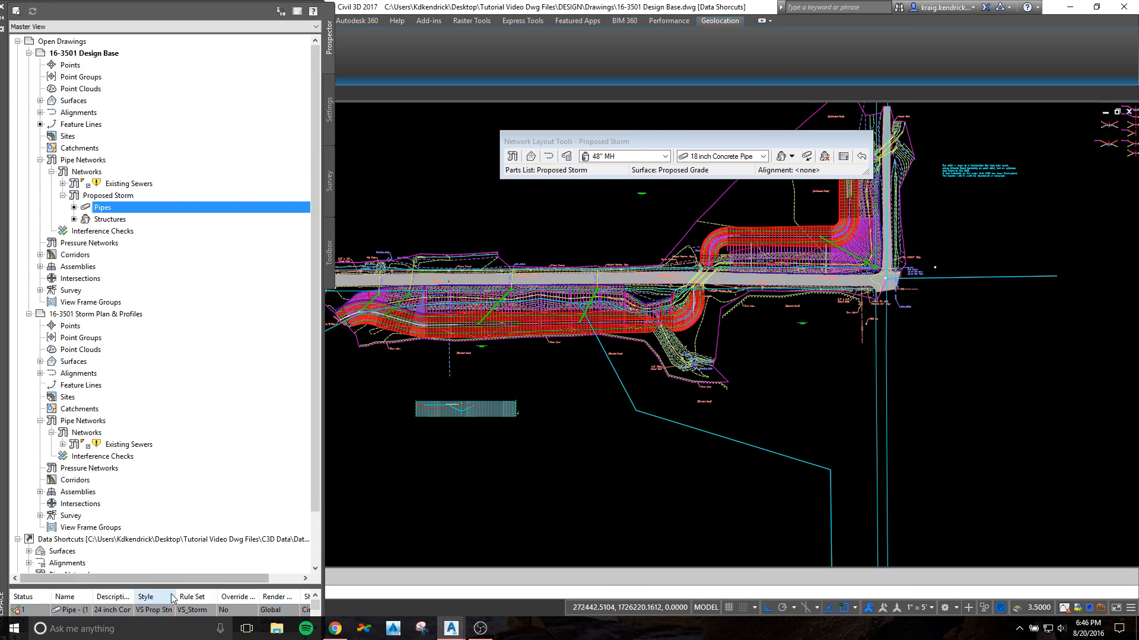
left_click_drag(166, 377, 166, 502)
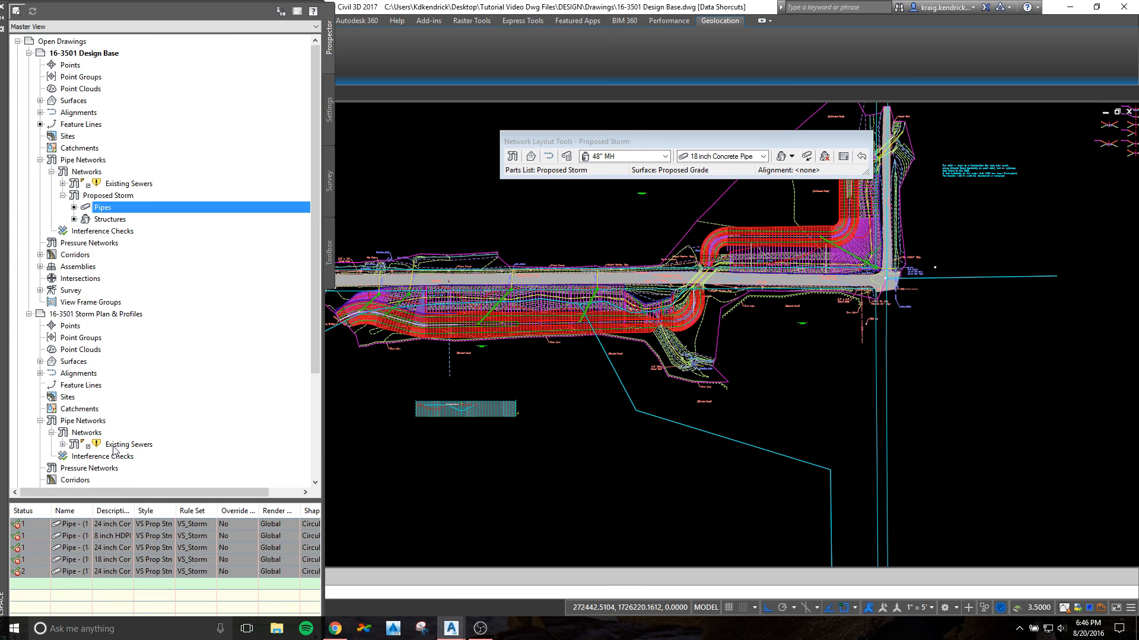
left_click(113, 220)
left_click_drag(157, 501, 165, 375)
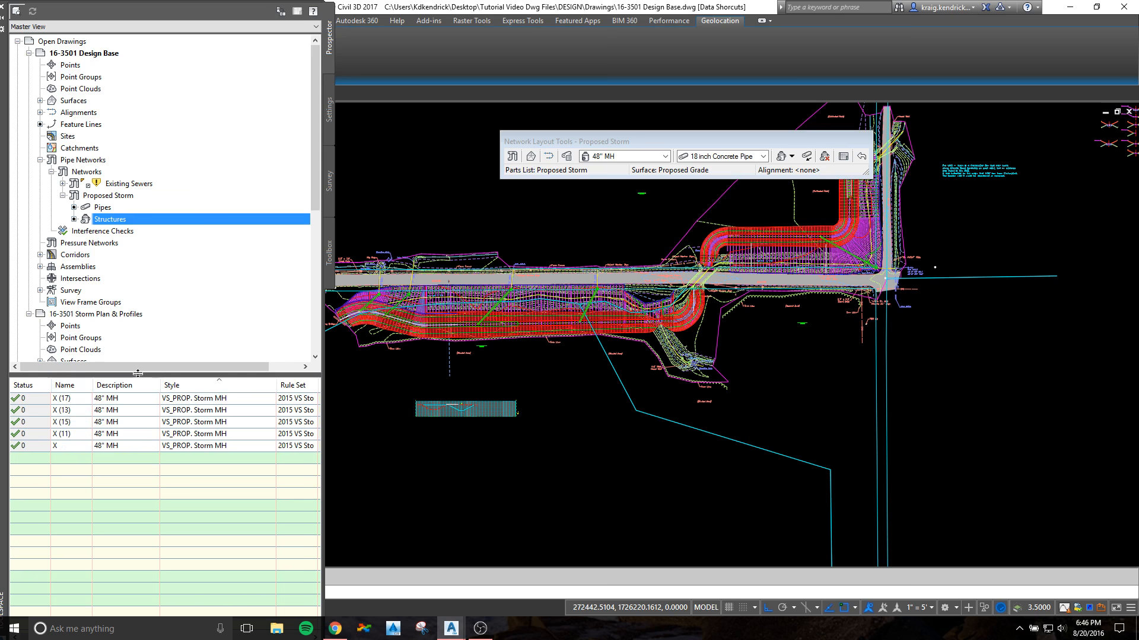
left_click_drag(140, 374, 146, 505)
Step: Rename the 48" manhole at the culvert end of alignment LINE ST-1 as ST-1-1 in its structure properties
scroll(544, 343, "up", 3)
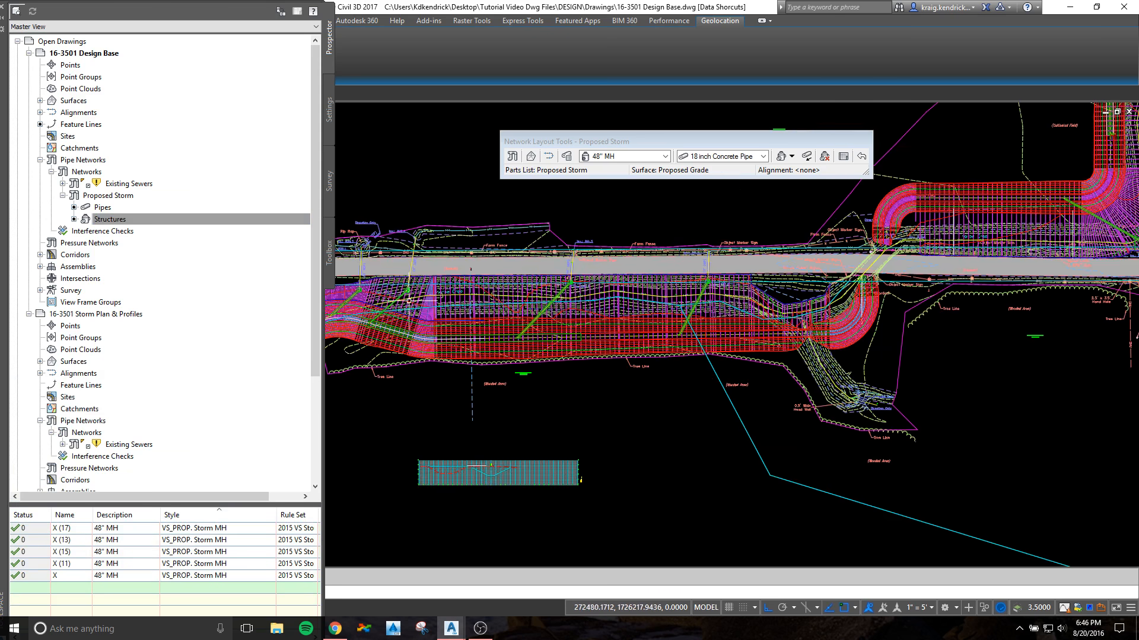
scroll(544, 342, "up", 5)
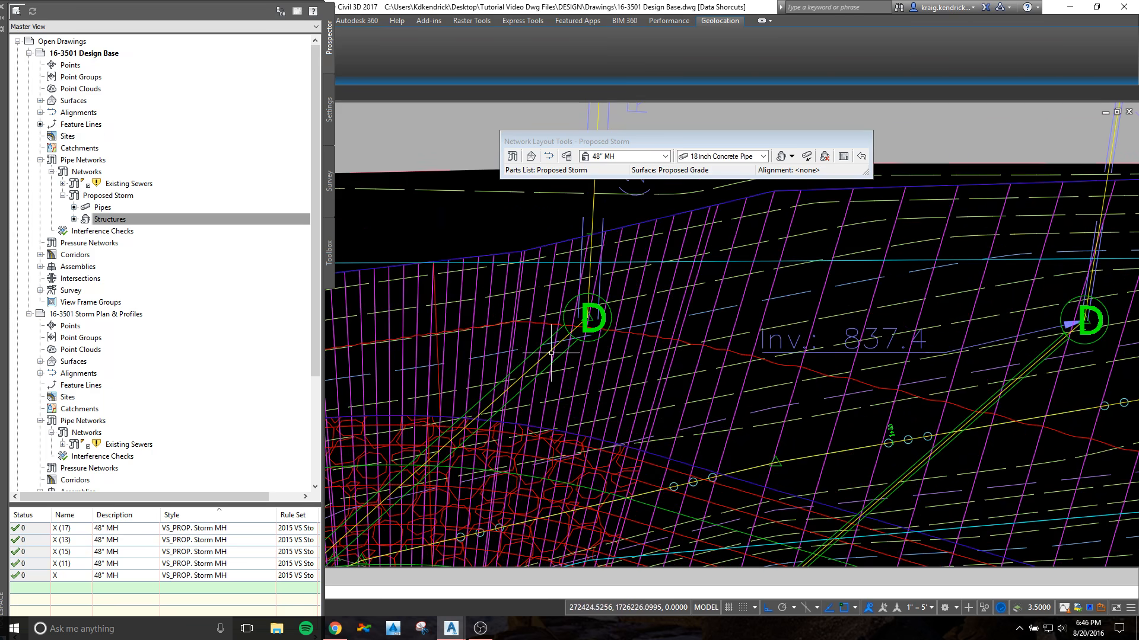
left_click(545, 358)
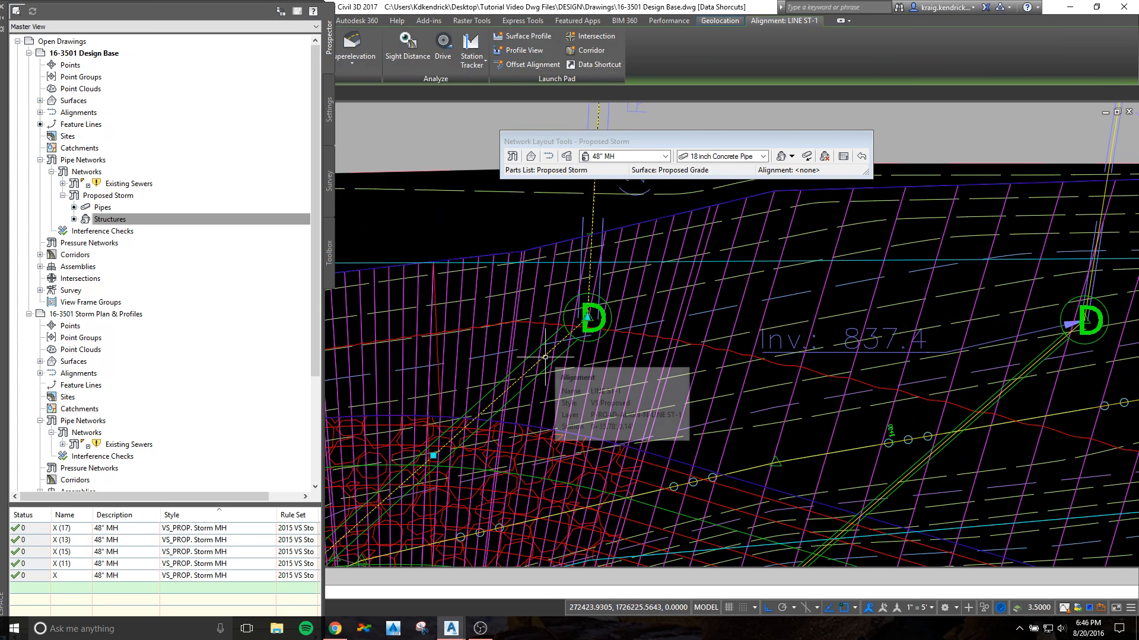
left_click(596, 308)
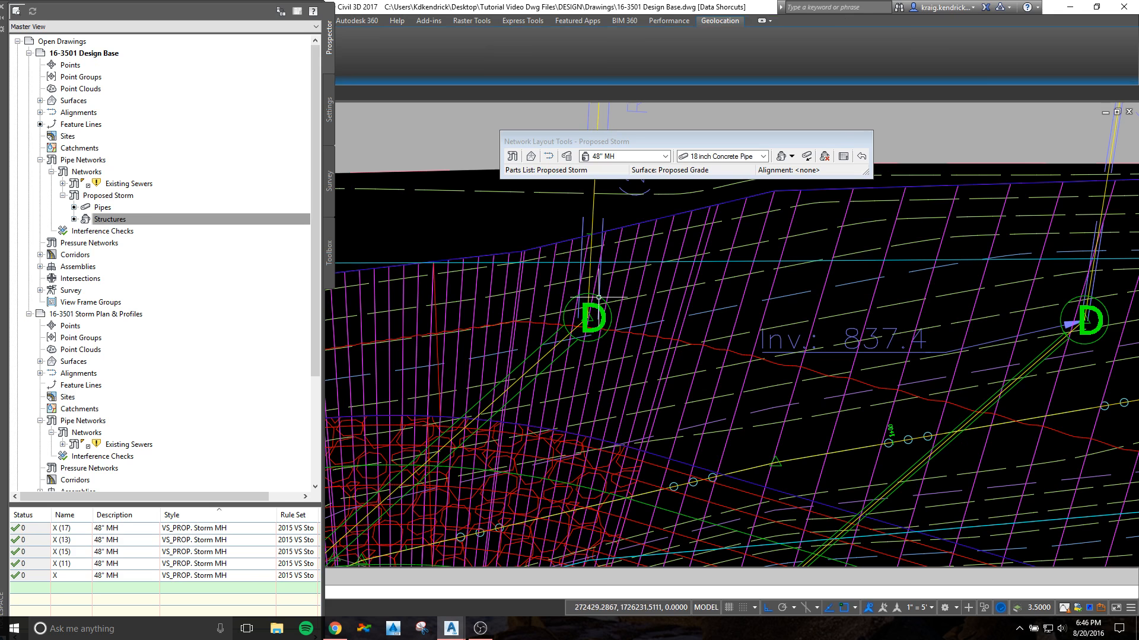
right_click(600, 299)
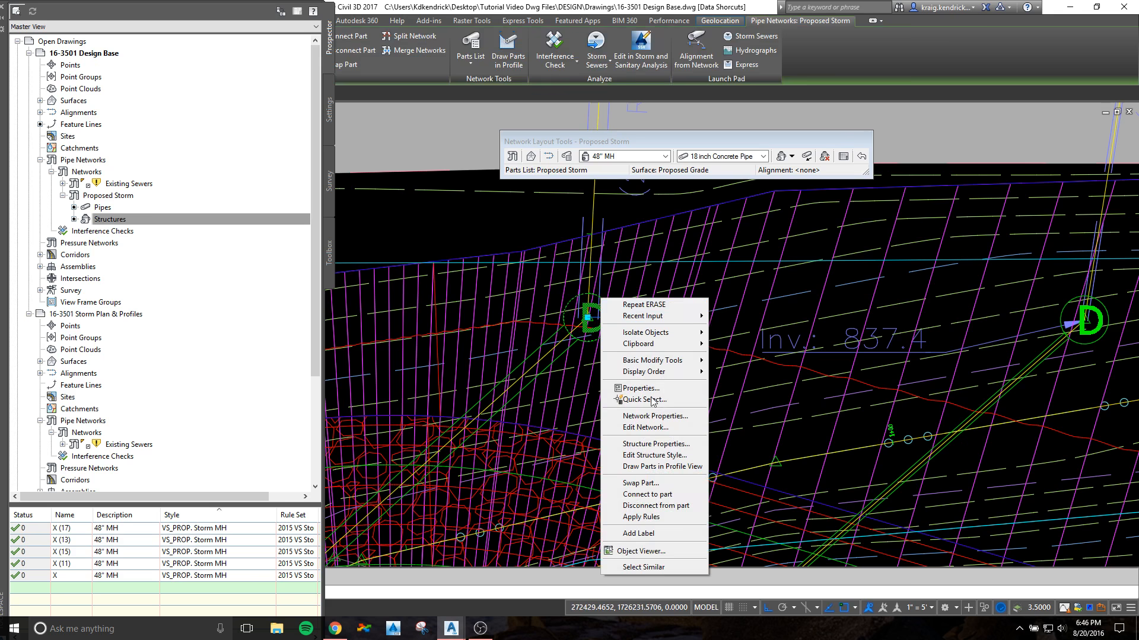
left_click(657, 444)
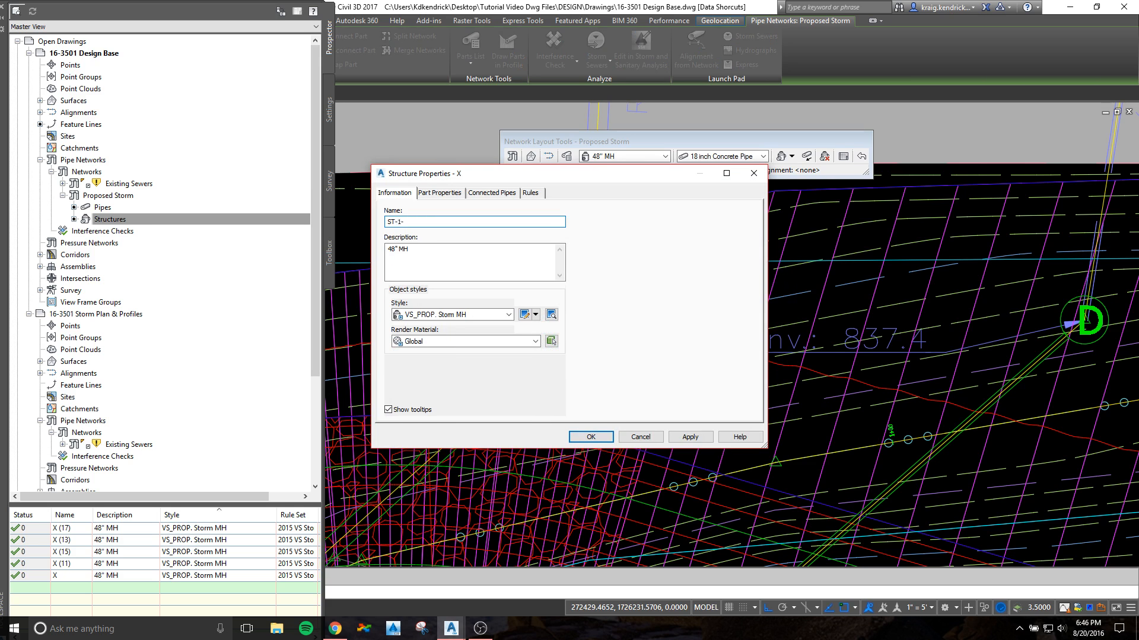
left_click(590, 437)
Step: Rename the 48" manhole at the 8" CMP culvert end as ST-2-1 in its structure properties
scroll(661, 321, "down", 2)
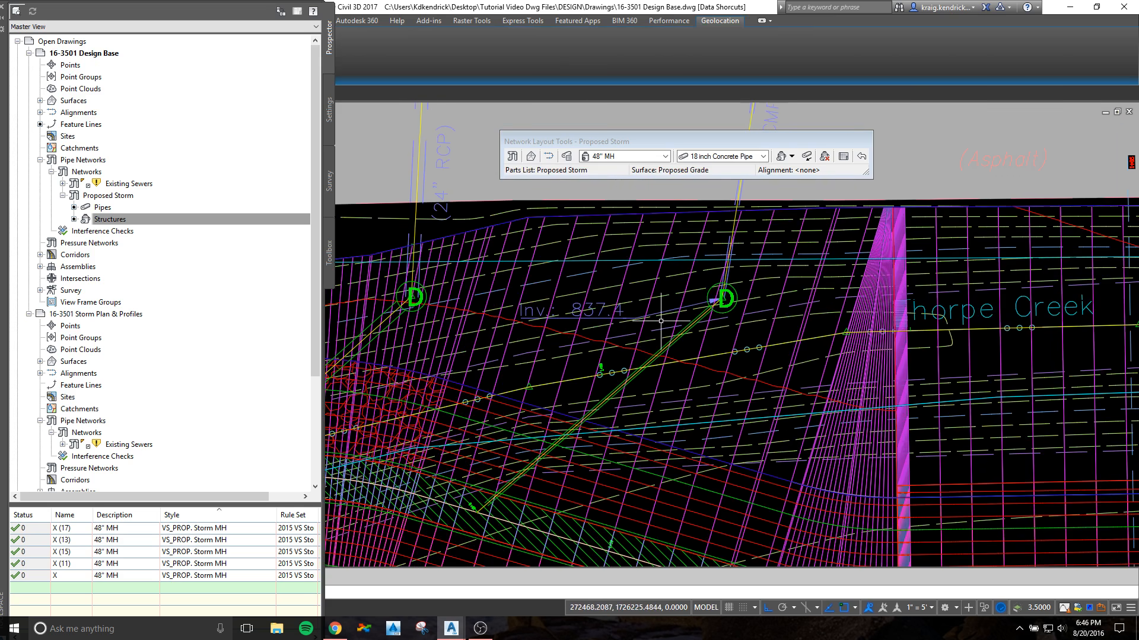
scroll(661, 321, "up", 2)
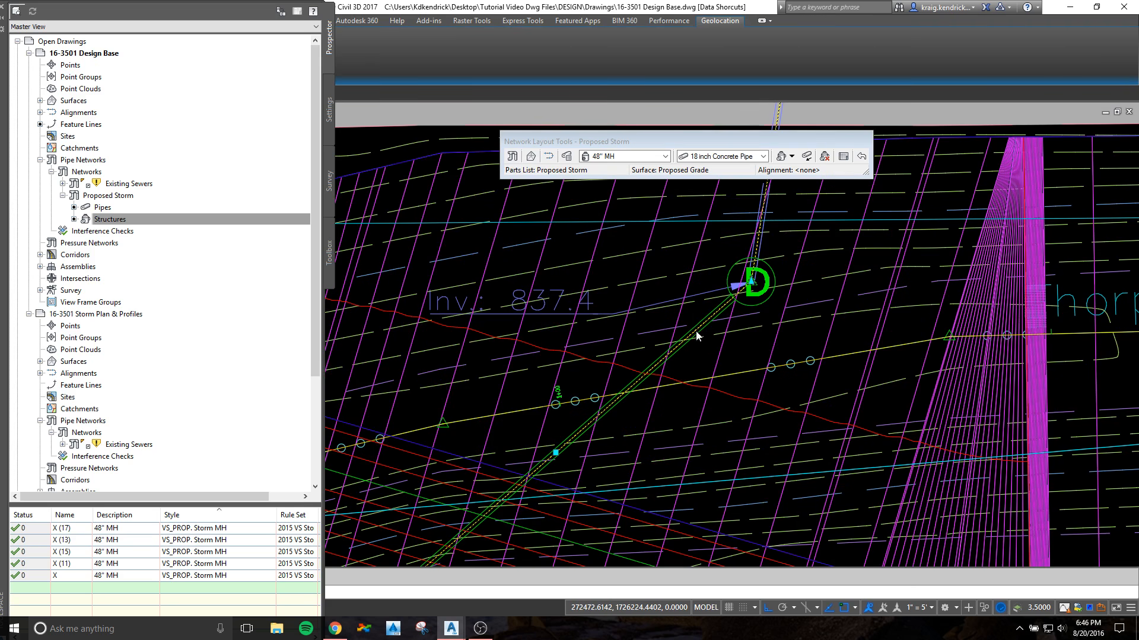
key("Escape")
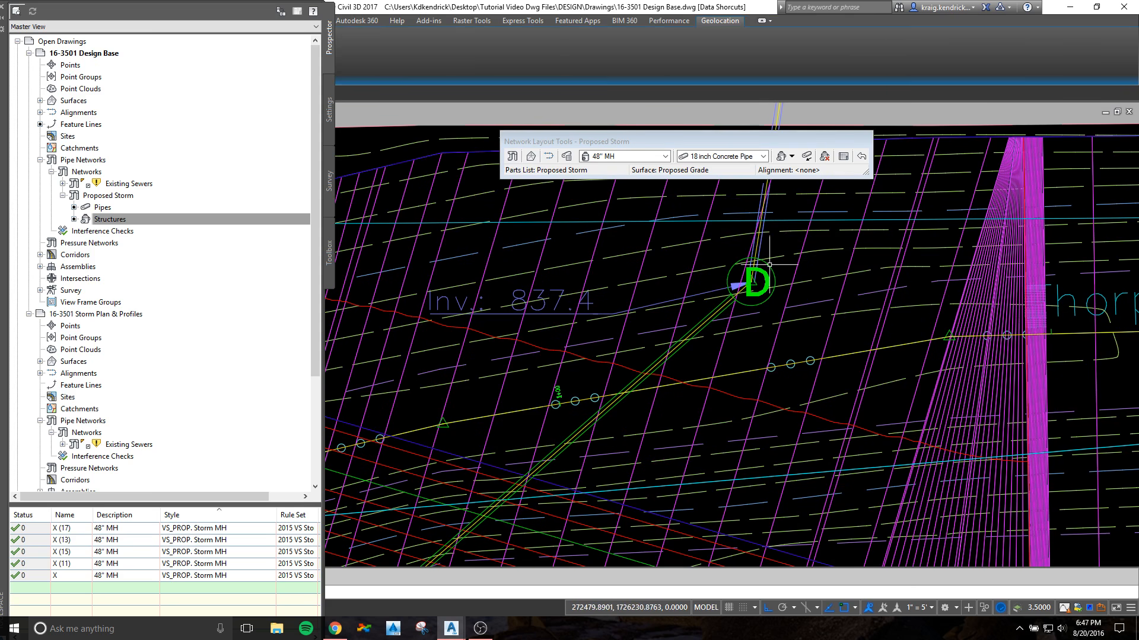
right_click(774, 273)
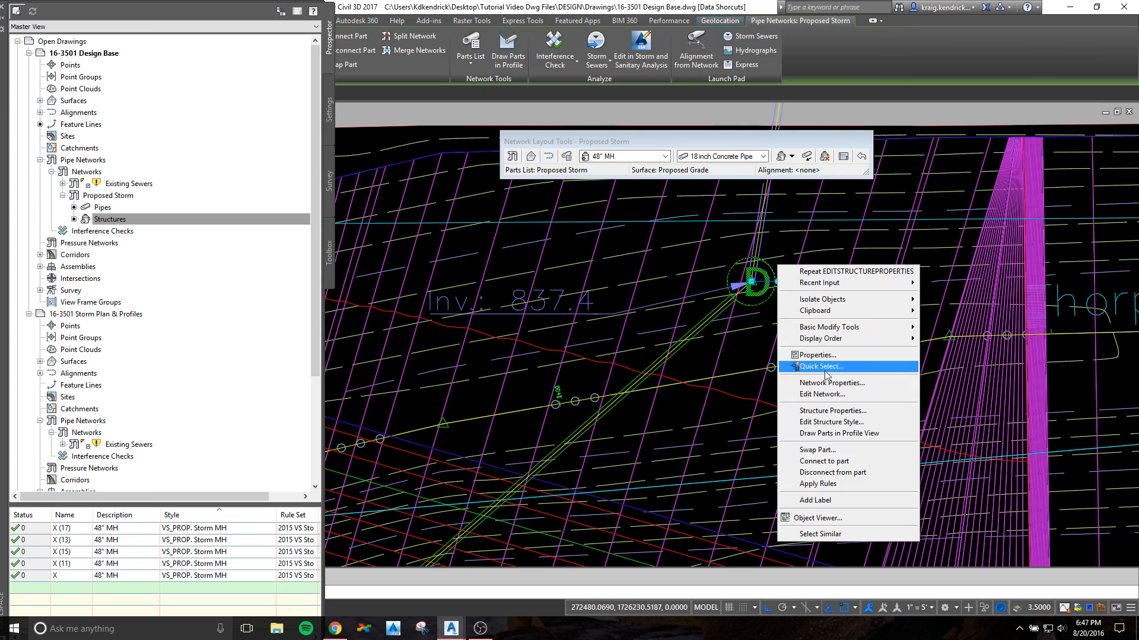
left_click(840, 415)
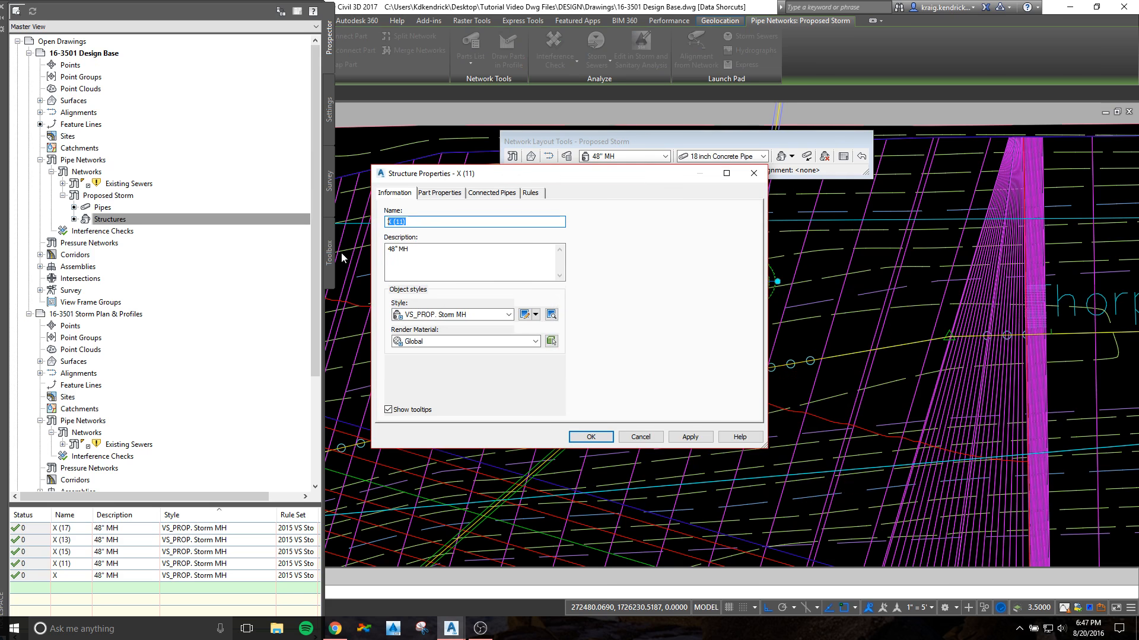
type("ST-2-1")
left_click(588, 437)
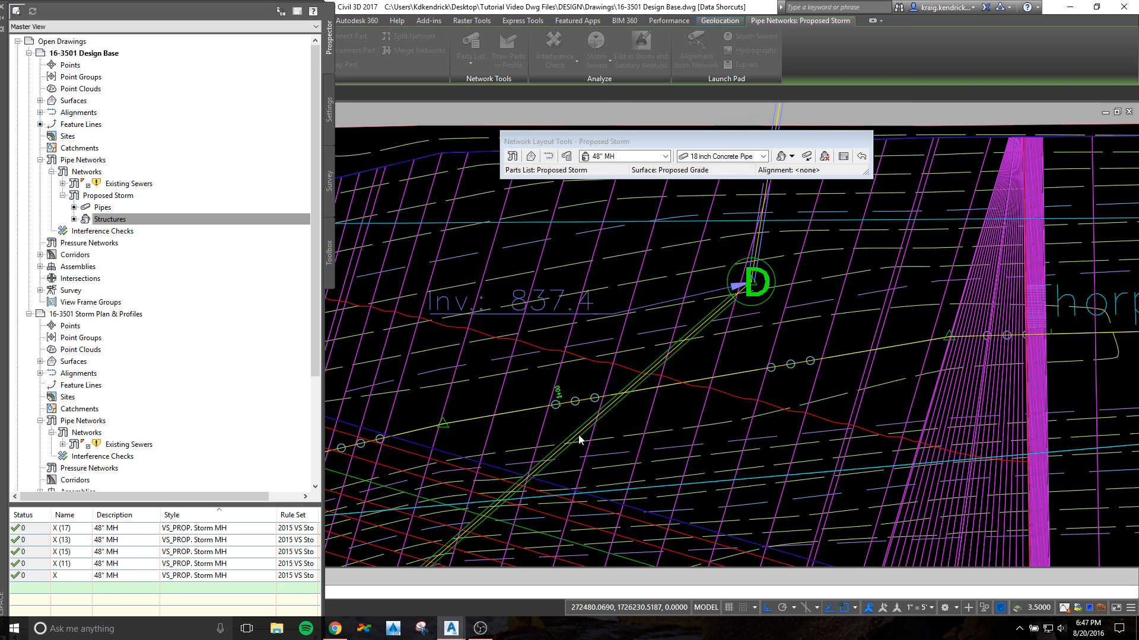
Step: Rename the 48" manhole at the 24" CMP culvert end marked Inv. 840.9 as ST-3-1
scroll(662, 363, "down", 4)
scroll(697, 332, "up", 5)
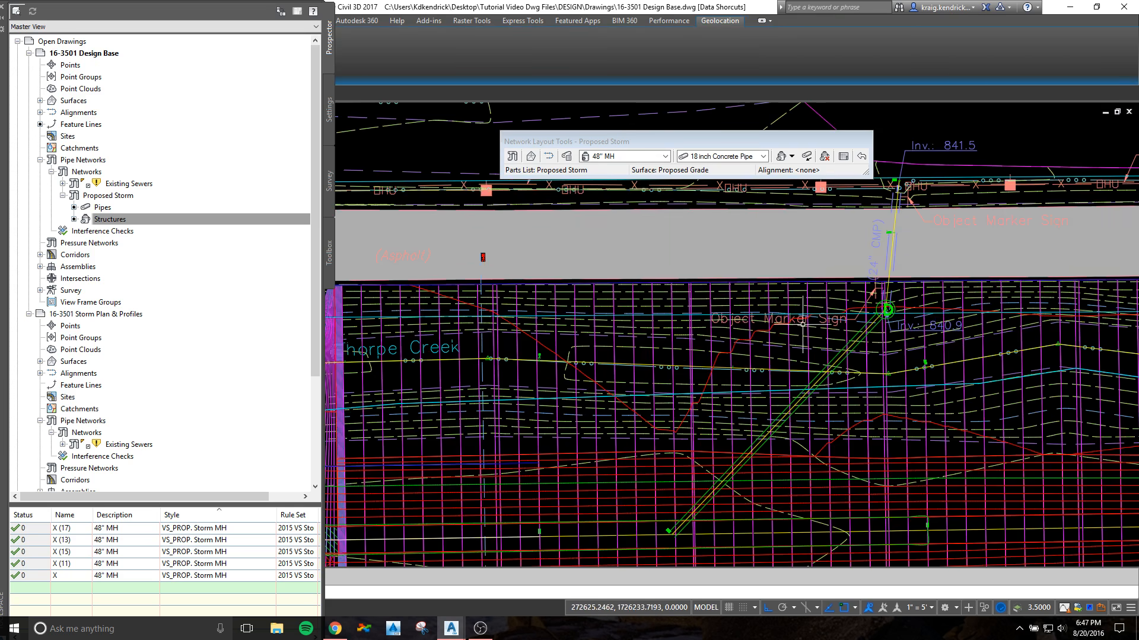
left_click(836, 280)
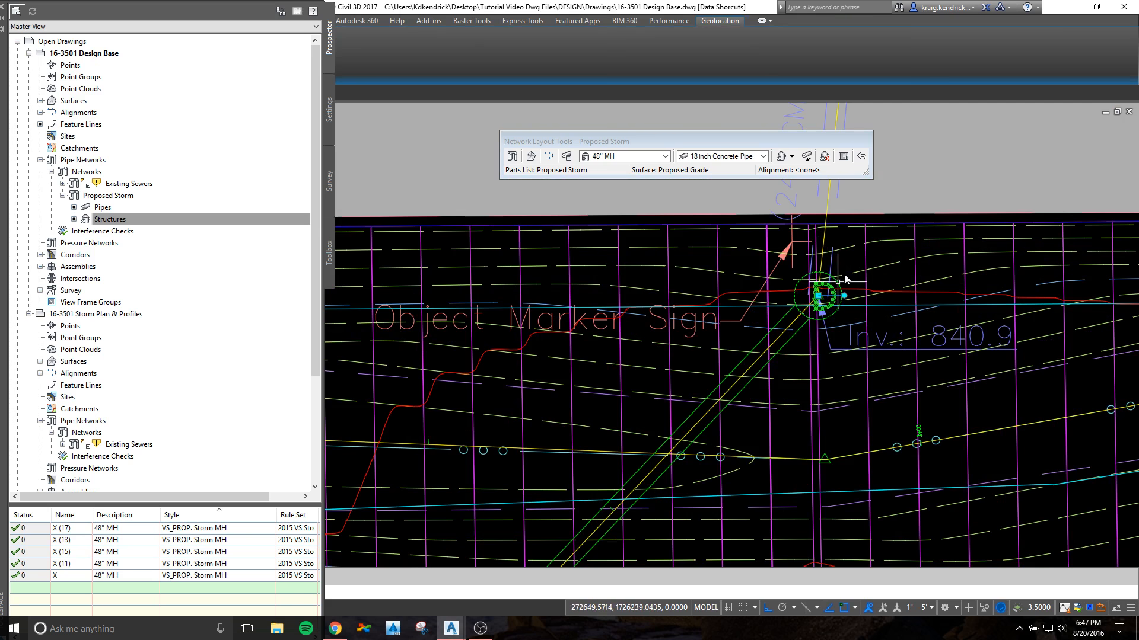
right_click(854, 279)
left_click(909, 426)
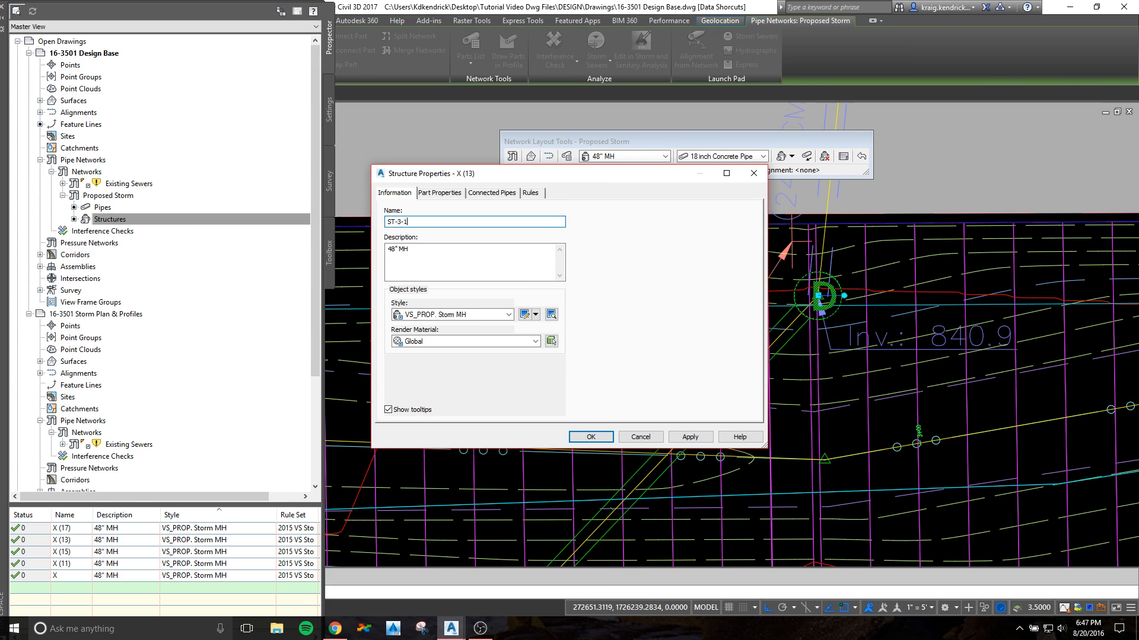
left_click(591, 437)
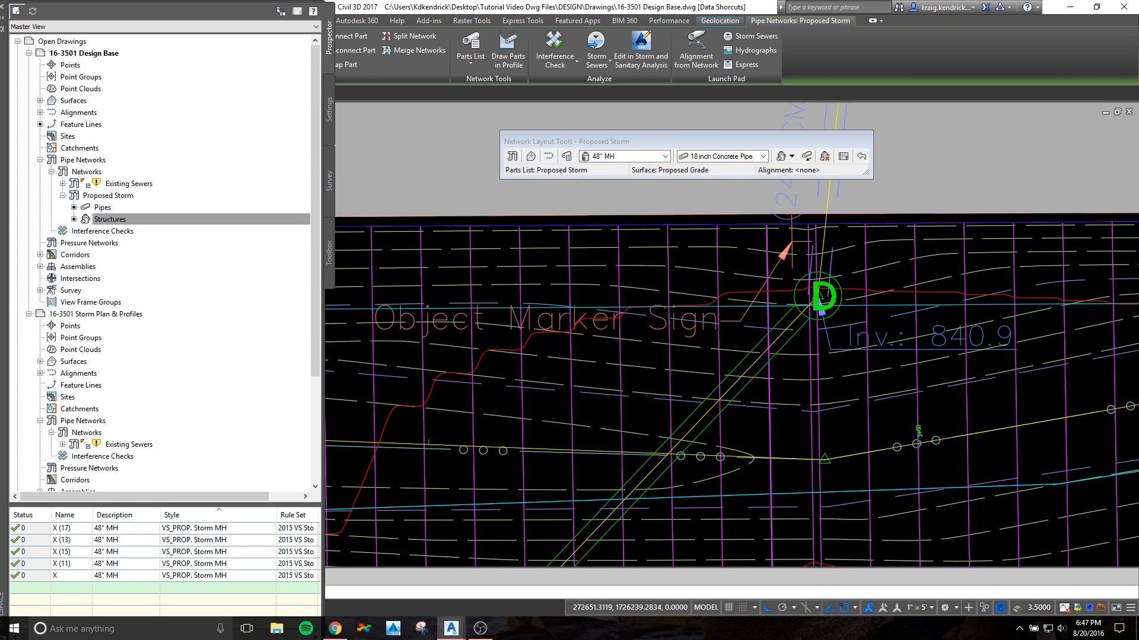
Step: Rename the 48" manhole at the 24" CMP culvert end marked Inv. 840.8 as ST-4-1
scroll(600, 297, "down", 3)
scroll(682, 311, "up", 3)
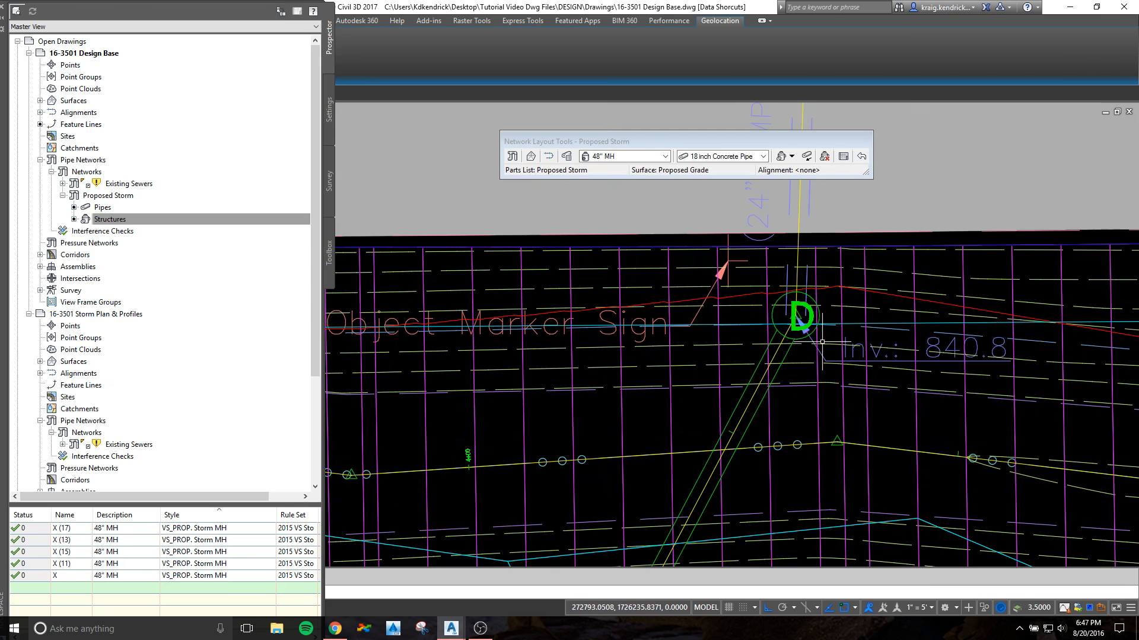
right_click(828, 298)
left_click(883, 444)
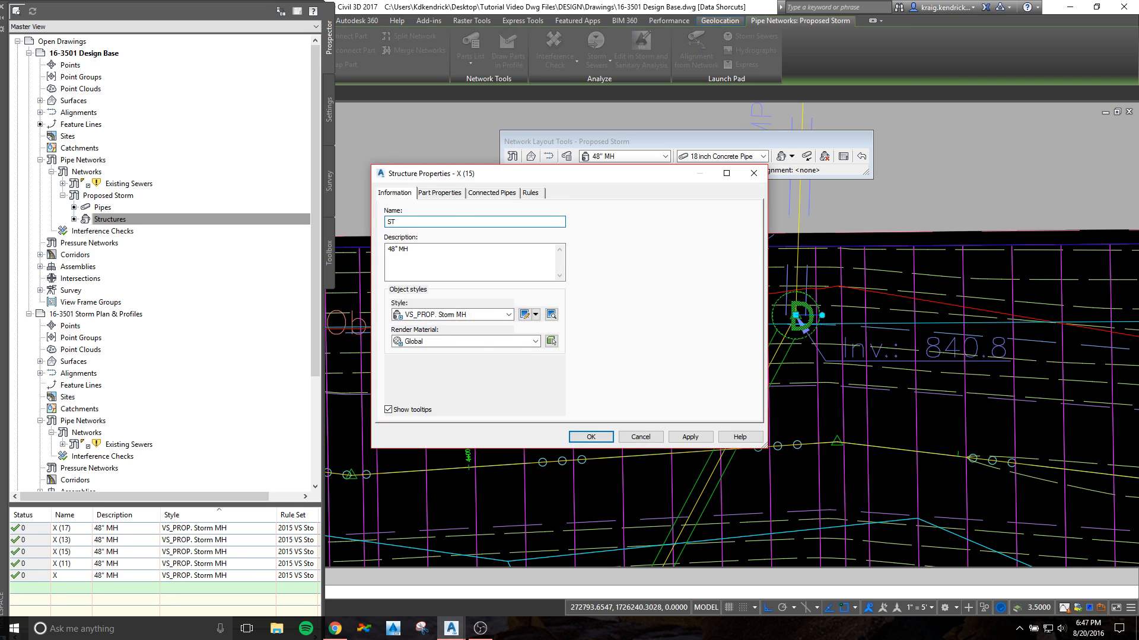
left_click(595, 441)
Step: Rename the 48" manhole at the 18" RCP end near the road intersection as ST-5-1
scroll(658, 386, "down", 5)
middle_click_drag(858, 409, 495, 383)
middle_click_drag(842, 326, 833, 333)
scroll(687, 323, "up", 8)
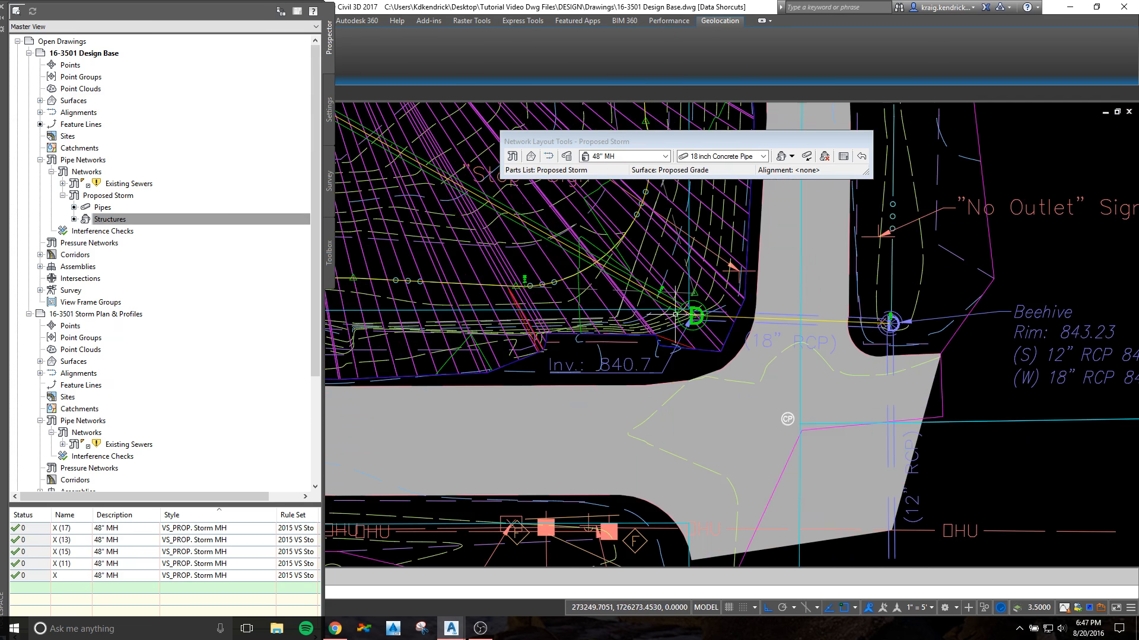
left_click(697, 320)
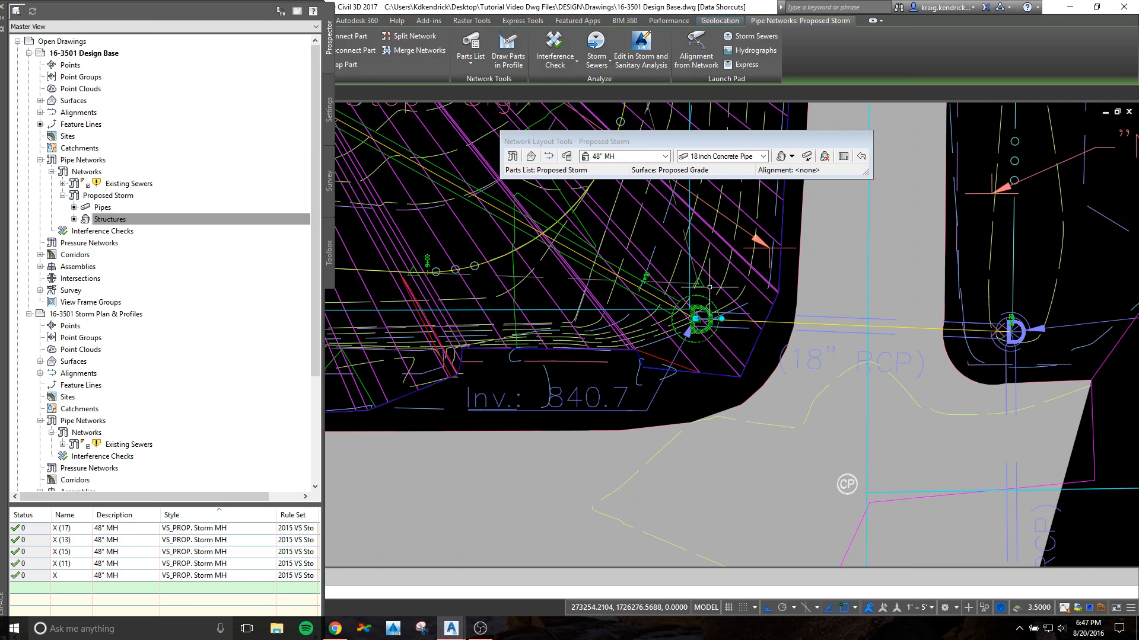
right_click(711, 289)
left_click(765, 434)
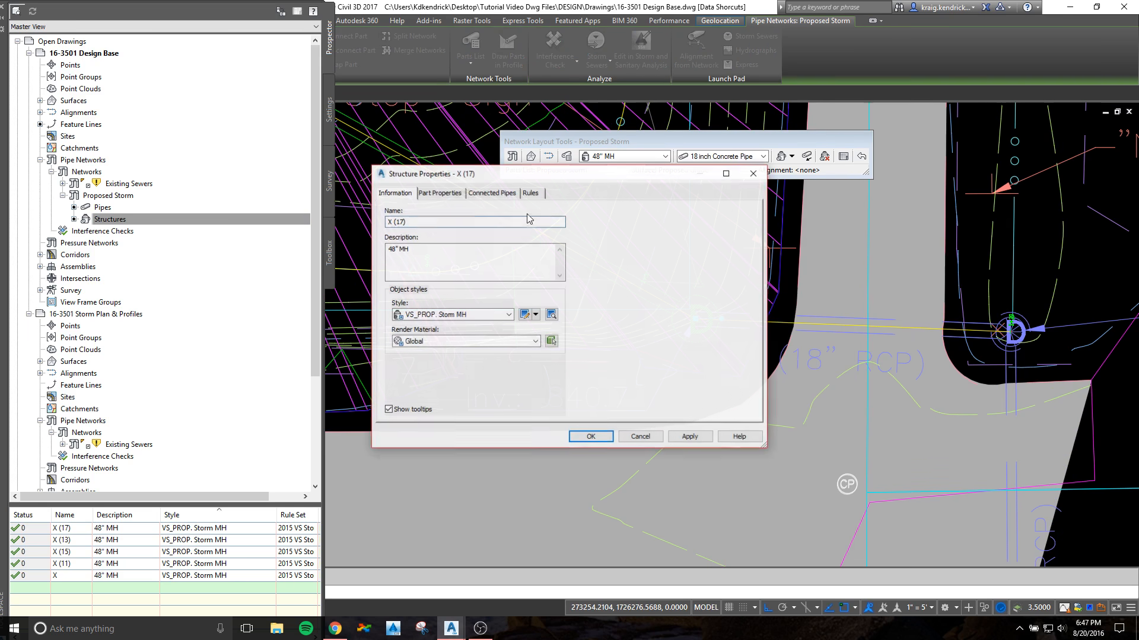
triple_click(416, 225)
type("ST-5-1")
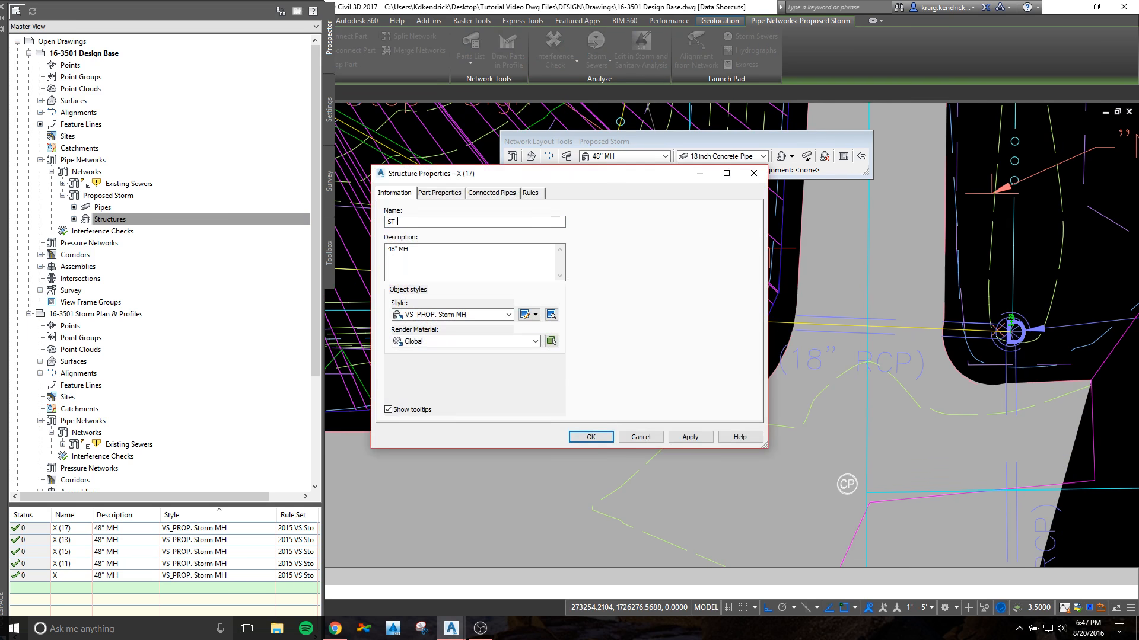
left_click(591, 437)
Step: Refresh the list of Proposed Storm structures and sort it by name
scroll(600, 444, "down", 6)
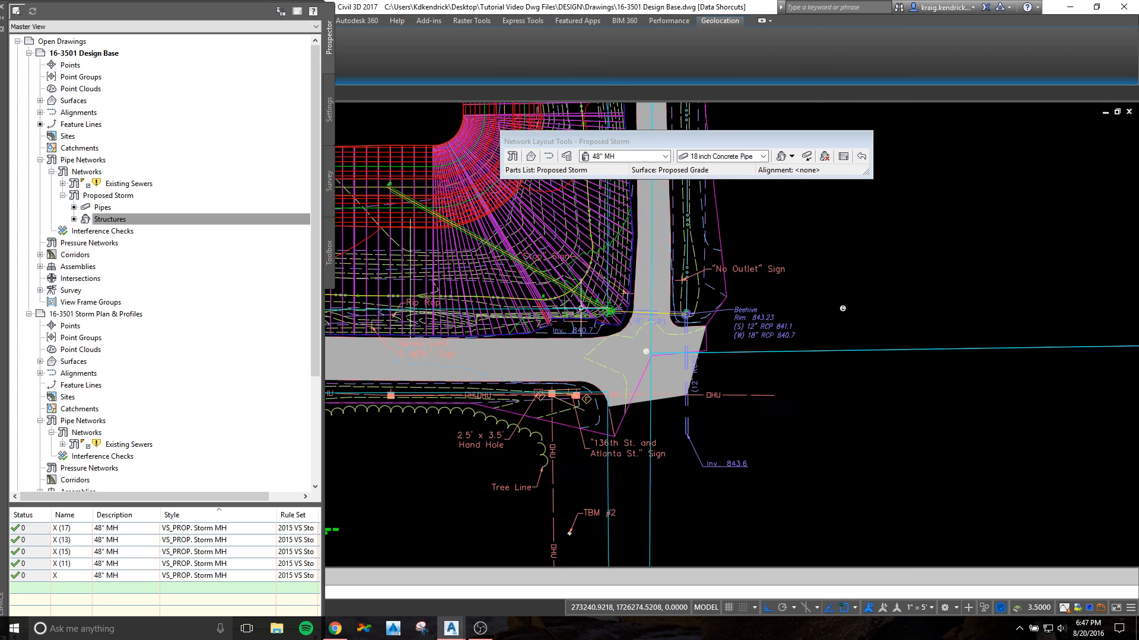
middle_click_drag(355, 350, 523, 327)
scroll(392, 350, "up", 8)
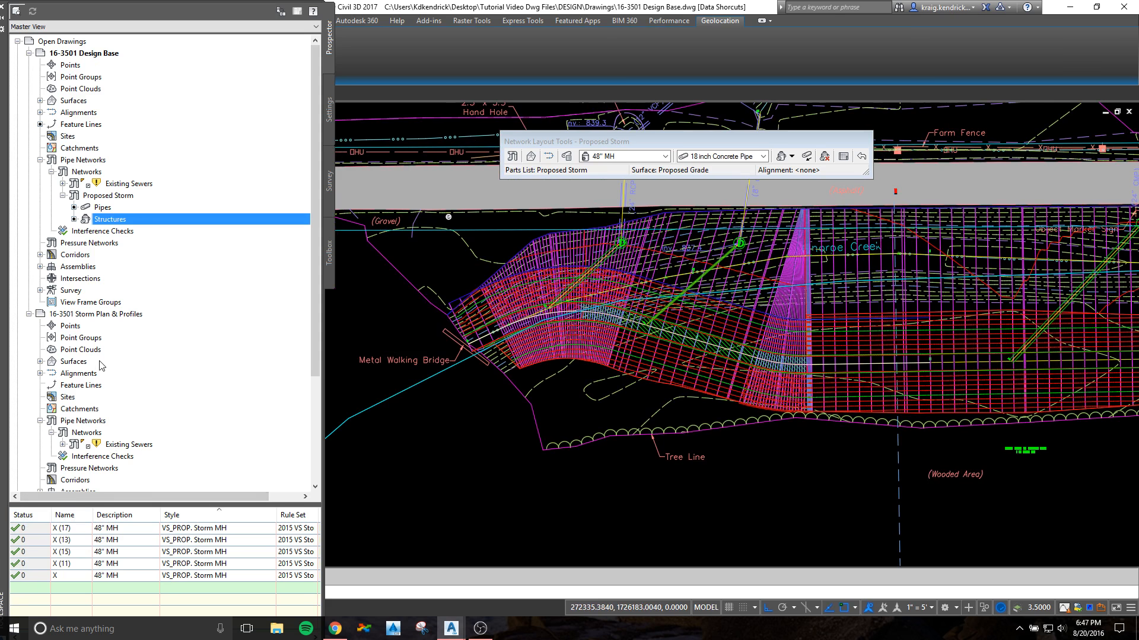
left_click(111, 207)
left_click(104, 223)
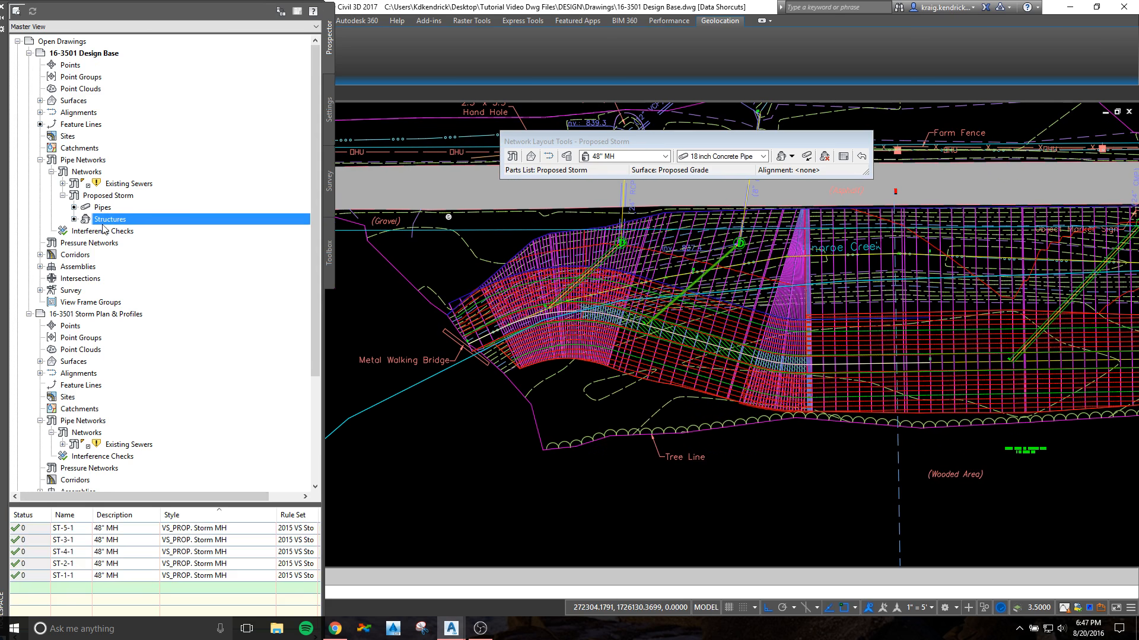
left_click(76, 519)
Step: Locate manholes ST-3-1 and ST-1-1 in the drawing by zooming to each from the structure list
left_click(65, 553)
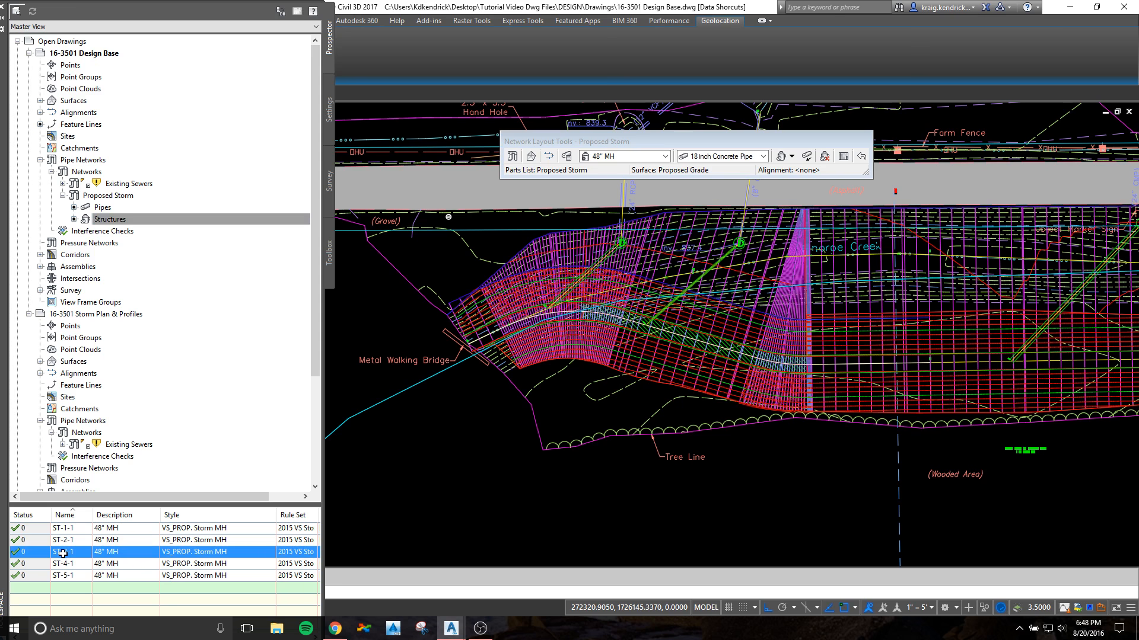
right_click(64, 554)
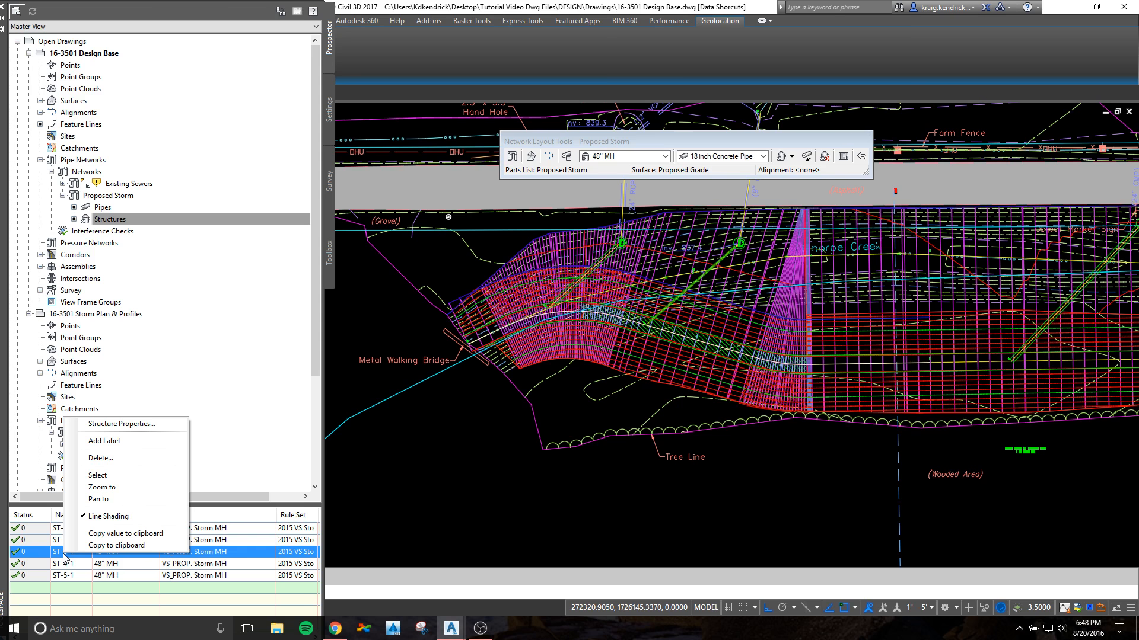
left_click(106, 488)
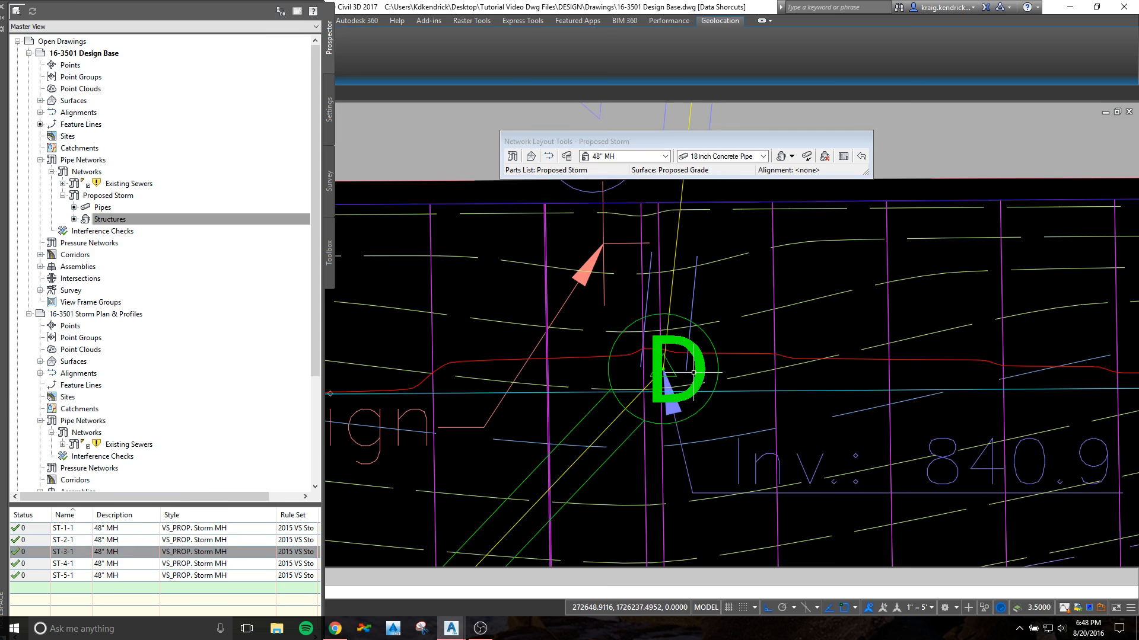
left_click(59, 553)
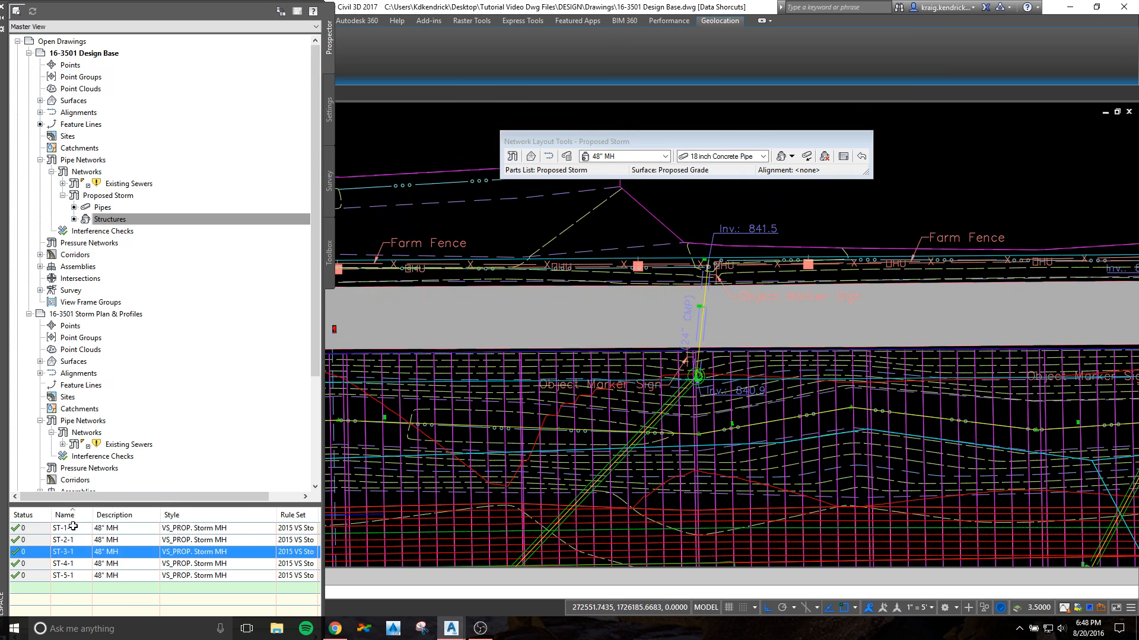
left_click(73, 527)
right_click(71, 528)
left_click(110, 463)
Step: Change the pipe flow direction method of the 24 inch concrete pipe that starts at manhole ST-1-1
scroll(683, 399, "down", 15)
mouse_move(689, 397)
middle_mouse_down()
mouse_move(704, 337)
mouse_move(579, 409)
middle_mouse_up()
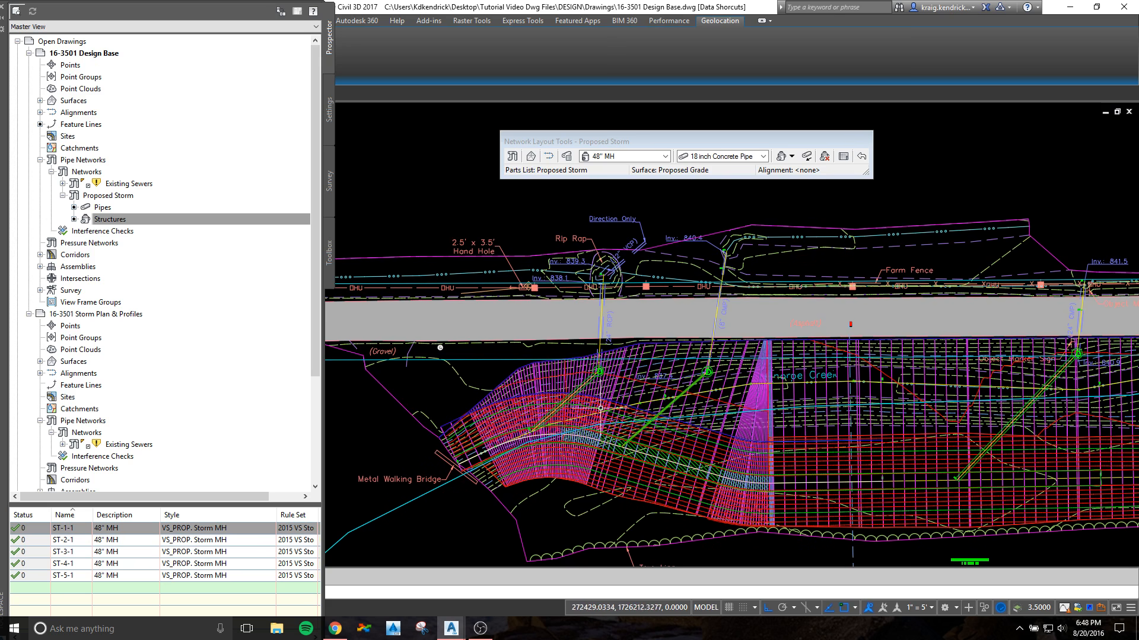
scroll(588, 407, "up", 2)
scroll(599, 356, "up", 4)
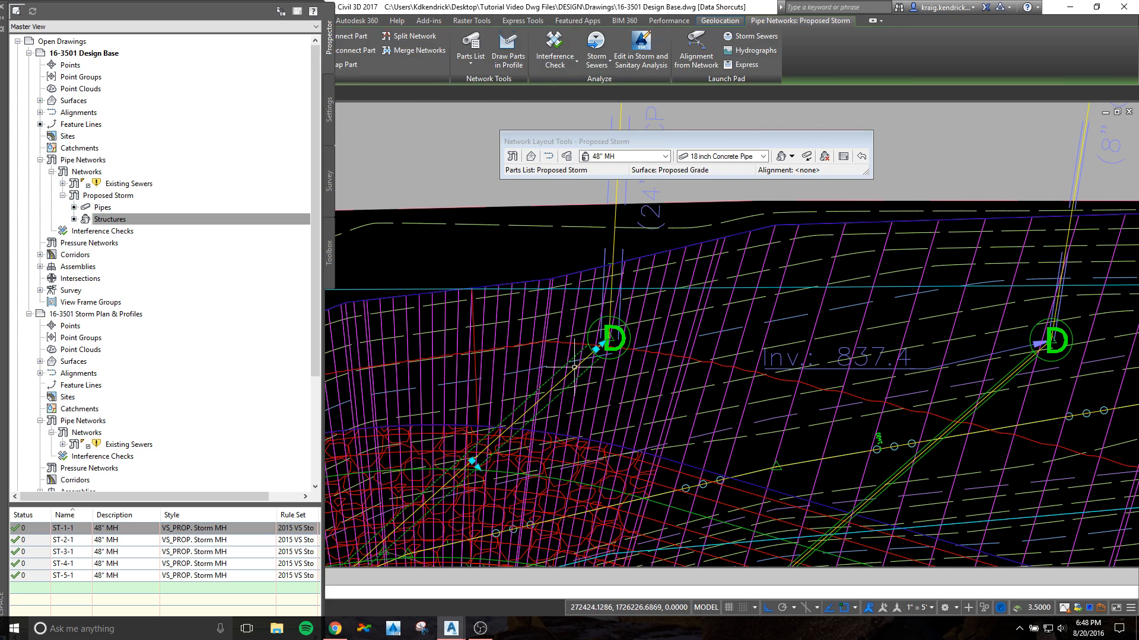
scroll(608, 379, "down", 5)
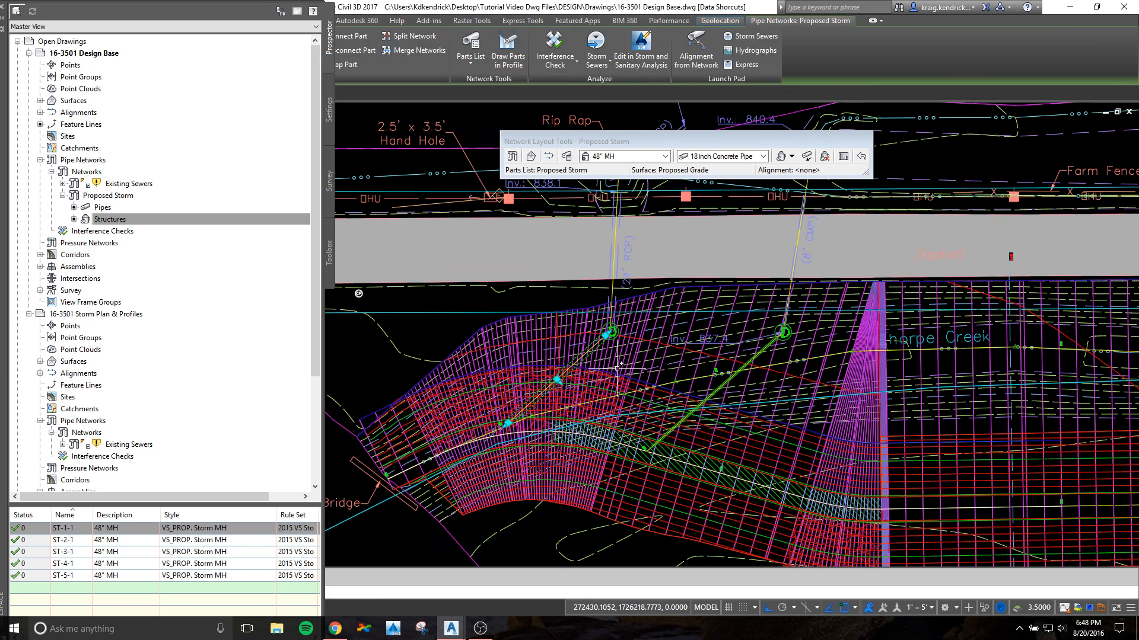
right_click(634, 374)
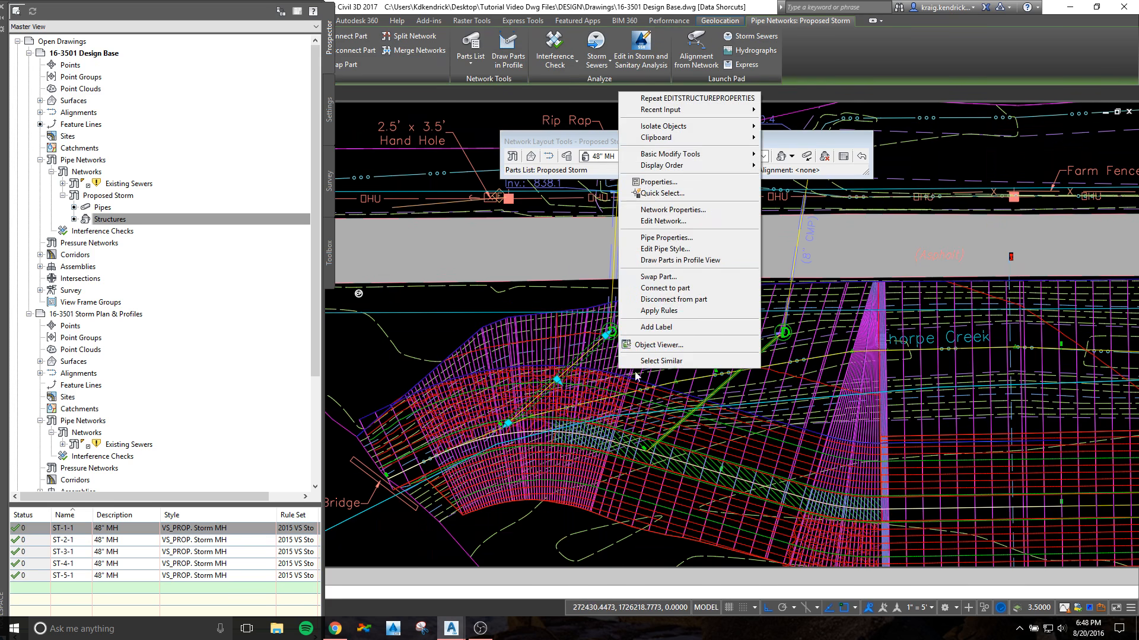
left_click(682, 238)
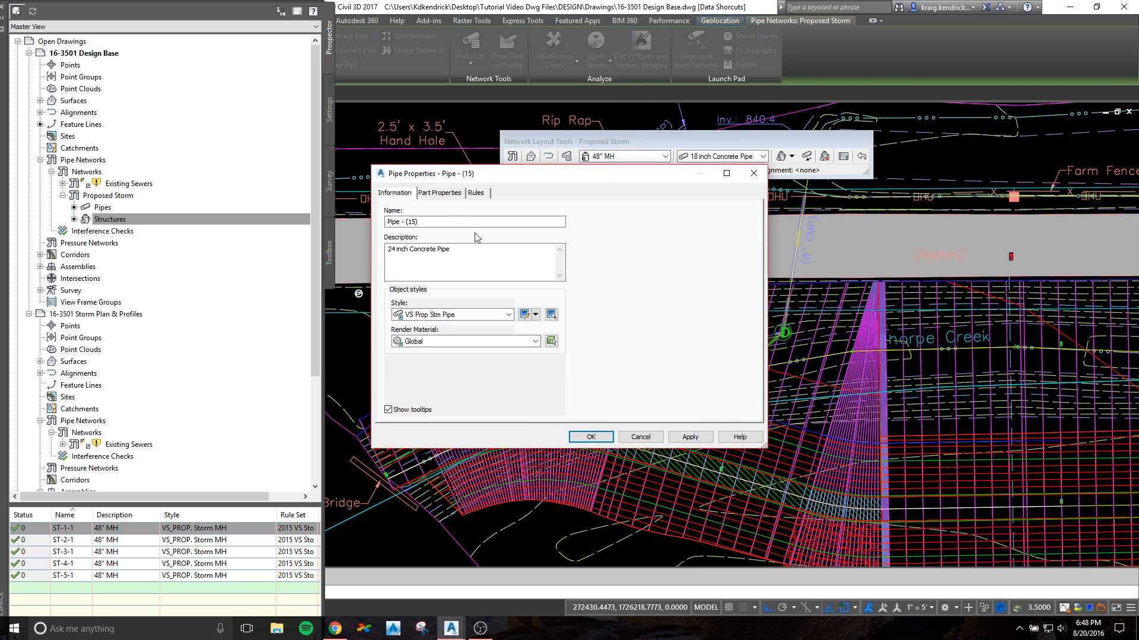
left_click(439, 192)
left_click(691, 238)
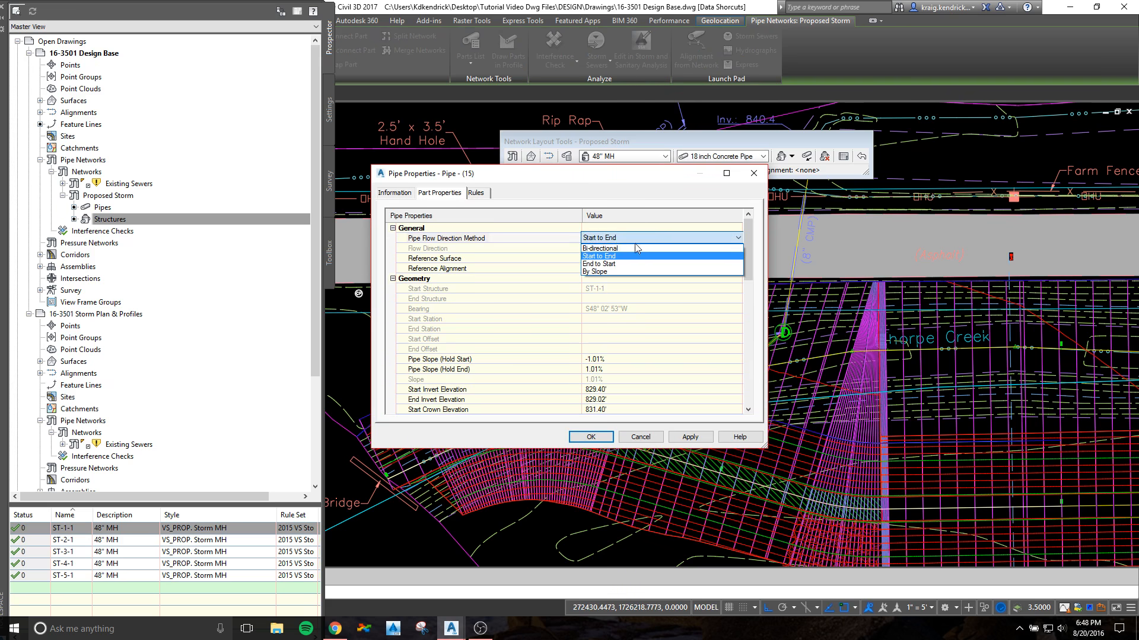
left_click(611, 248)
left_click(590, 437)
Step: Set the flow direction method of the pipe starting at manhole ST-2-1 to By Slope
scroll(767, 344, "up", 3)
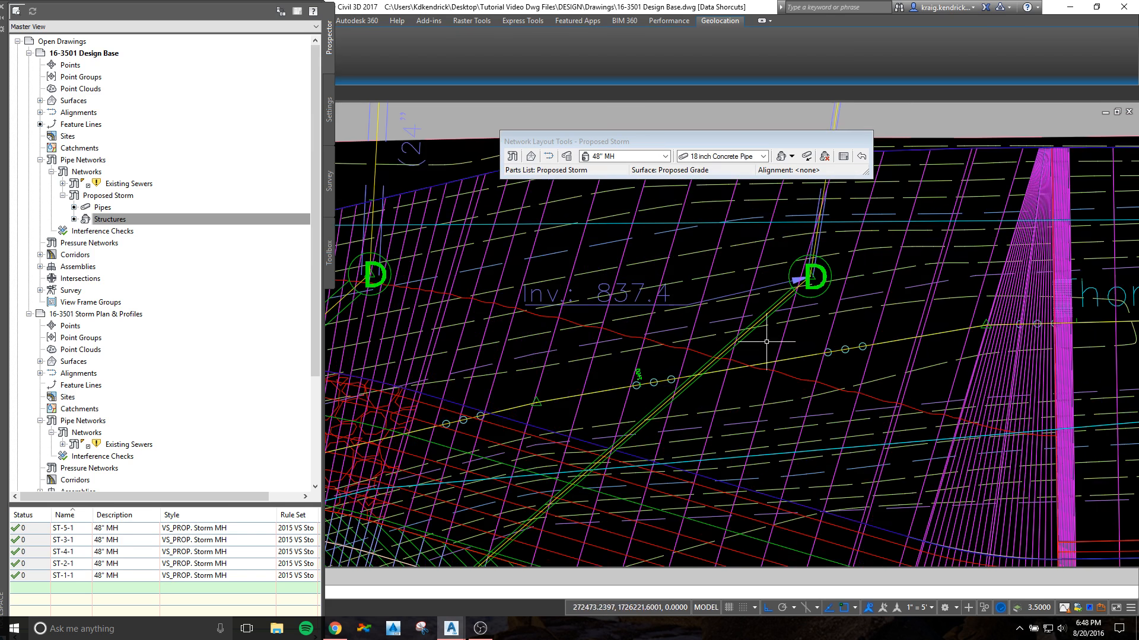
left_click(765, 312)
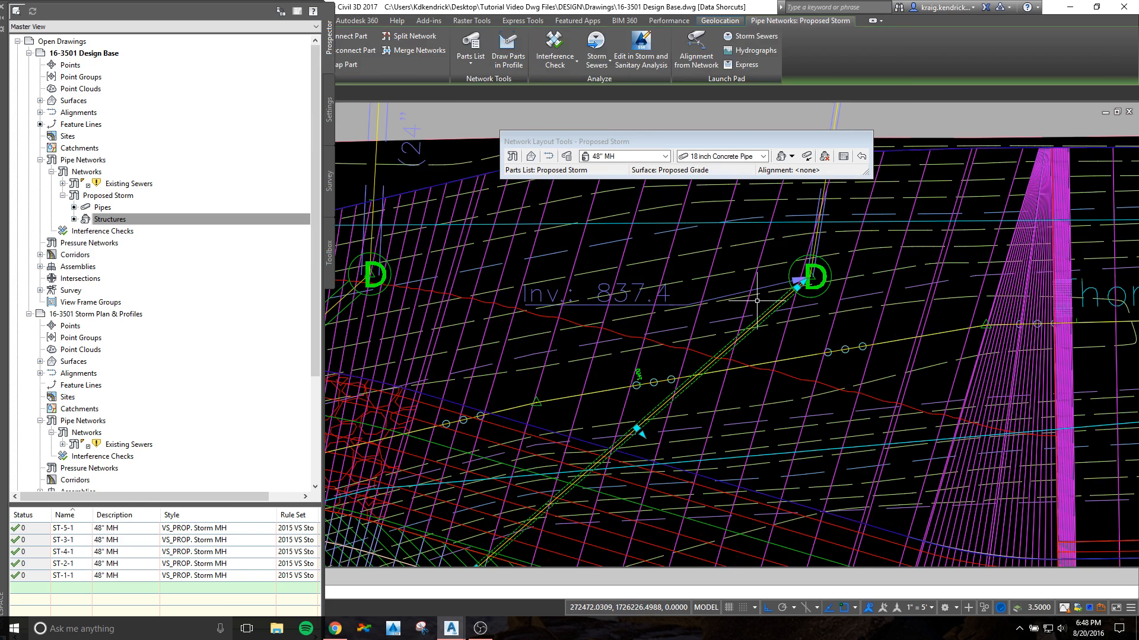
right_click(759, 303)
left_click(805, 449)
left_click(655, 239)
left_click(654, 239)
left_click(653, 275)
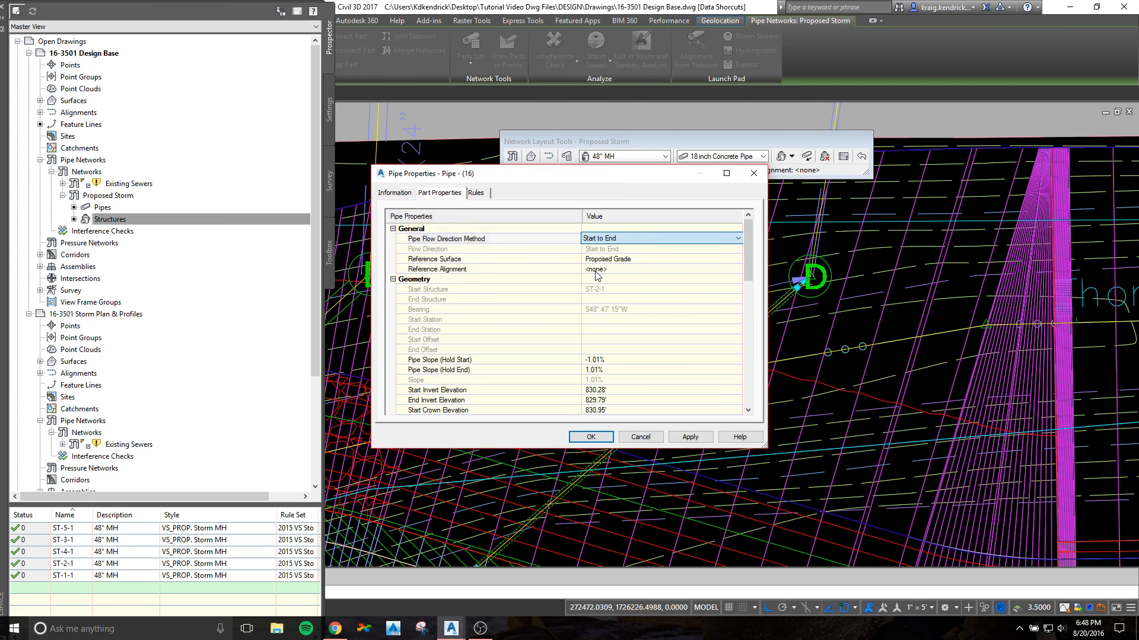
left_click(596, 438)
key("Escape")
Step: Set the flow direction method of the pipe starting at manhole ST-3-1 to By Slope
scroll(901, 409, "down", 3)
scroll(579, 345, "up", 5)
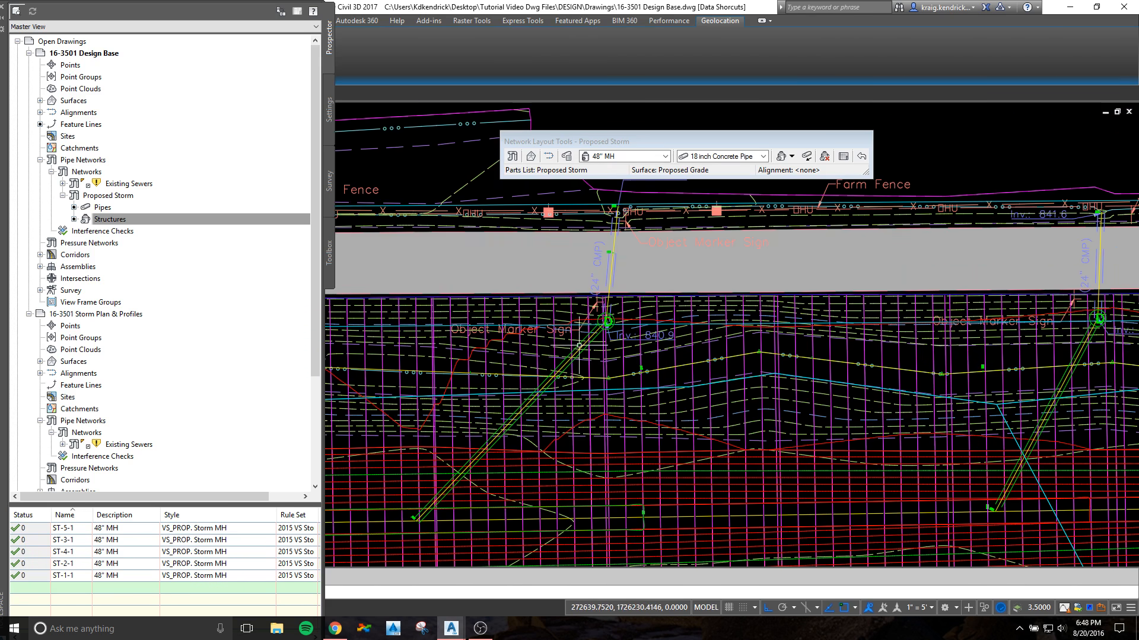
left_click(565, 363)
right_click(596, 348)
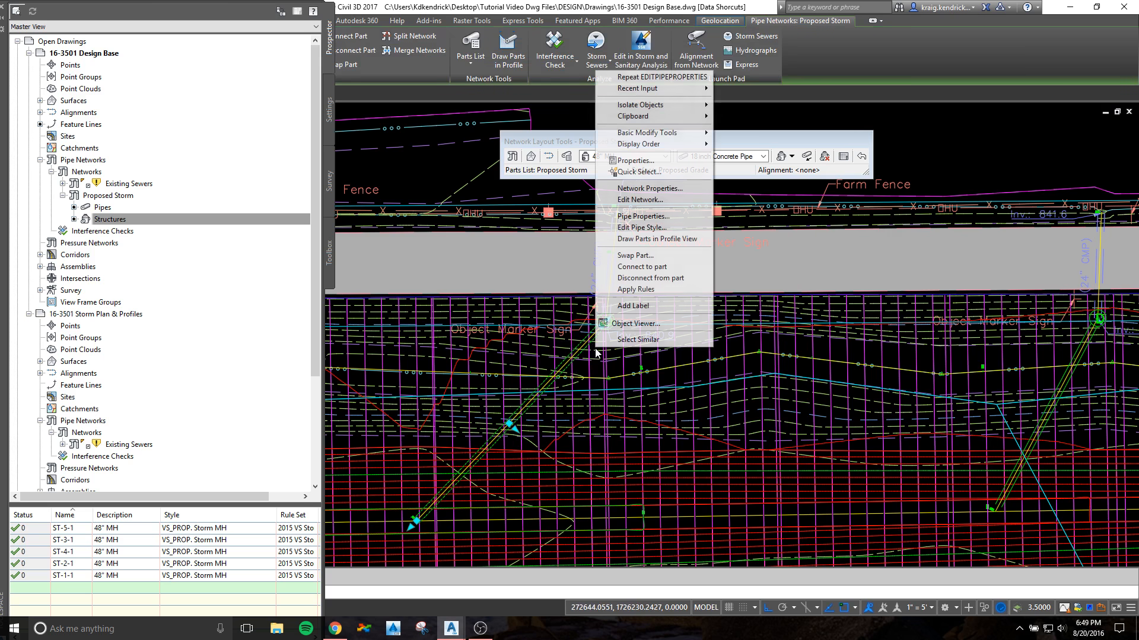
left_click(653, 217)
left_click(662, 238)
left_click(663, 238)
left_click(598, 272)
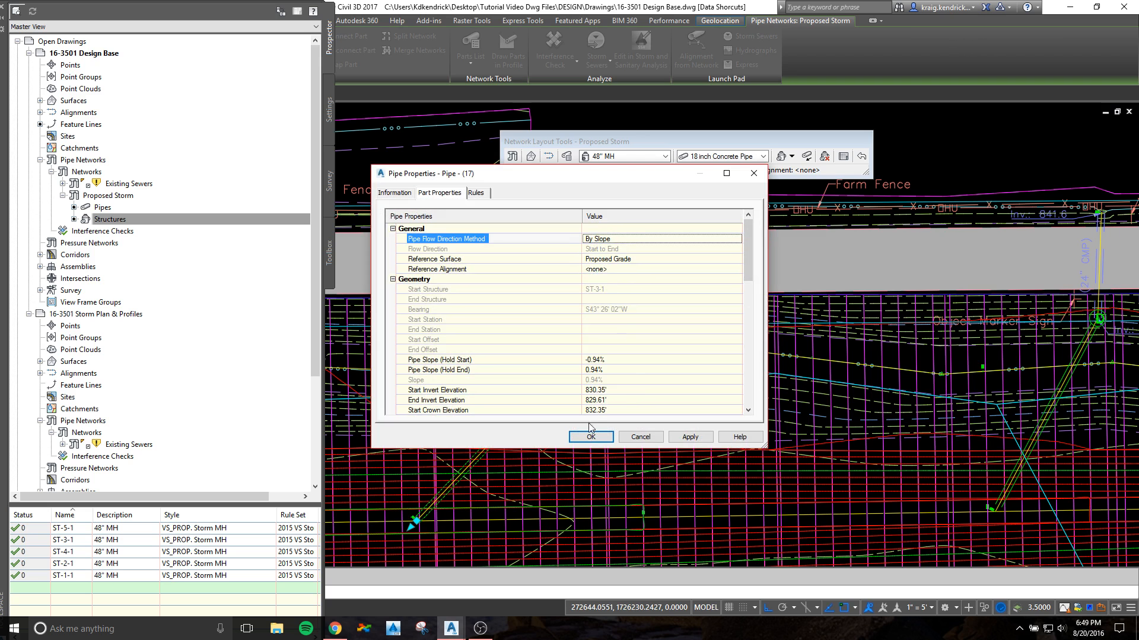
left_click(590, 437)
Step: Set the flow direction method of the pipe starting at manhole ST-4-1 to By Slope
scroll(652, 424, "down", 2)
middle_click_drag(955, 390, 656, 425)
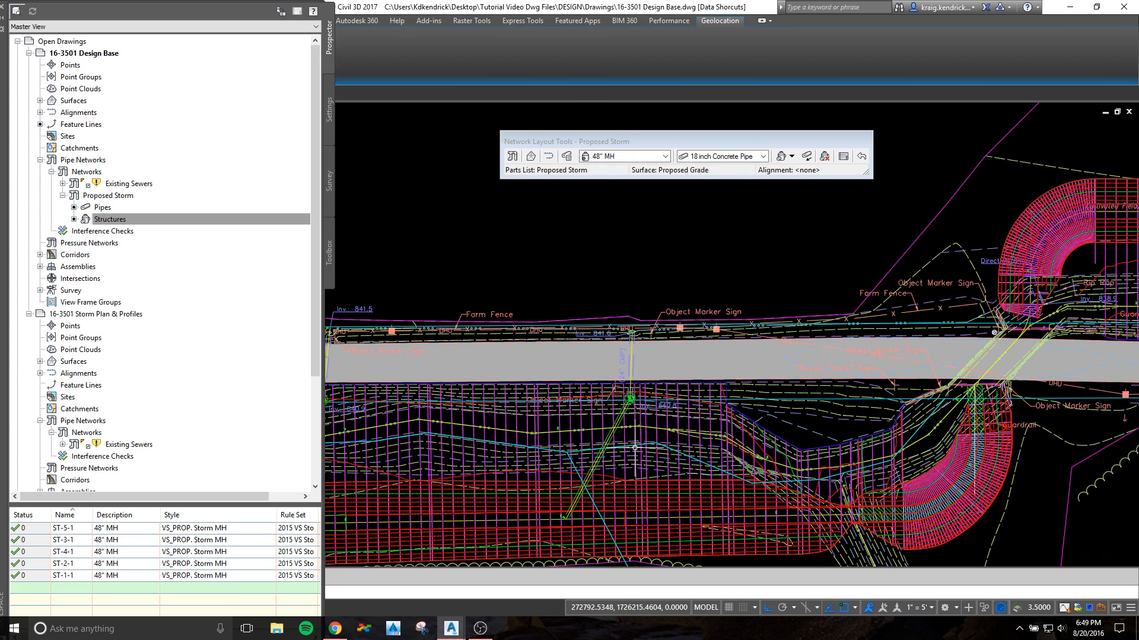
scroll(655, 425, "up", 2)
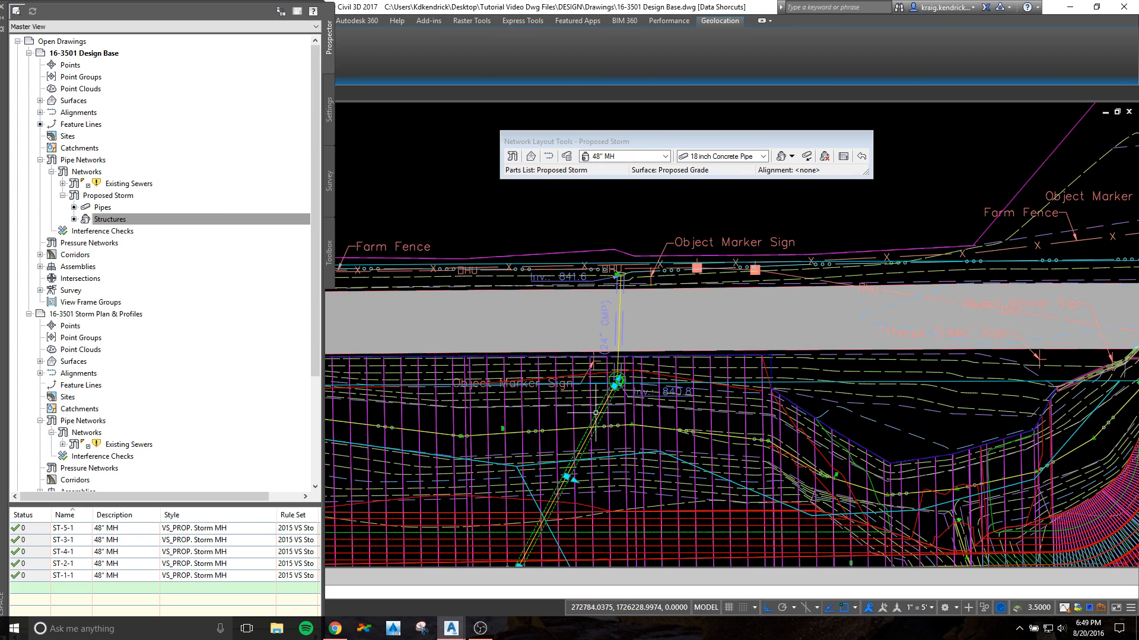
left_click(595, 413)
right_click(618, 428)
left_click(644, 302)
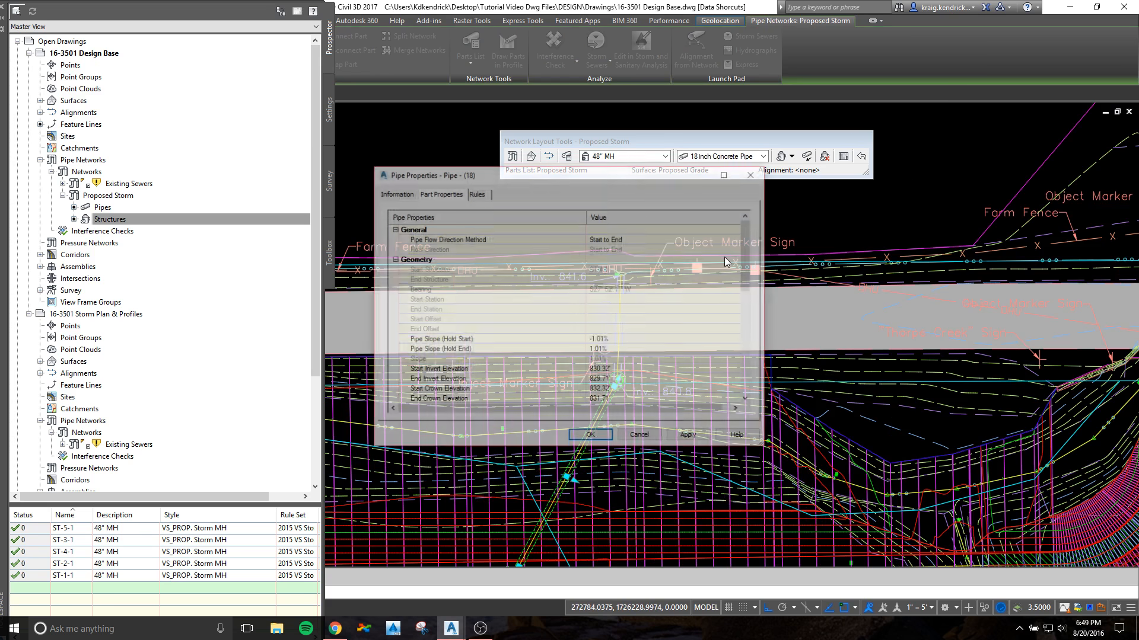
left_click(651, 239)
left_click(652, 239)
left_click(594, 273)
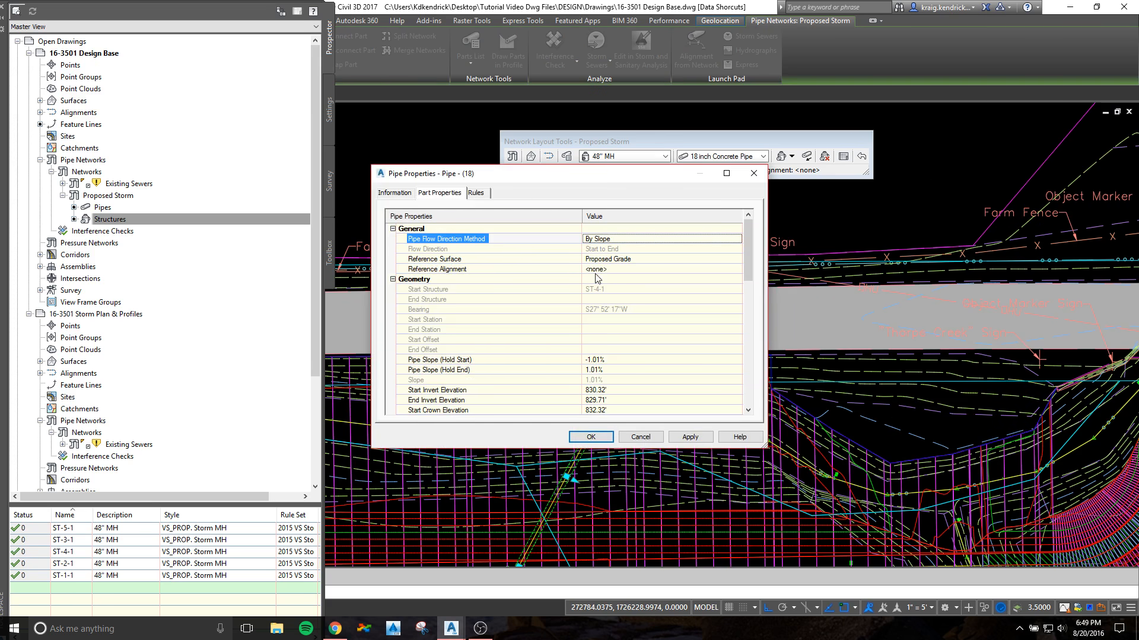
left_click(590, 437)
Step: Set the flow direction method of the pipe starting at manhole ST-5-1 to By Slope
scroll(852, 408, "down", 4)
key("Escape")
scroll(852, 408, "up", 10)
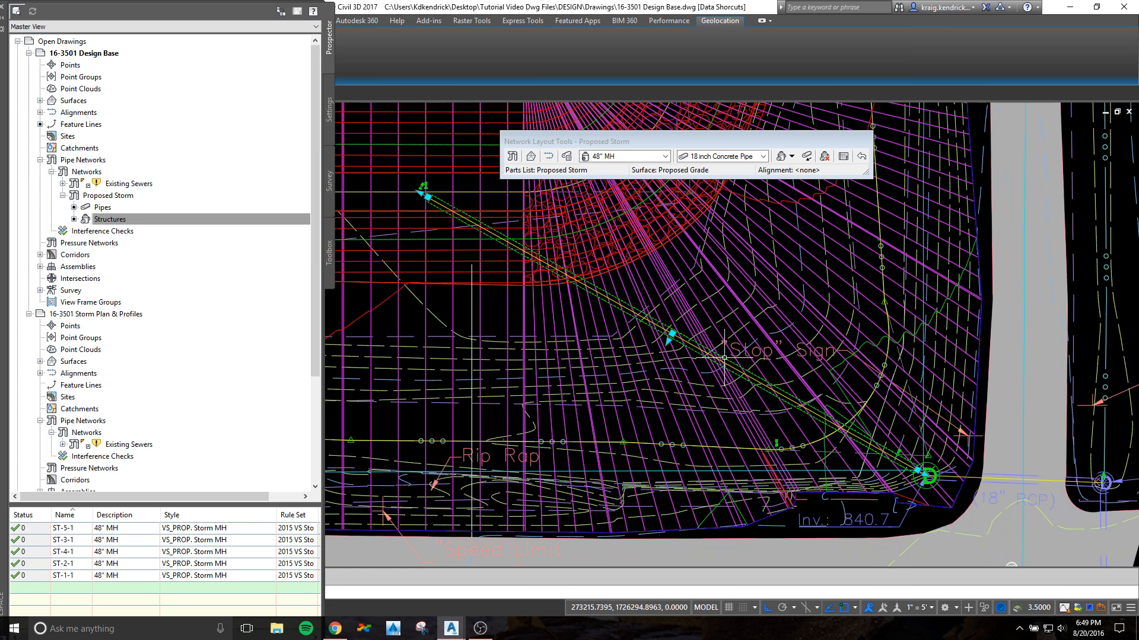
left_click(724, 357)
right_click(724, 357)
left_click(776, 474)
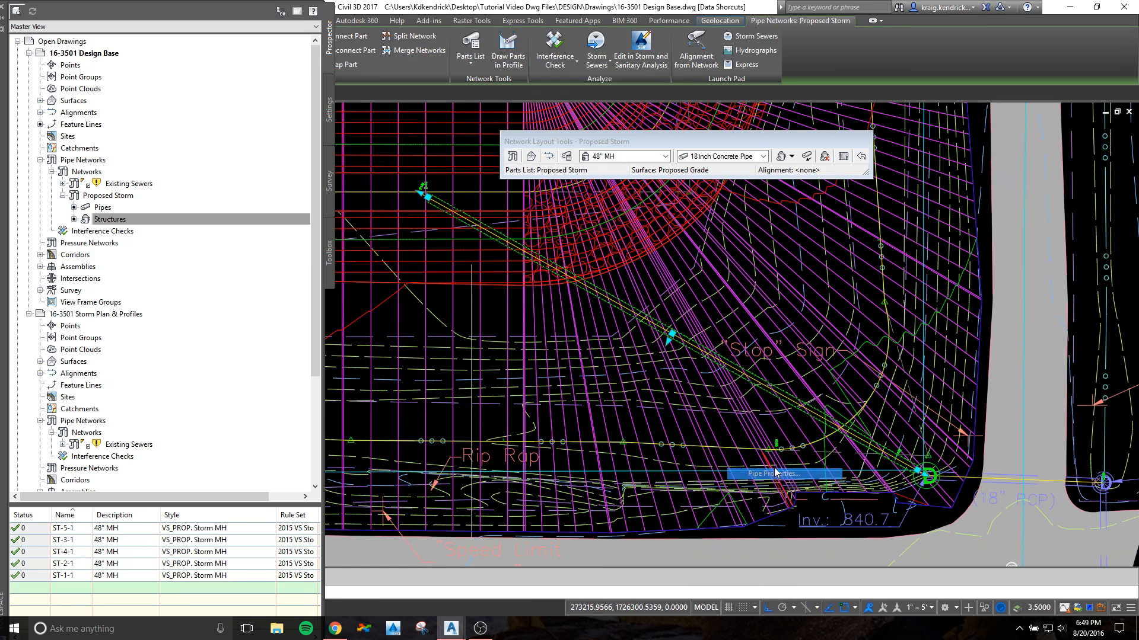
left_click(619, 240)
left_click(614, 240)
left_click(610, 278)
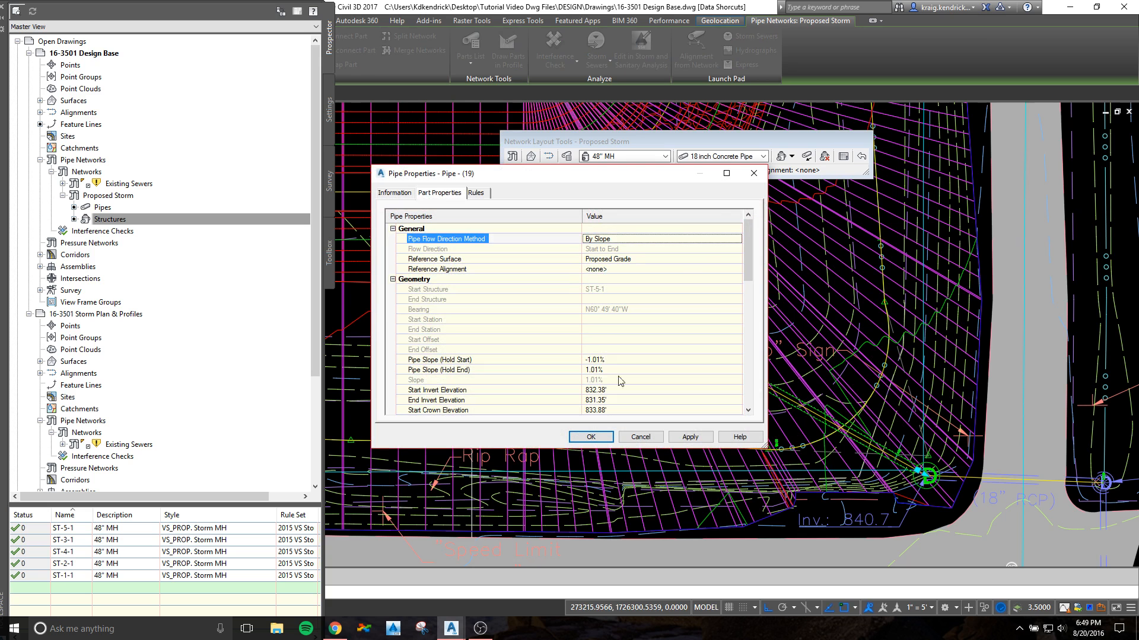
left_click(590, 437)
Step: Assign LINE ST-5 as the reference alignment of manhole ST-5-1 in its structure properties
scroll(1032, 516, "up", 4)
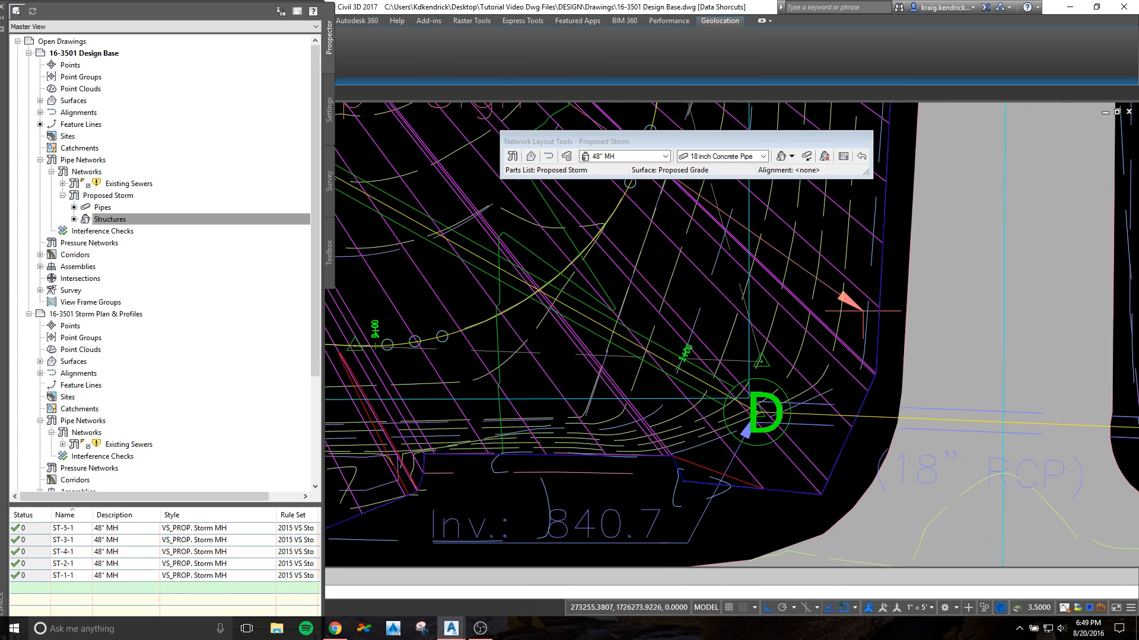
left_click(764, 409)
right_click(773, 410)
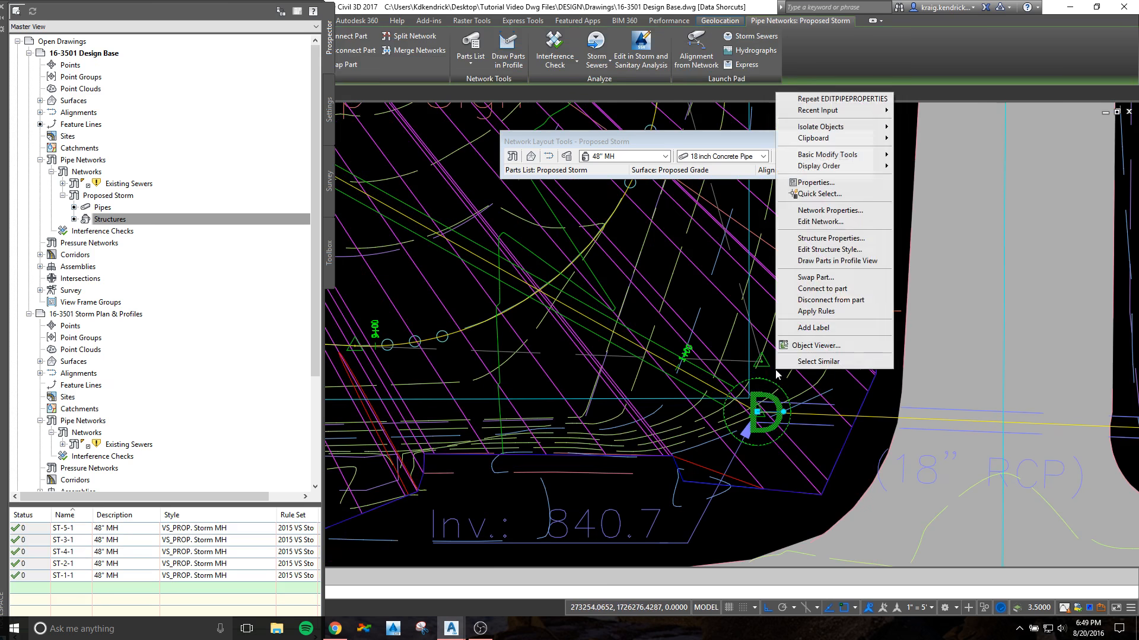
left_click(830, 237)
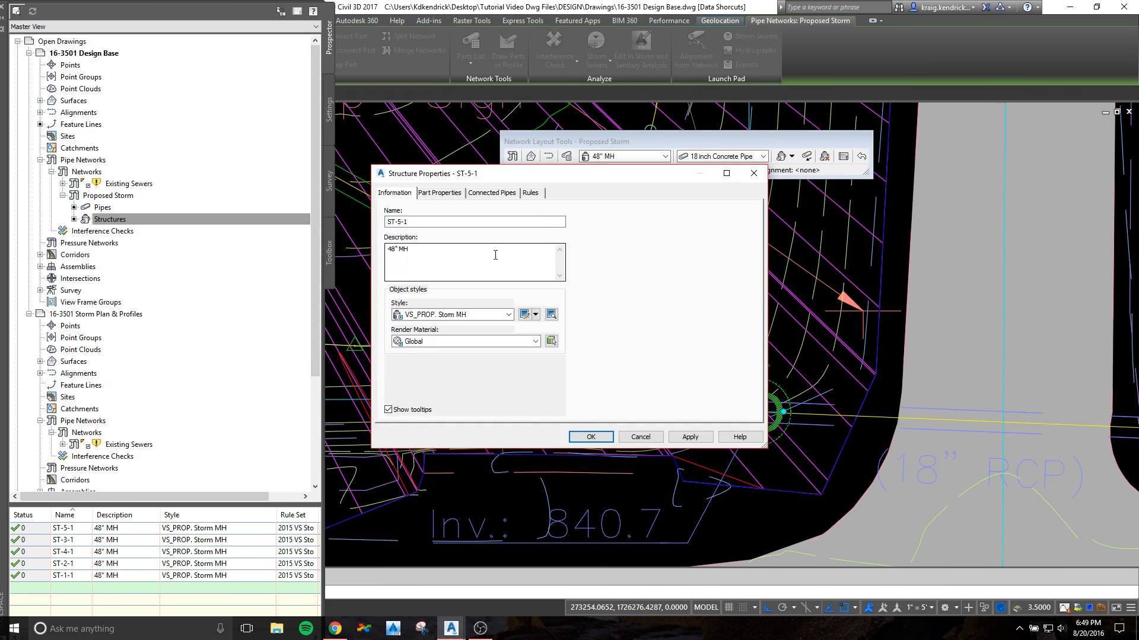
left_click(439, 193)
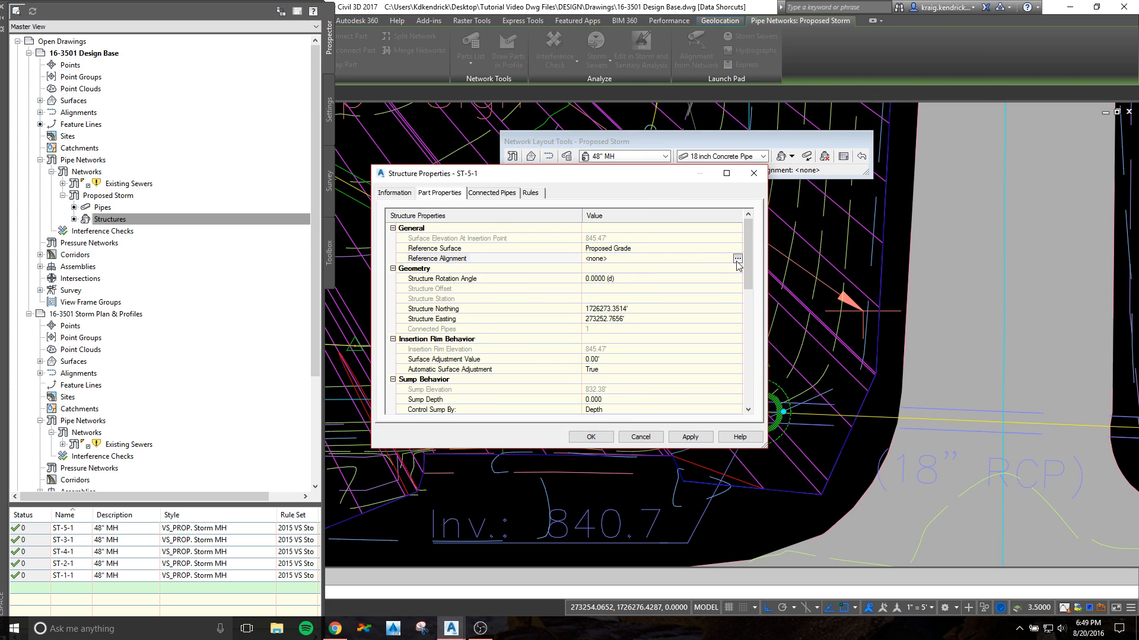
left_click(737, 259)
left_click(569, 221)
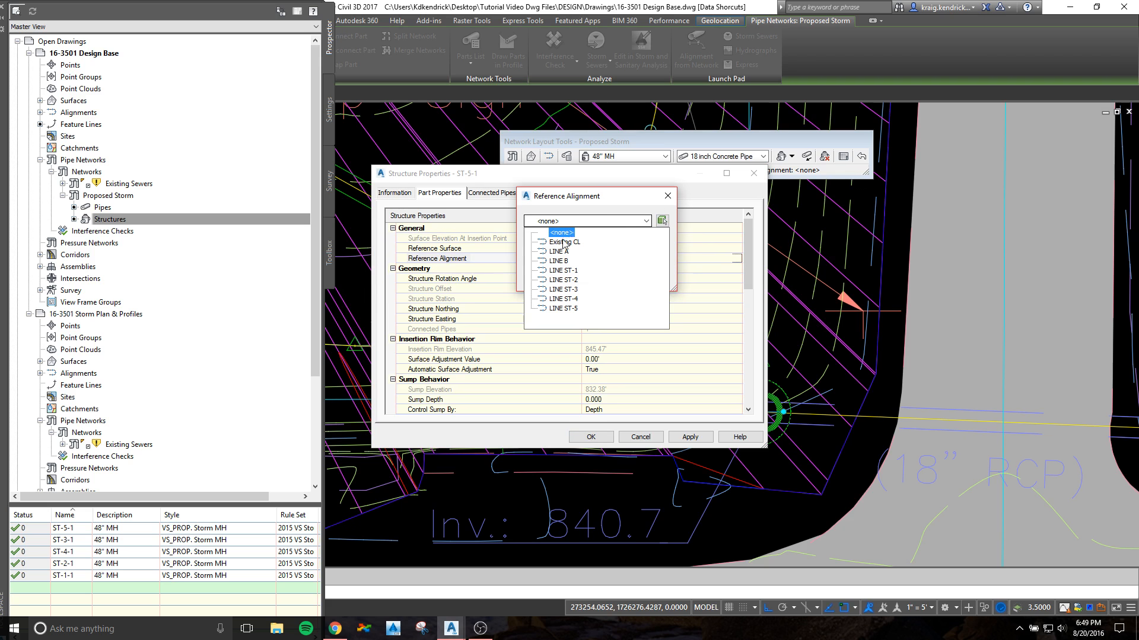
left_click(563, 309)
left_click(546, 280)
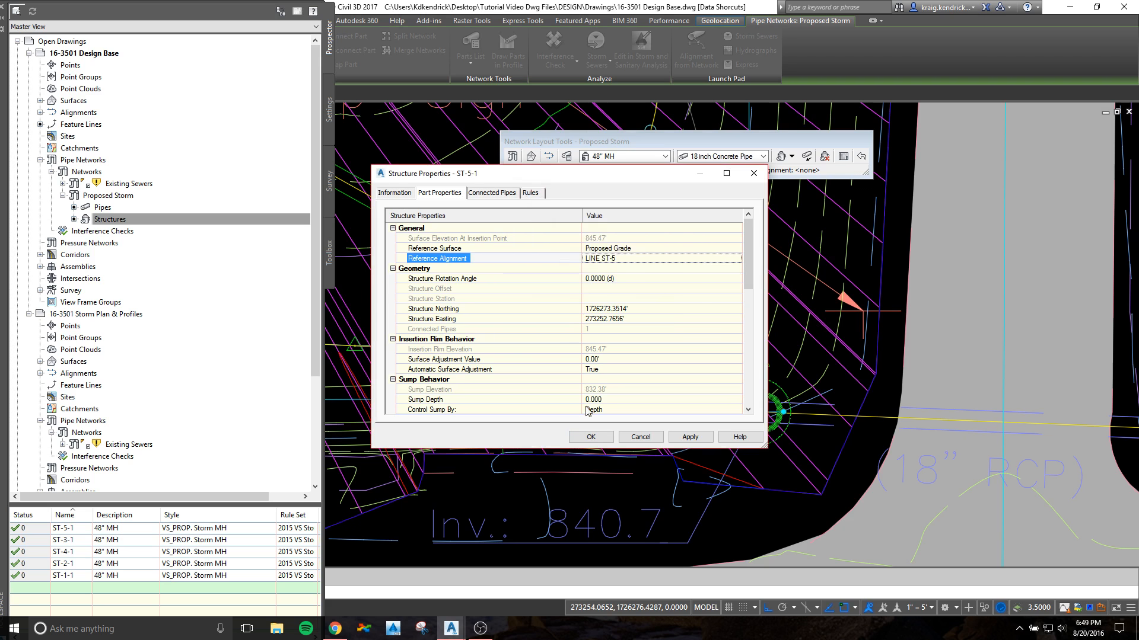
left_click(590, 441)
key("Escape")
Step: Assign LINE ST-4 as the reference alignment of manhole ST-4-1
scroll(646, 367, "down", 6)
middle_click_drag(492, 445, 936, 276)
scroll(936, 276, "down", 2)
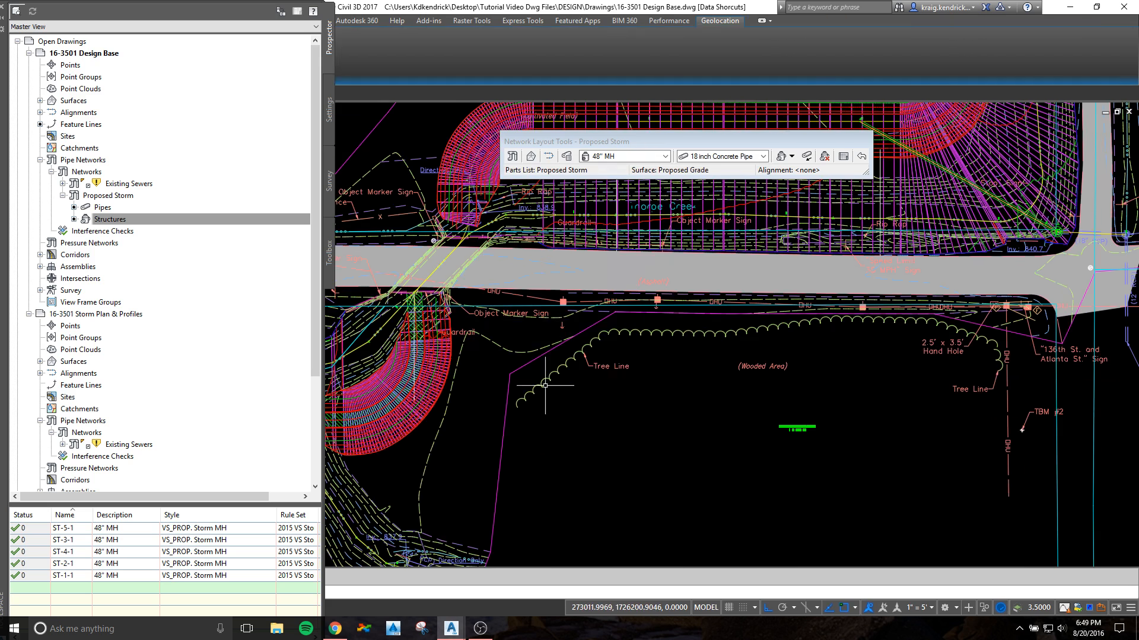
middle_click_drag(545, 386, 992, 318)
mouse_move(719, 253)
middle_mouse_down()
mouse_move(606, 315)
mouse_move(867, 290)
middle_mouse_up()
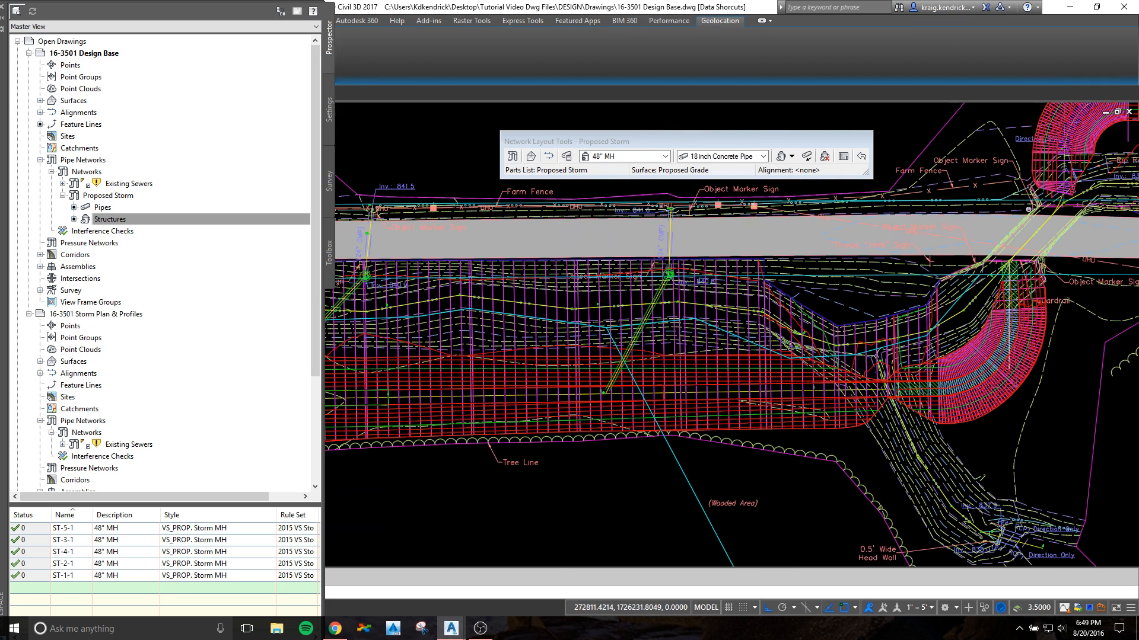
scroll(669, 271, "up", 10)
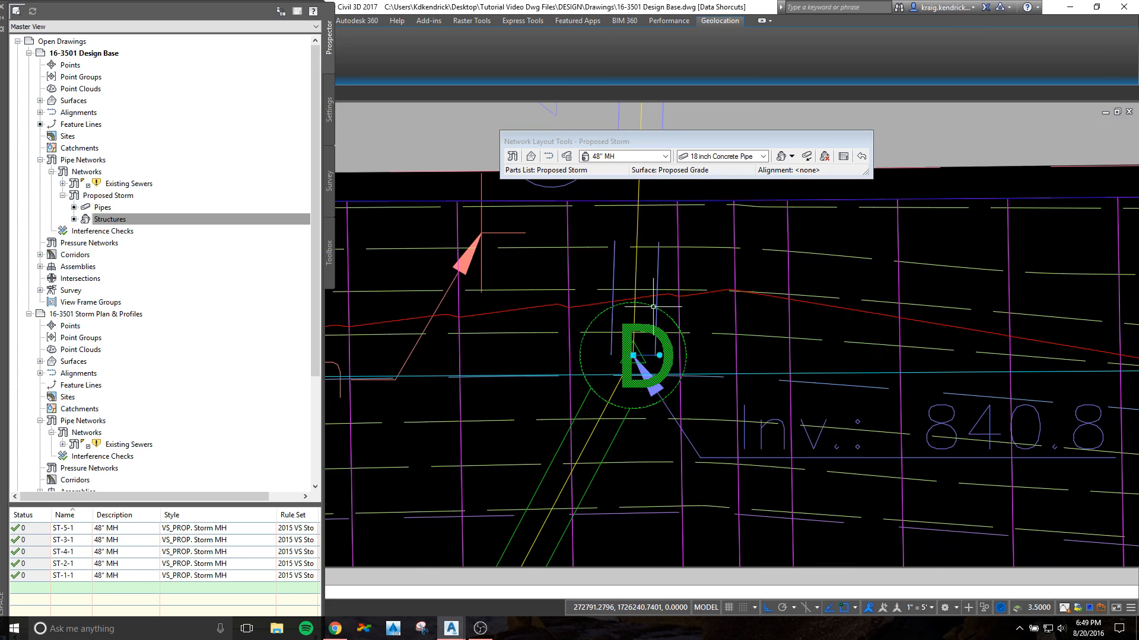
right_click(653, 324)
left_click(717, 473)
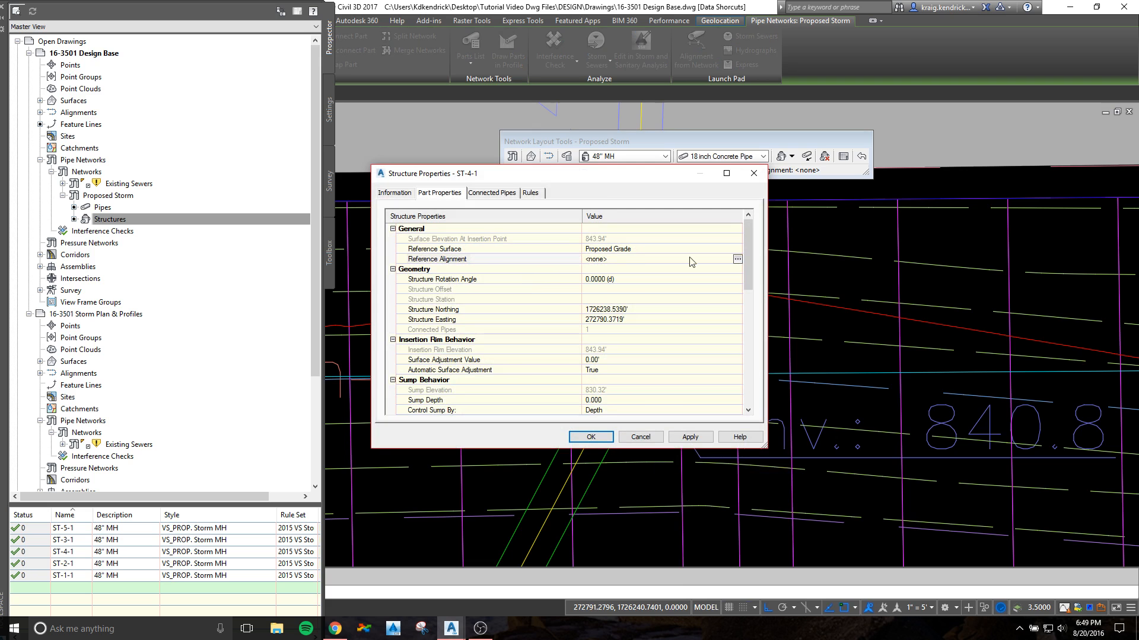
left_click(737, 259)
left_click(587, 221)
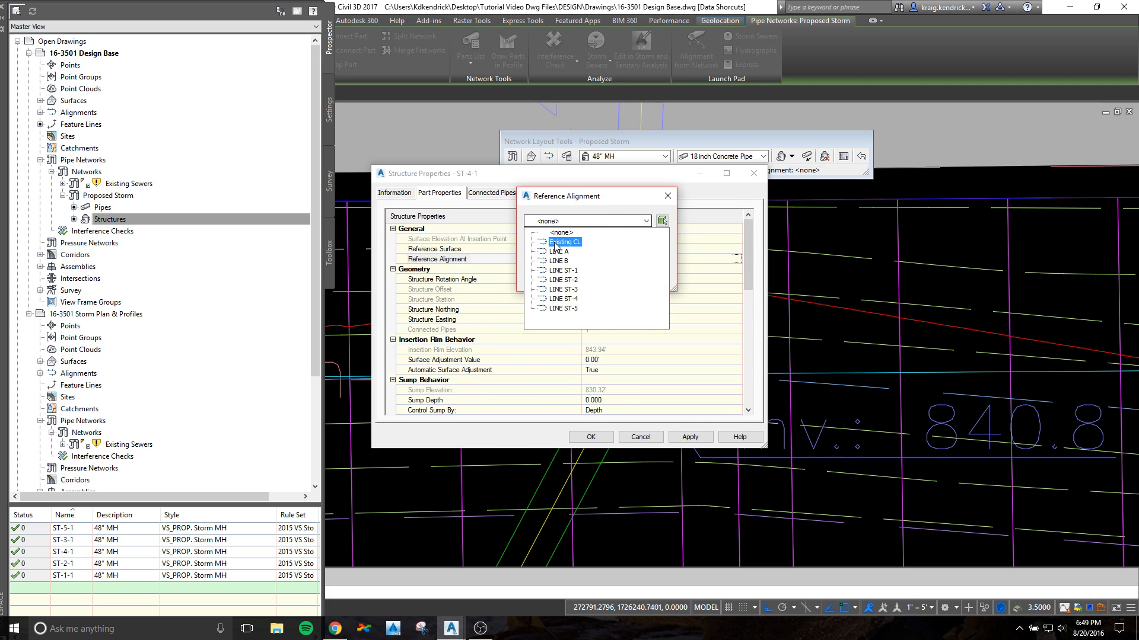
left_click(562, 299)
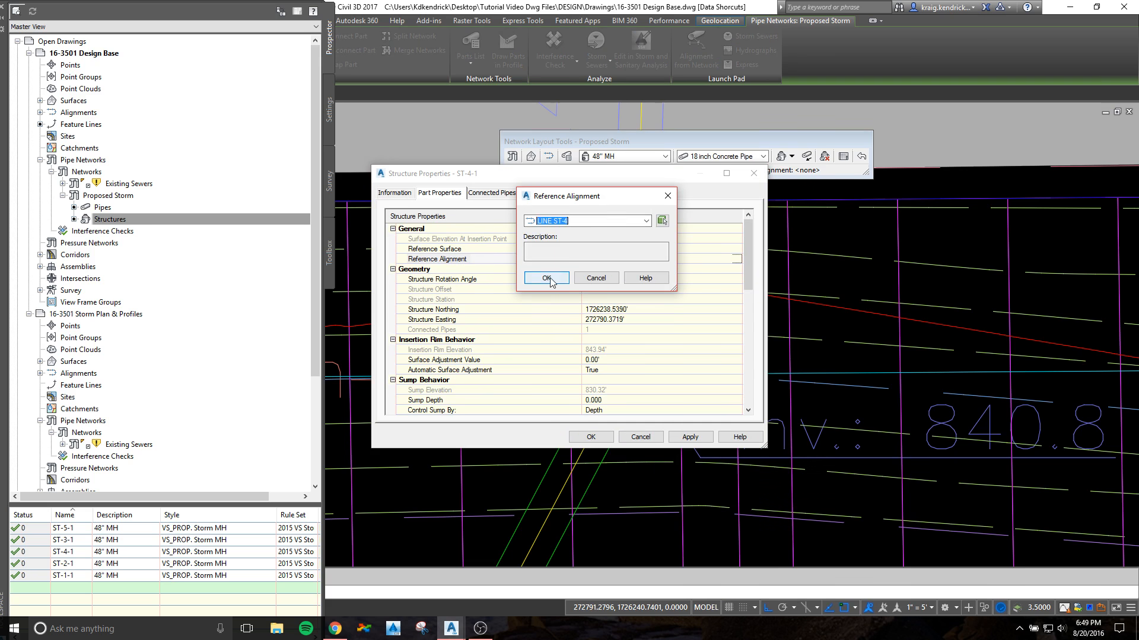
left_click(547, 278)
left_click(591, 437)
Step: Assign LINE ST-3 as the reference alignment of manhole ST-3-1
scroll(640, 332, "up", 5)
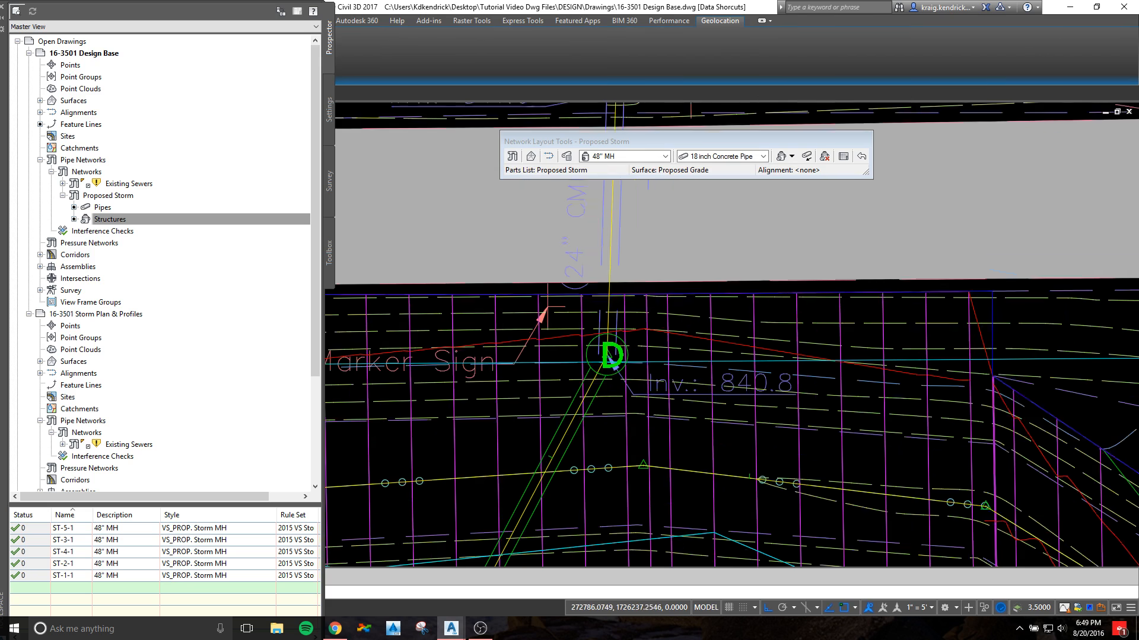
middle_click_drag(628, 317, 653, 334)
scroll(492, 243, "up", 4)
left_click(596, 277)
right_click(599, 269)
left_click(649, 427)
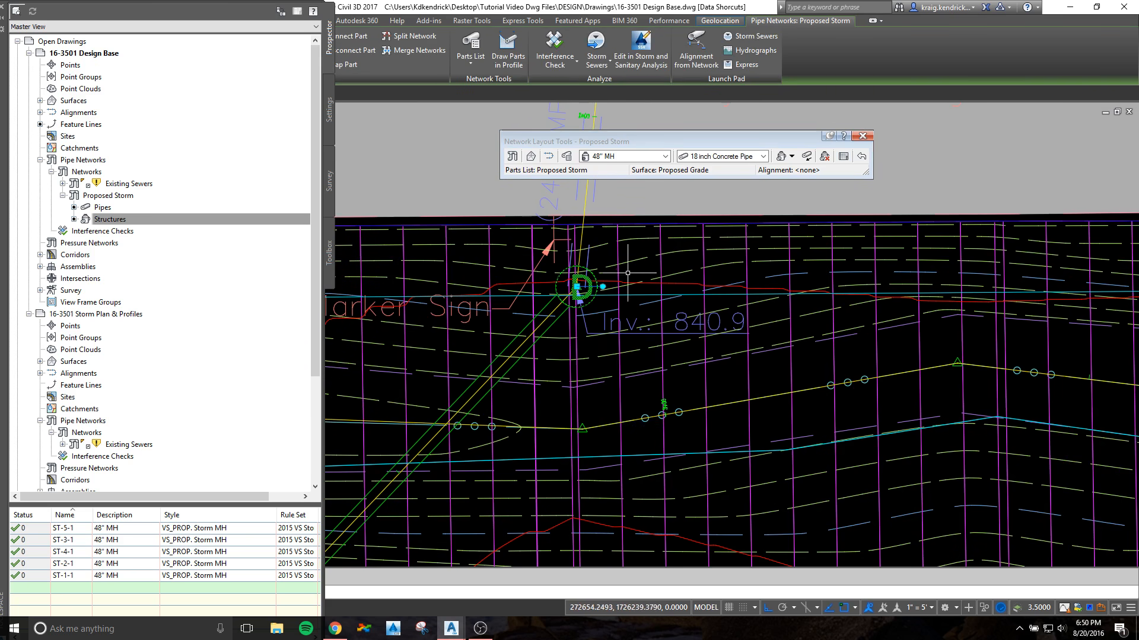
right_click(602, 274)
left_click(649, 423)
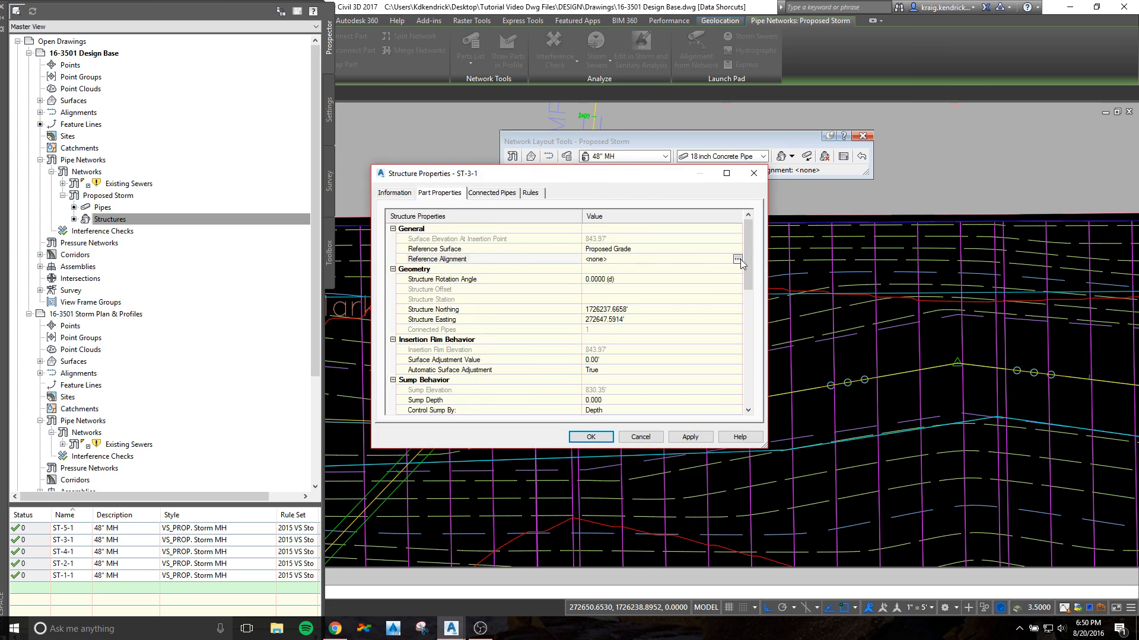
left_click(737, 260)
left_click(587, 221)
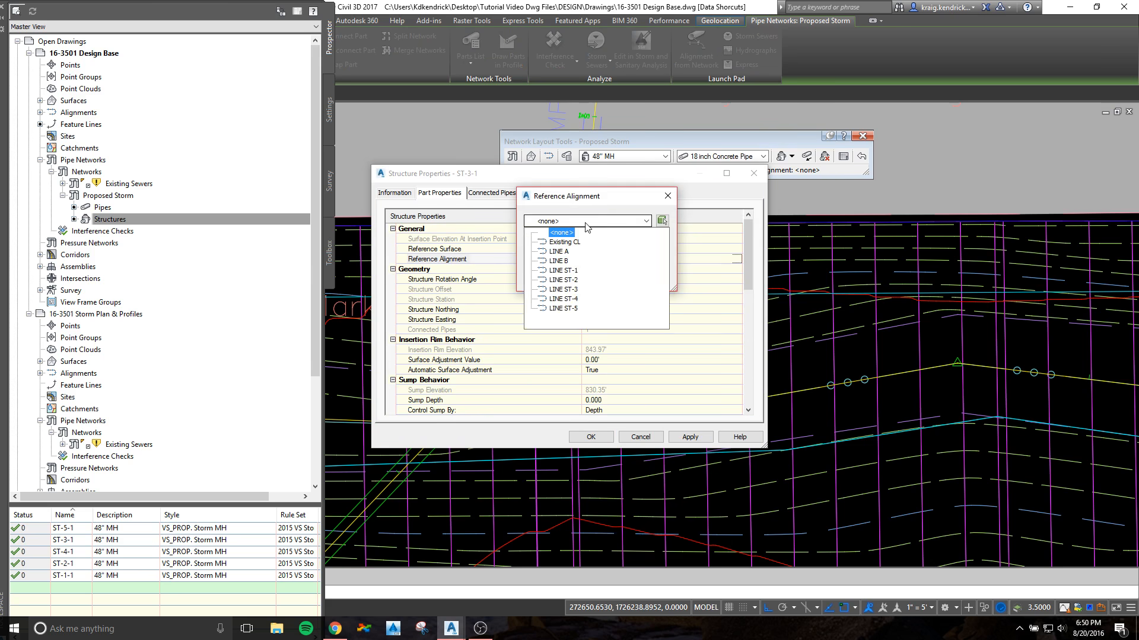
left_click(551, 289)
left_click(547, 278)
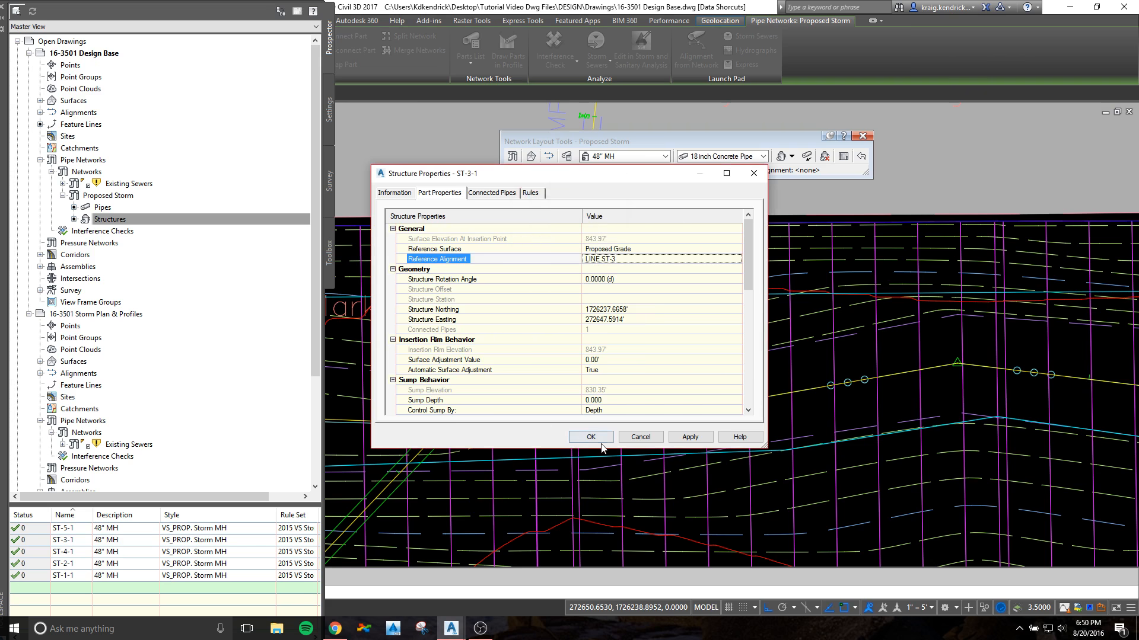
left_click(590, 437)
Step: Assign LINE ST-2 as the reference alignment of manhole ST-2-1
scroll(623, 329, "down", 2)
middle_click_drag(622, 329, 1005, 344)
scroll(645, 362, "up", 4)
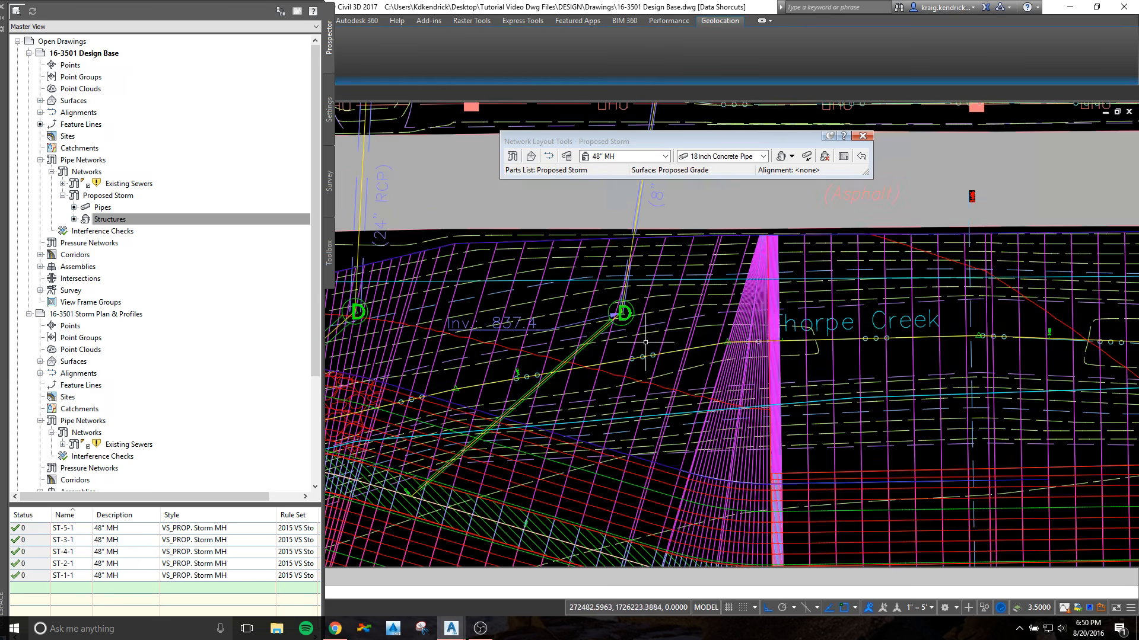
right_click(639, 304)
left_click(682, 449)
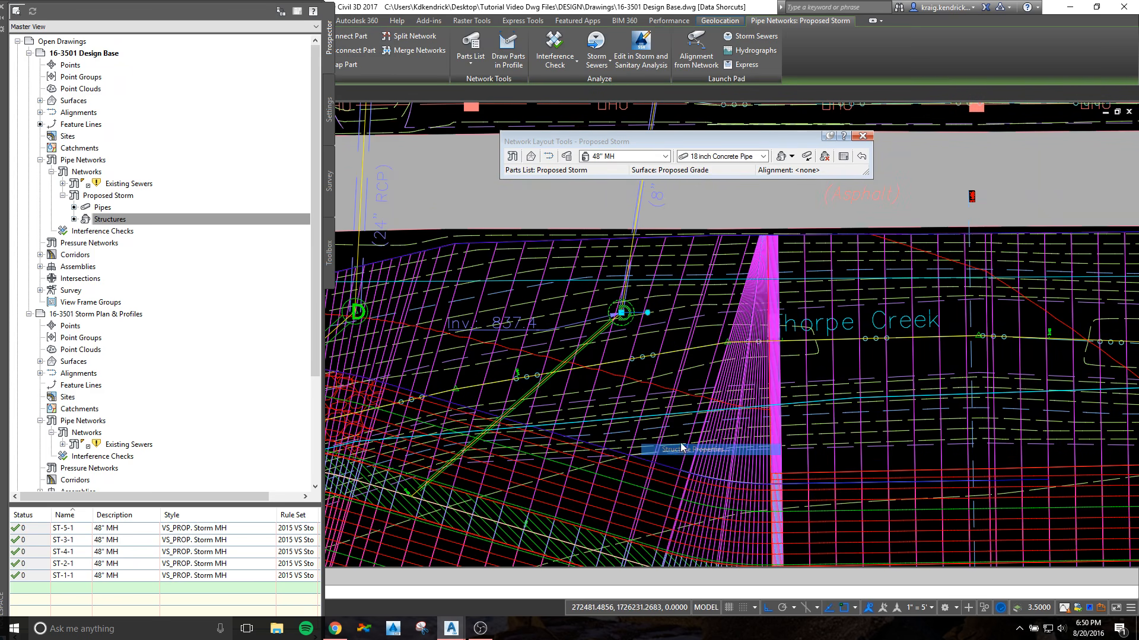
left_click(737, 259)
left_click(583, 222)
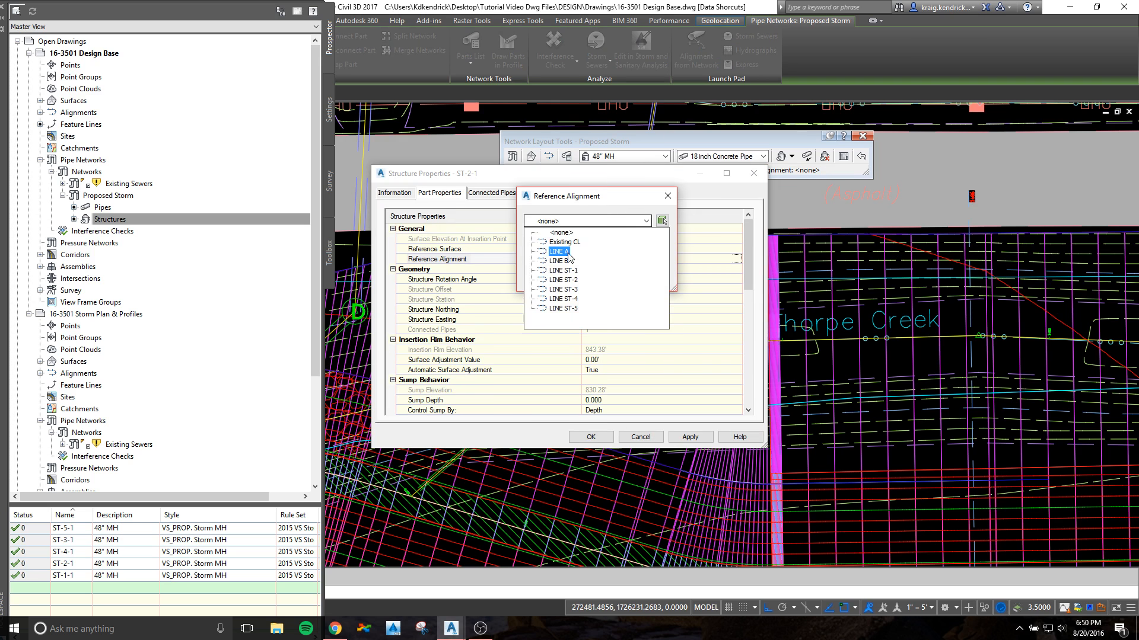
left_click(561, 280)
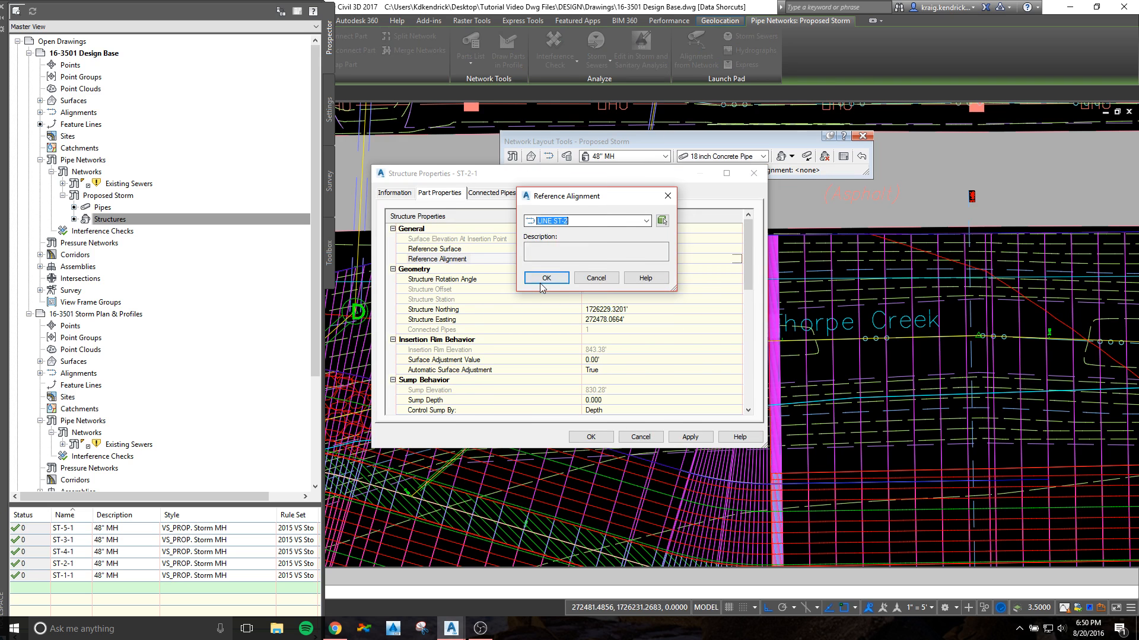
left_click(547, 279)
left_click(590, 437)
key("Escape")
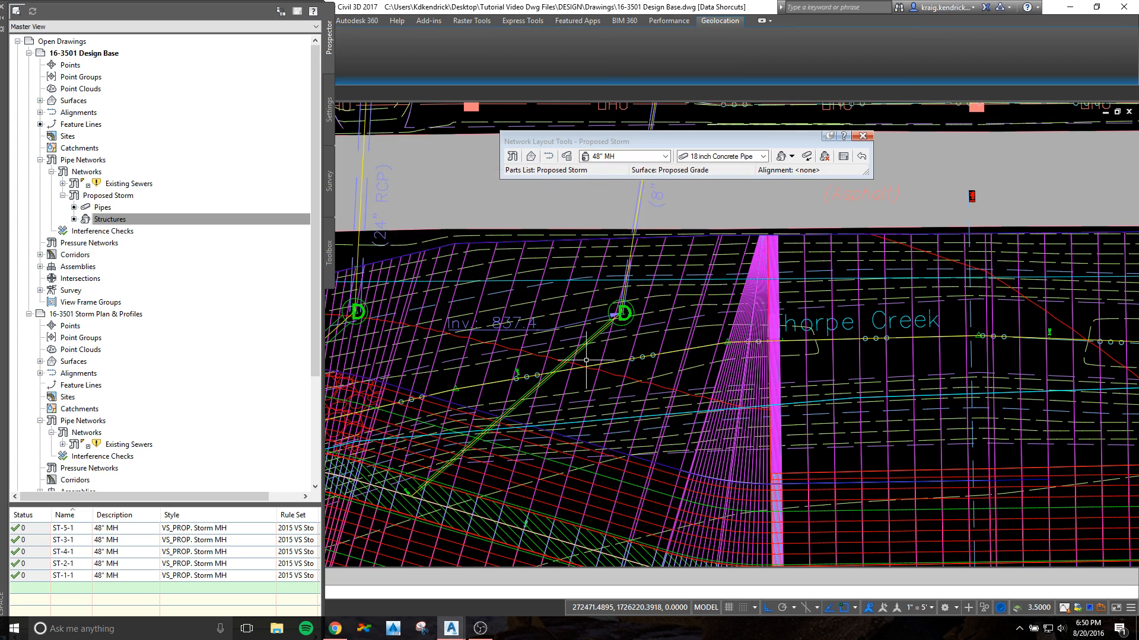
Step: Assign LINE ST-1 as the reference alignment of manhole ST-1-1 in its structure properties
scroll(572, 328, "up", 4)
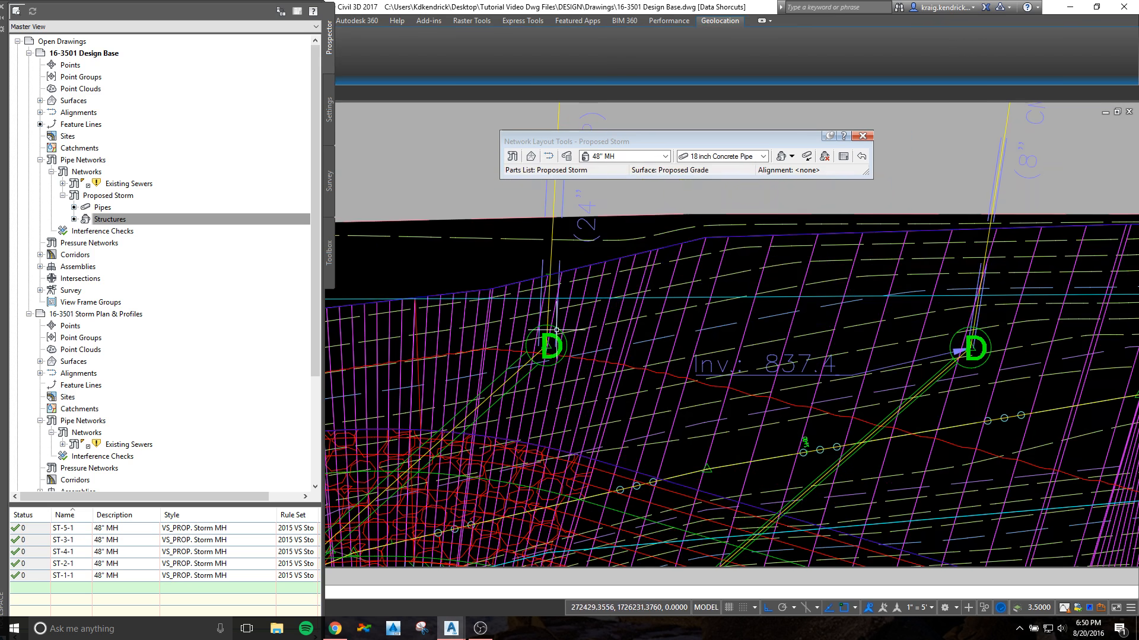
right_click(602, 327)
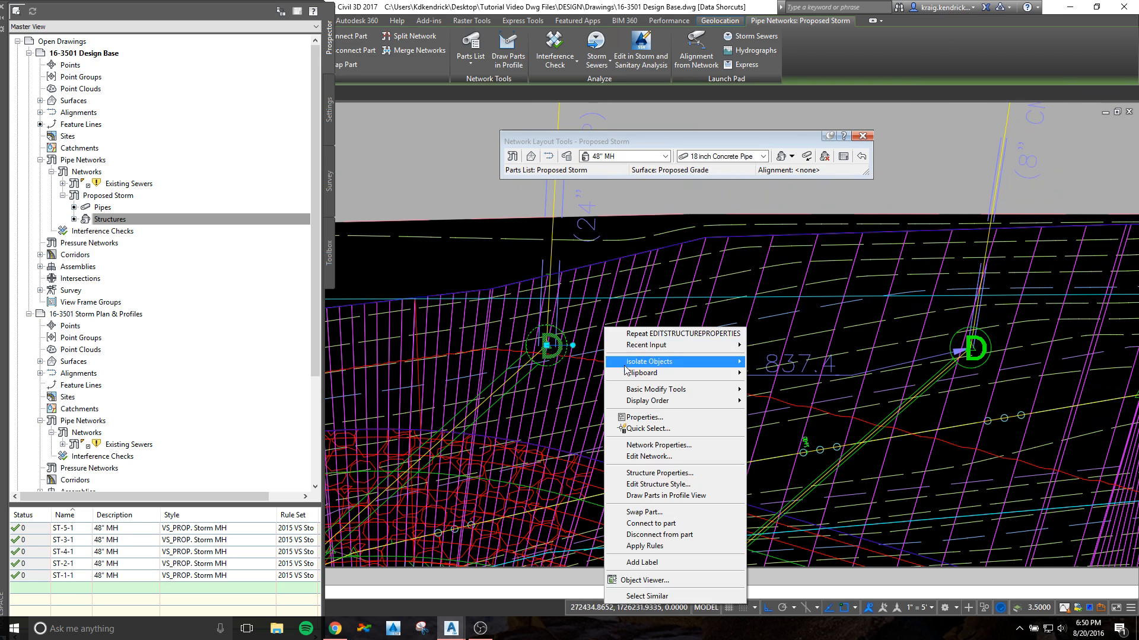
left_click(664, 474)
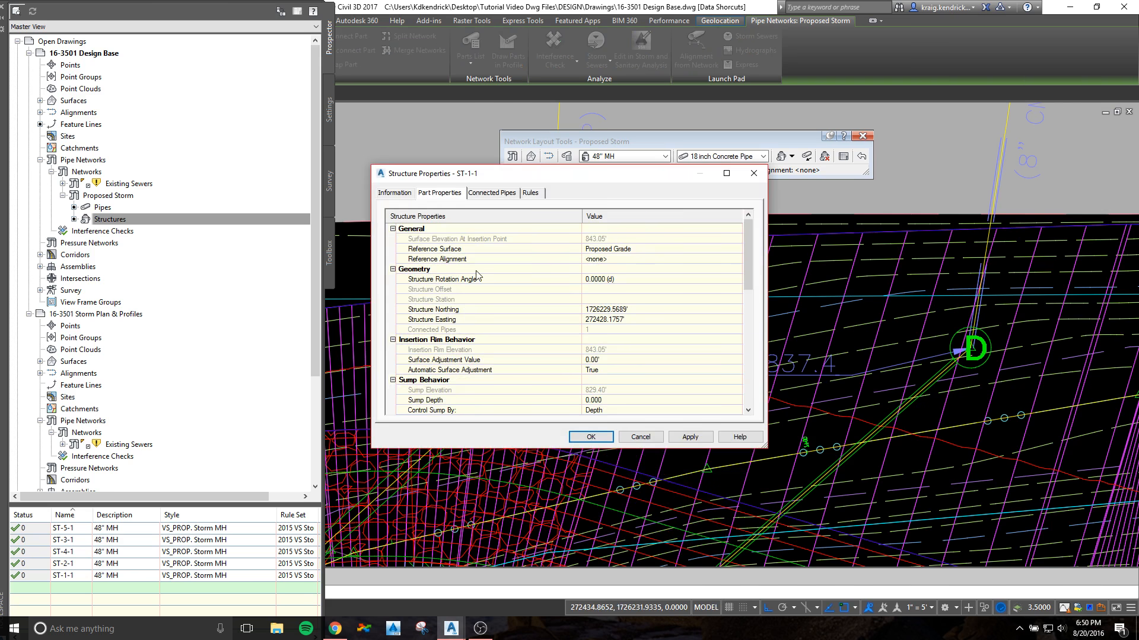
left_click(737, 259)
left_click(576, 222)
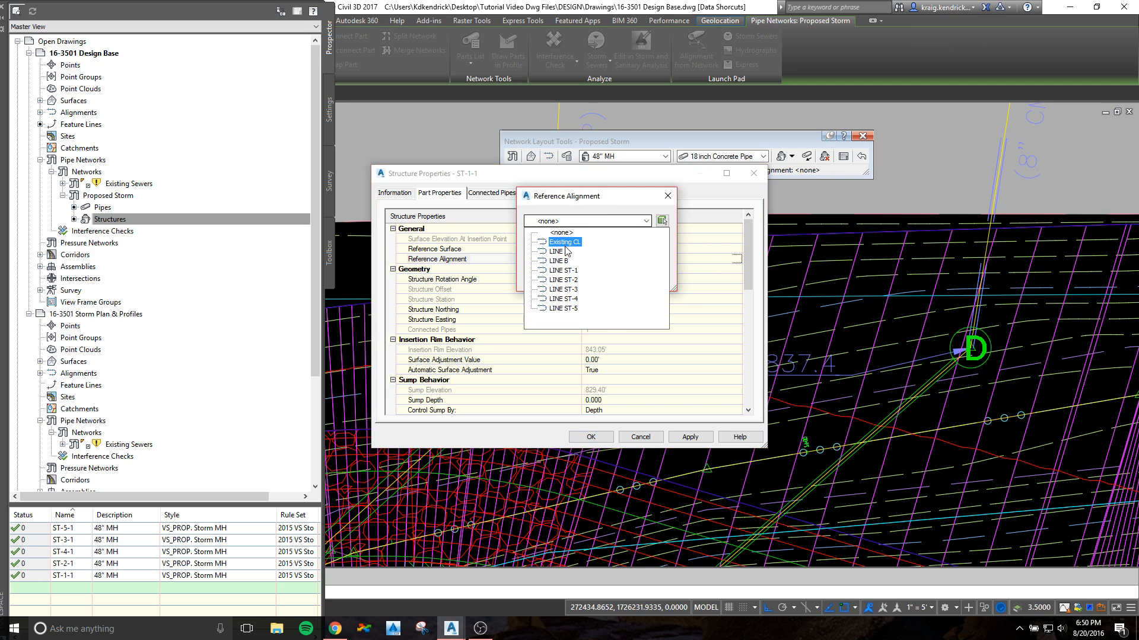
left_click(563, 270)
left_click(547, 279)
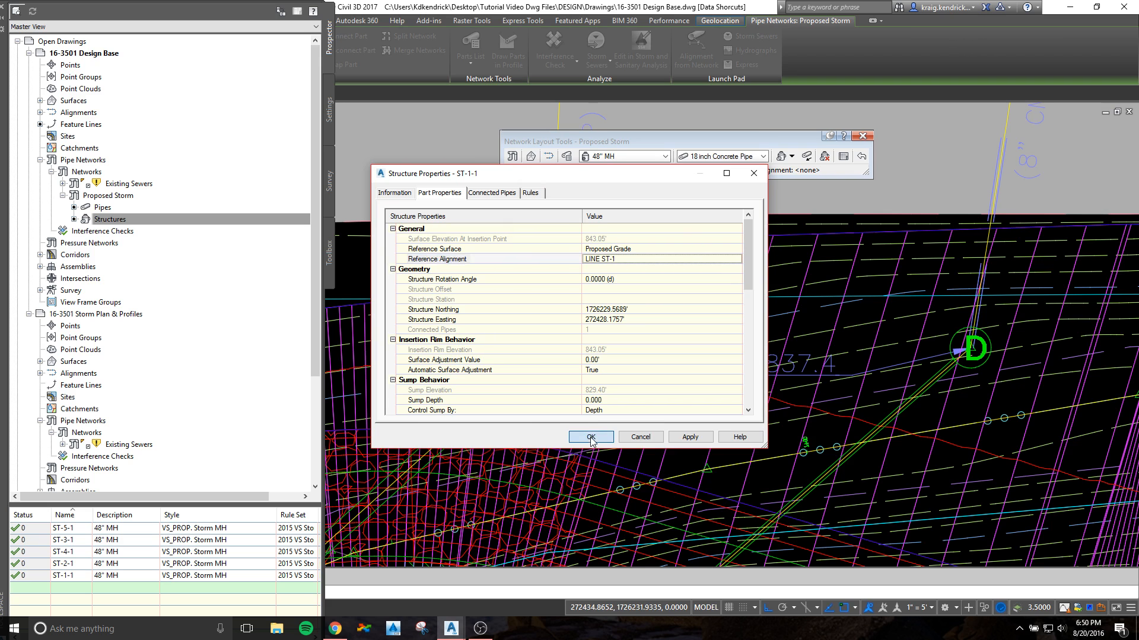
left_click(591, 437)
Step: Review the slope and invert elevations of the pipe connected to manhole ST-1-1
scroll(583, 354, "down", 4)
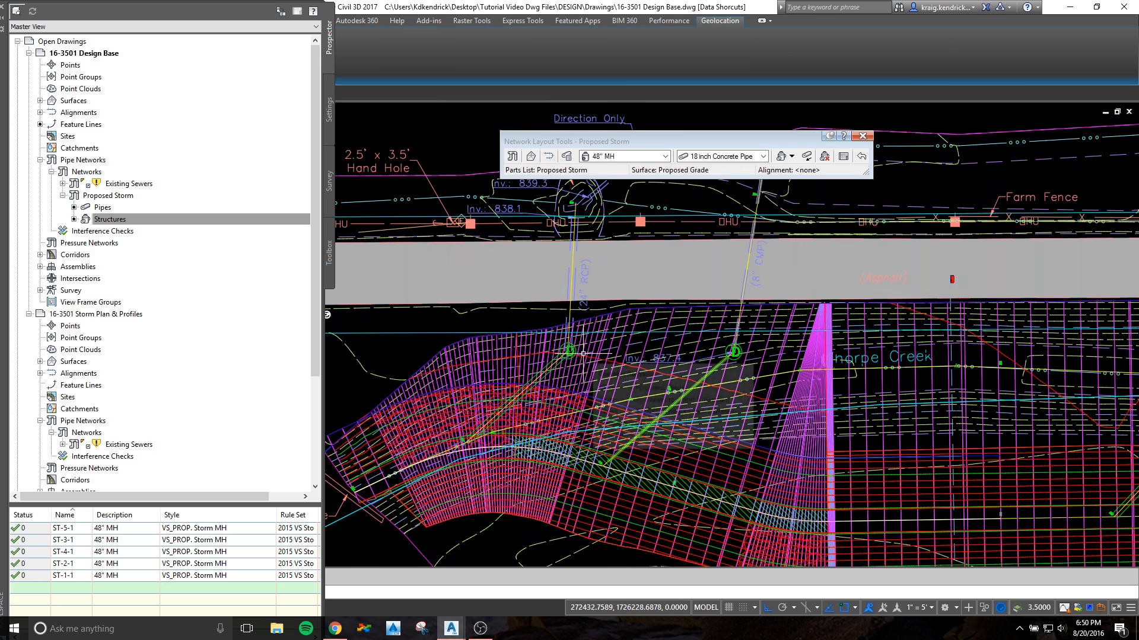
scroll(568, 373, "up", 4)
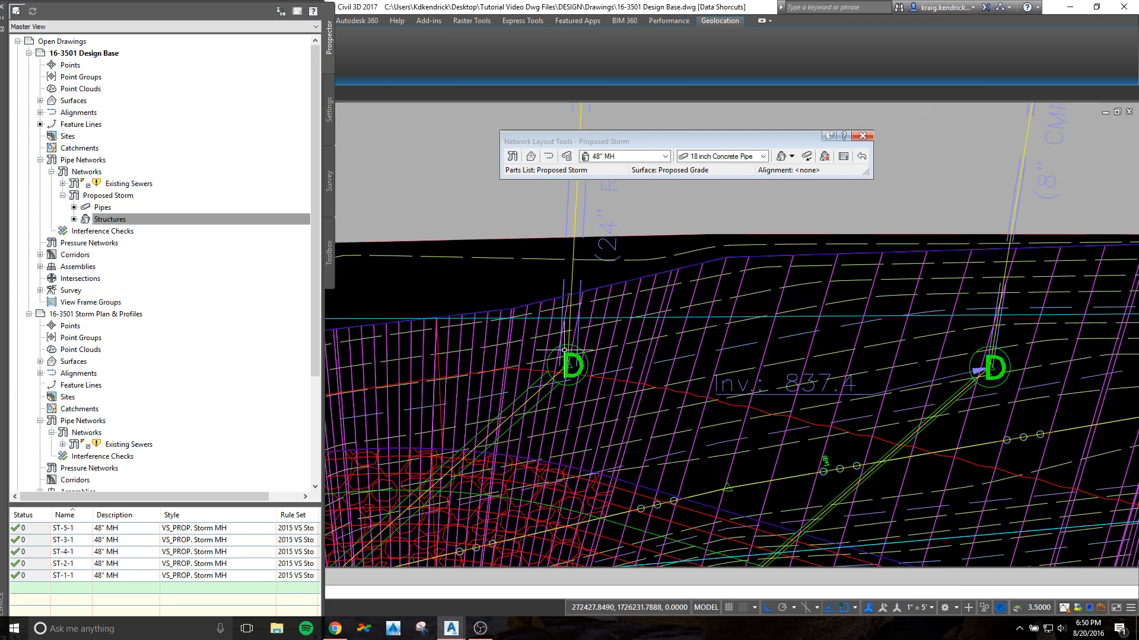
left_click(536, 382)
right_click(537, 382)
left_click(605, 251)
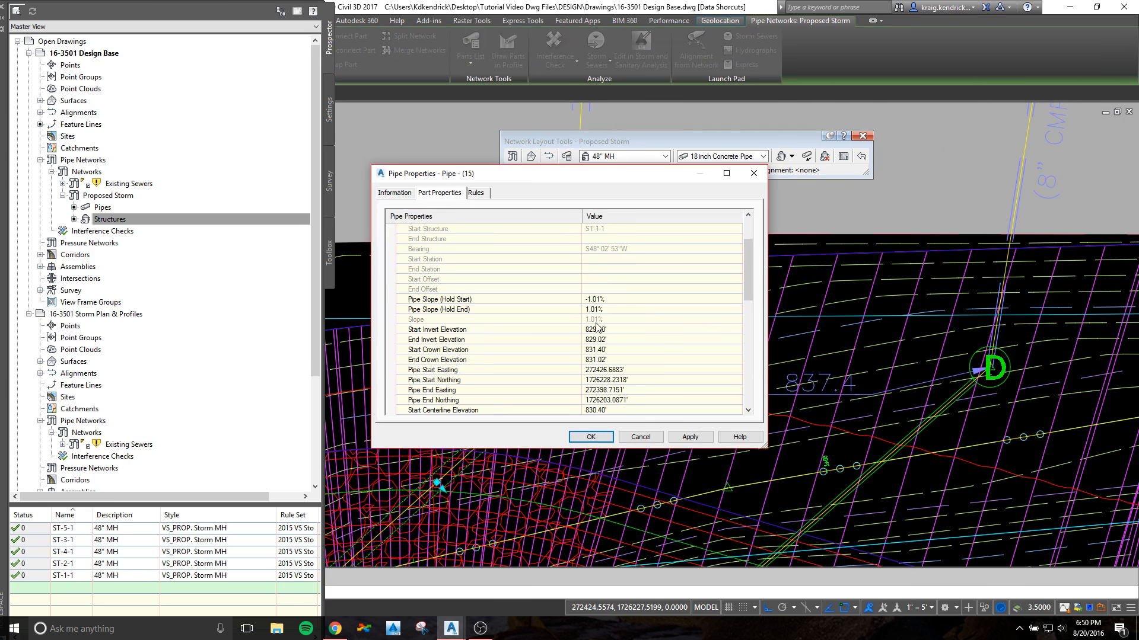
left_click(640, 437)
scroll(585, 386, "down", 5)
key("Escape")
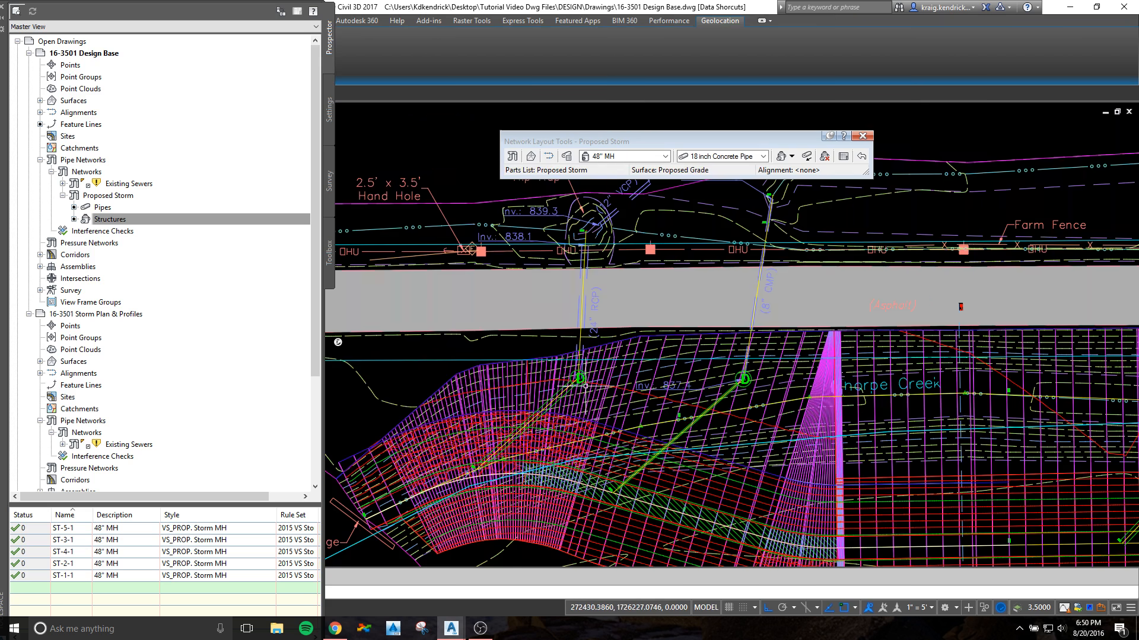
Step: Set the drawing's annotation scale to 1" = 20'
scroll(586, 386, "down", 6)
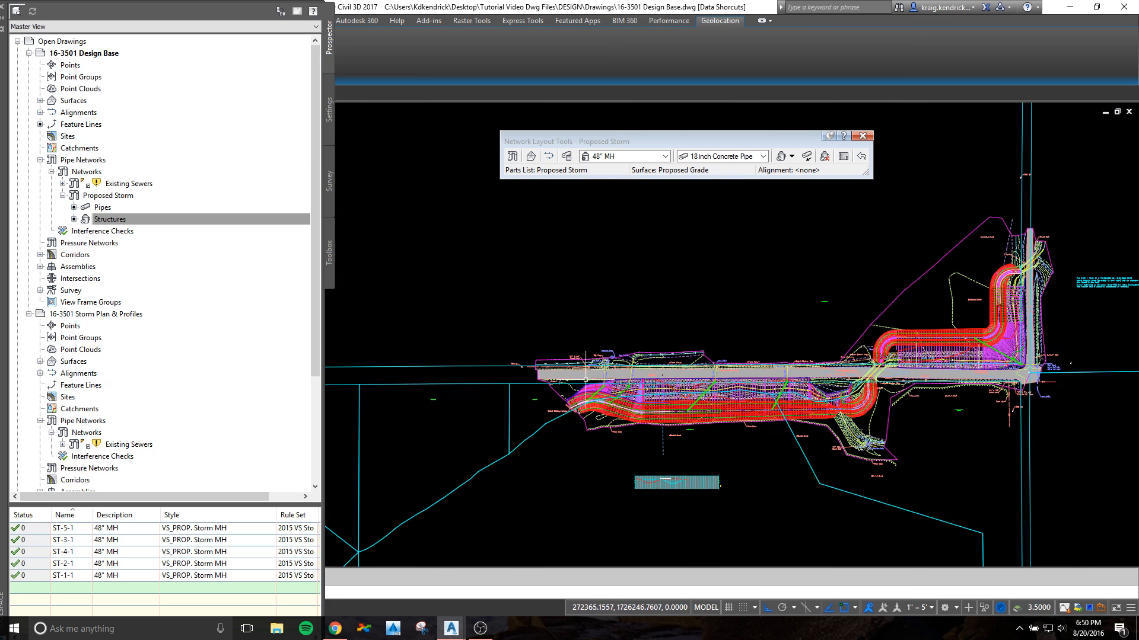
middle_click_drag(1083, 354, 552, 390)
scroll(801, 441, "up", 8)
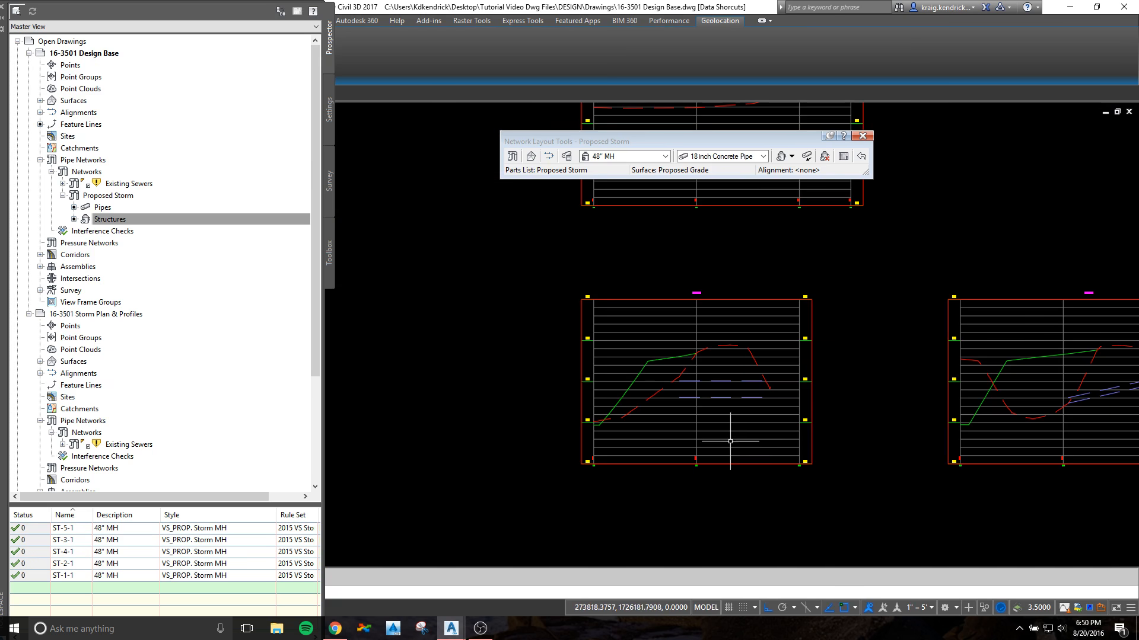
scroll(596, 434, "down", 3)
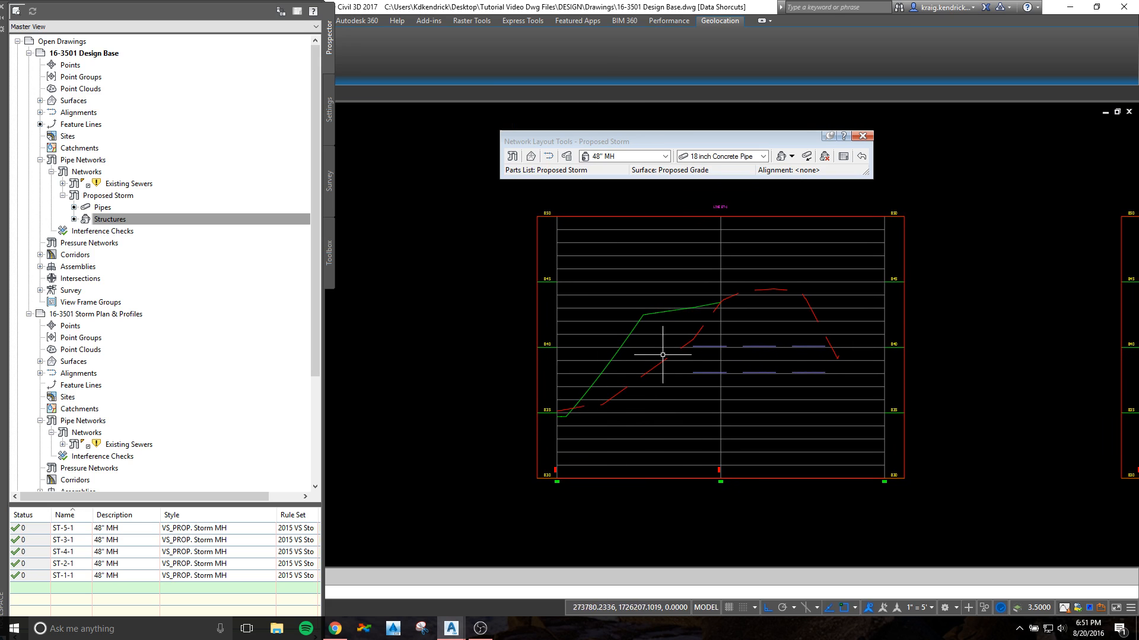
scroll(732, 202, "up", 2)
scroll(727, 213, "down", 9)
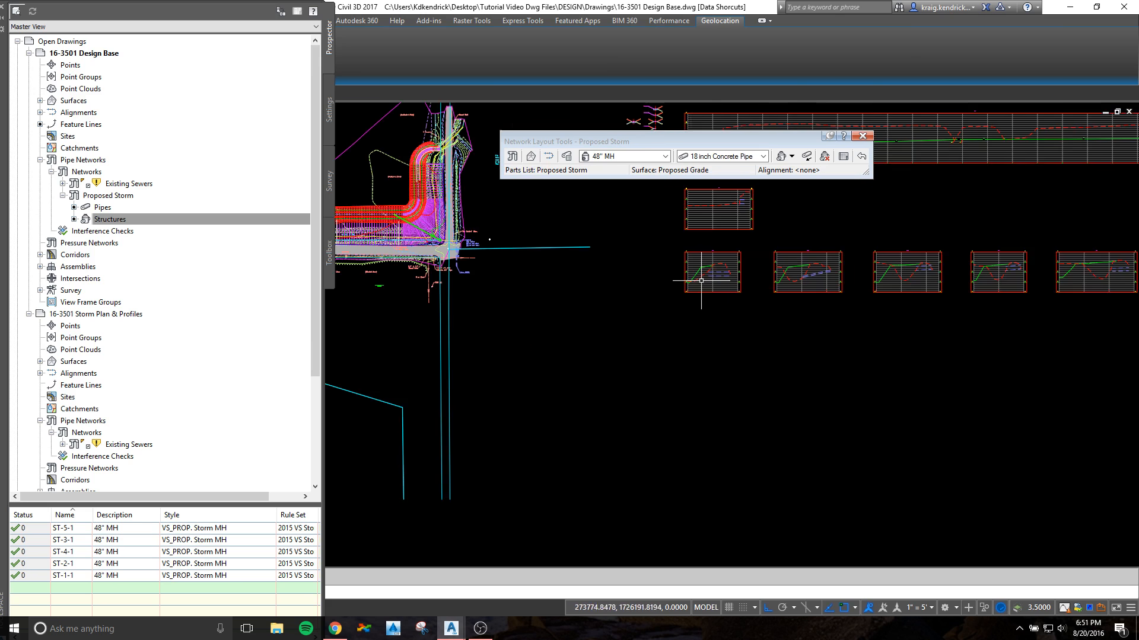
middle_click_drag(618, 318, 855, 323)
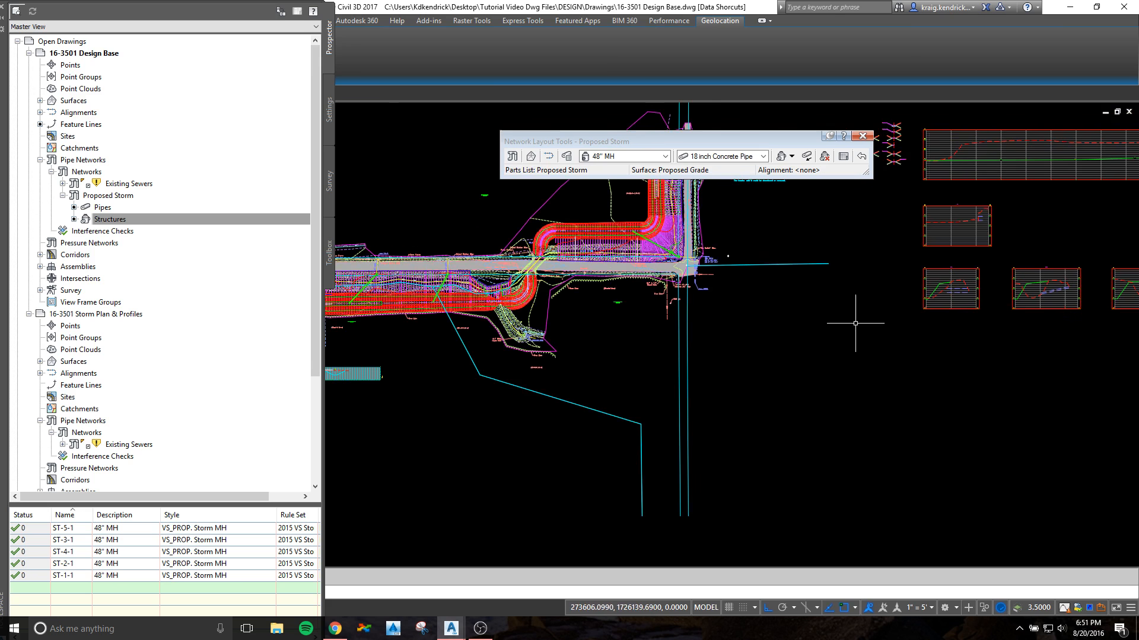
left_click(931, 607)
left_click(912, 448)
Step: Set both the start and end invert elevations of the pipe at manhole ST-1-1 to 835
middle_click_drag(514, 369, 852, 383)
scroll(602, 322, "up", 10)
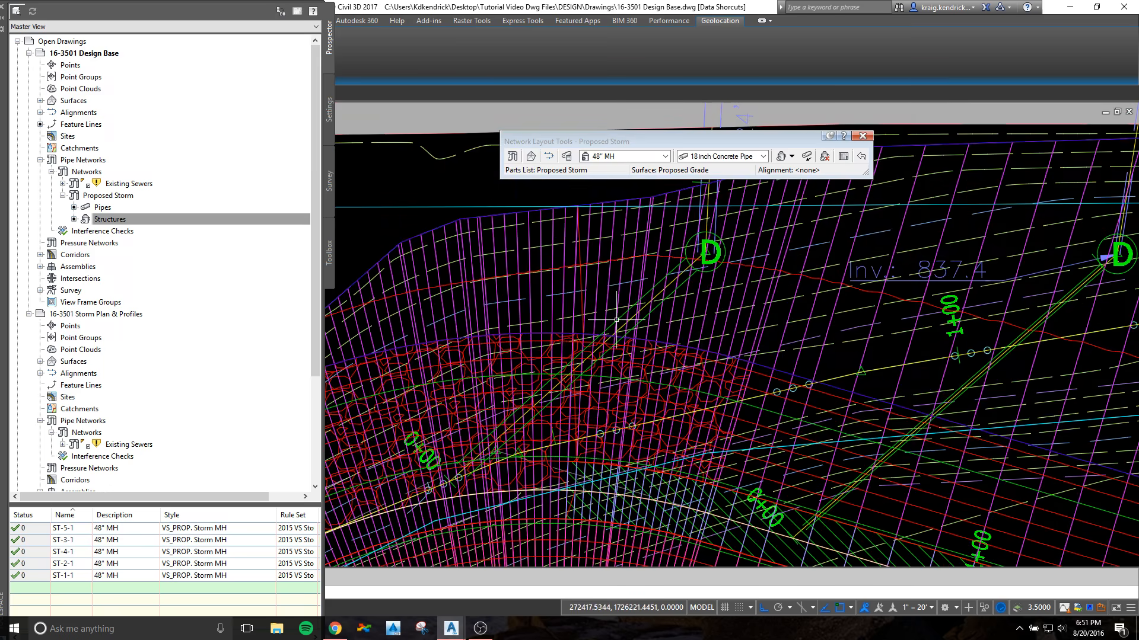
left_click(616, 320)
right_click(617, 320)
left_click(667, 462)
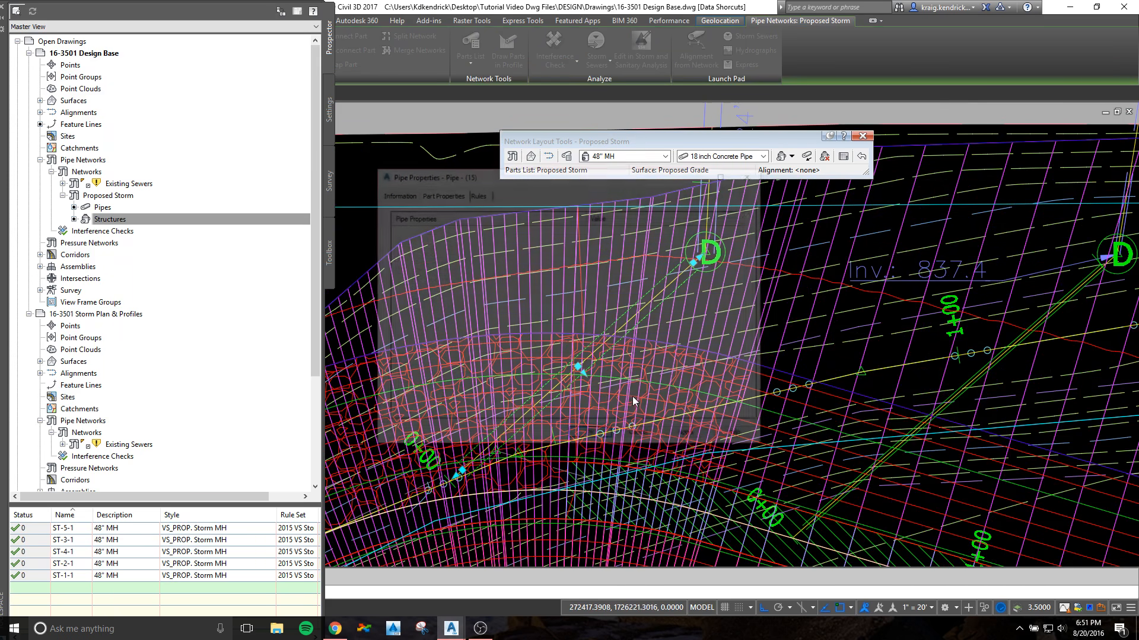
left_click(626, 390)
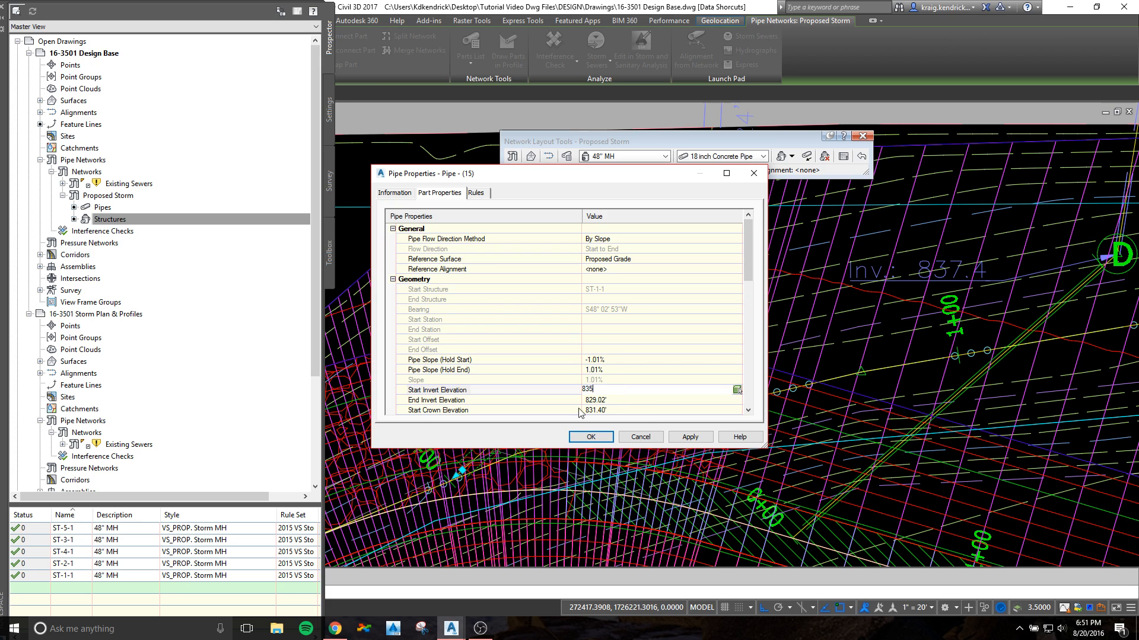
left_click(599, 398)
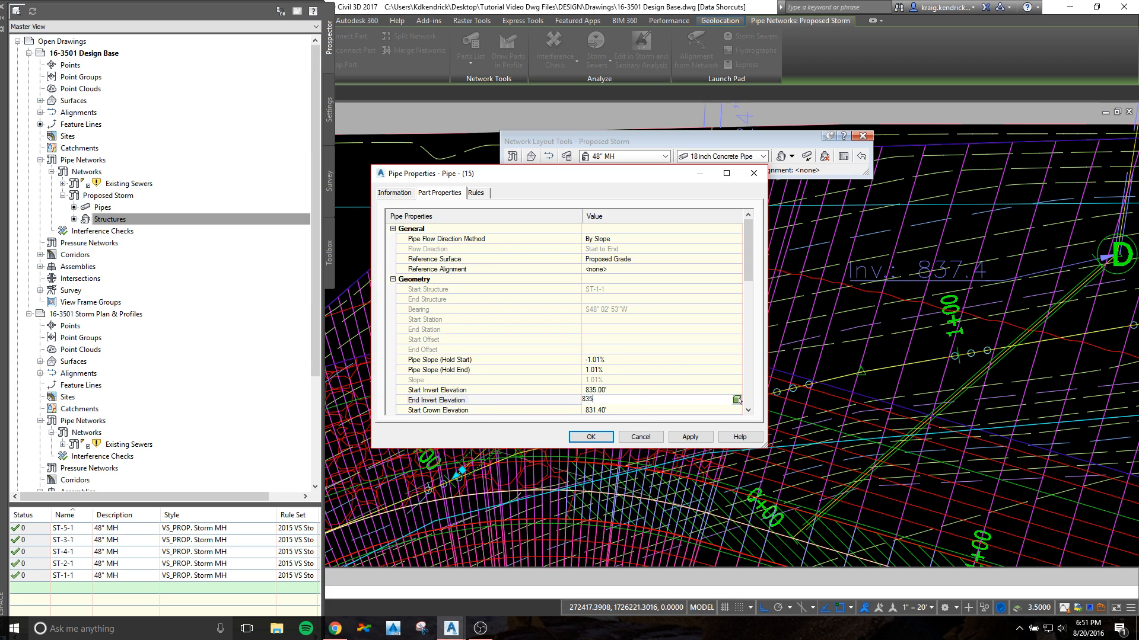
left_click(601, 442)
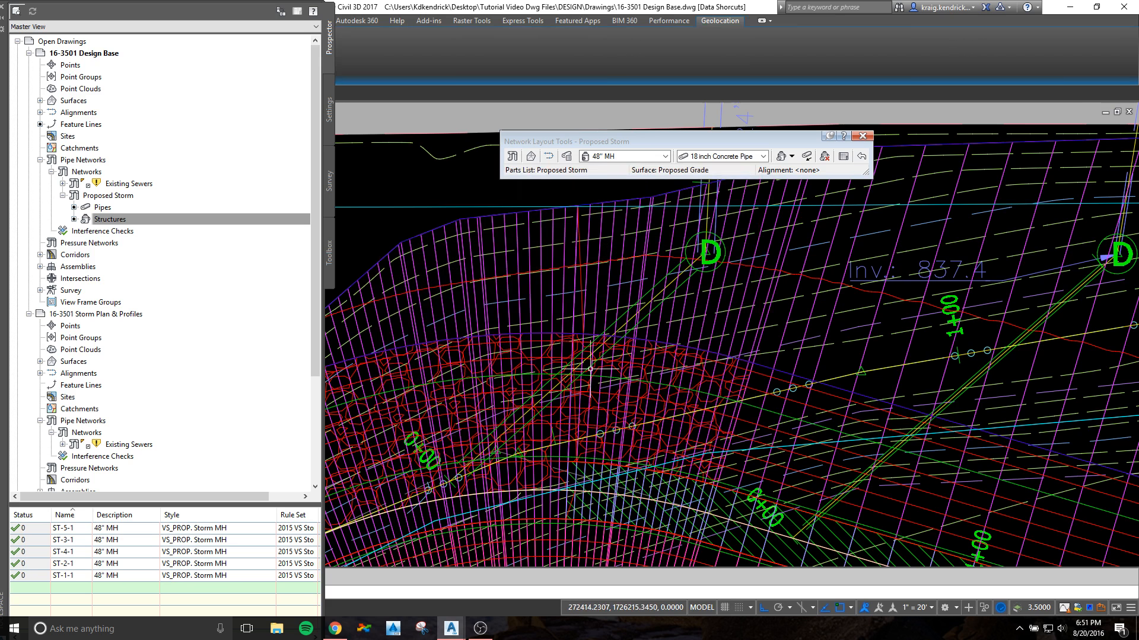
Step: Draw manhole ST-1-1 and its connected pipe in the LINE ST-1 profile view
left_click(660, 281)
left_click(708, 244)
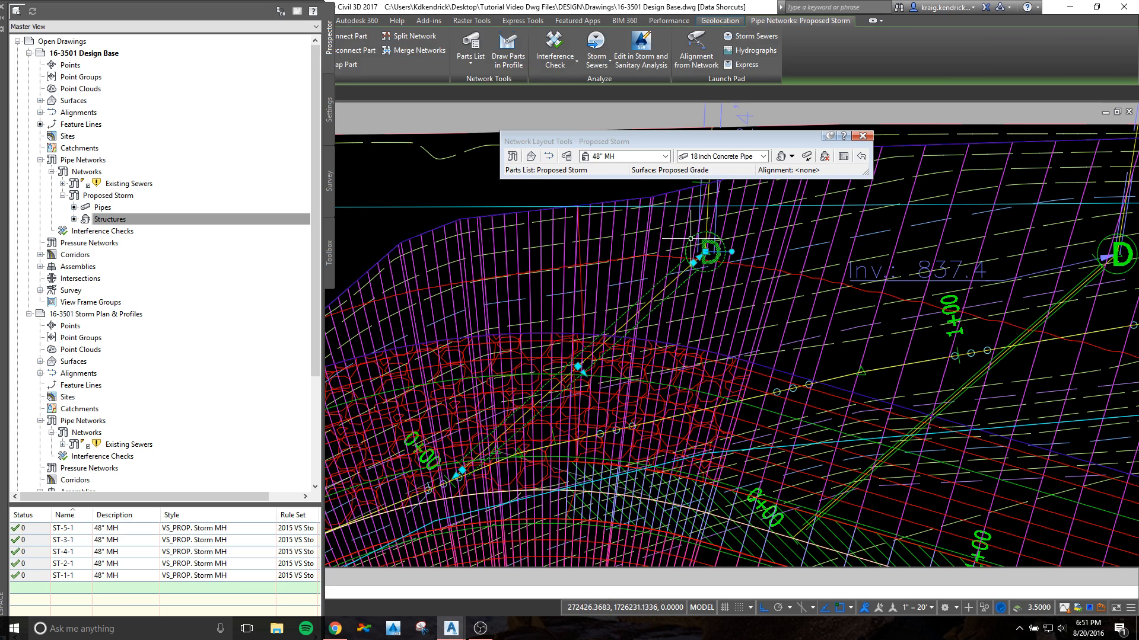
mouse_move(717, 252)
middle_mouse_down()
mouse_move(652, 321)
mouse_move(669, 271)
middle_mouse_up()
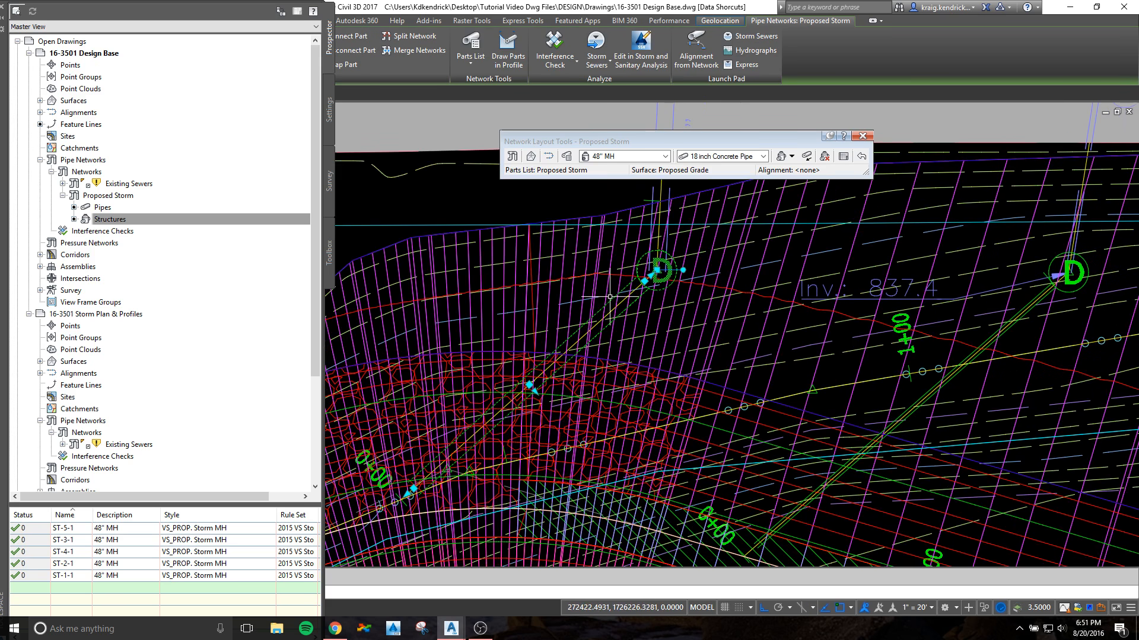
right_click(551, 202)
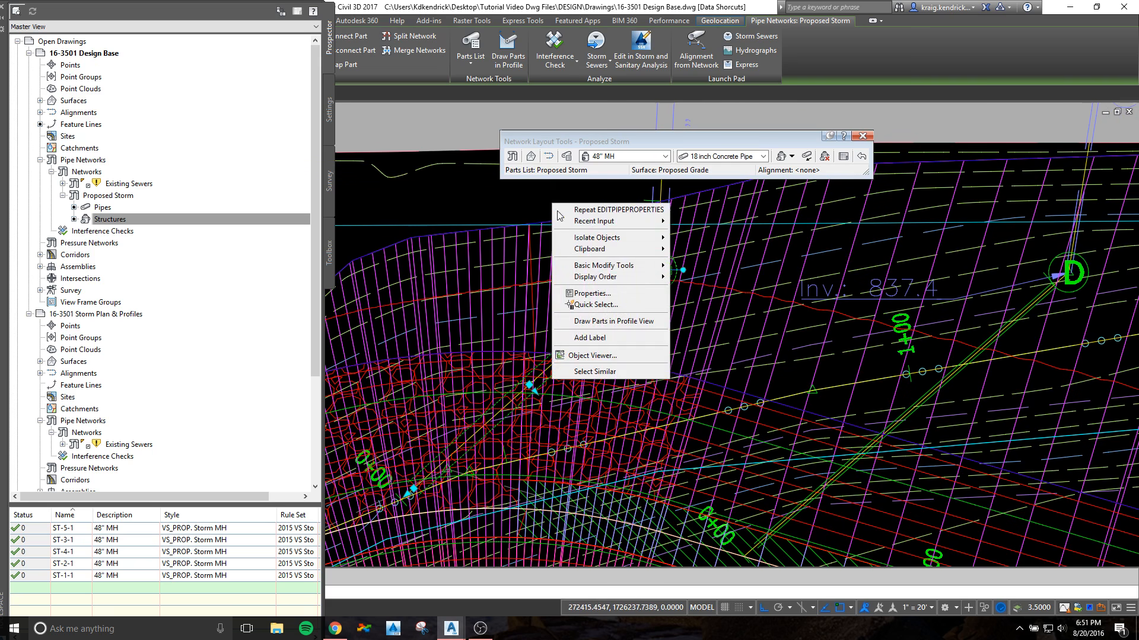
left_click(593, 320)
scroll(976, 459, "down", 10)
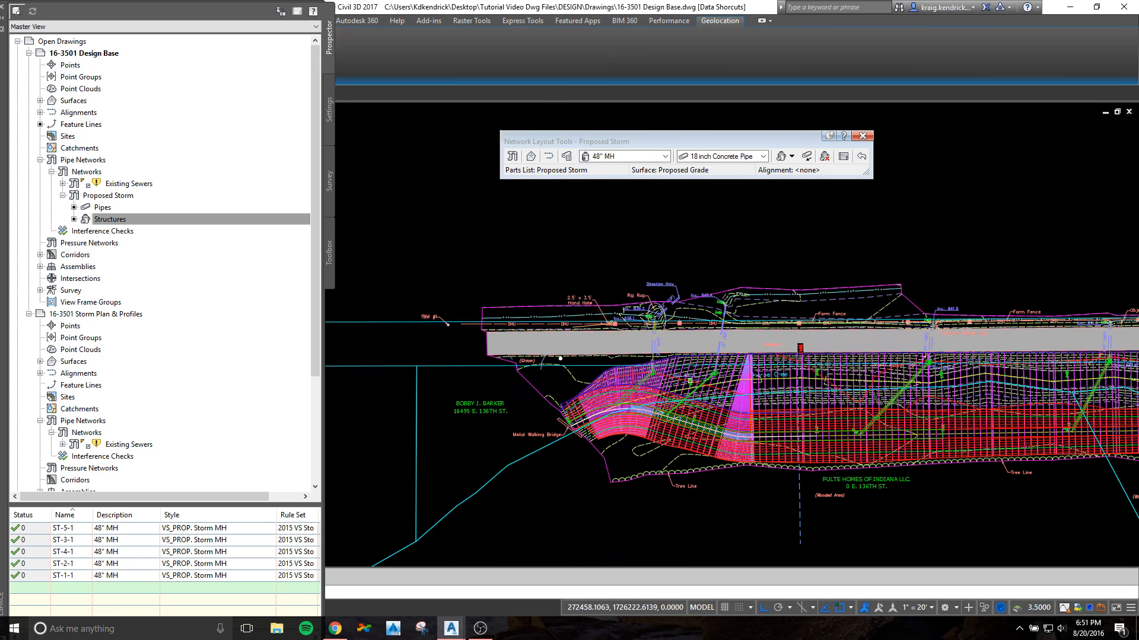
scroll(594, 399, "up", 10)
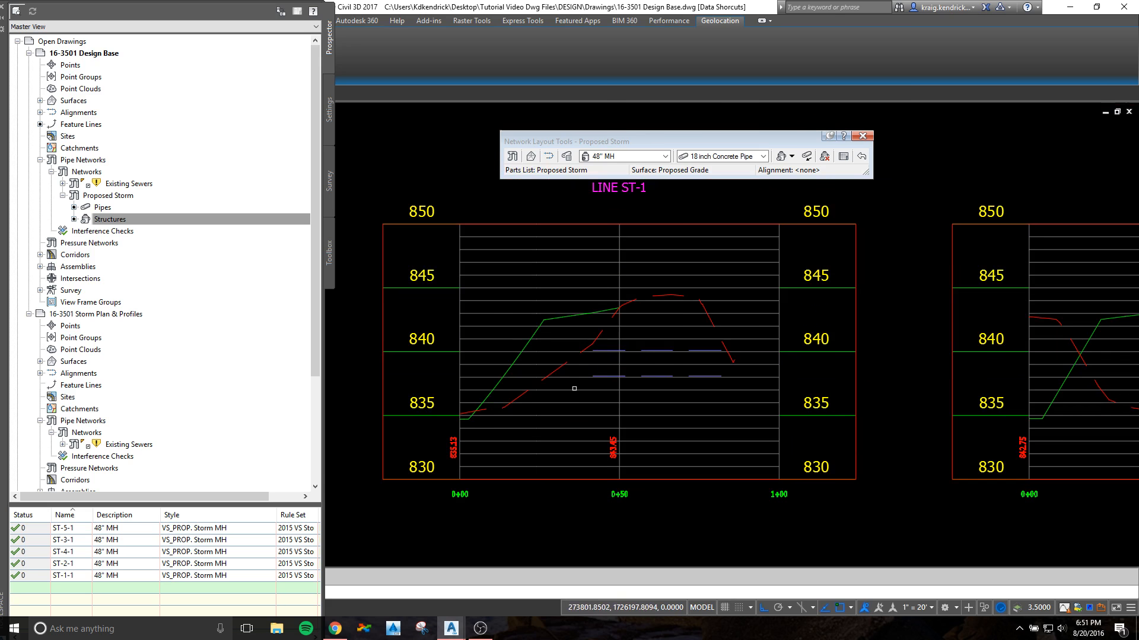
left_click(577, 389)
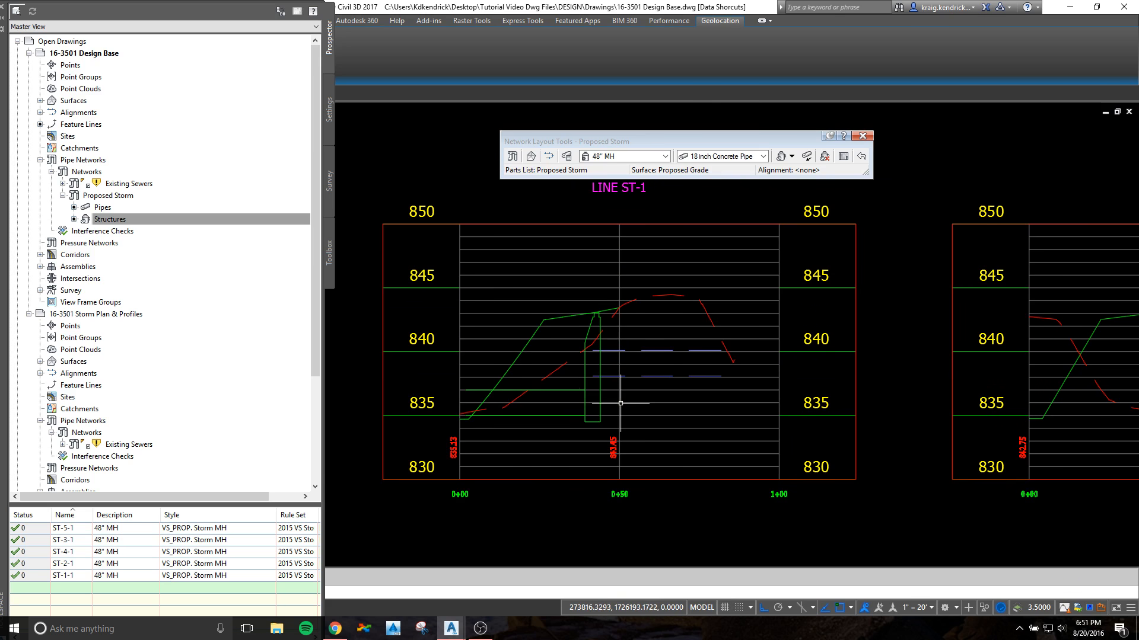
Step: Raise the pipe's manhole end in the LINE ST-1 profile view to match the existing culvert's invert
scroll(576, 395, "up", 2)
left_click(576, 387)
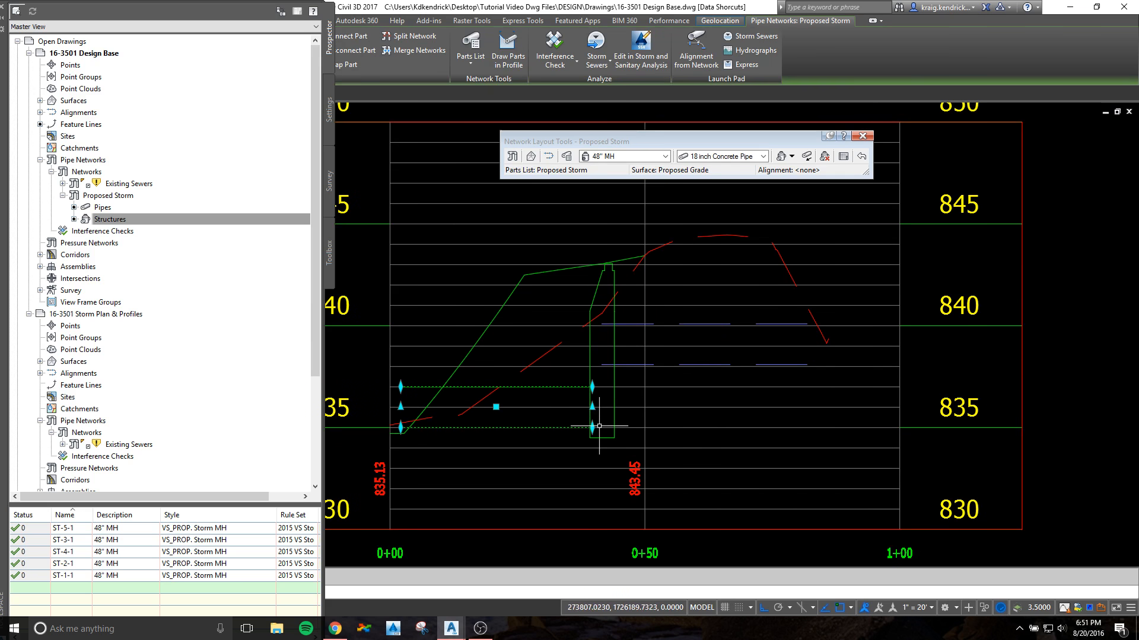
scroll(610, 392, "up", 4)
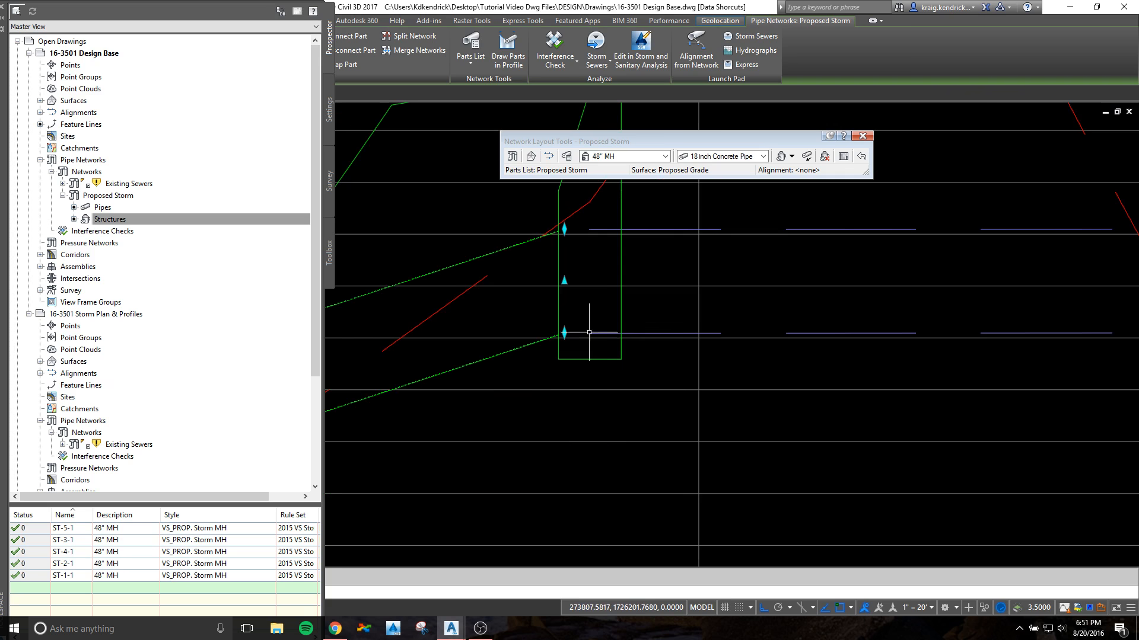
scroll(498, 366, "down", 4)
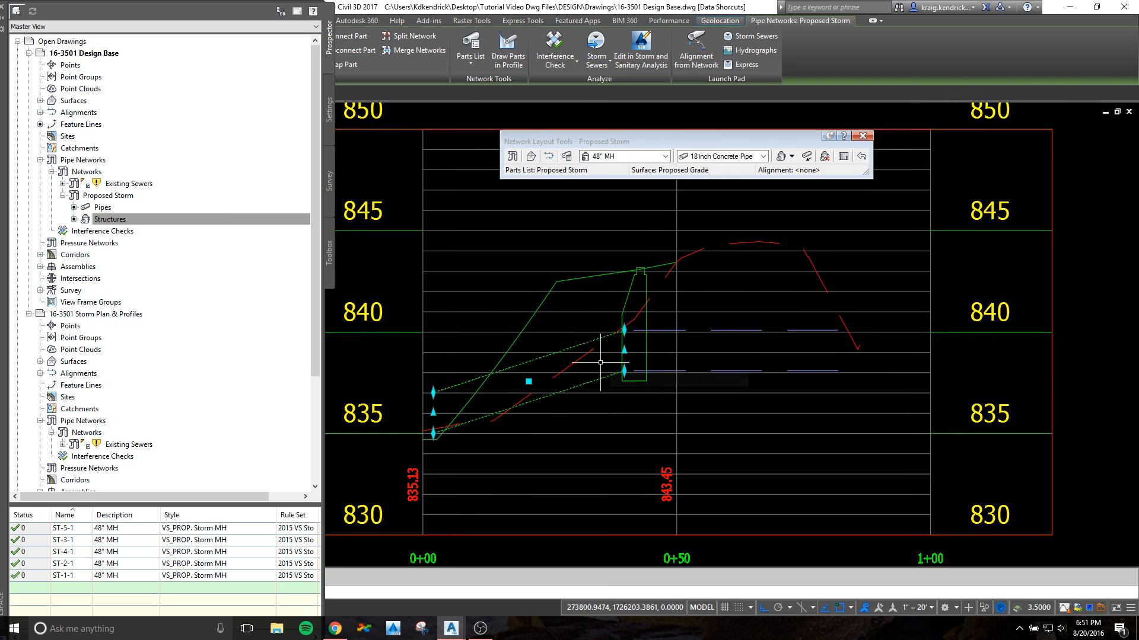
key("Escape")
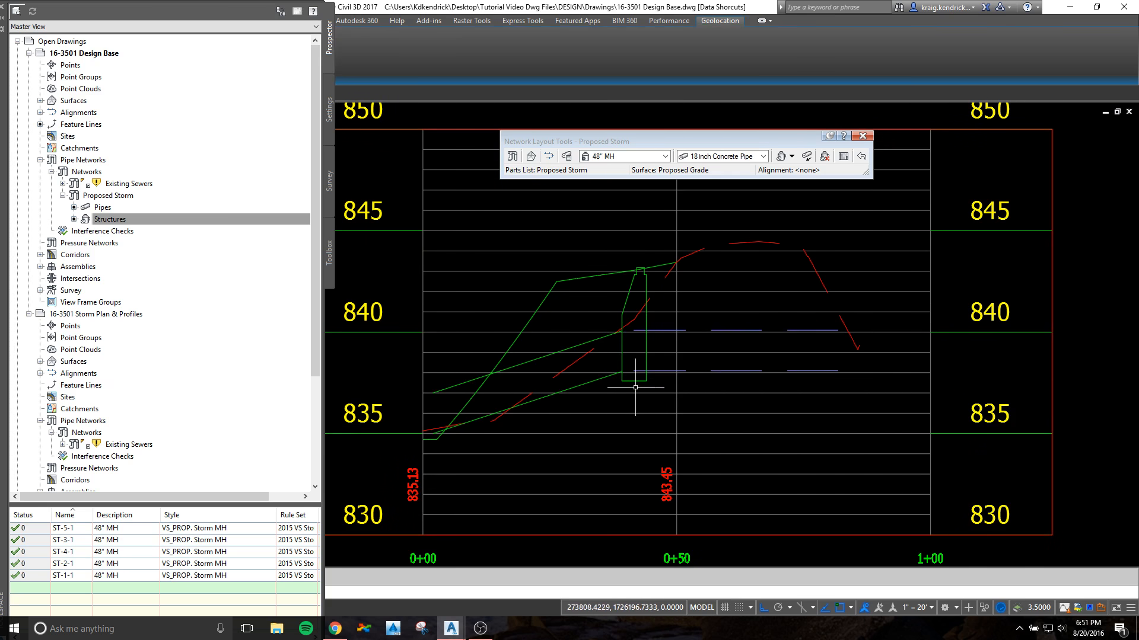
scroll(637, 290, "down", 3)
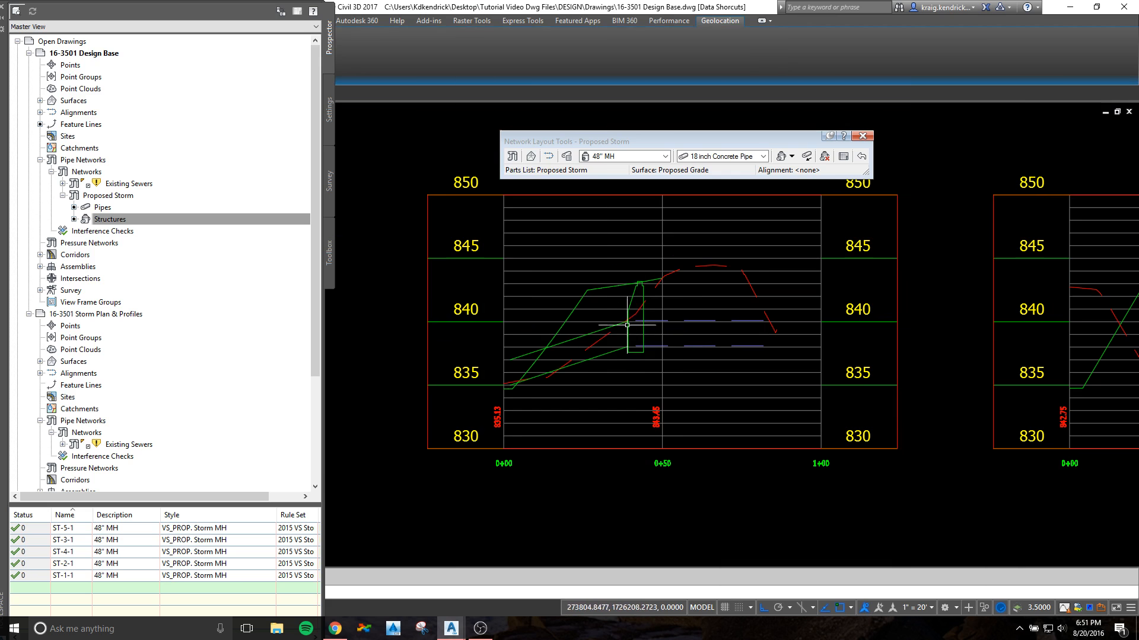
scroll(588, 337, "up", 3)
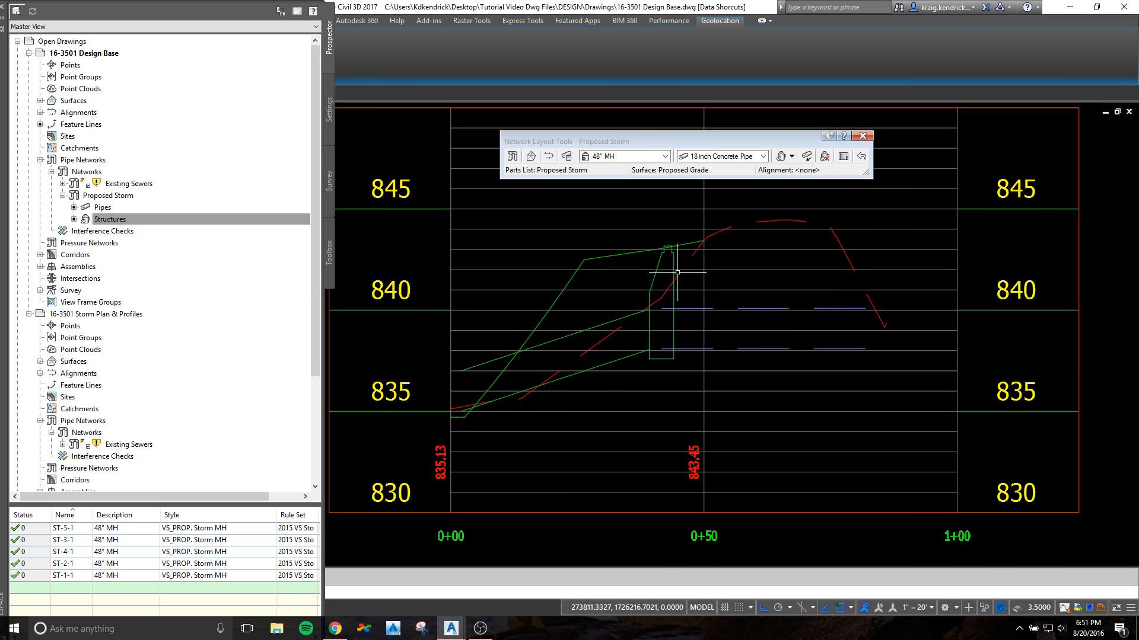
scroll(617, 320, "down", 2)
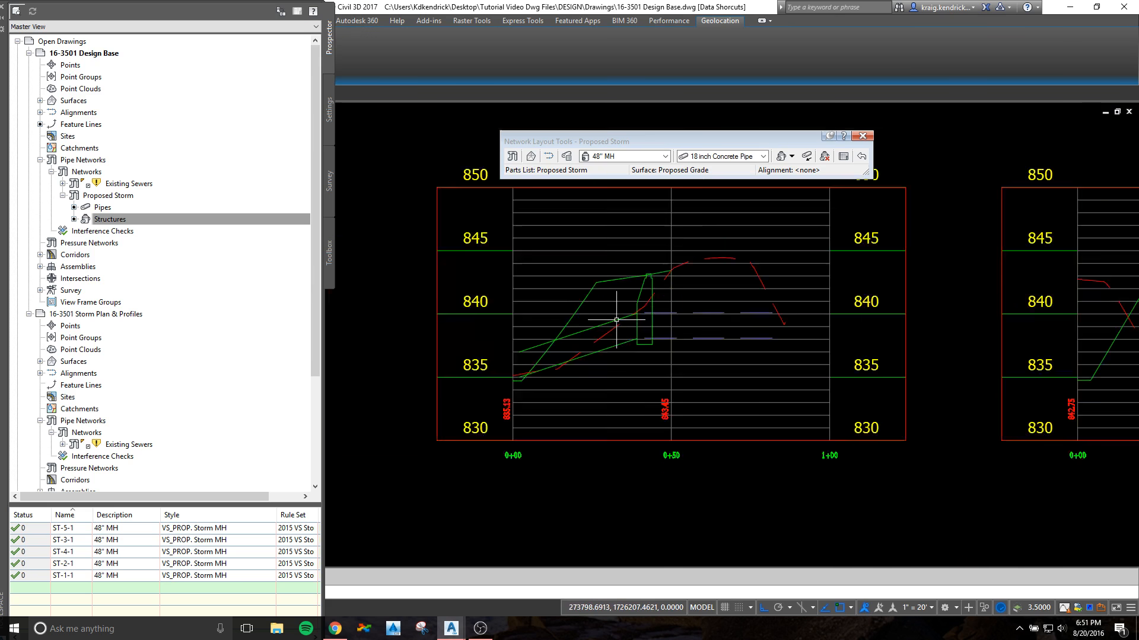
Step: Set both the start and end invert elevations of the pipe at manhole ST-2-1 to 835
scroll(617, 320, "down", 4)
scroll(617, 321, "down", 2)
middle_click_drag(615, 330, 1024, 306)
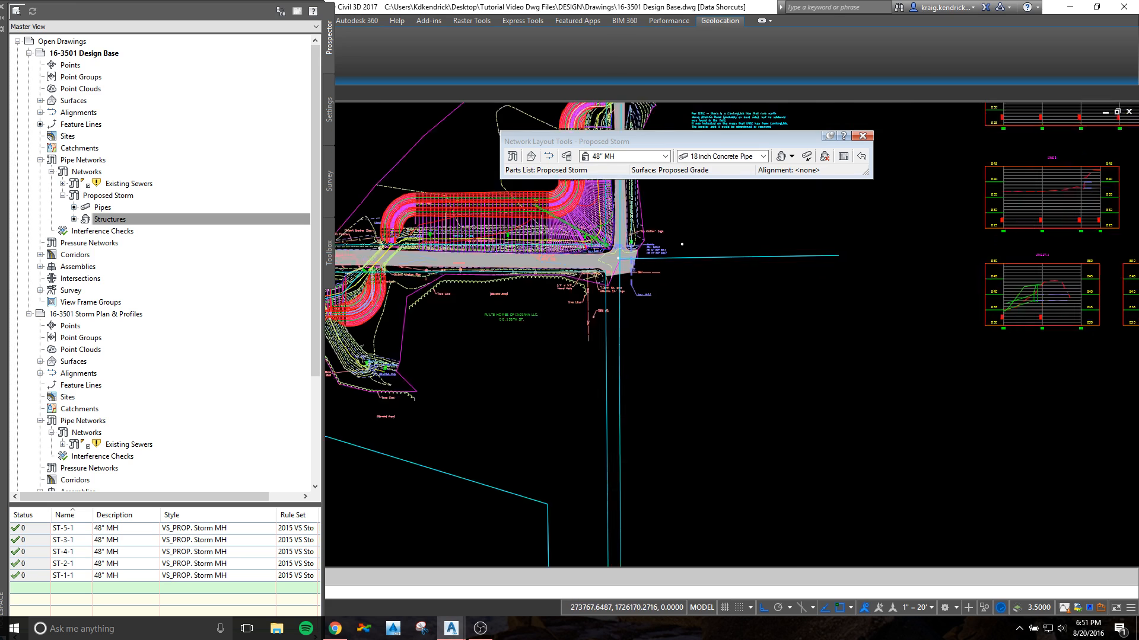
scroll(1025, 305, "down", 2)
middle_click_drag(558, 359, 816, 393)
scroll(626, 302, "up", 8)
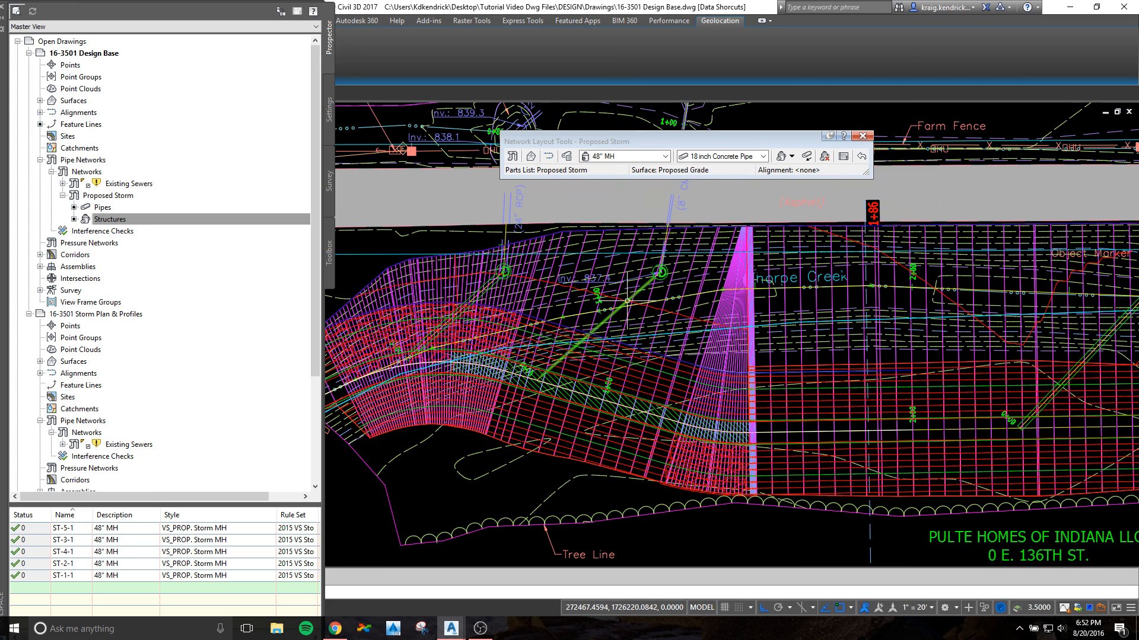
scroll(626, 301, "up", 3)
left_click(676, 257)
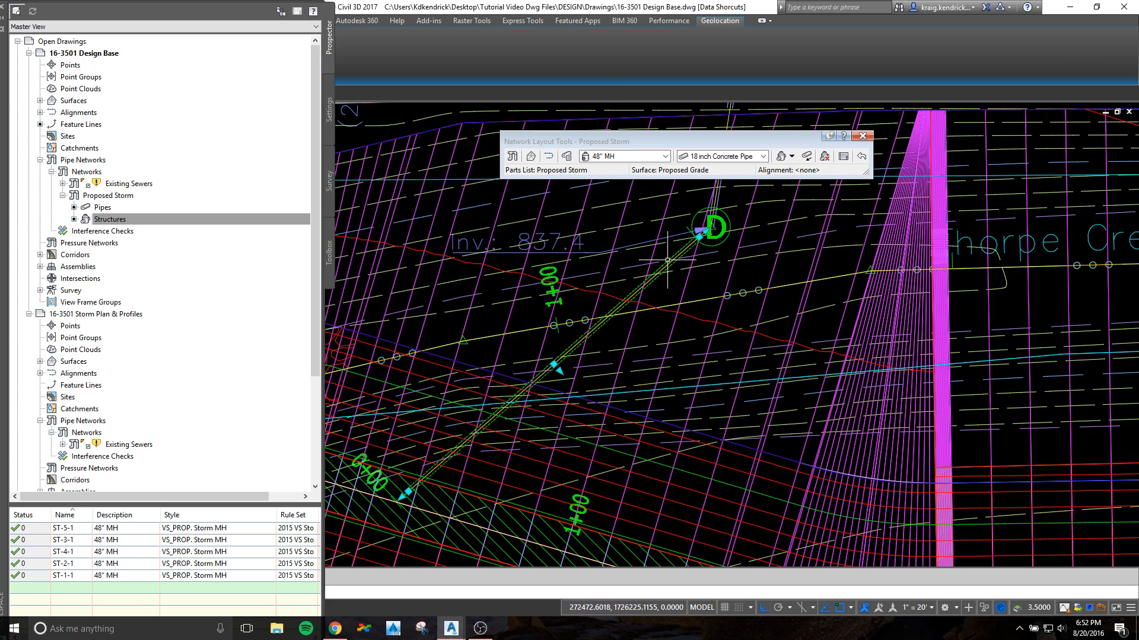
right_click(673, 251)
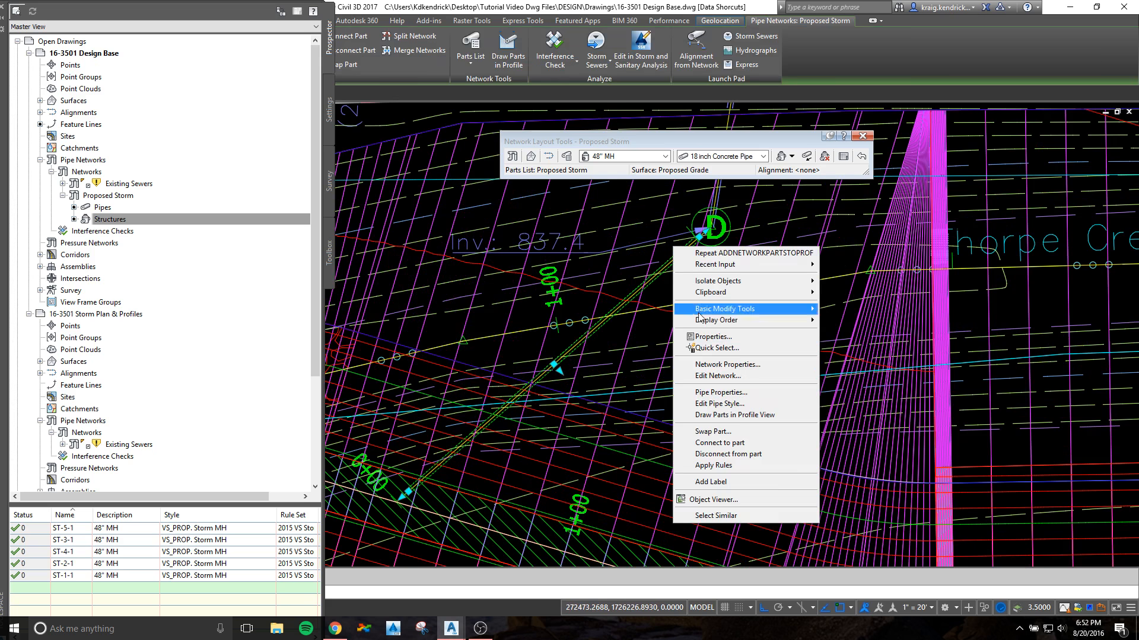
left_click(720, 392)
left_click(612, 397)
left_click(607, 389)
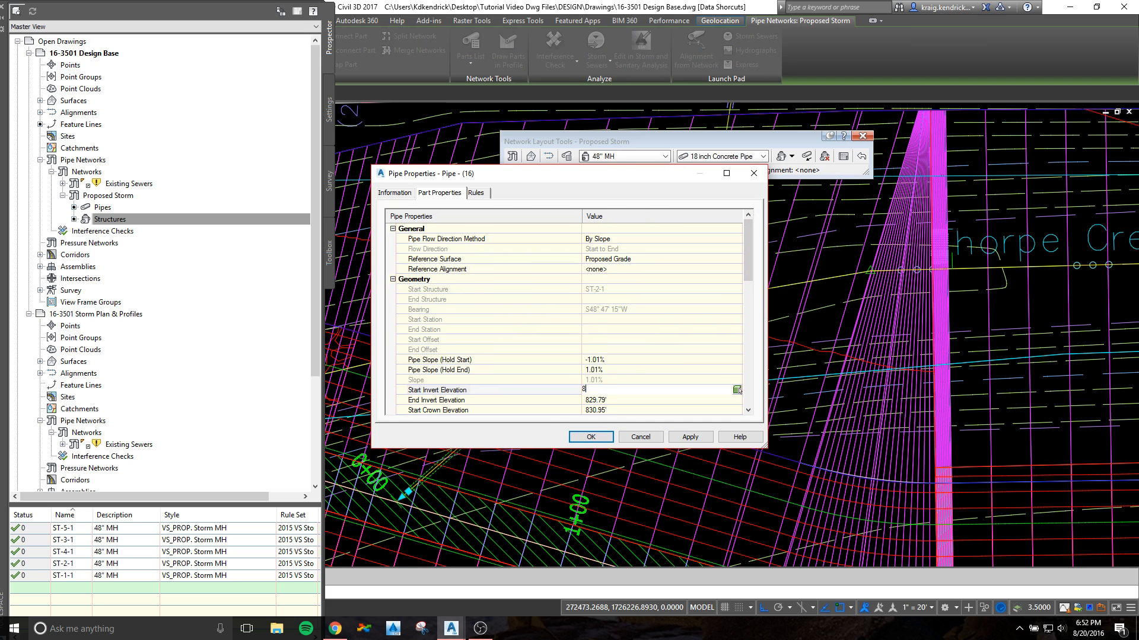
type("835")
left_click(596, 400)
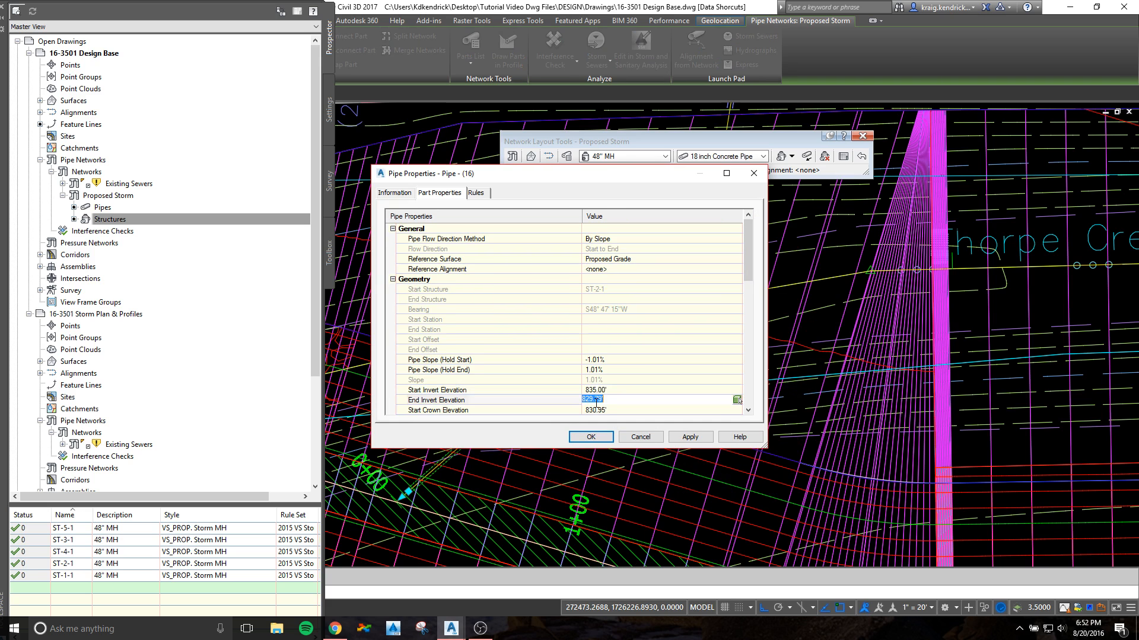
left_click(591, 437)
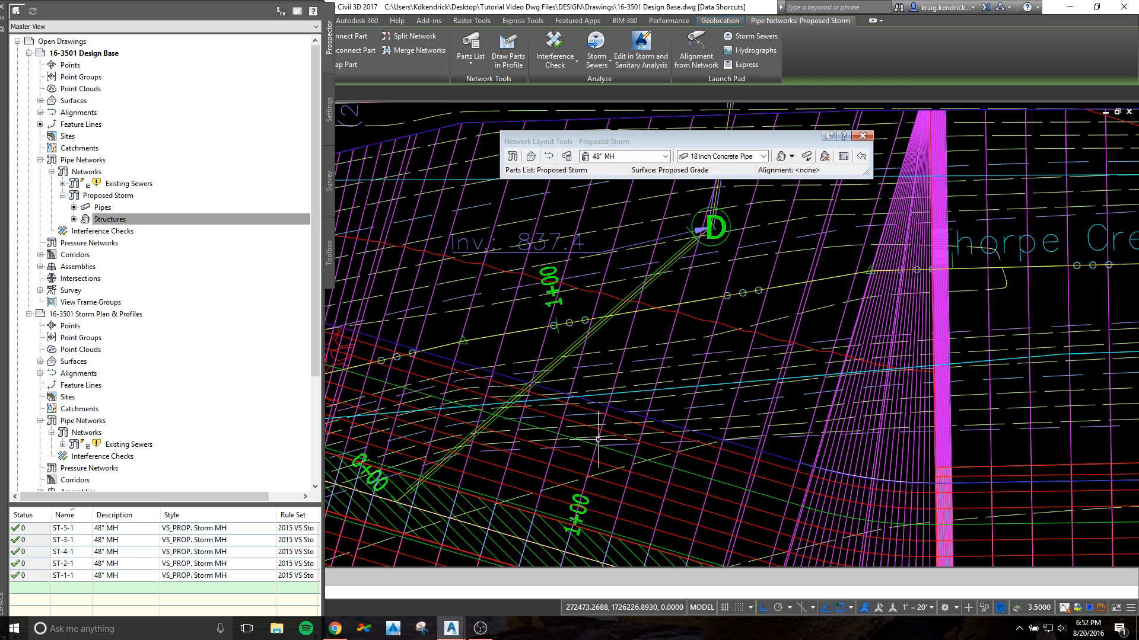
Step: Draw manhole ST-2-1 and its connected pipe in the LINE ST-2 profile view
left_click(694, 236)
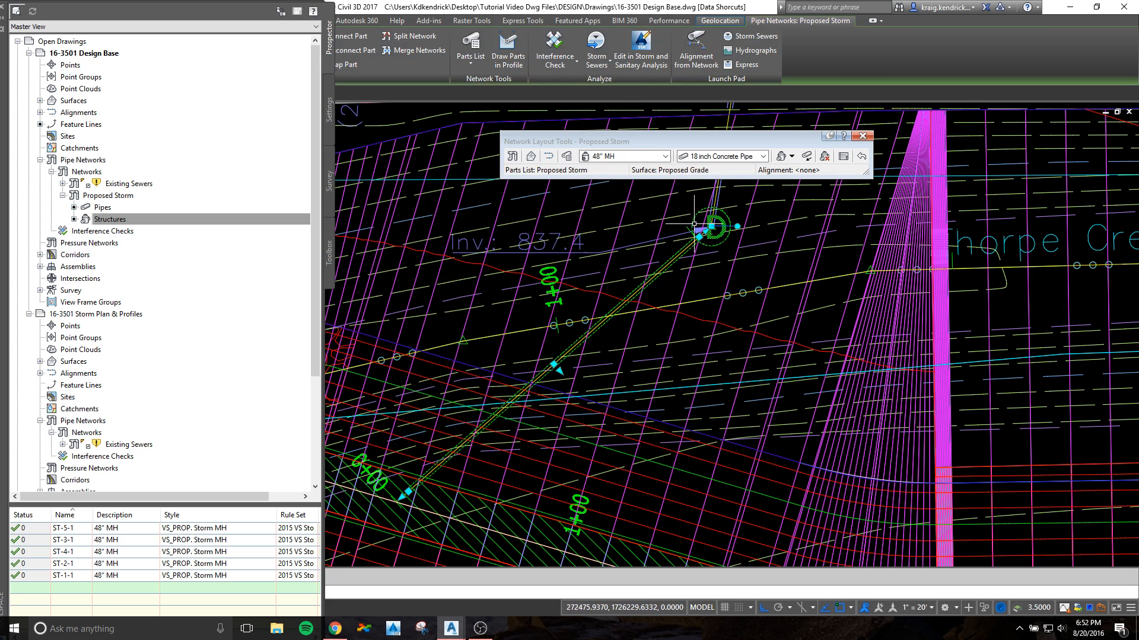
right_click(684, 203)
left_click(718, 321)
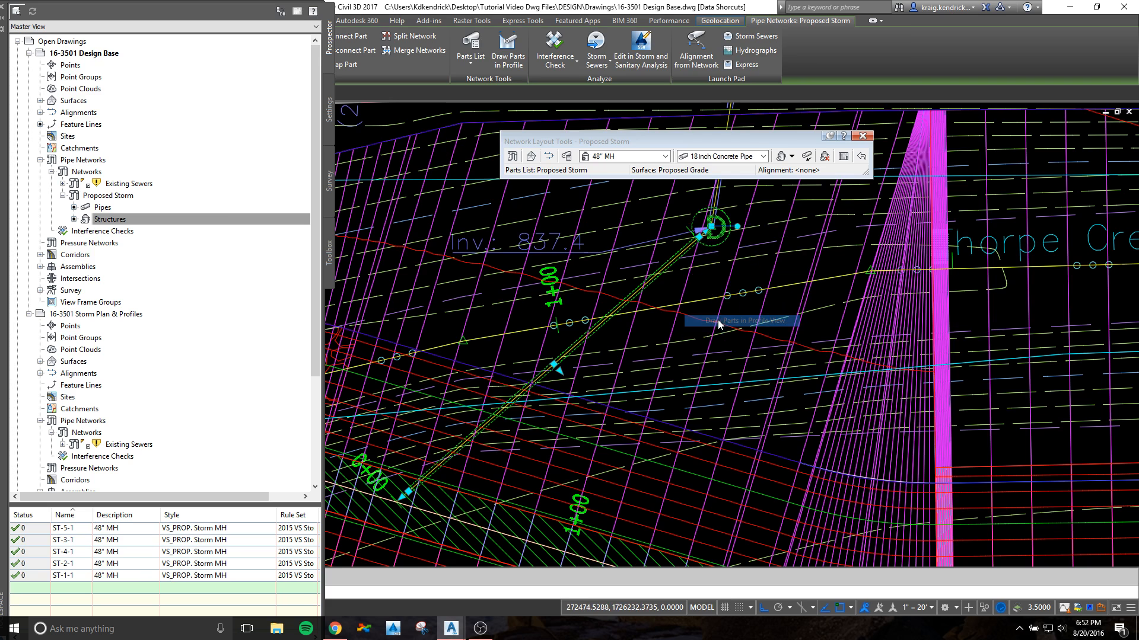
scroll(717, 322, "down", 6)
scroll(916, 365, "down", 5)
mouse_move(956, 376)
middle_mouse_down()
mouse_move(272, 374)
mouse_move(618, 375)
middle_mouse_up()
scroll(615, 309, "up", 5)
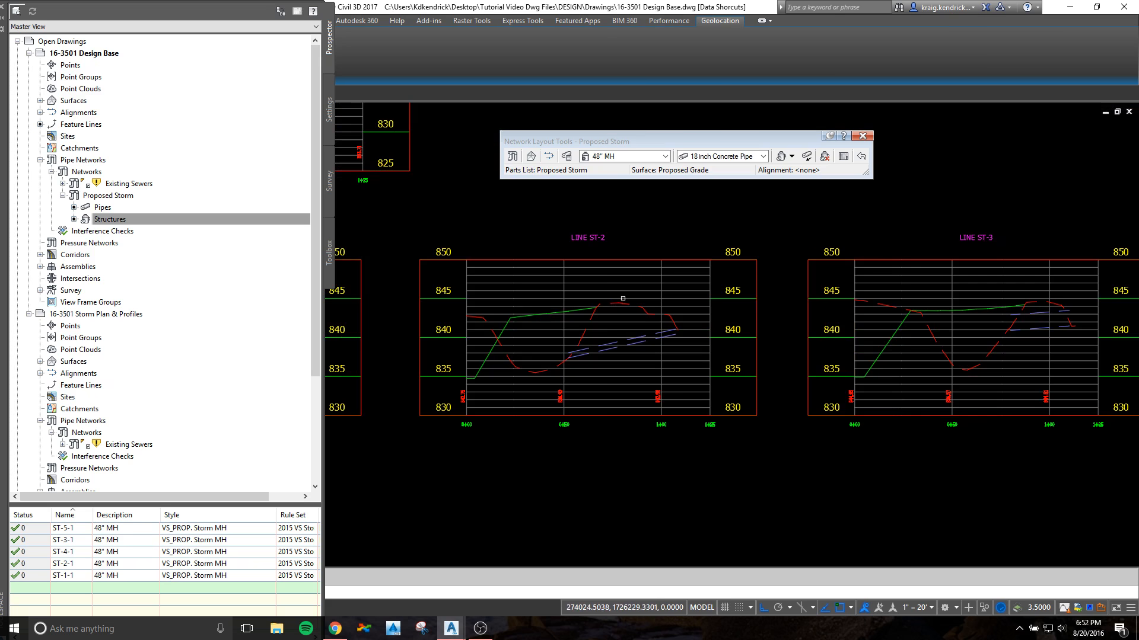
left_click(646, 300)
Step: Raise the pipe's manhole end in the LINE ST-2 profile view to match the existing culvert's invert
scroll(538, 351, "up", 4)
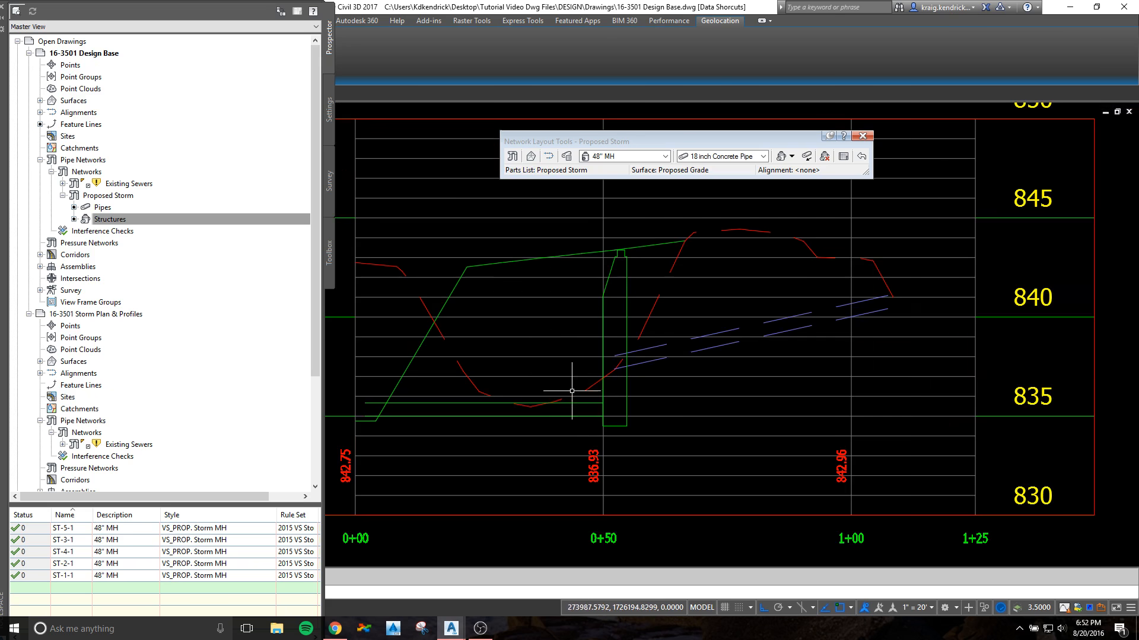
left_click(593, 402)
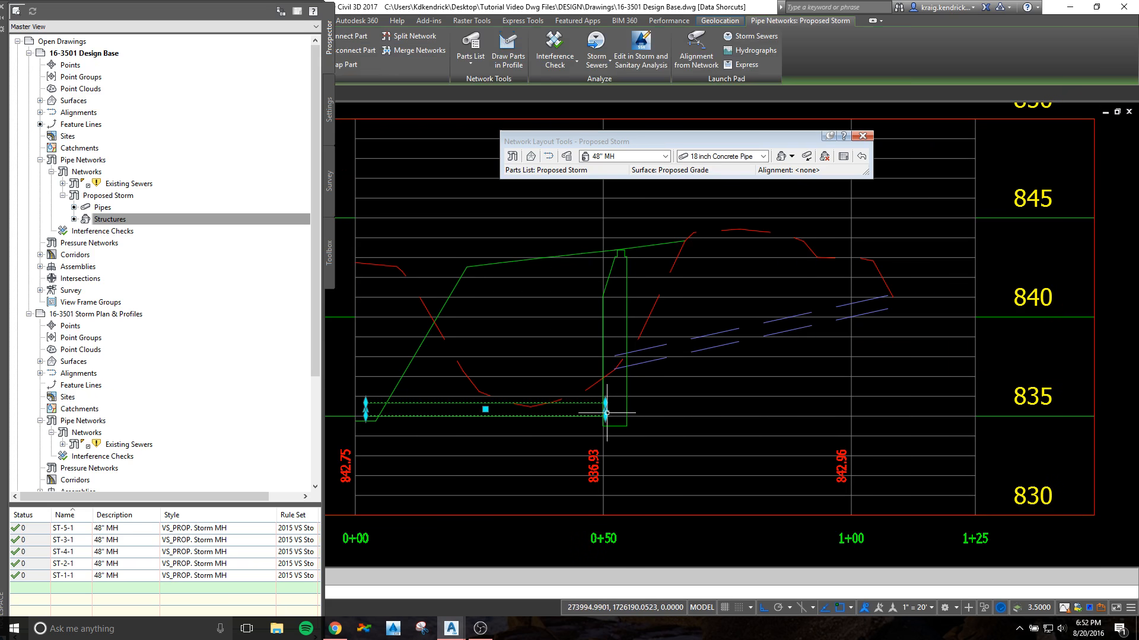
scroll(608, 382, "up", 4)
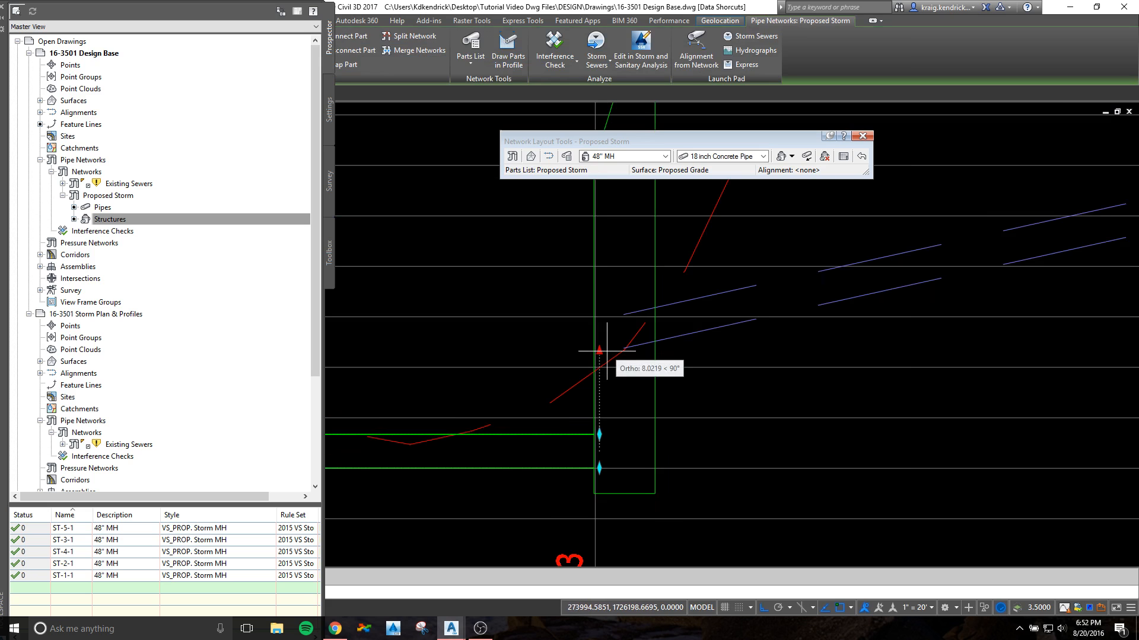
left_click(599, 468)
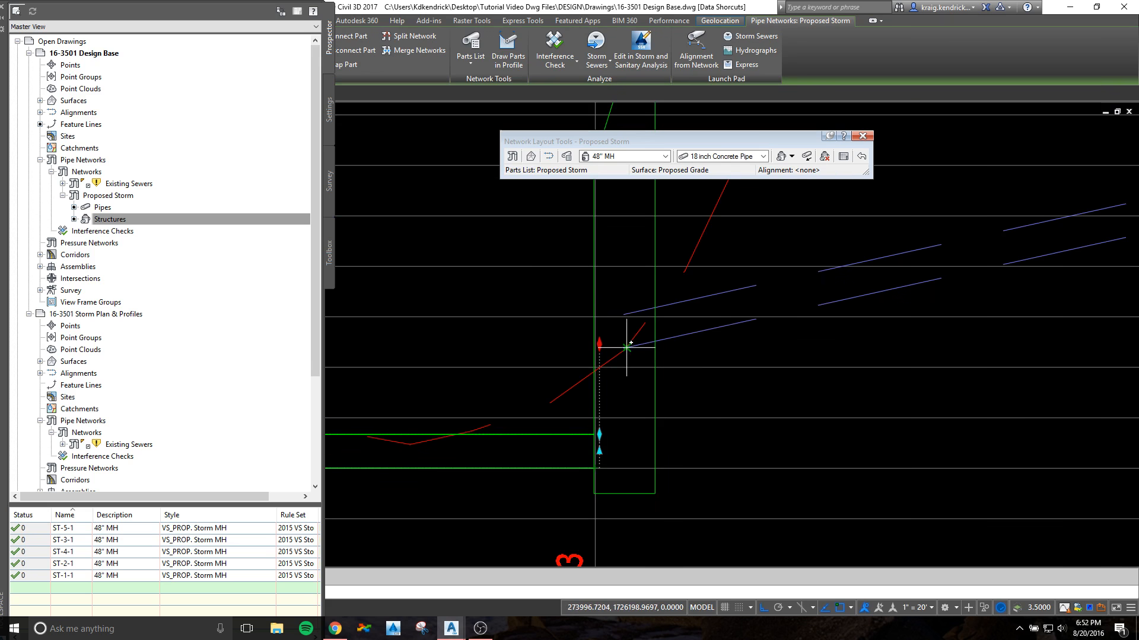
left_click(599, 347)
key("Escape")
scroll(600, 389, "down", 8)
middle_click_drag(623, 395, 757, 403)
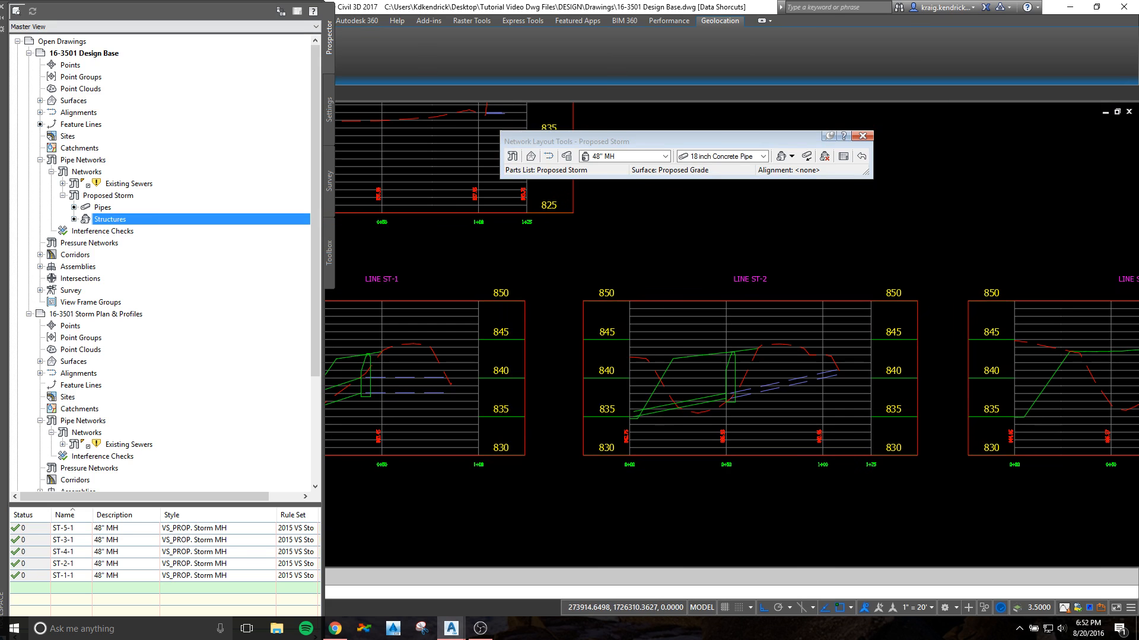
Step: Split model space into two horizontal viewports, clear the Toolspace out of the way, and show the remaining storm profile views in the lower one
left_click_drag(8, 131, 163, 246)
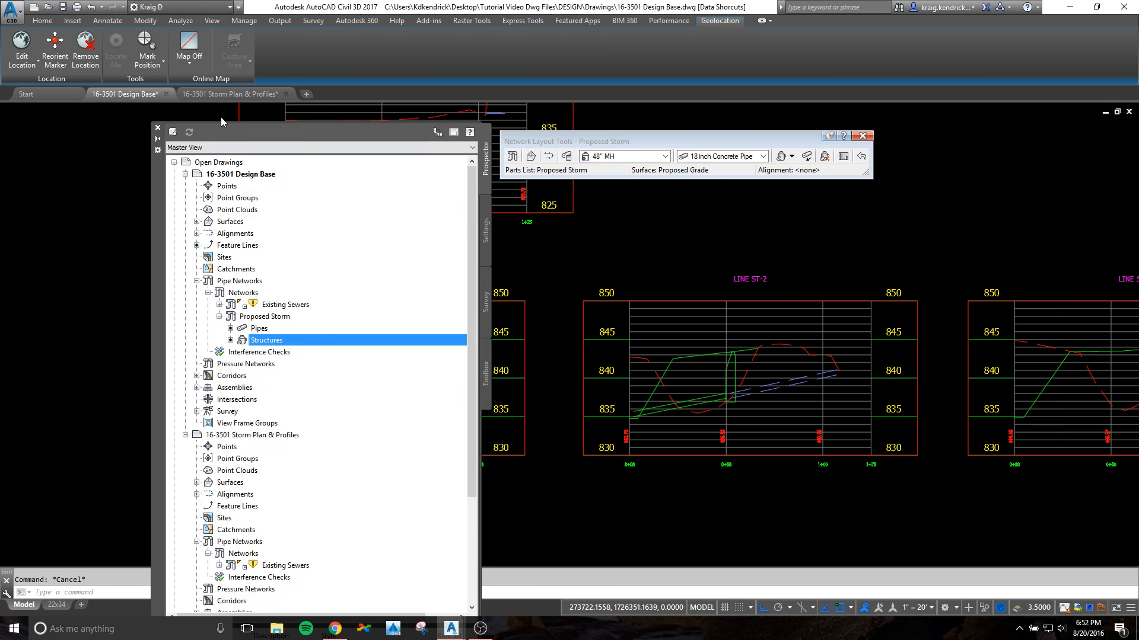
left_click(213, 21)
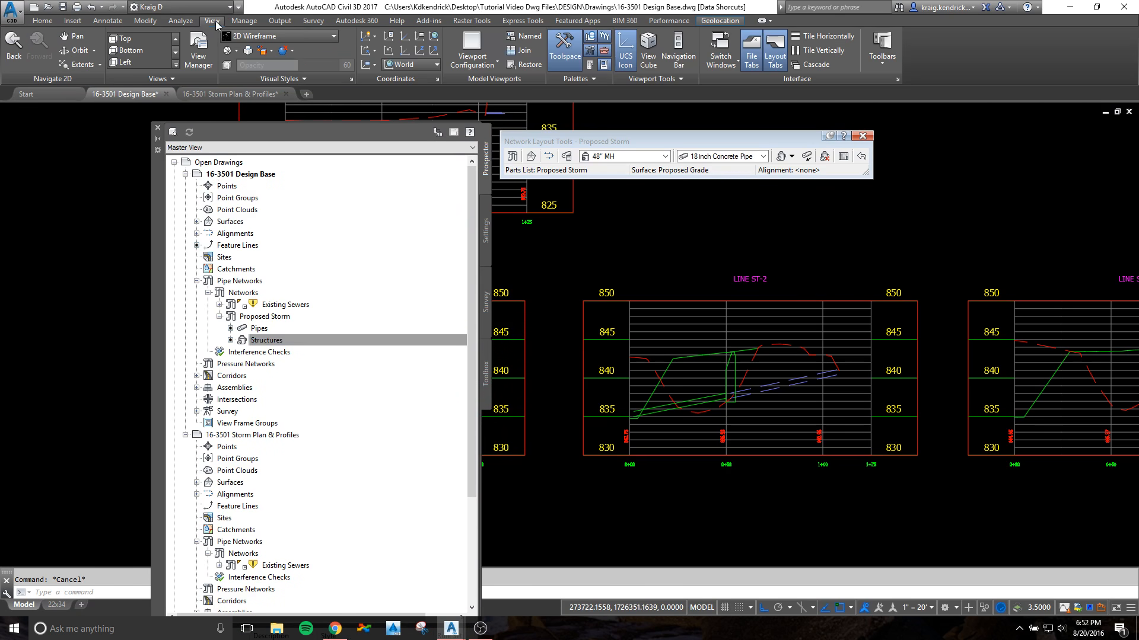
left_click(497, 63)
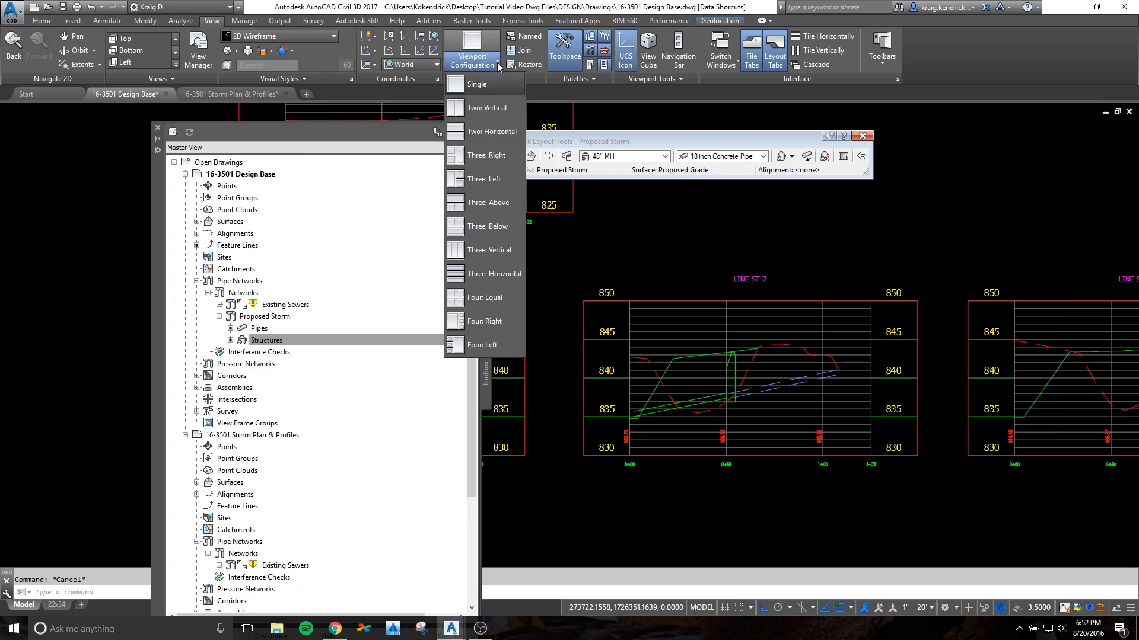
left_click(489, 132)
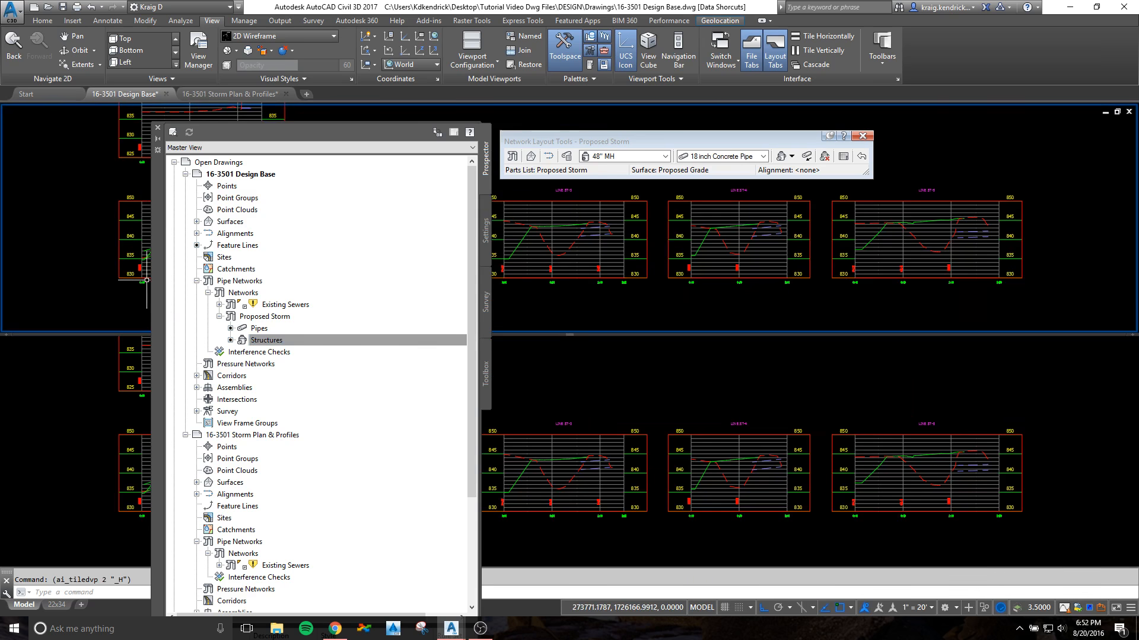
left_click_drag(158, 287, 1, 287)
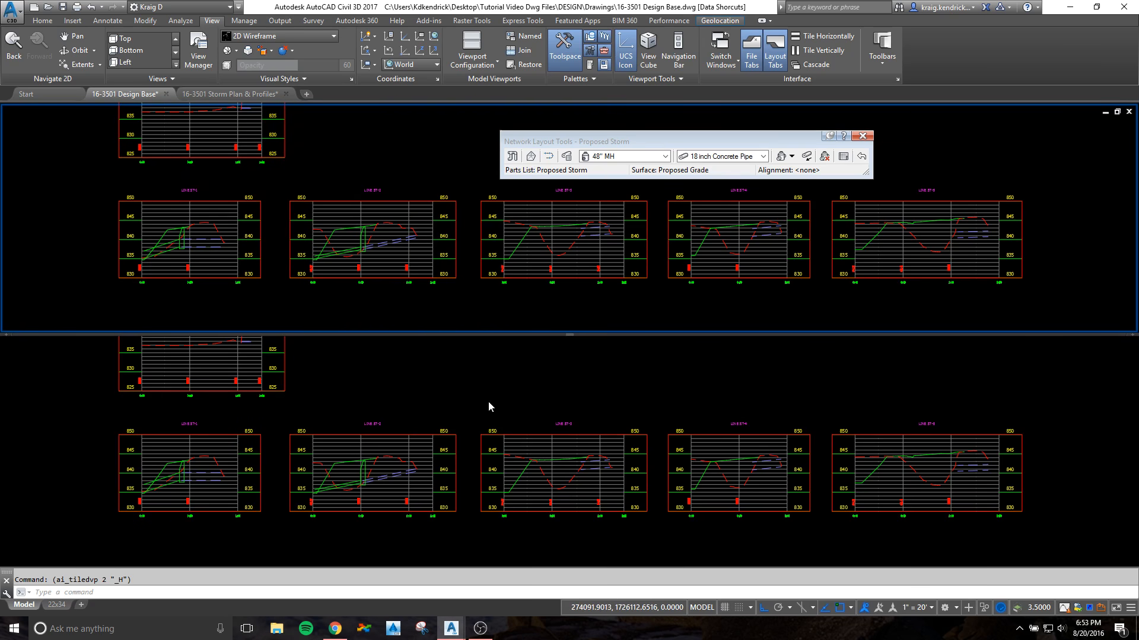
left_click(507, 415)
scroll(508, 401, "up", 3)
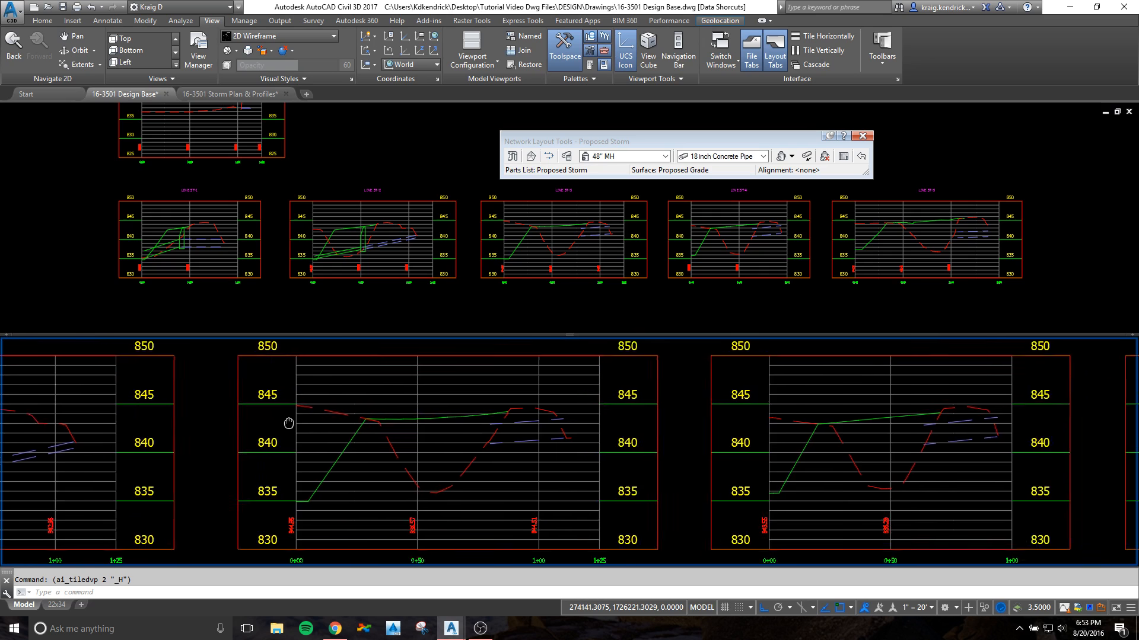
Step: Draw manhole ST-3-1 and its connected pipe from the plan in the LINE ST-3 profile view
left_click(290, 179)
scroll(290, 179, "down", 8)
middle_click_drag(244, 196, 540, 234)
scroll(434, 238, "up", 8)
scroll(356, 256, "up", 6)
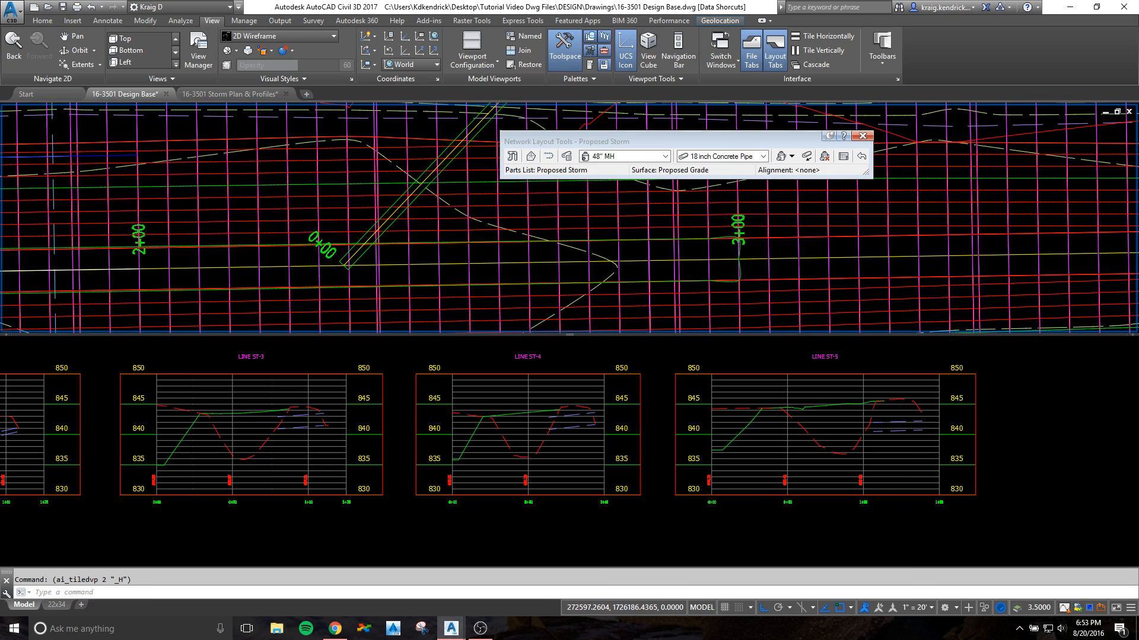
left_click(368, 240)
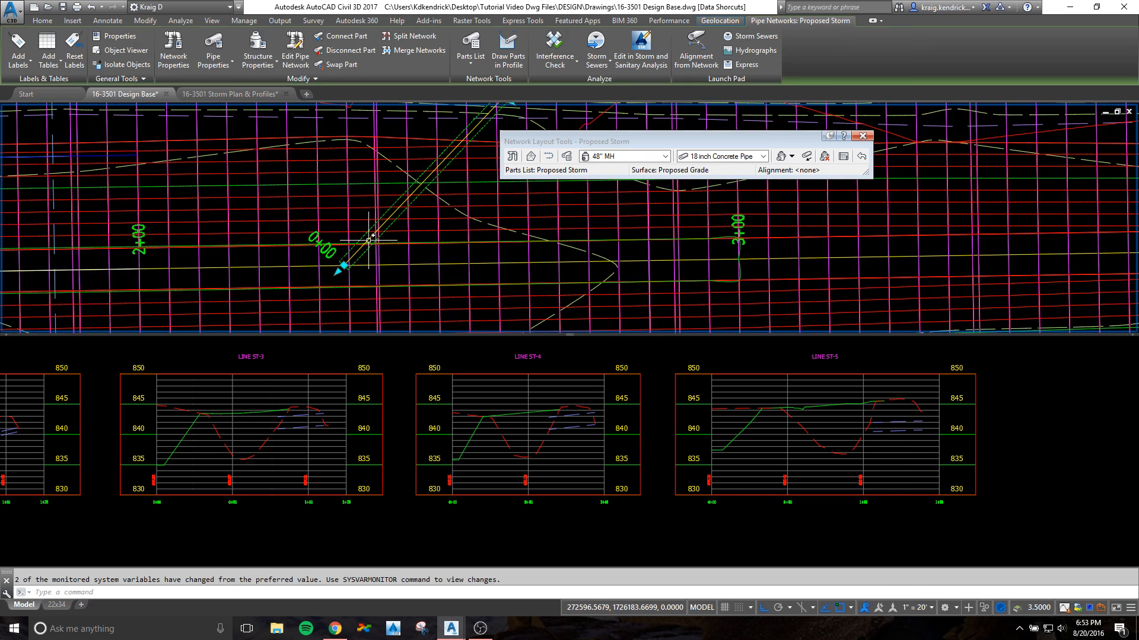
scroll(400, 239, "down", 3)
middle_click_drag(423, 225, 181, 323)
scroll(331, 131, "up", 5)
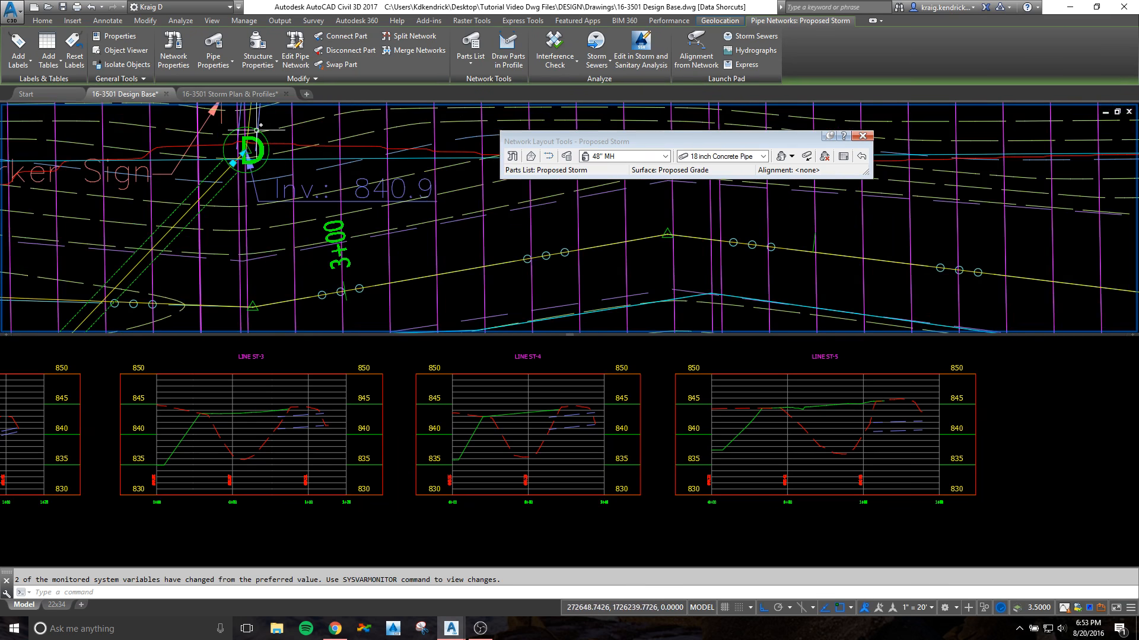
right_click(283, 136)
left_click(323, 253)
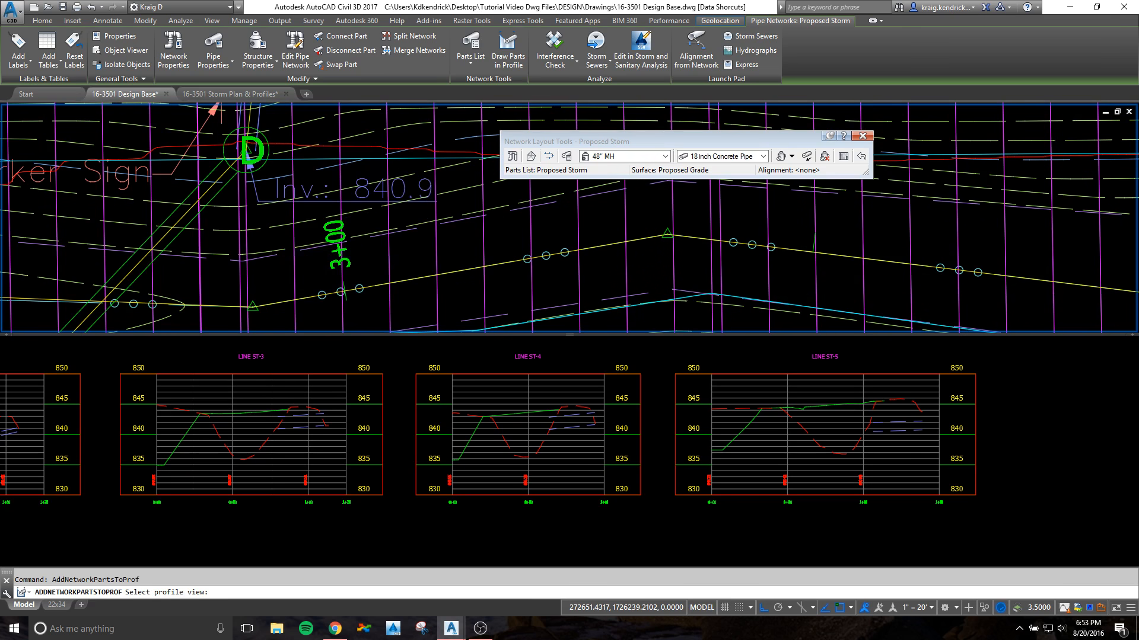
left_click(258, 430)
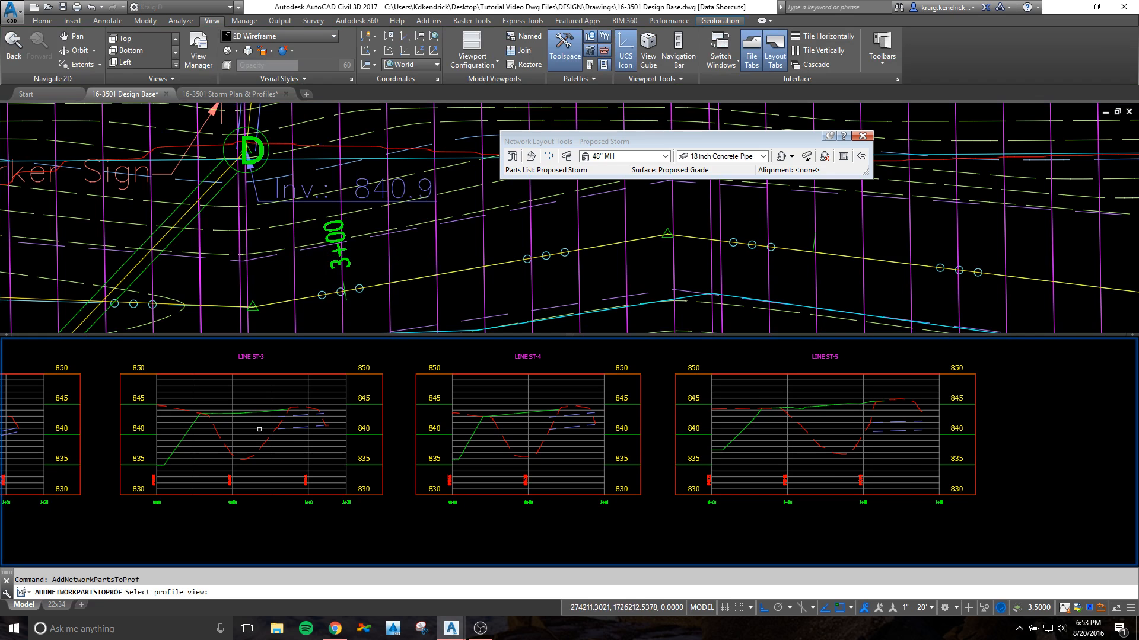
scroll(267, 507, "up", 2)
left_click(261, 461)
Step: Raise the whole pipe in the LINE ST-3 profile view and match its manhole end to the existing culvert's invert
left_click(261, 466)
left_click(184, 478)
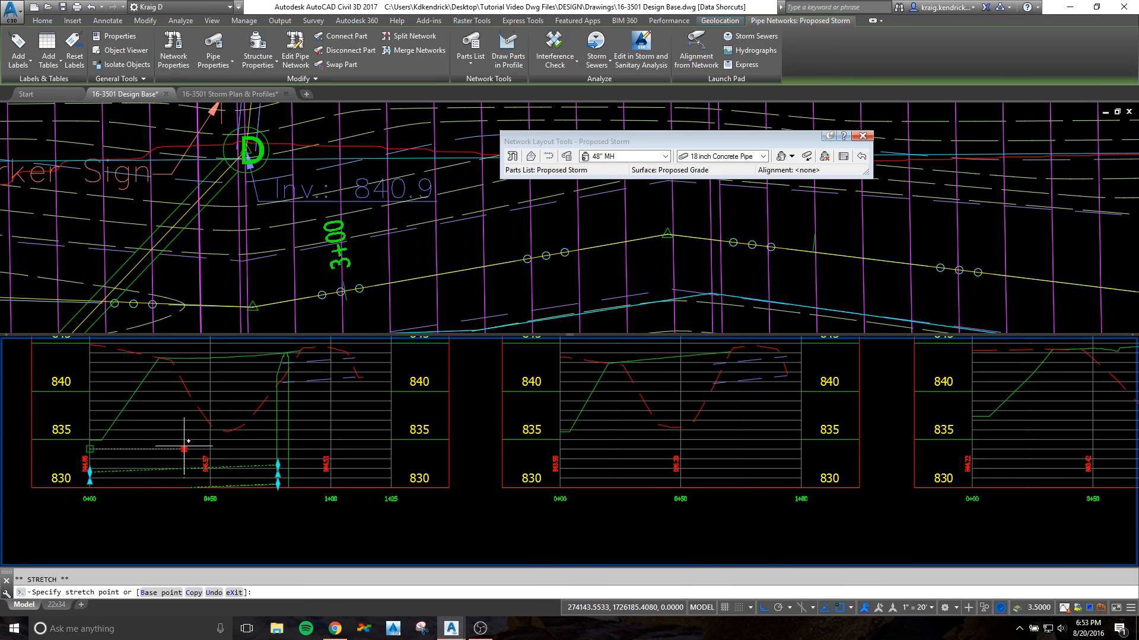
left_click(188, 390)
scroll(227, 422, "up", 5)
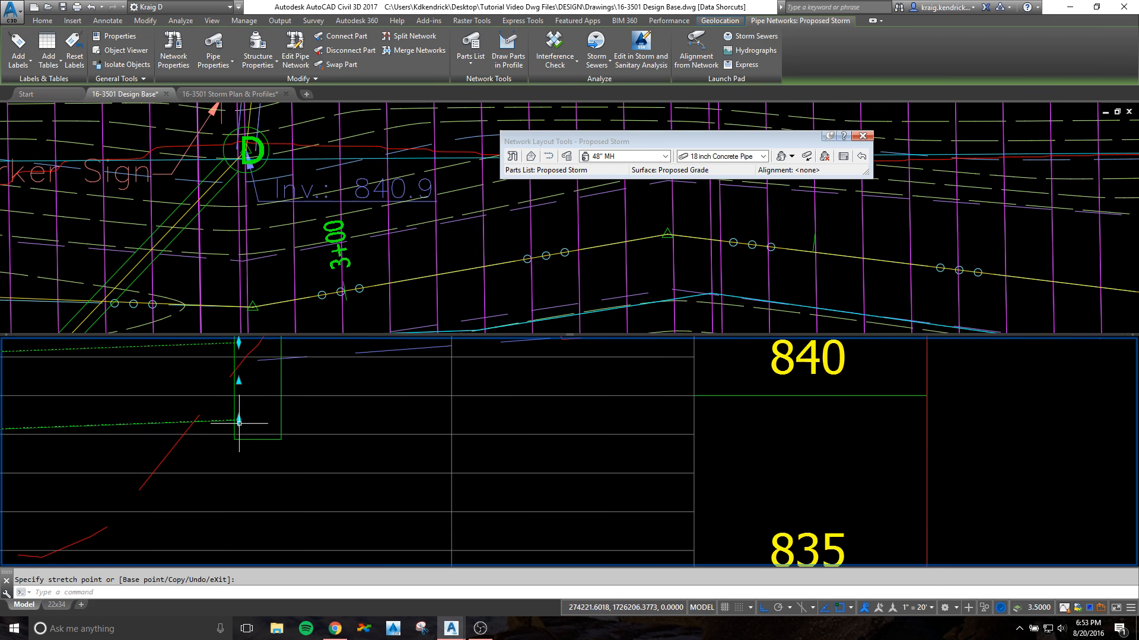
scroll(236, 356, "down", 6)
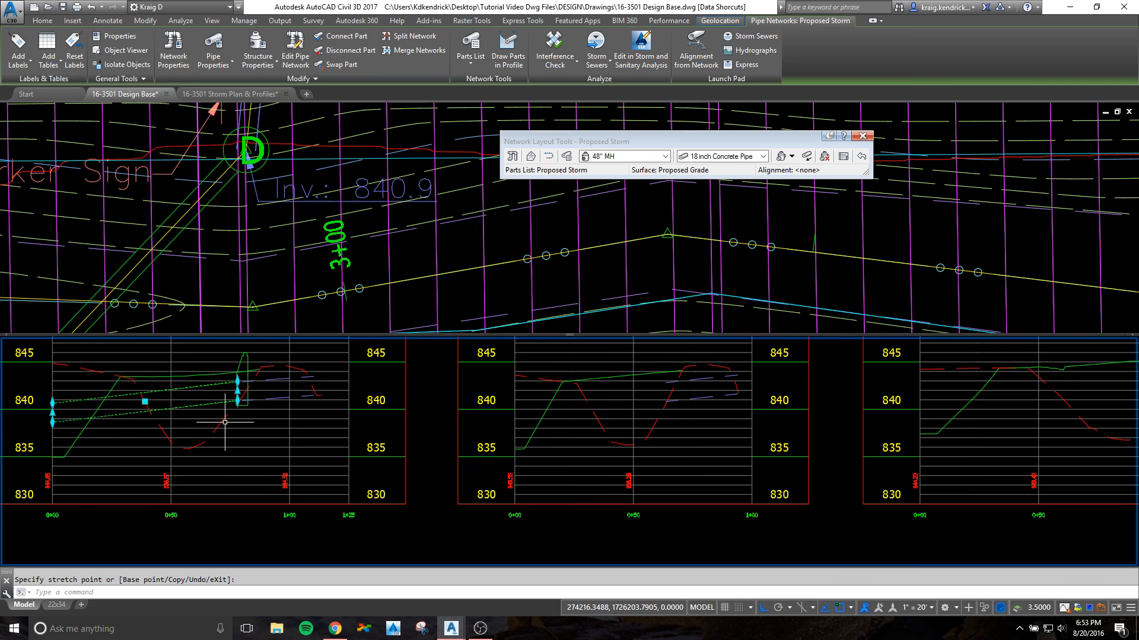
key("Escape")
key("Escape")
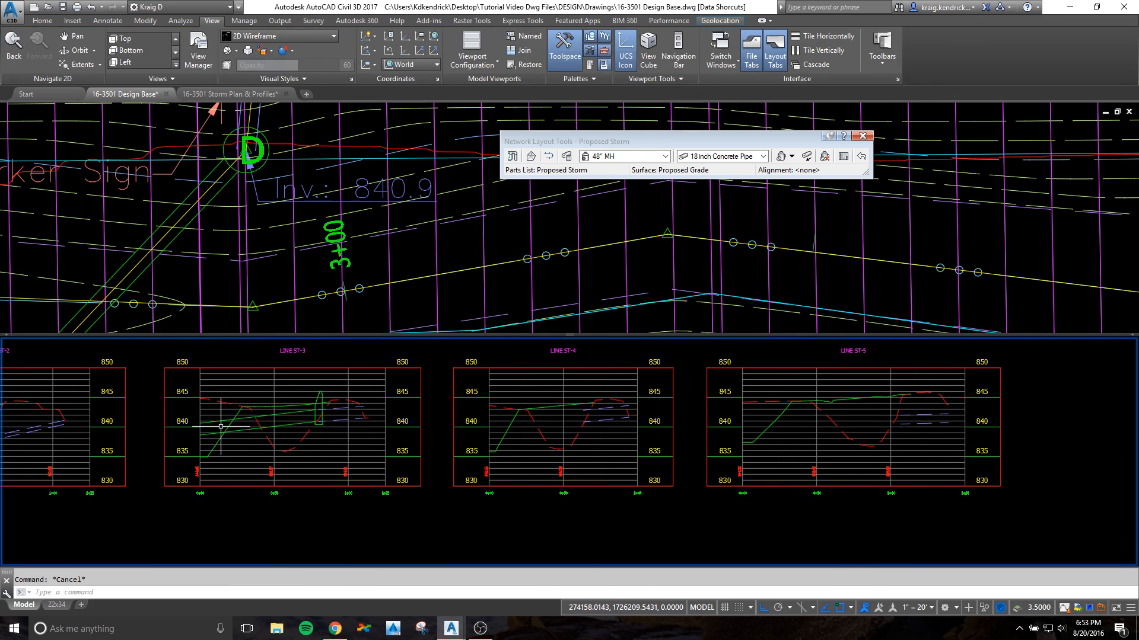
Step: Make the upper plan viewport active for selecting the next storm line's parts
left_click(231, 295)
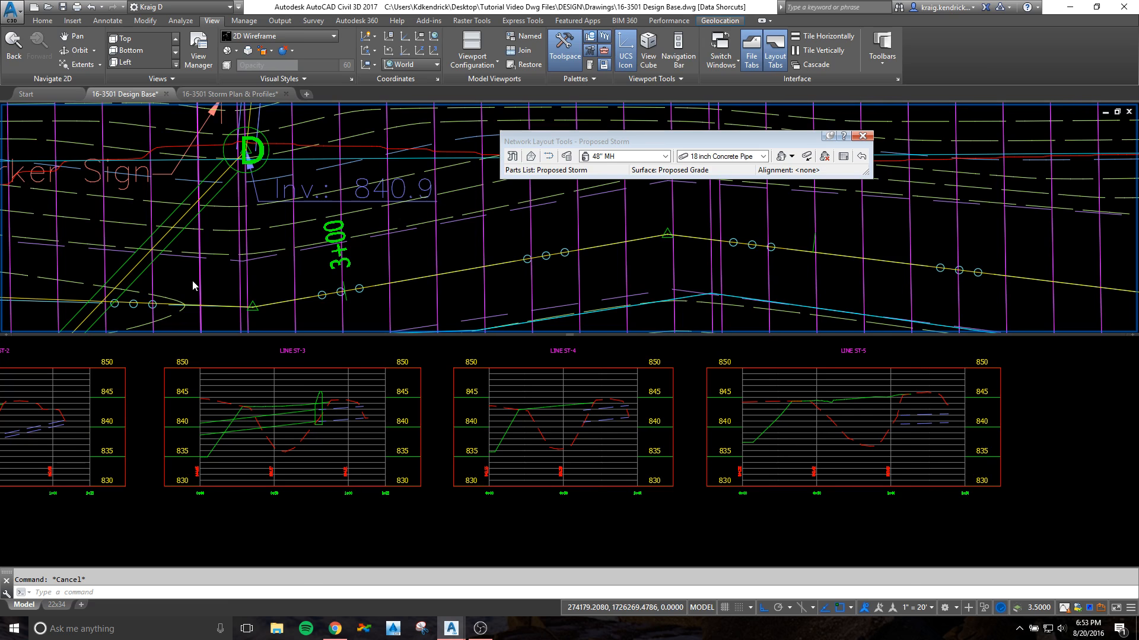
Step: Shorten the LINE ST-3 pipe in plan by pulling its free end back along the alignment toward the manhole, away from station 0+00
scroll(193, 280, "down", 2)
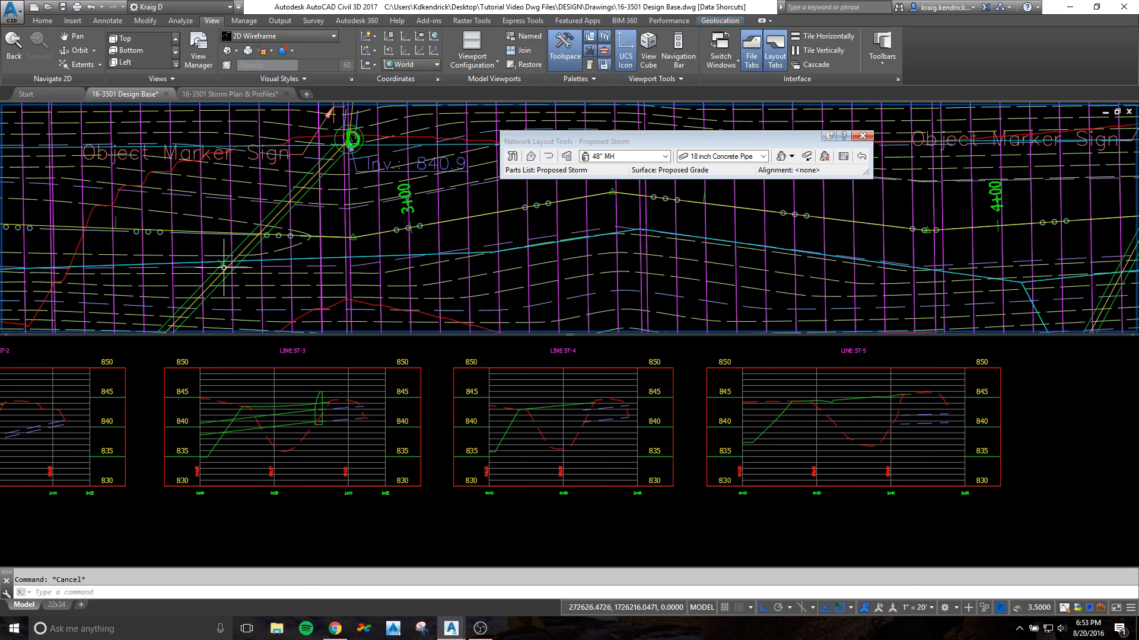
middle_click_drag(215, 289, 253, 204)
middle_click_drag(175, 271, 253, 179)
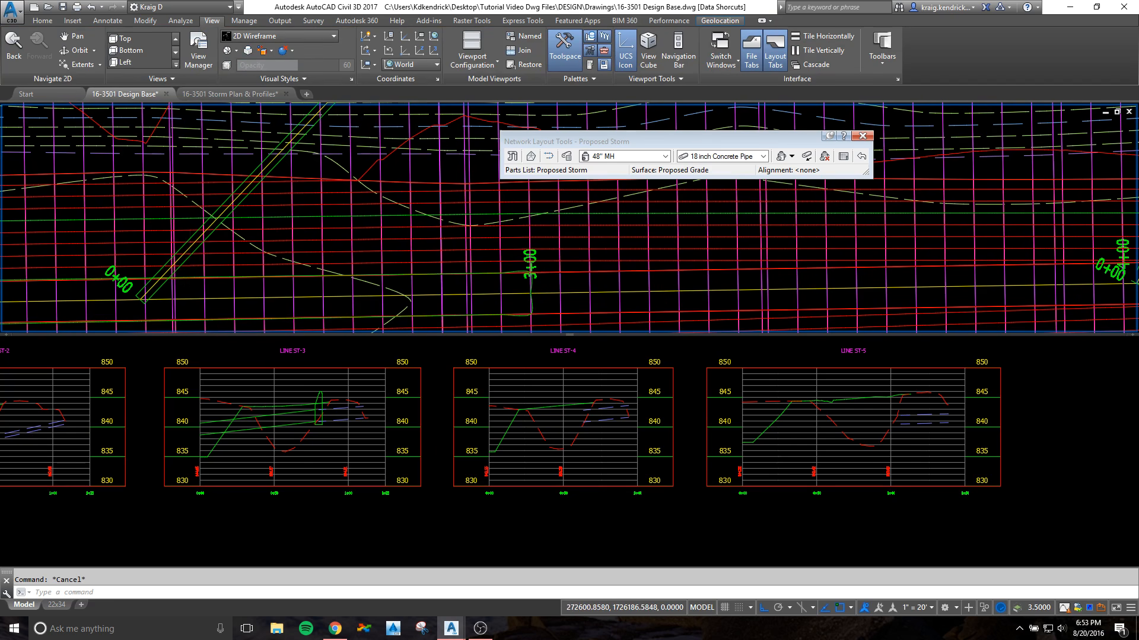
left_click(140, 302)
scroll(173, 287, "up", 4)
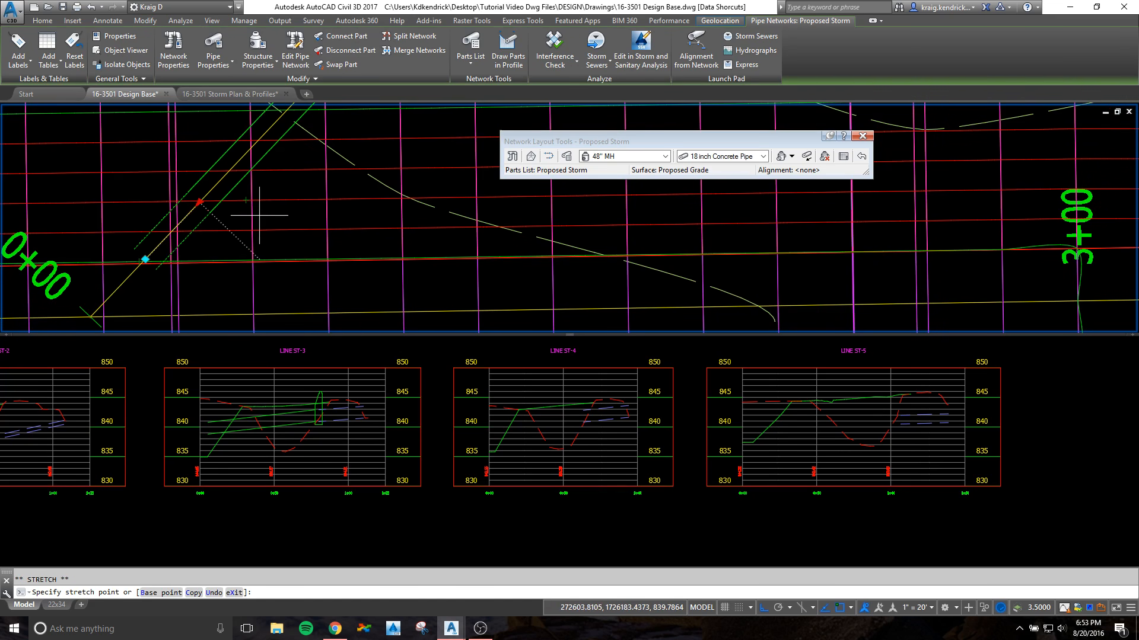
left_click(210, 190)
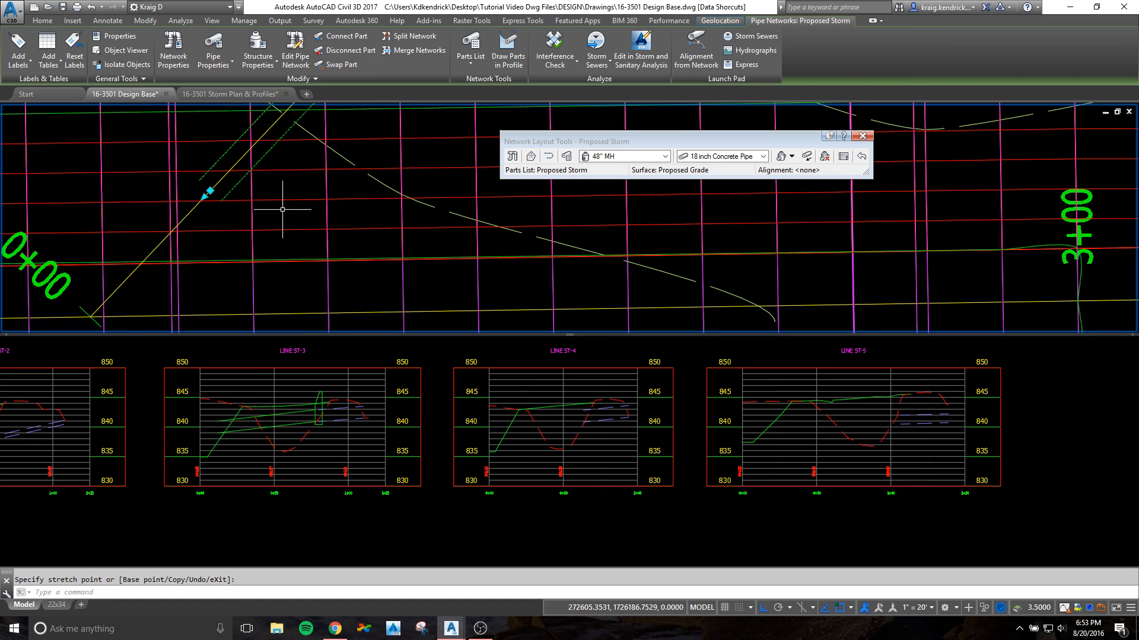
left_click(249, 149)
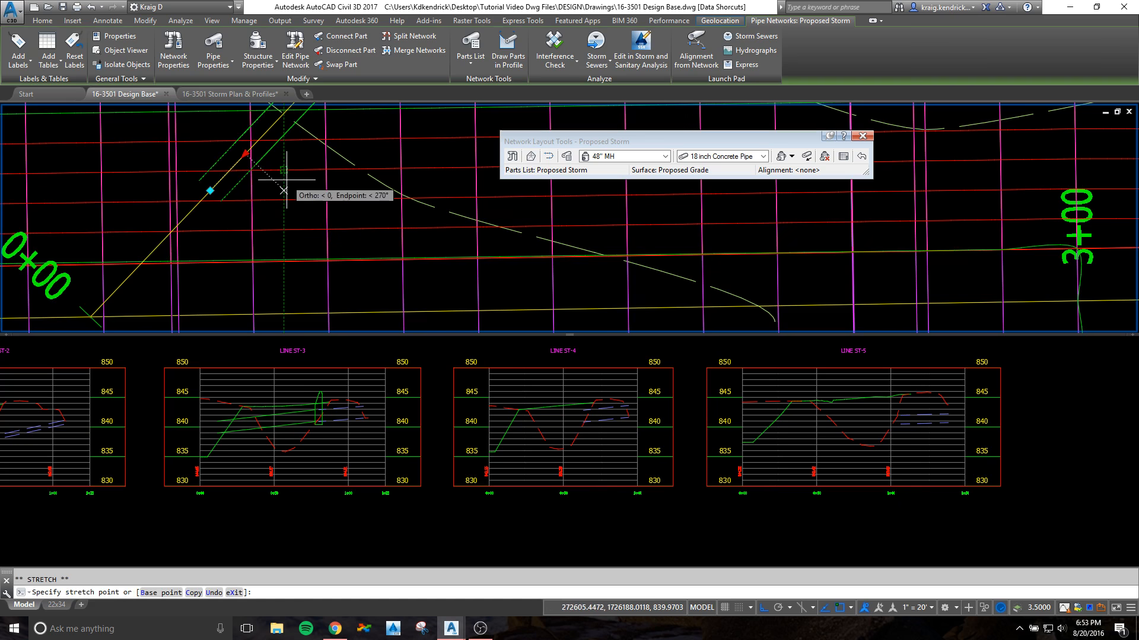
key("Escape")
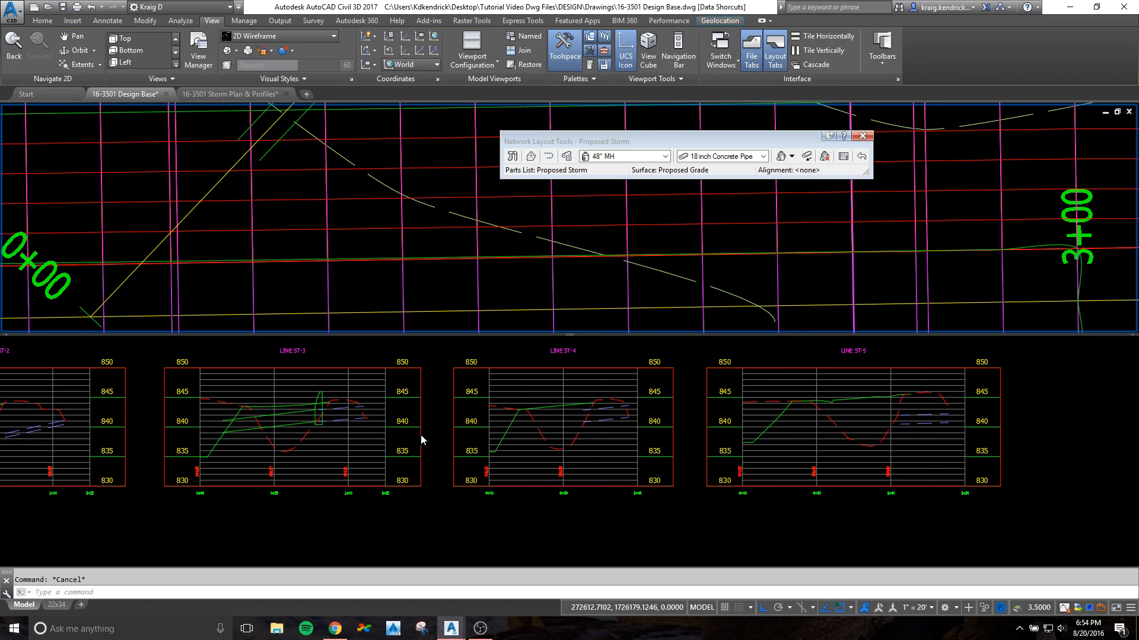
Step: Draw the manhole beside the existing 840.8 invert and its connected pipe from the plan in the LINE ST-4 profile view
left_click(435, 250)
left_click(427, 241)
scroll(427, 241, "down", 6)
middle_click_drag(625, 255, 140, 267)
middle_click_drag(505, 264, 195, 275)
mouse_move(230, 231)
middle_mouse_down()
mouse_move(235, 287)
mouse_move(239, 237)
middle_mouse_up()
scroll(235, 214, "up", 4)
left_click(237, 211)
scroll(240, 224, "down", 4)
middle_click_drag(310, 180, 288, 311)
scroll(302, 212, "up", 4)
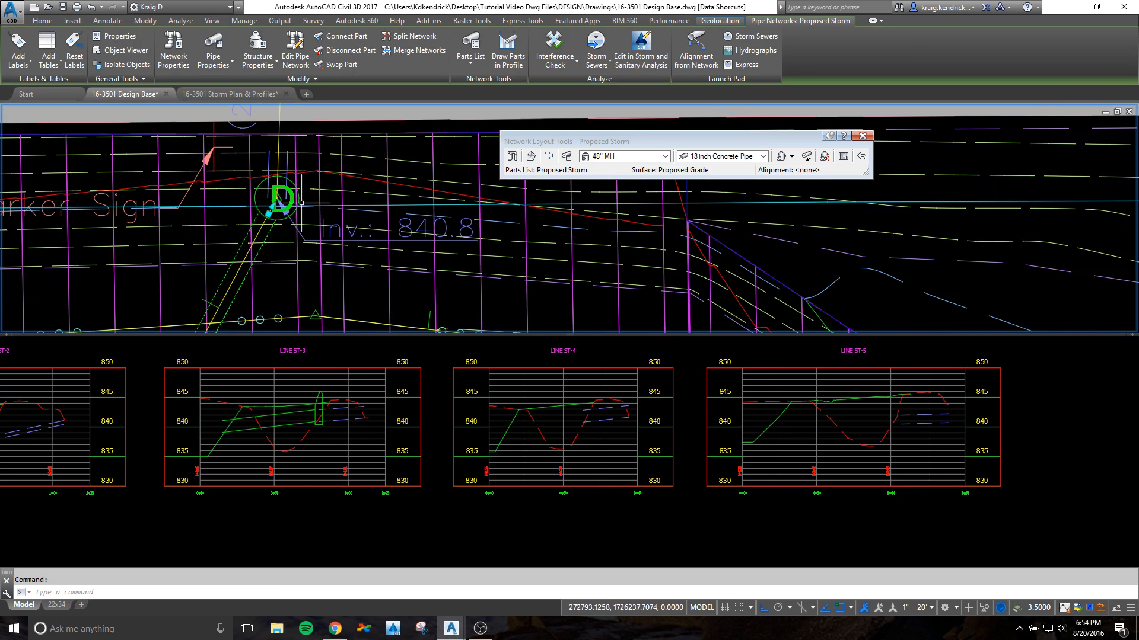
left_click(293, 183)
right_click(317, 183)
left_click(381, 297)
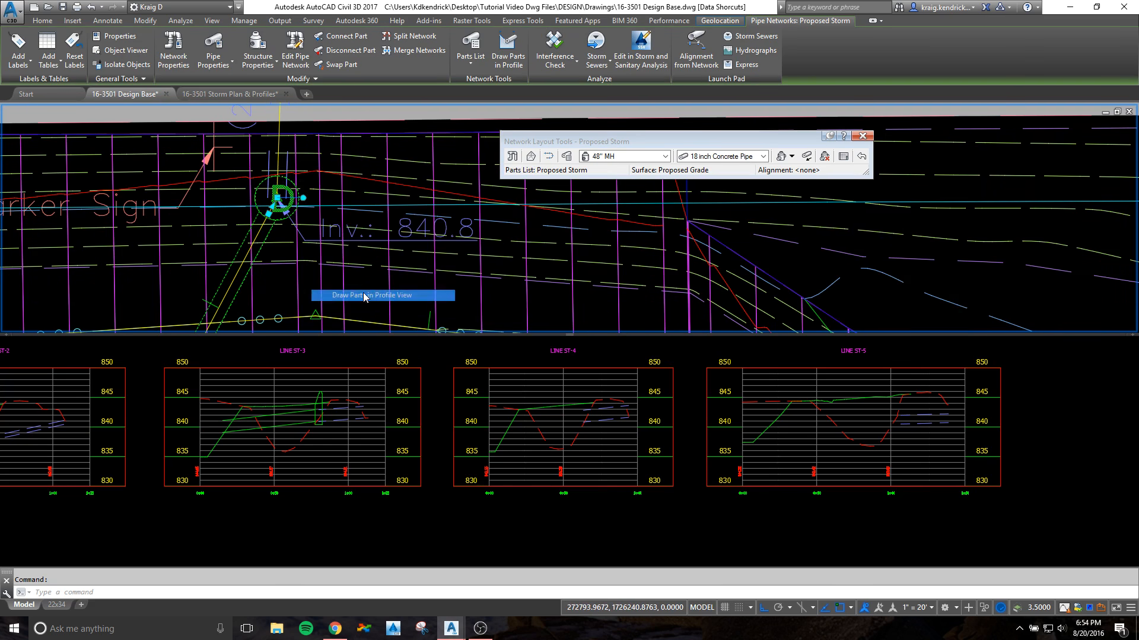
left_click(582, 443)
left_click(586, 440)
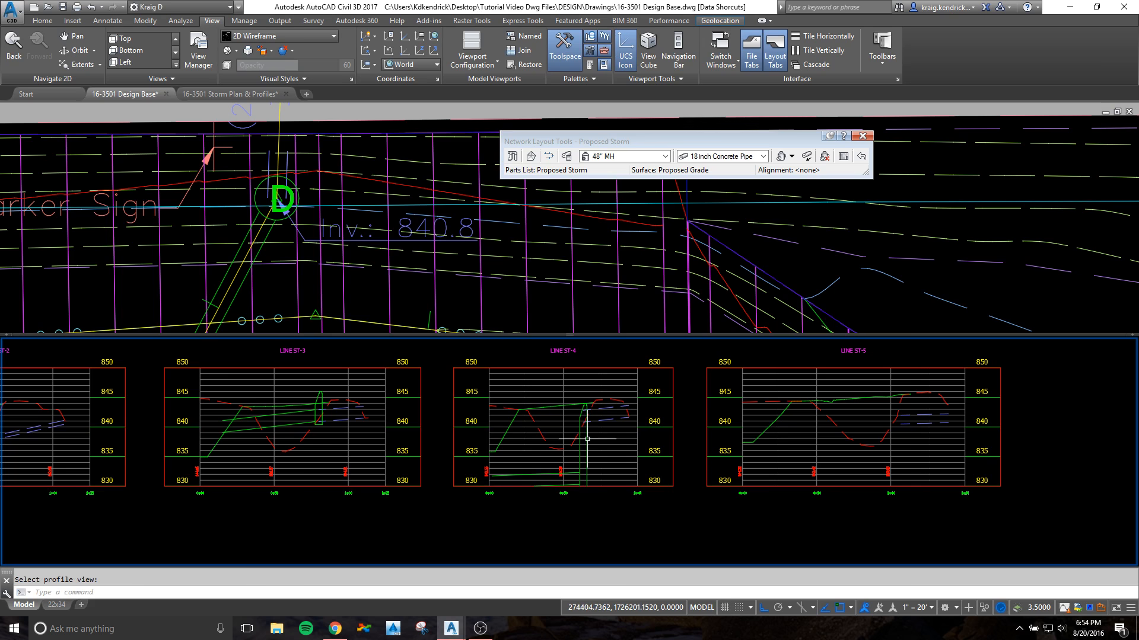
Step: Raise the whole pipe in the LINE ST-4 profile view toward the level of the existing culvert
left_click(542, 474)
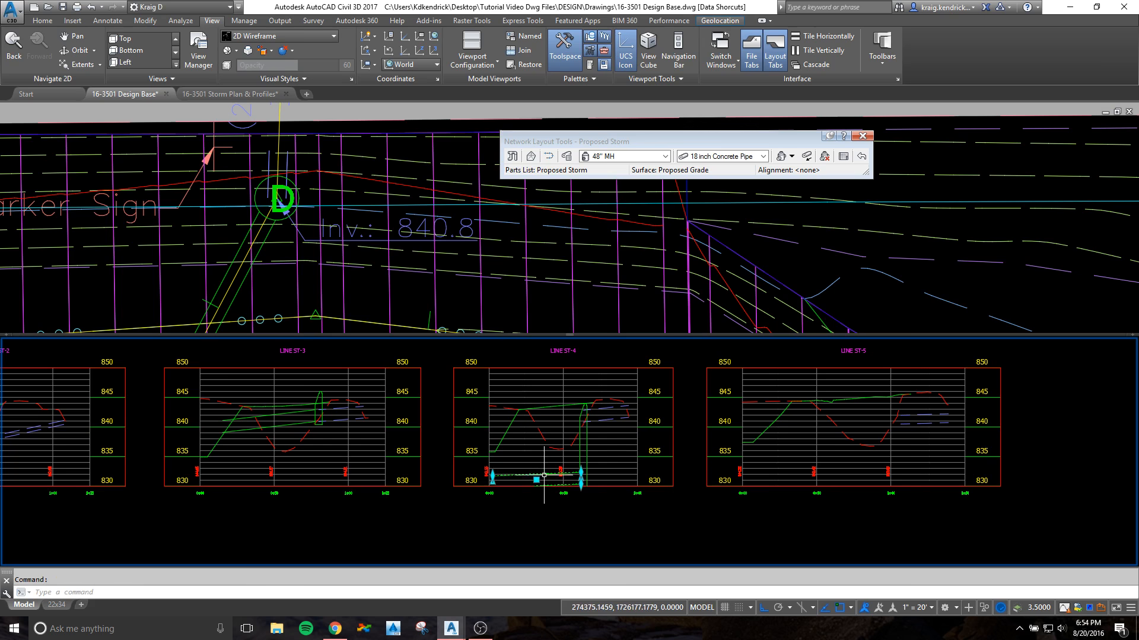
left_click(537, 475)
scroll(554, 452, "up", 4)
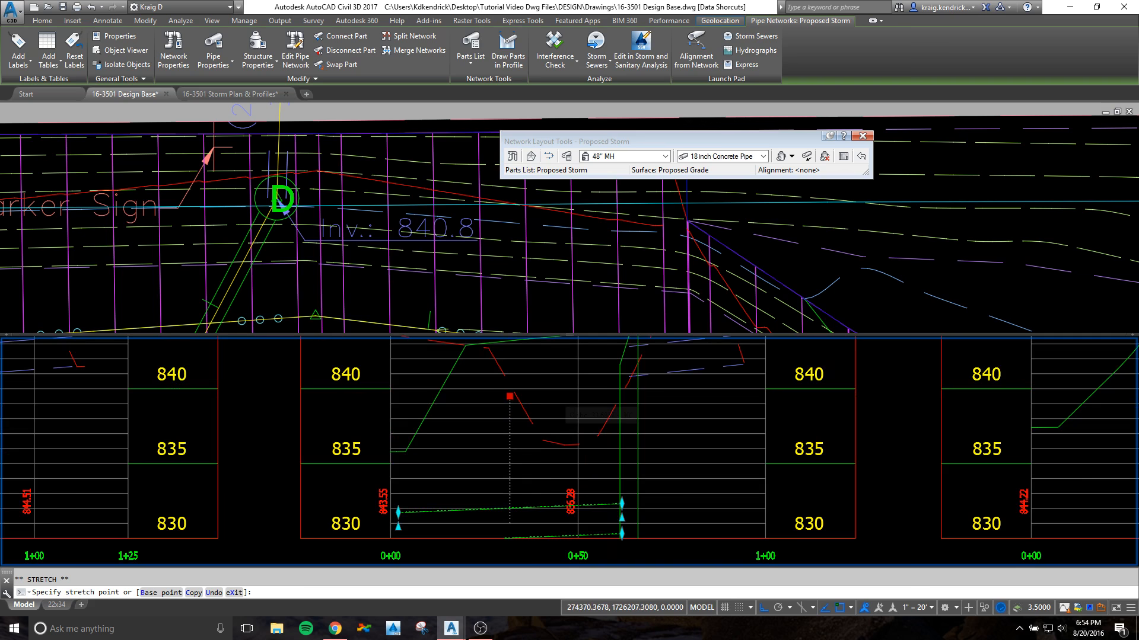
left_click(510, 396)
key("Escape")
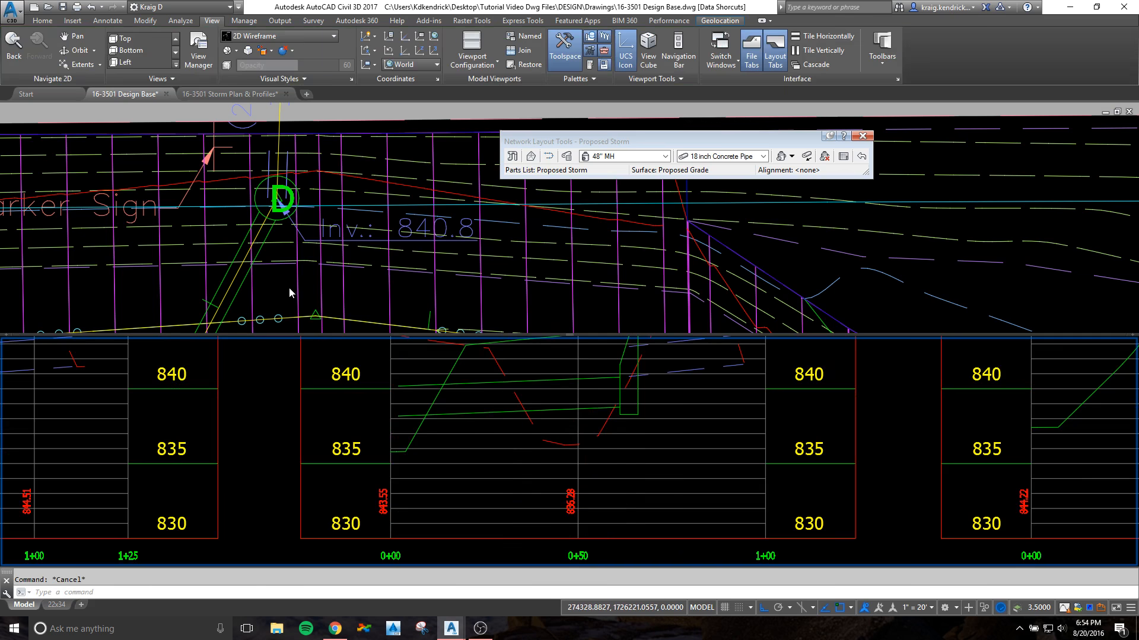
Step: Select the LINE ST-5 manhole beside the existing 18" RCP and its connected pipe in plan
left_click(288, 288)
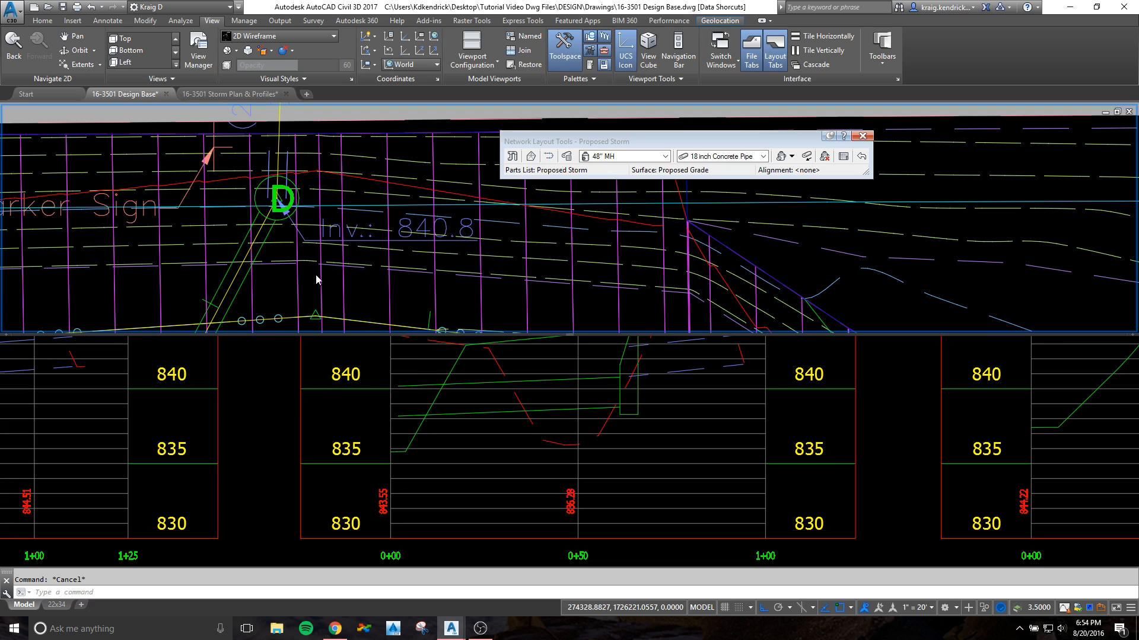
scroll(409, 294, "down", 1)
scroll(454, 297, "down", 7)
middle_click_drag(715, 292, 403, 290)
scroll(541, 237, "up", 4)
scroll(322, 149, "up", 4)
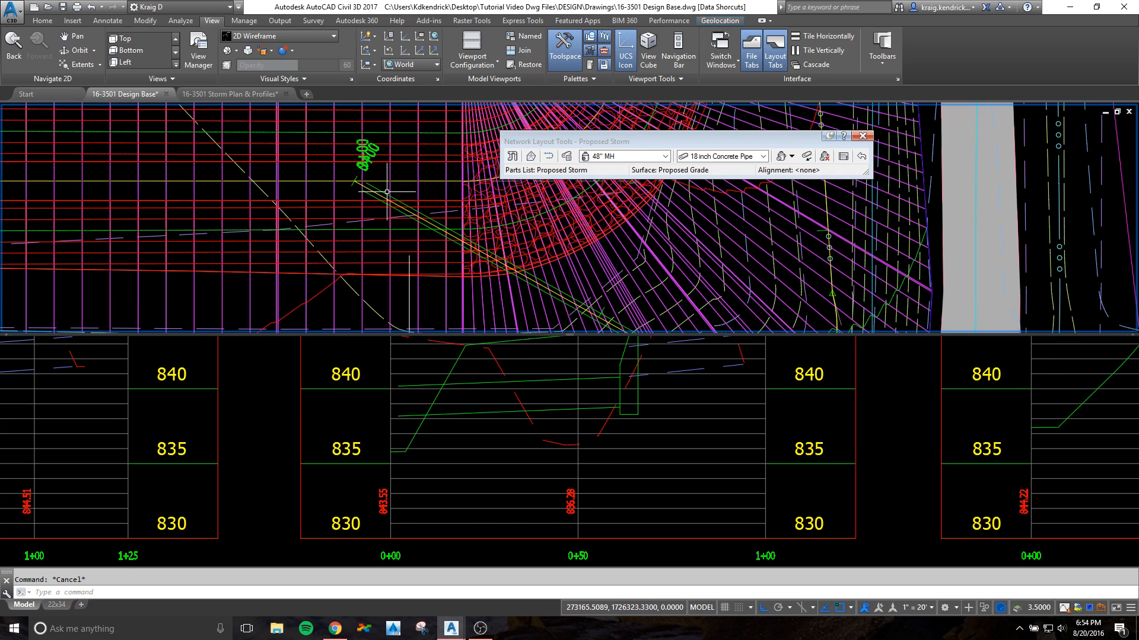
scroll(458, 231, "down", 2)
middle_click_drag(559, 282, 368, 176)
scroll(423, 224, "down", 2)
scroll(488, 264, "up", 4)
scroll(499, 263, "up", 2)
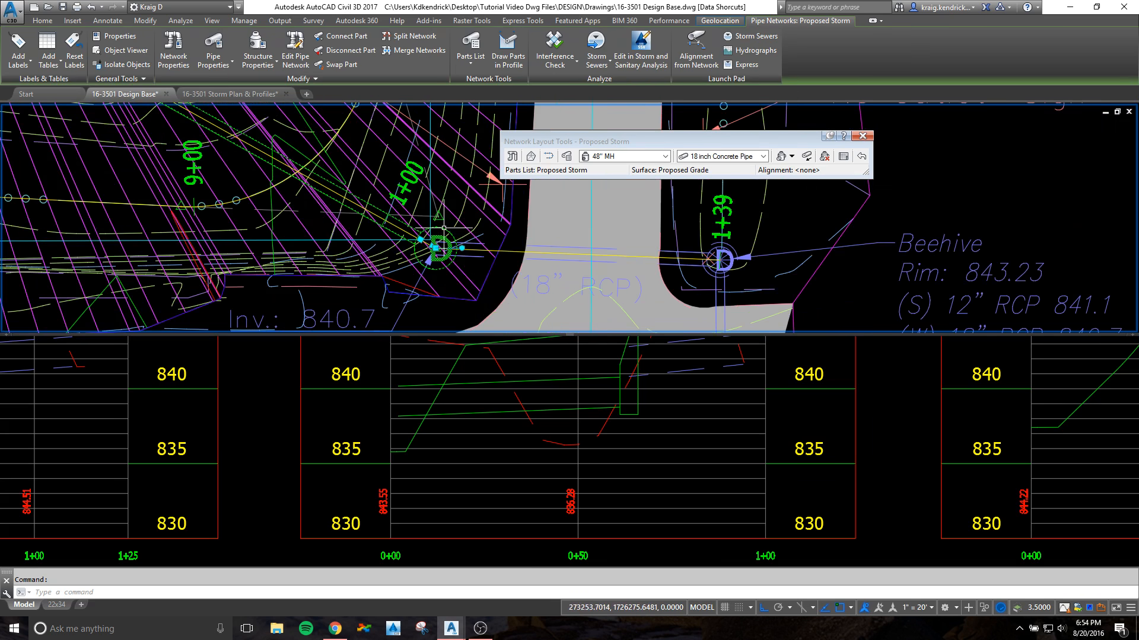
Step: Try to draw the selected LINE ST-5 parts in the LINE ST-4 profile view, and undo the placement
right_click(378, 154)
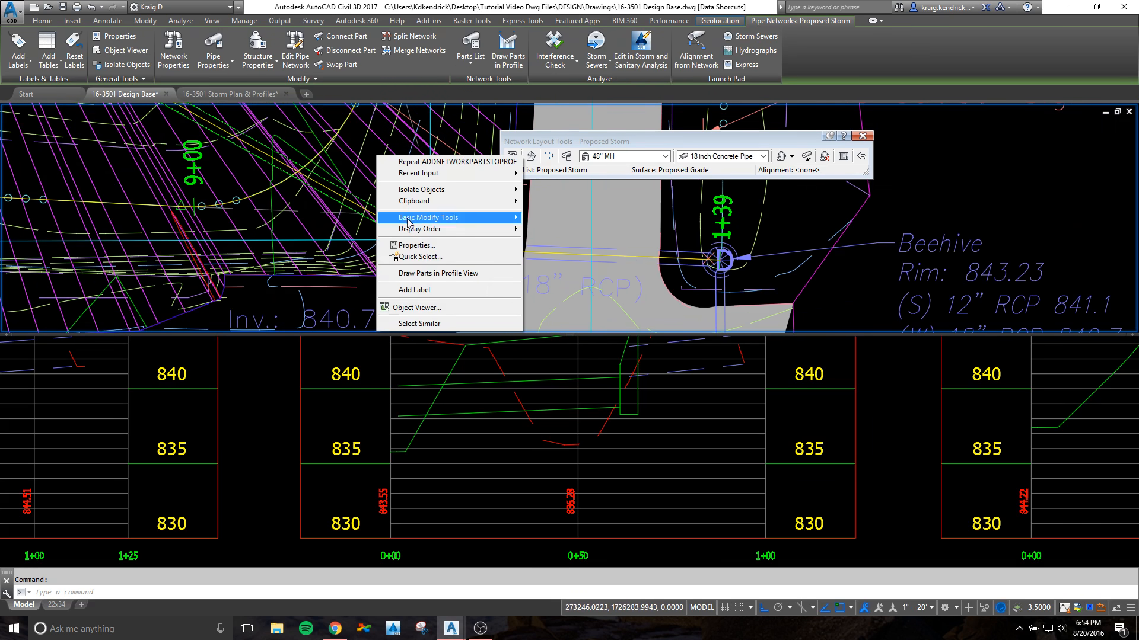
left_click(434, 273)
left_click(545, 391)
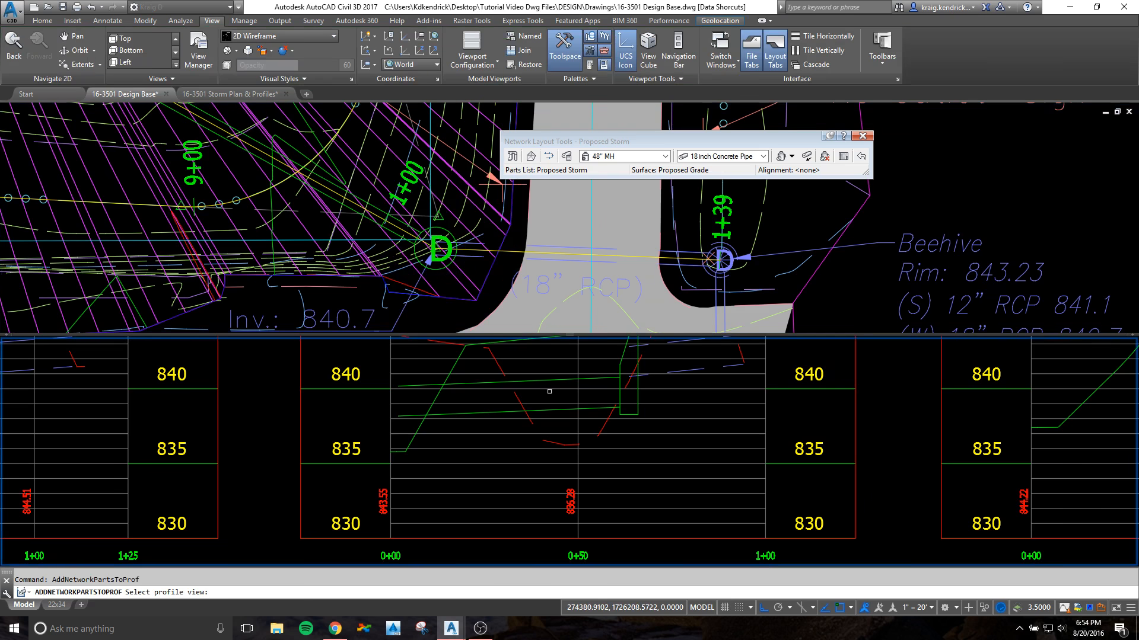
left_click(550, 389)
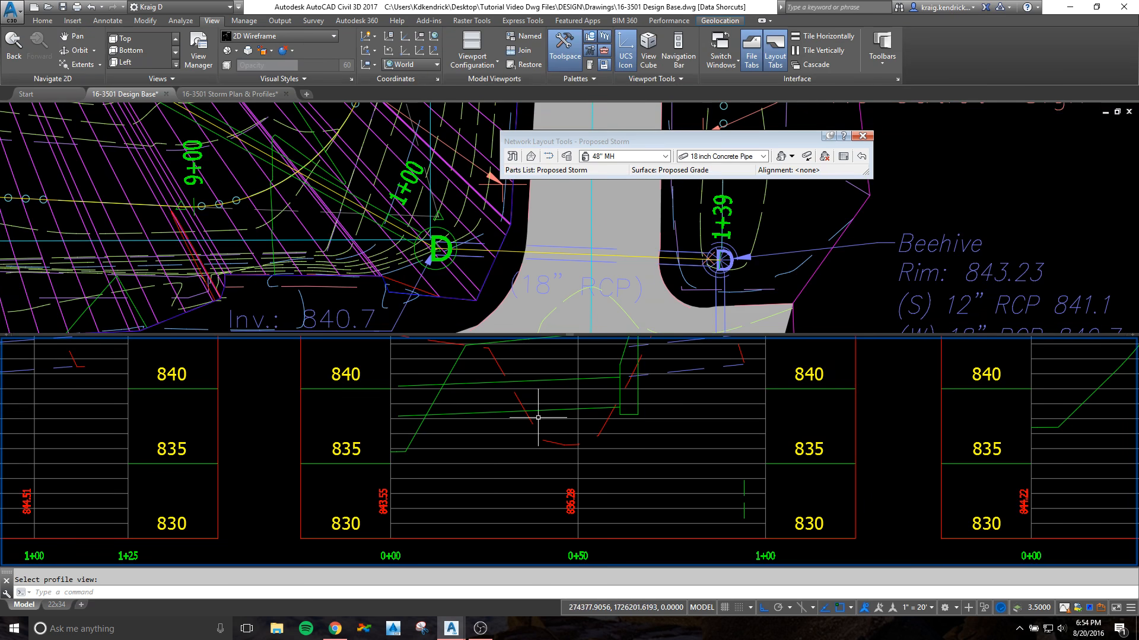
key("Return")
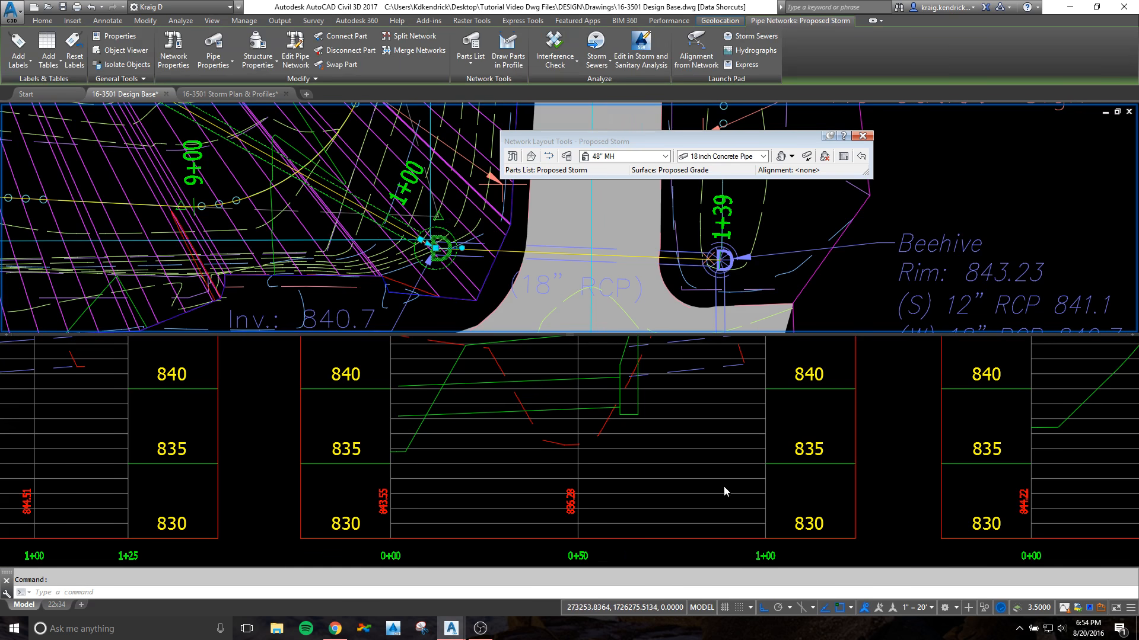
Step: Draw the selected manhole and pipe in the LINE ST-5 profile view
scroll(724, 488, "down", 2)
left_click(795, 482)
scroll(800, 485, "down", 2)
middle_click_drag(991, 536, 415, 520)
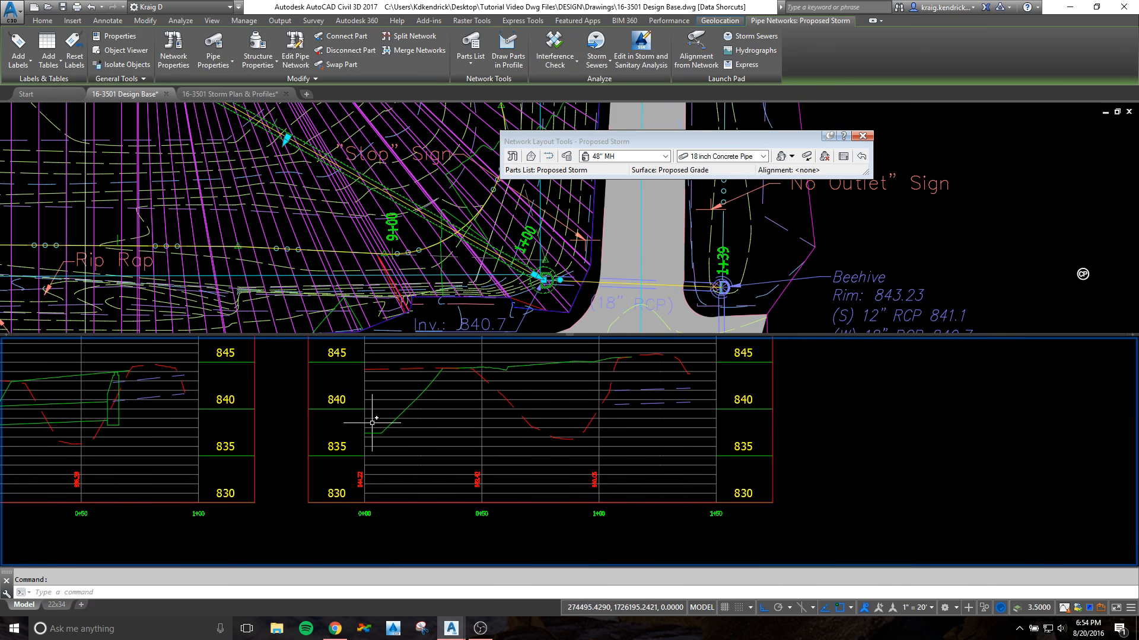
middle_click_drag(372, 423, 364, 459)
right_click(521, 300)
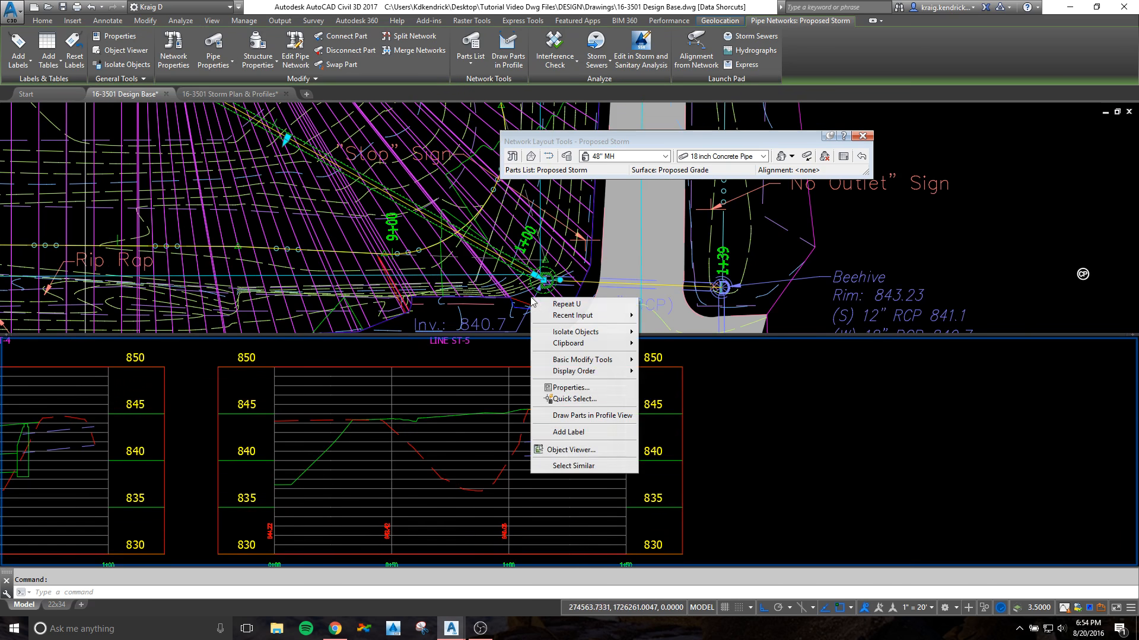
left_click(584, 411)
left_click(473, 443)
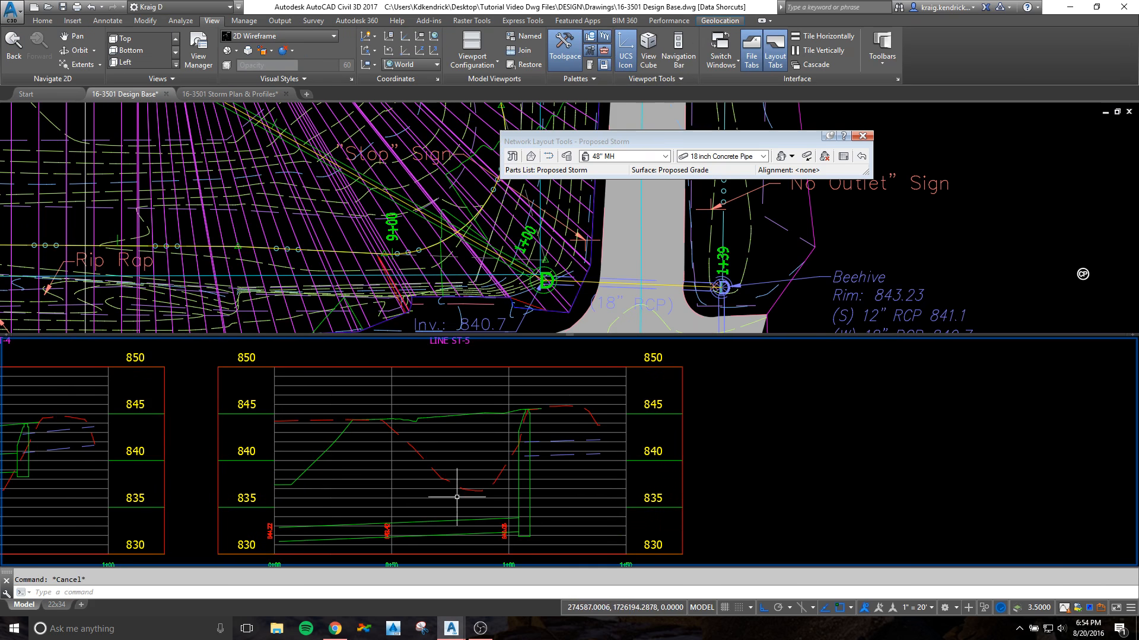
Step: Raise the whole pipe in the LINE ST-5 profile view and match its manhole end to the existing culvert's invert
left_click(453, 519)
key("Escape")
left_click(428, 528)
left_click(400, 530)
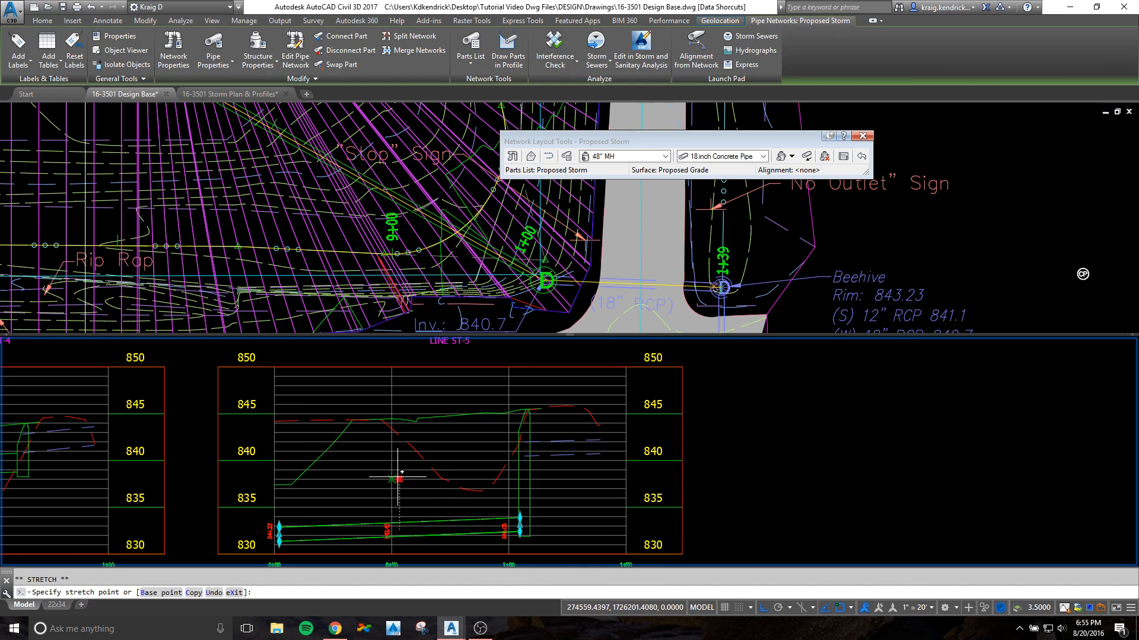
scroll(508, 464, "up", 5)
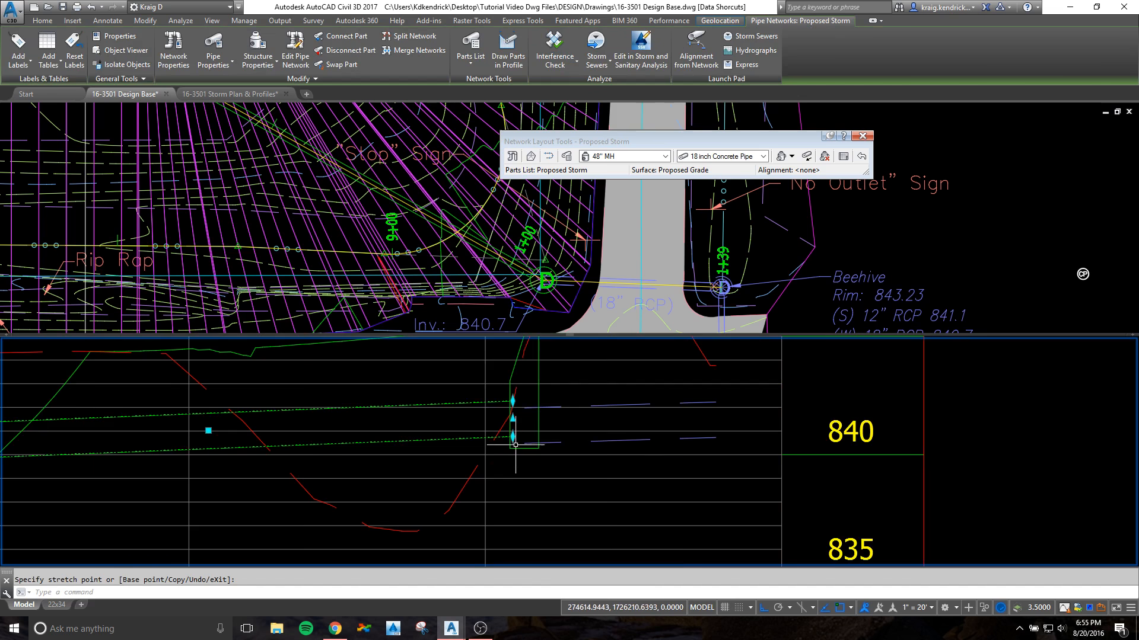
scroll(508, 432, "down", 5)
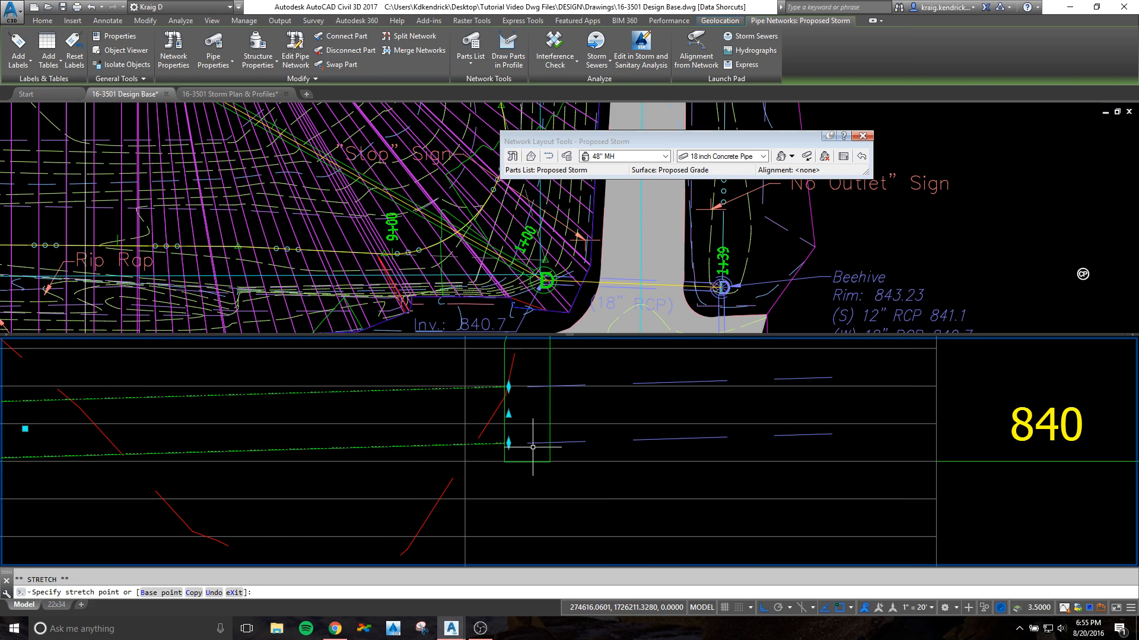
scroll(377, 459, "up", 6)
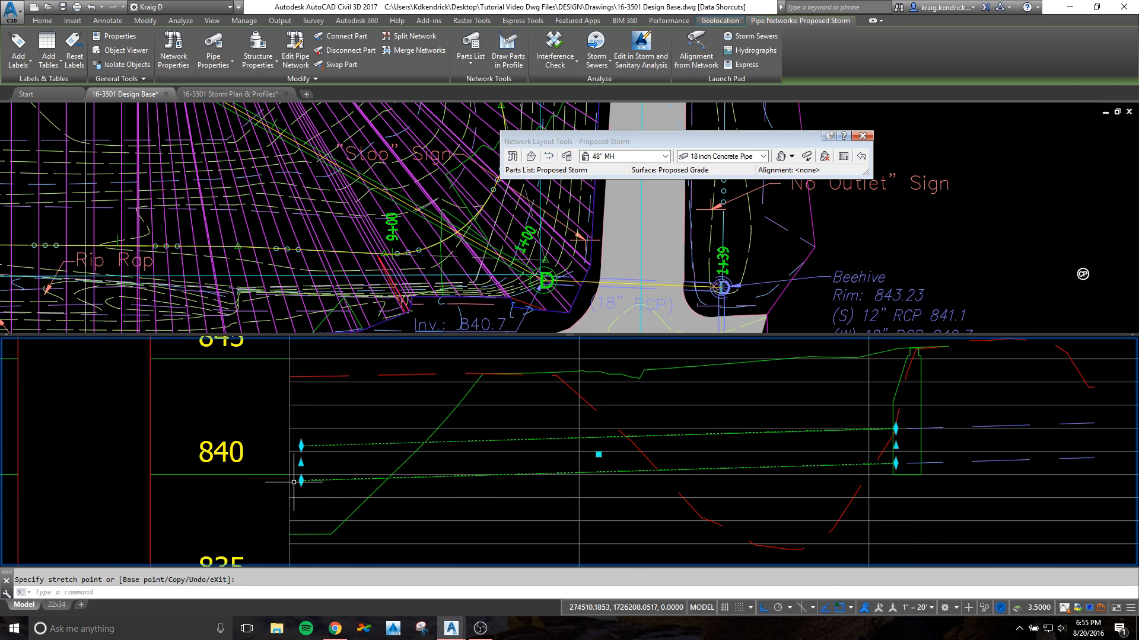
Step: Lower the outlet end of the LINE ST-5 pipe to the proposed grade line near station 0+00 and clear the selection
left_click(302, 534)
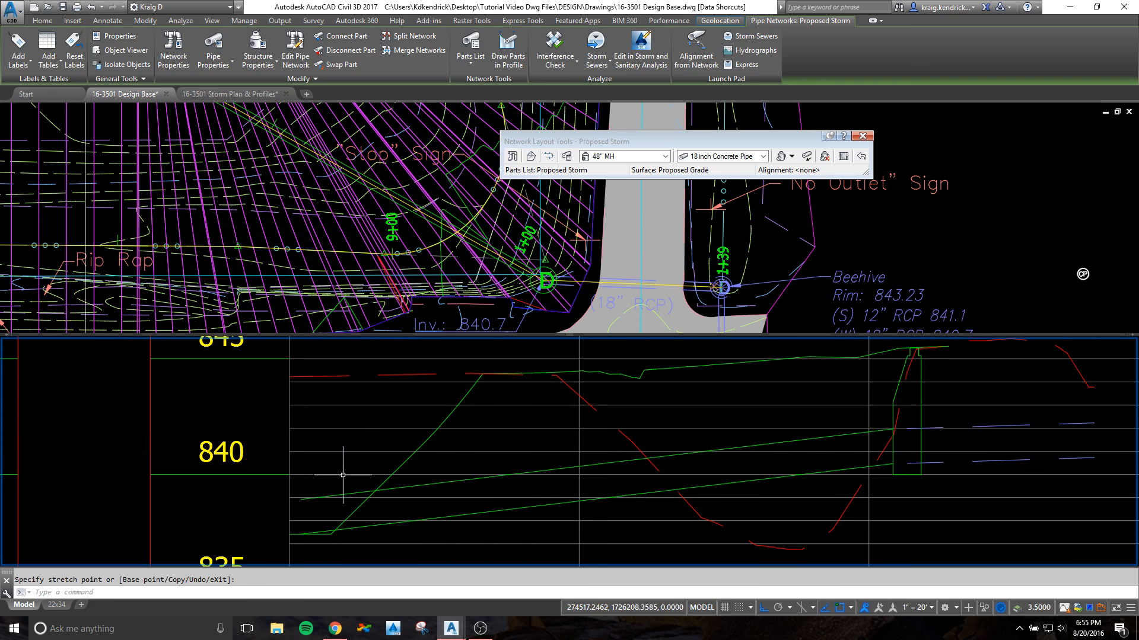
key("Escape")
middle_click_drag(347, 201, 481, 277)
left_click(478, 415)
key("Escape")
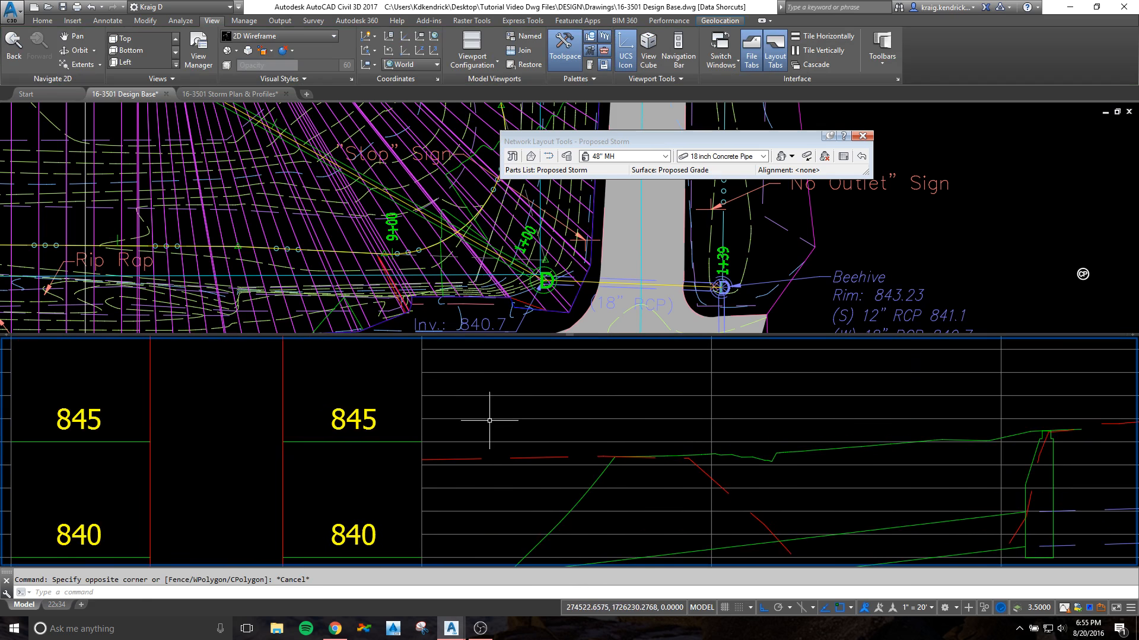
Step: Set up the Add Labels tool with the Pipe Network feature and the Entire Network Profile label type for labelling LINE ST-1
scroll(490, 421, "down", 6)
scroll(495, 420, "down", 2)
middle_click_drag(320, 478, 569, 463)
scroll(320, 397, "up", 4)
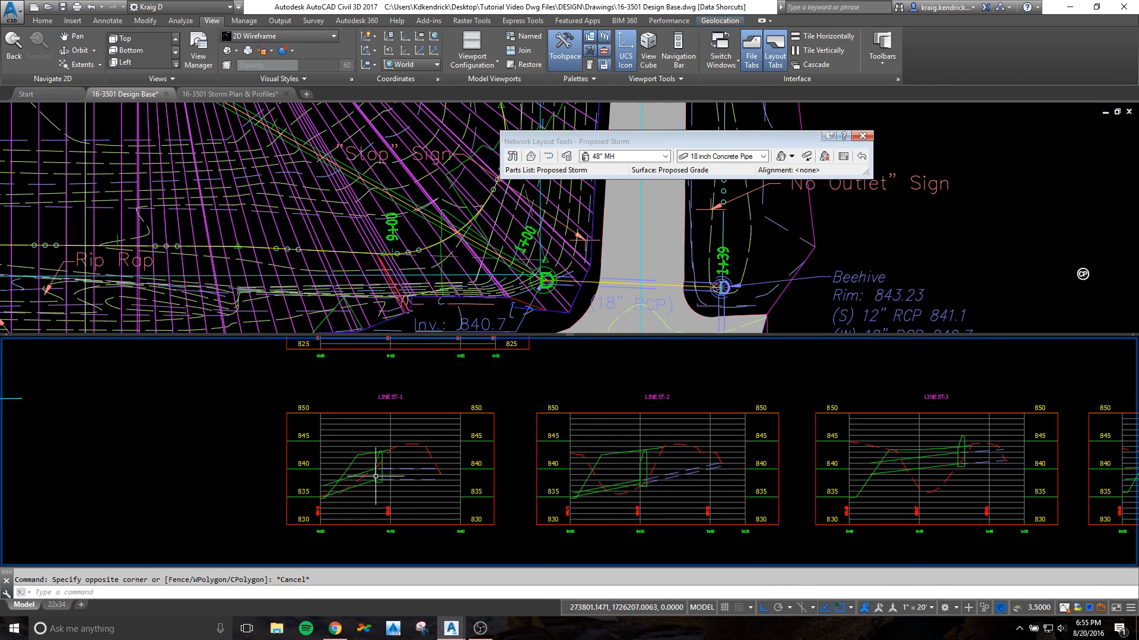
scroll(375, 474, "up", 2)
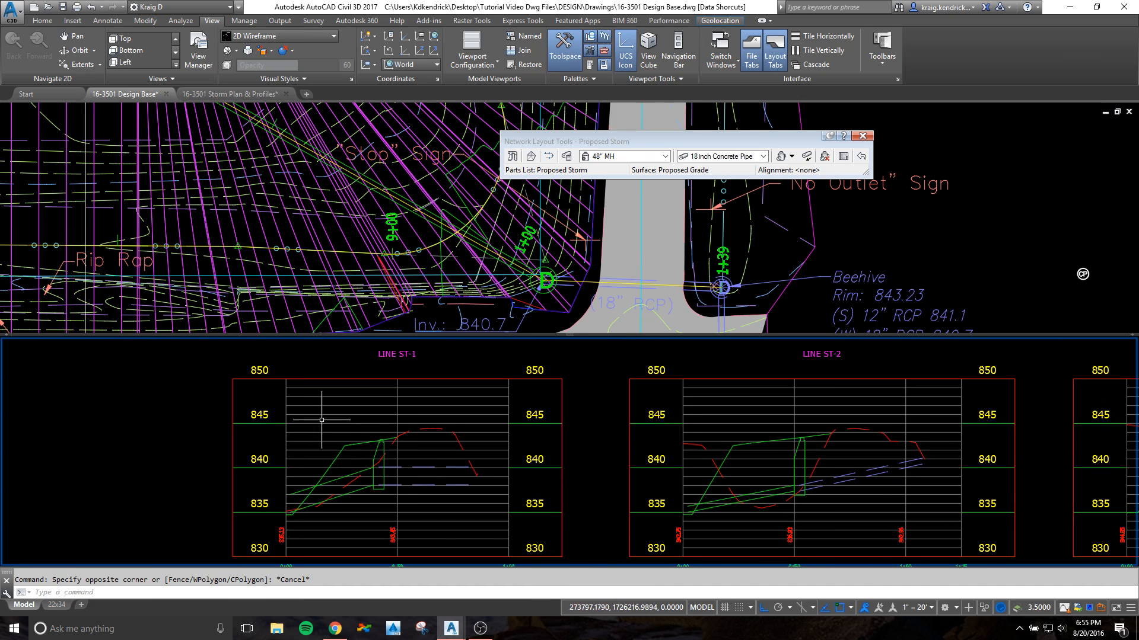
left_click(107, 22)
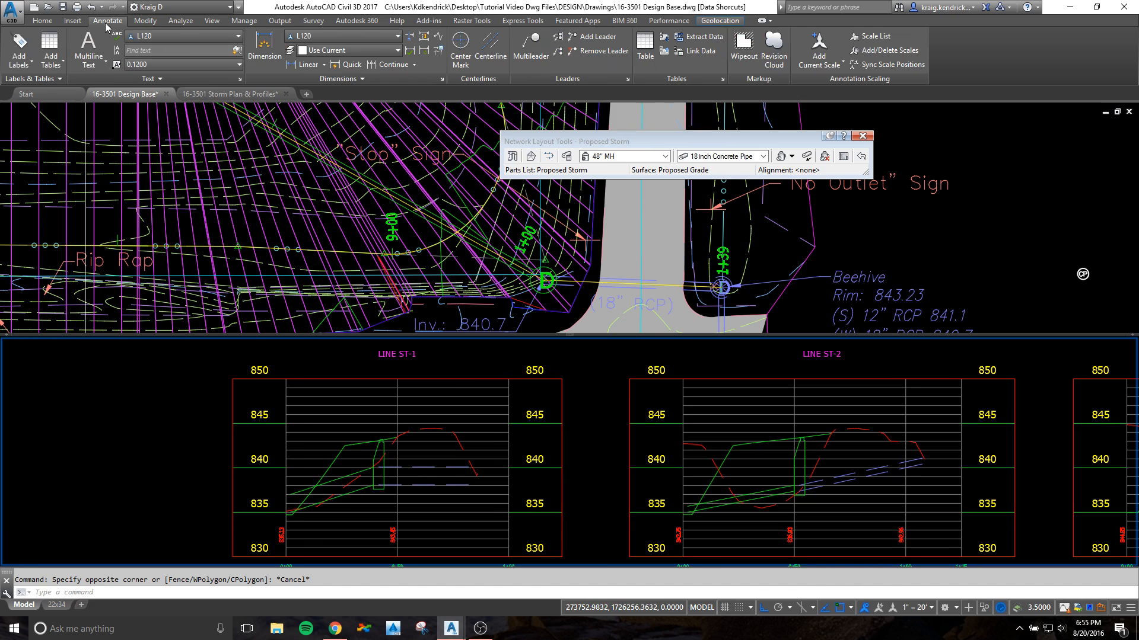
left_click(22, 39)
mouse_move(1051, 156)
left_mouse_down()
mouse_move(256, 213)
mouse_move(207, 140)
left_mouse_up()
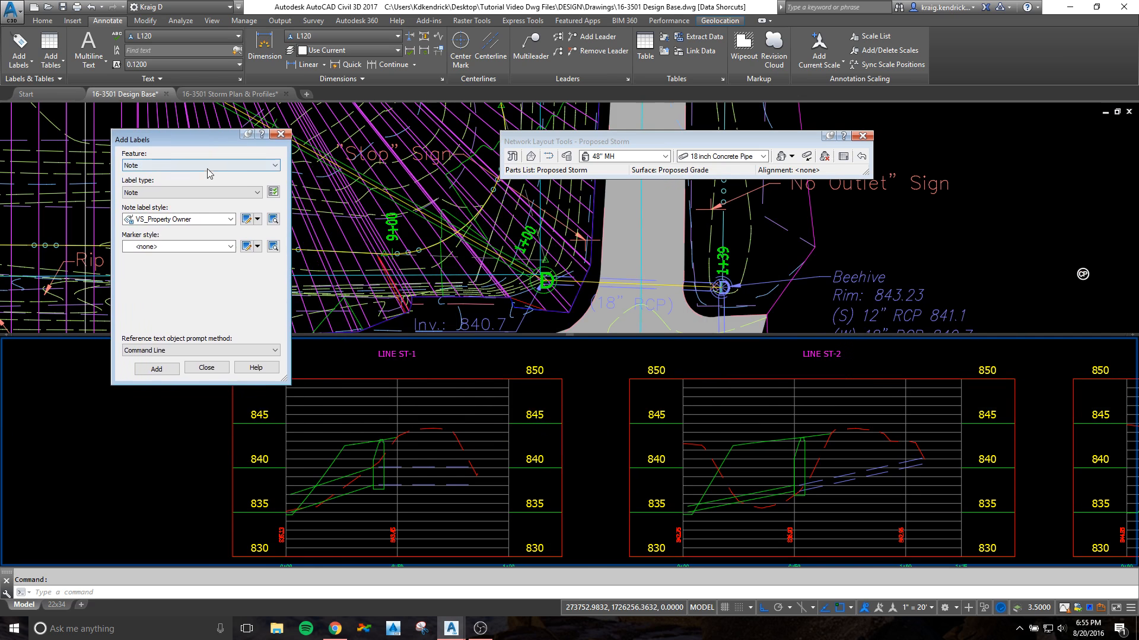
left_click(208, 165)
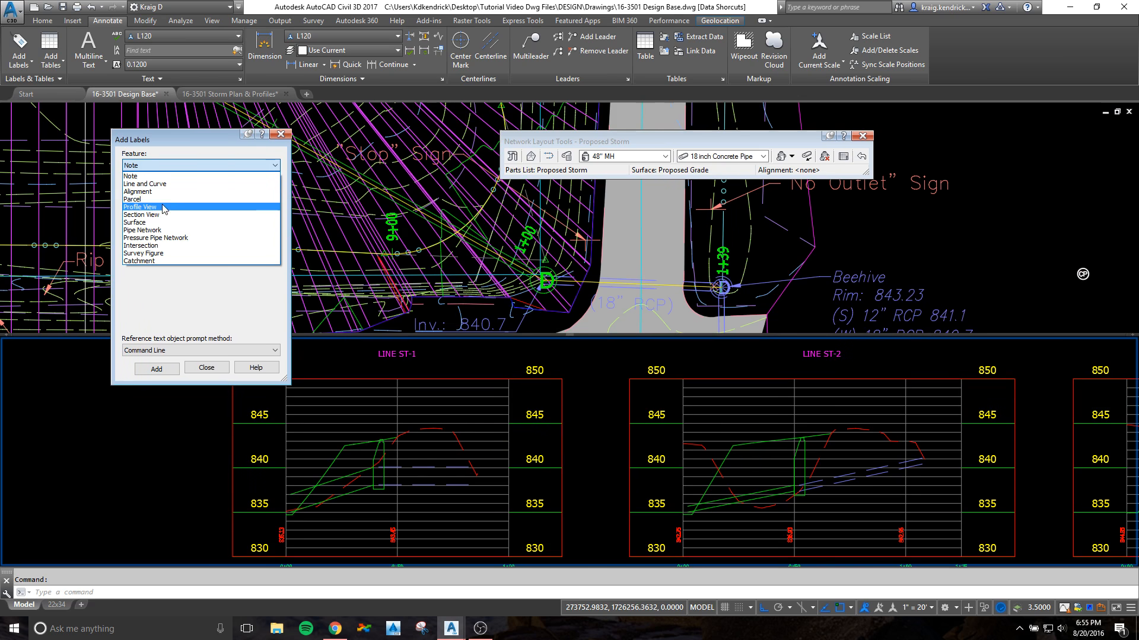
left_click(153, 230)
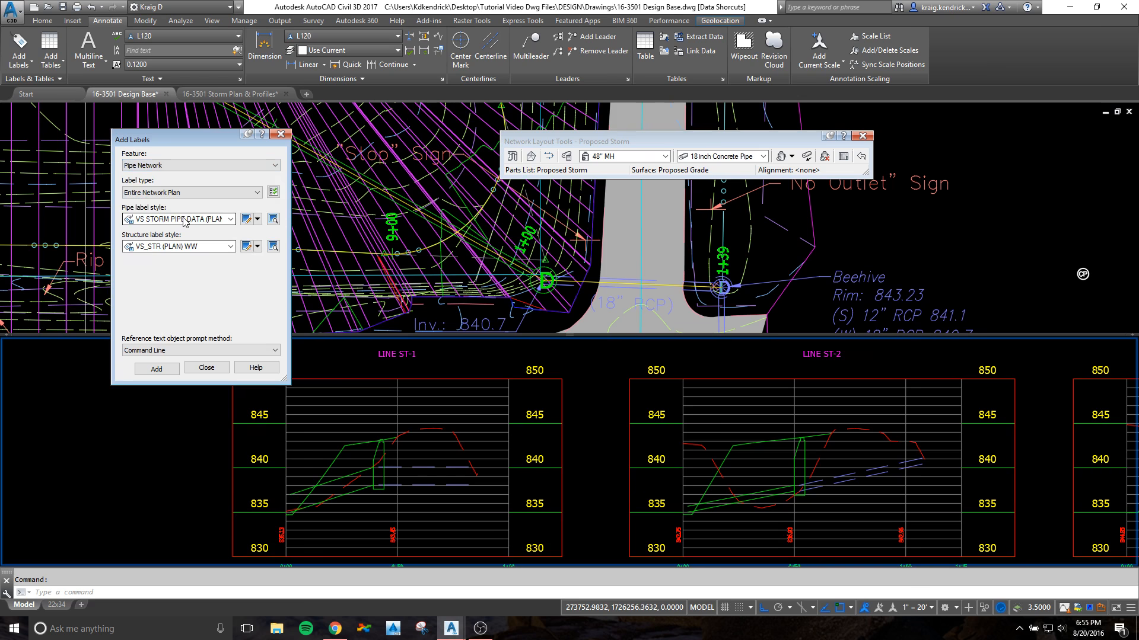
left_click(162, 193)
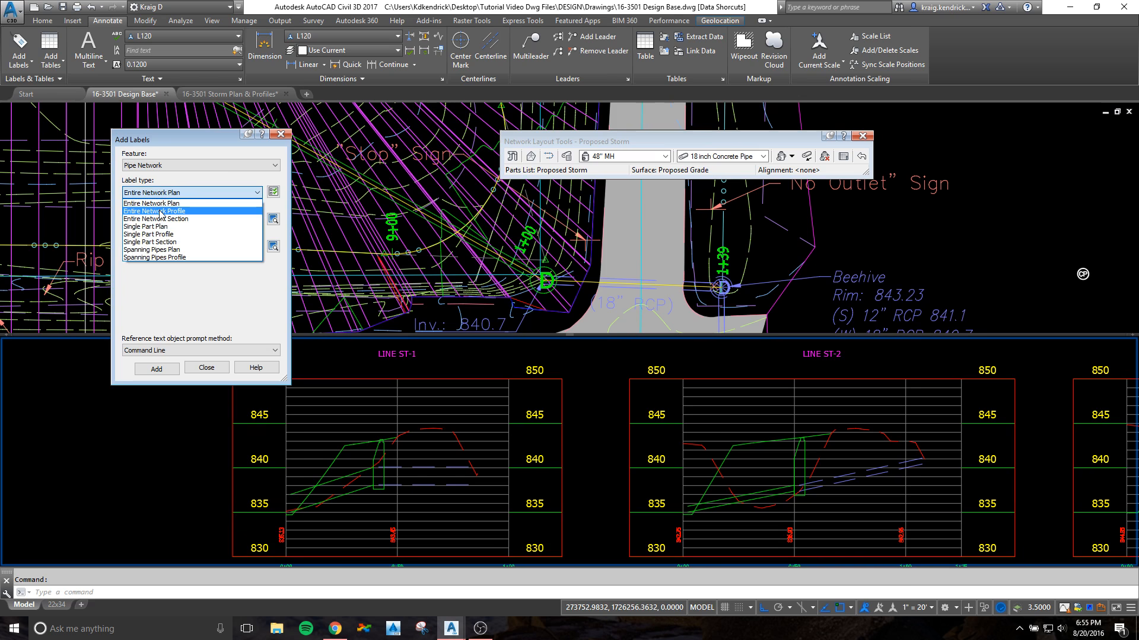
left_click(161, 212)
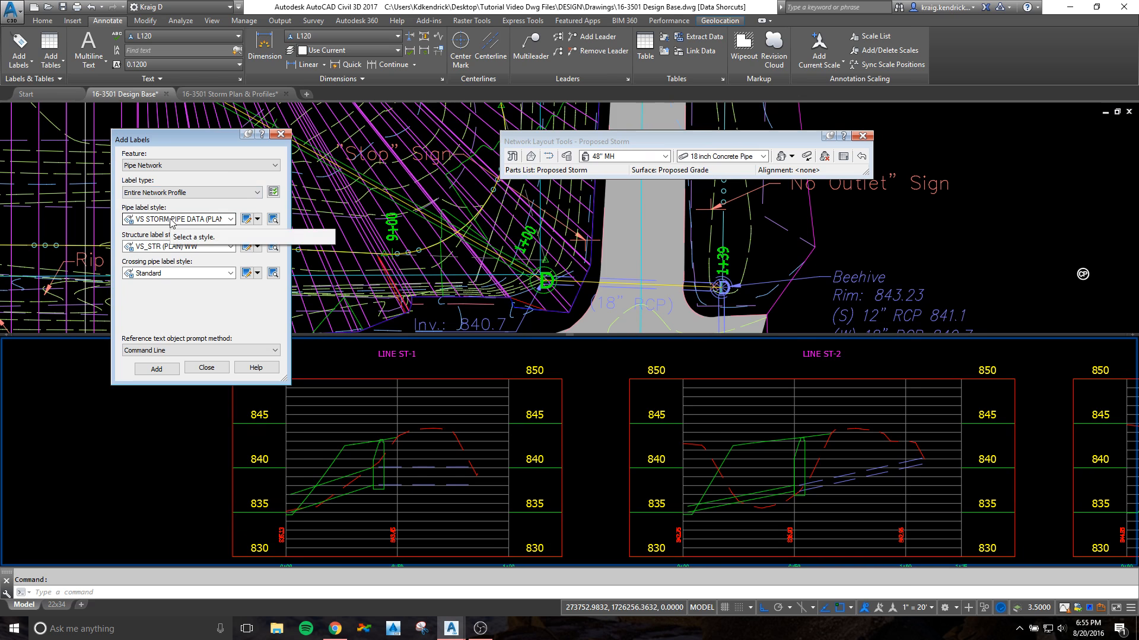
Step: Set the pipe label style to VS STORM_PIPE DATA (PROFILE) and the structure label style to VS_STR (PROFILE) WW
left_click(171, 219)
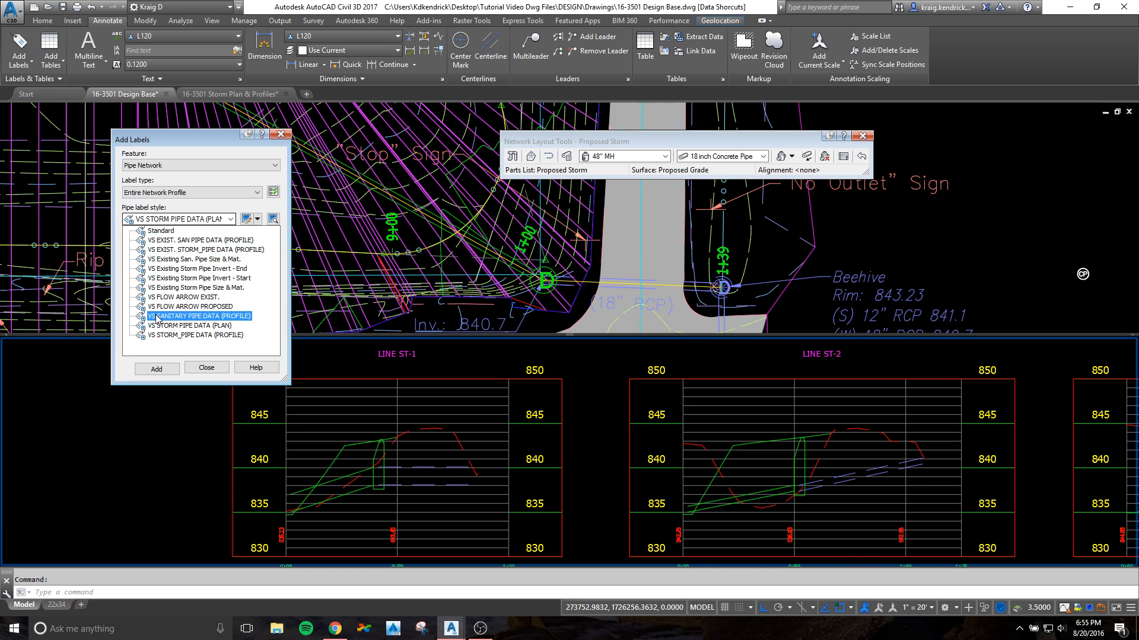
left_click(169, 335)
left_click(169, 247)
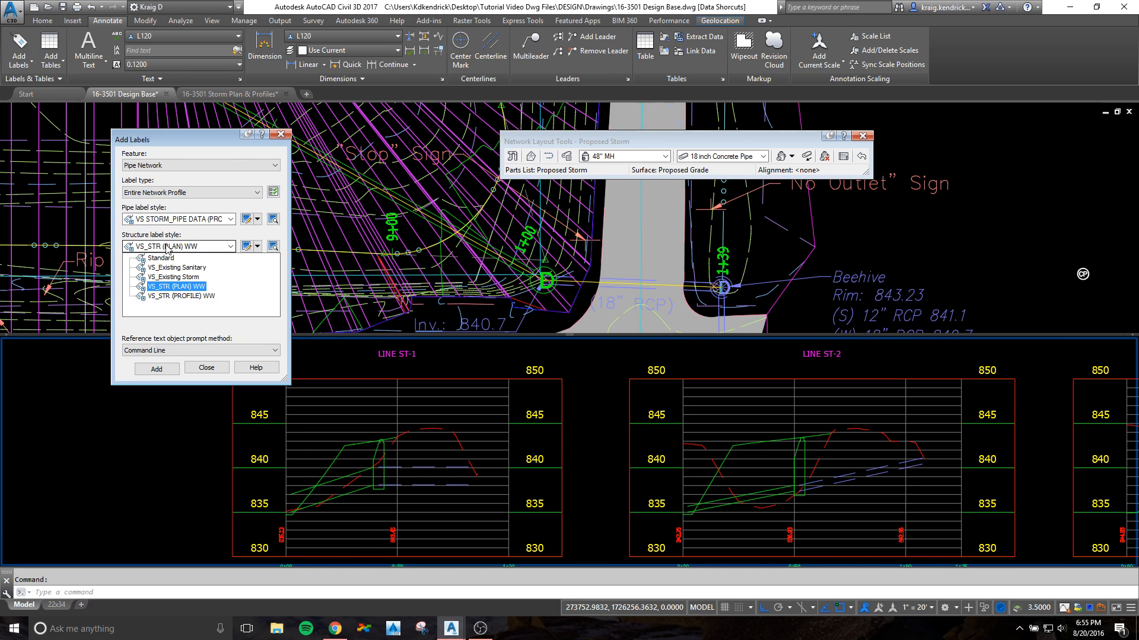
left_click(170, 295)
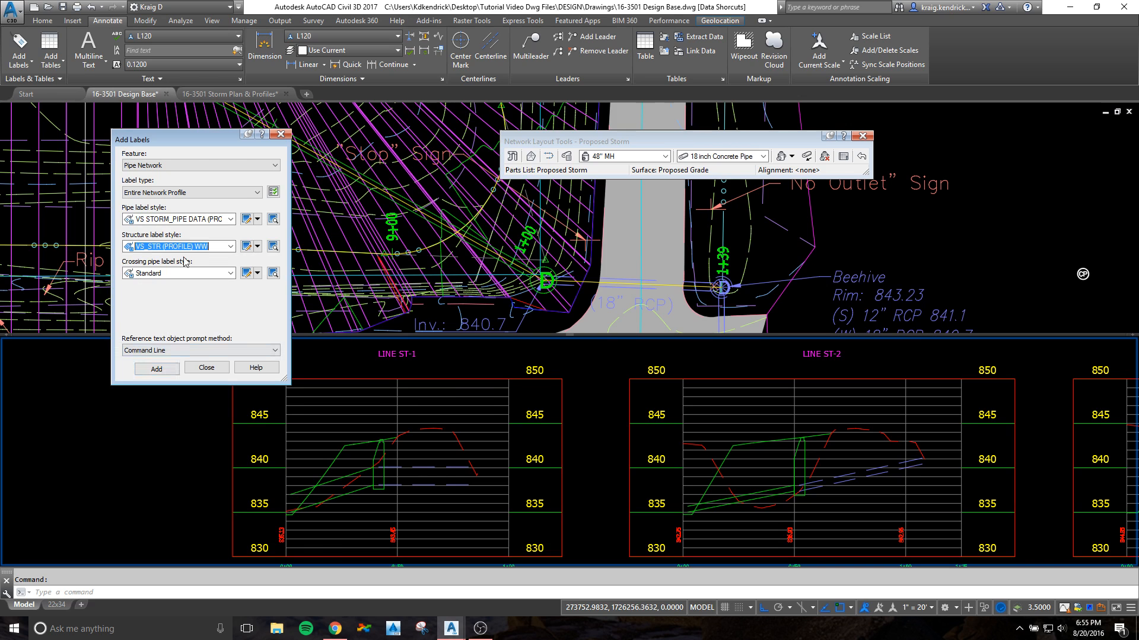
Step: Add the network labels to the pipe and manhole in the LINE ST-1 profile view
left_click(159, 370)
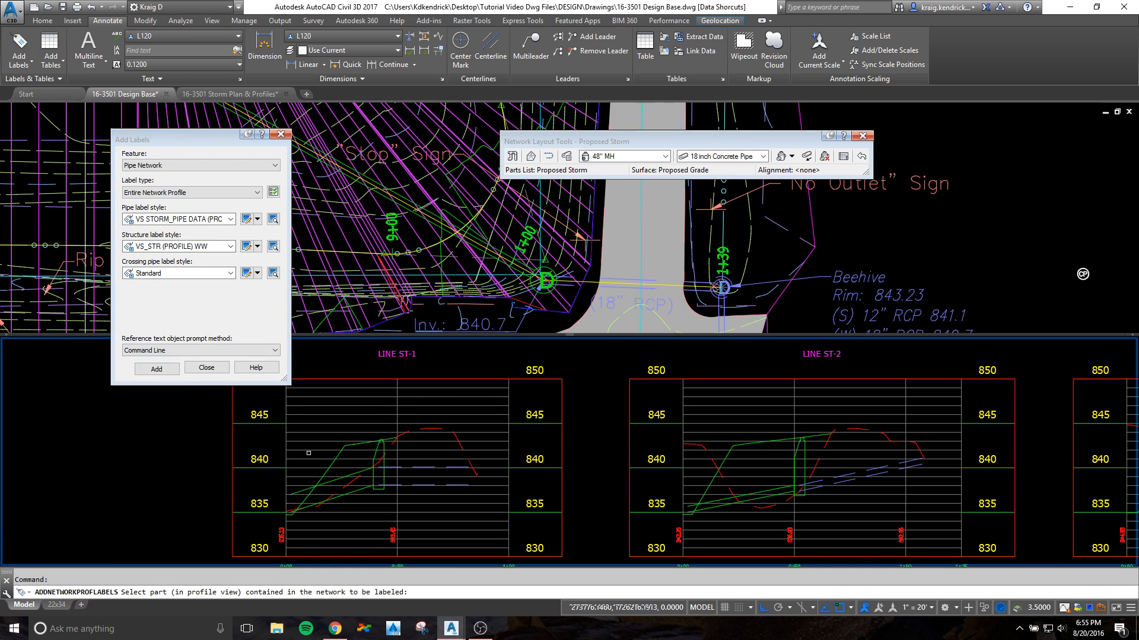
left_click(332, 481)
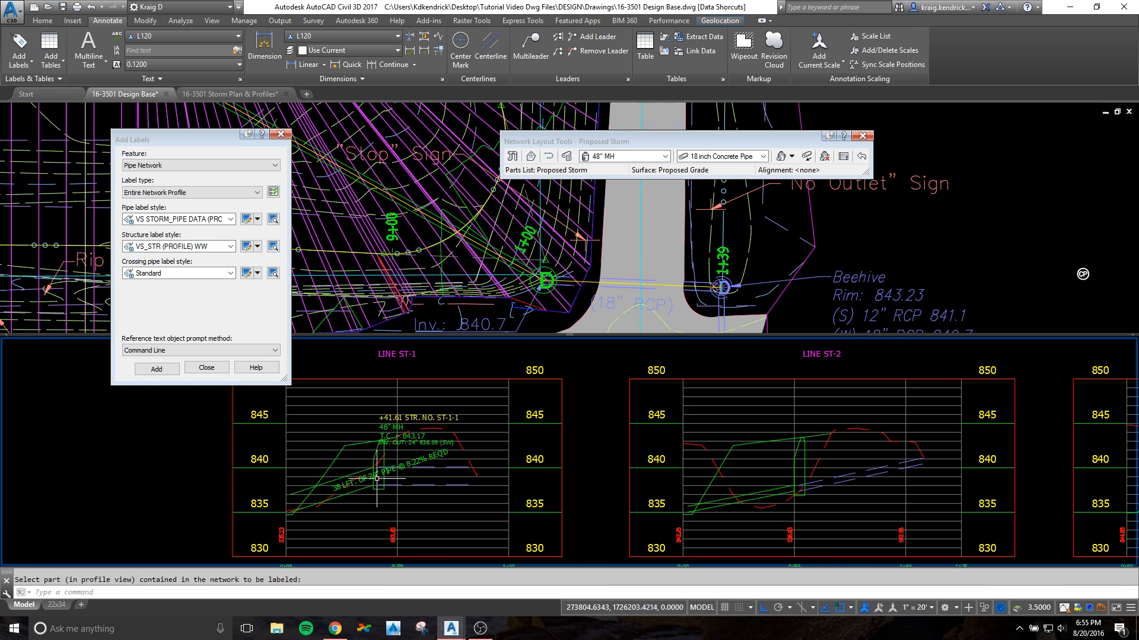
key("Escape")
Step: Move the manhole label of LINE ST-1 straight up, clear of the pipe and grade lines
left_click(386, 418)
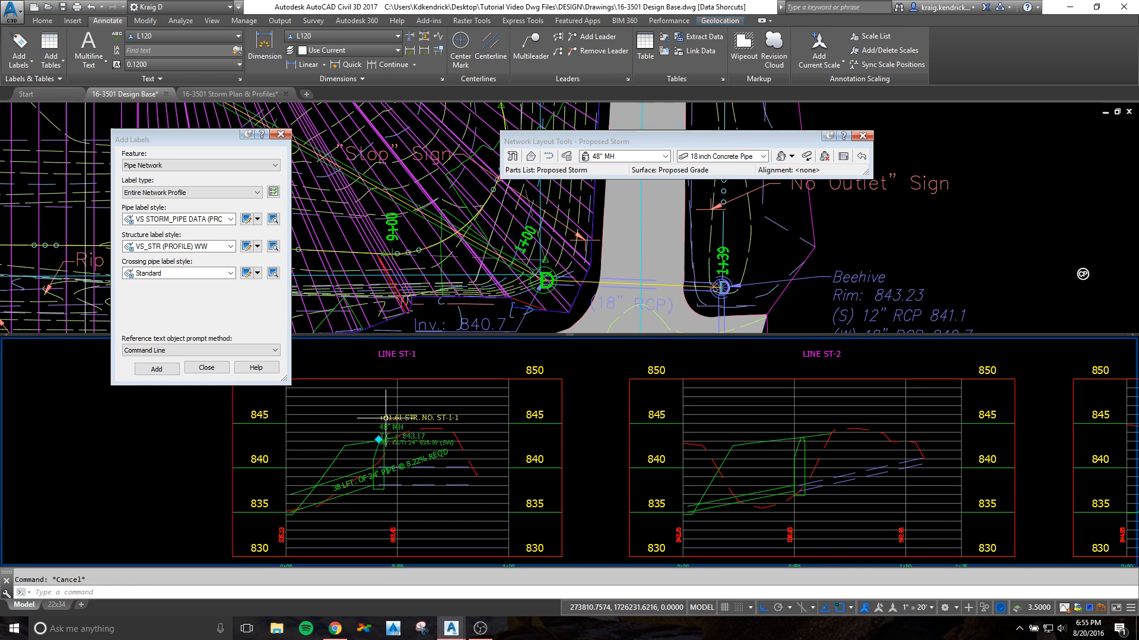
left_click(379, 440)
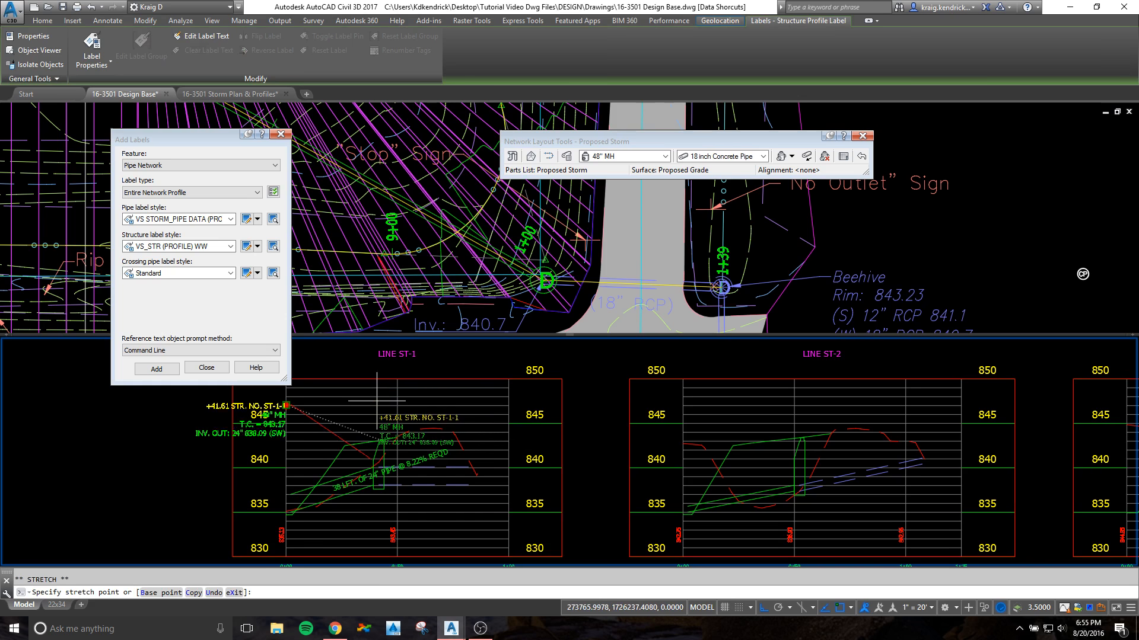
left_click(378, 390)
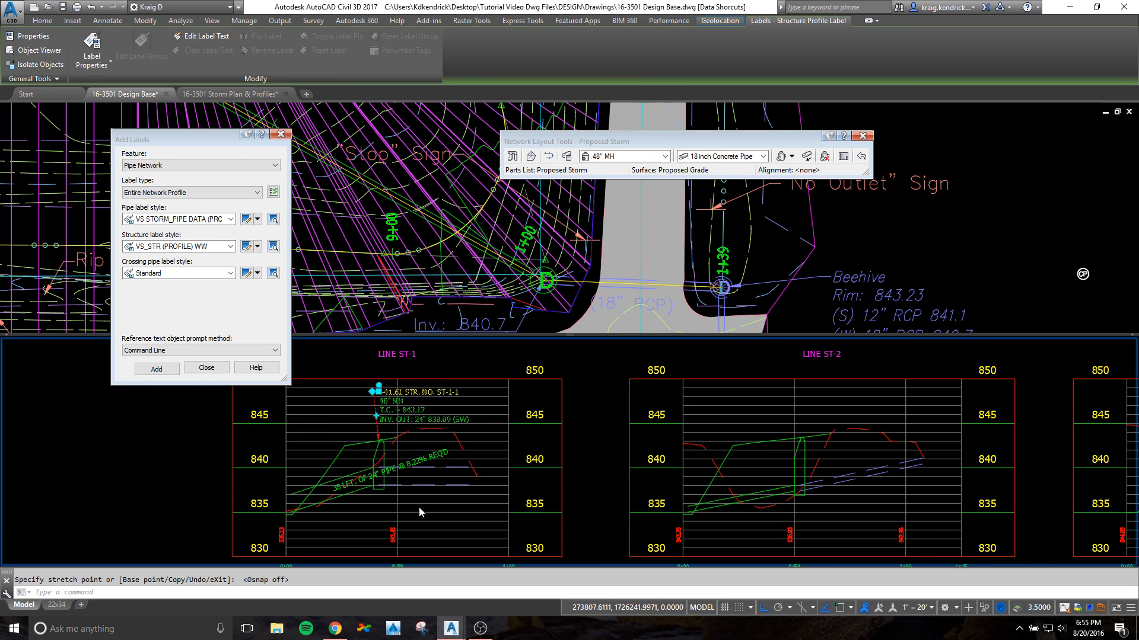
Step: Move the pipe label of LINE ST-1 below the pipe near its outlet end, and clear the selection
left_click(333, 485)
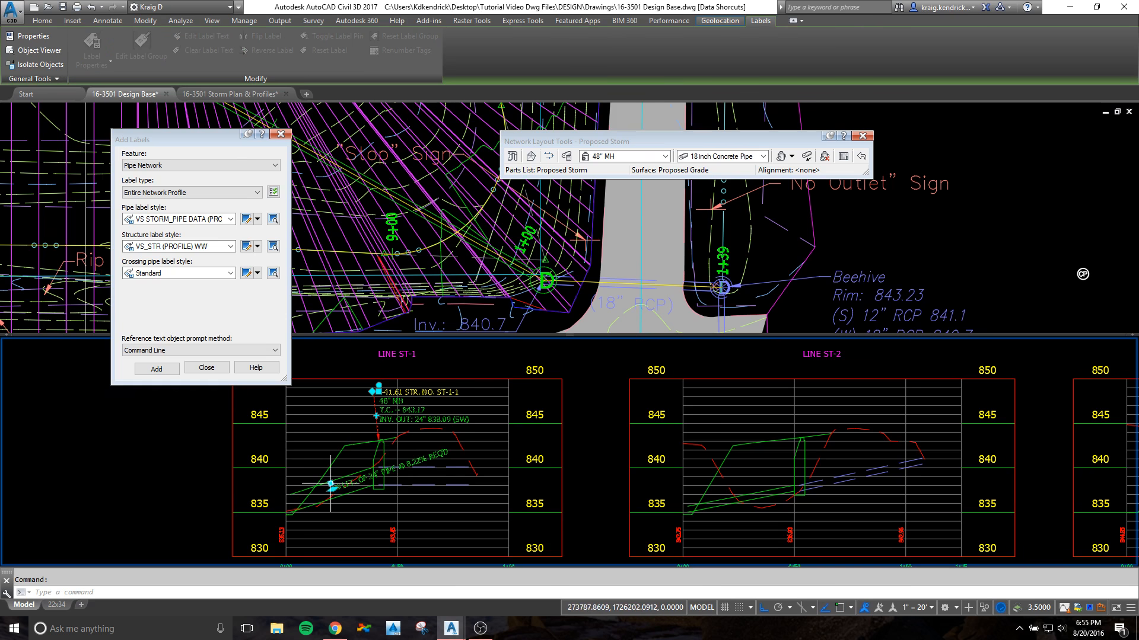
left_click(333, 488)
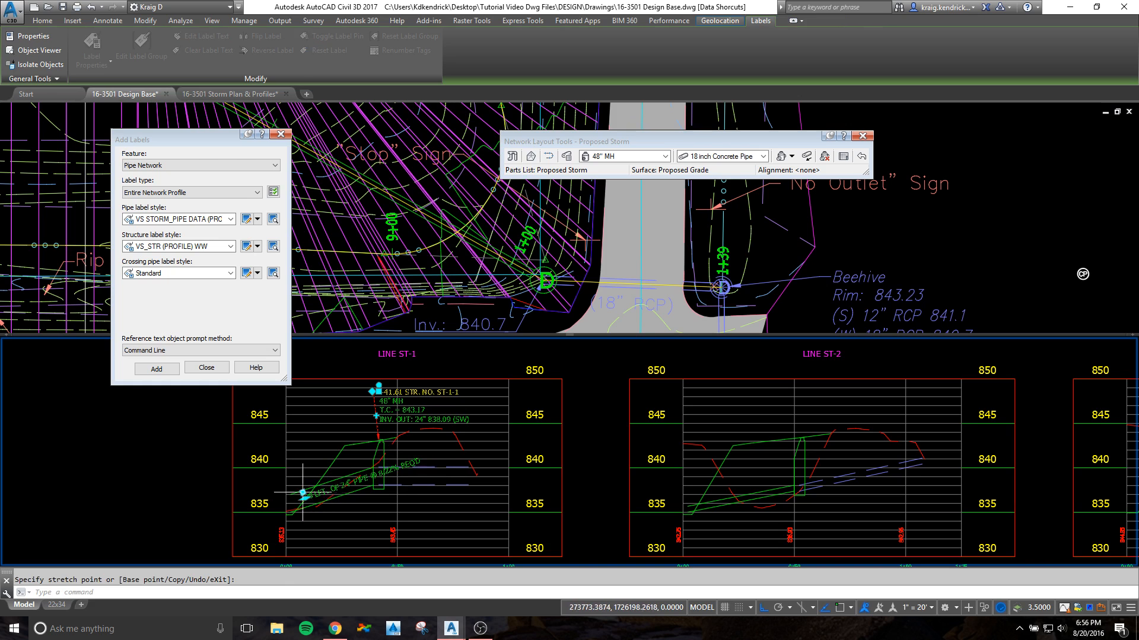
key("F8")
key("Escape")
key("Escape")
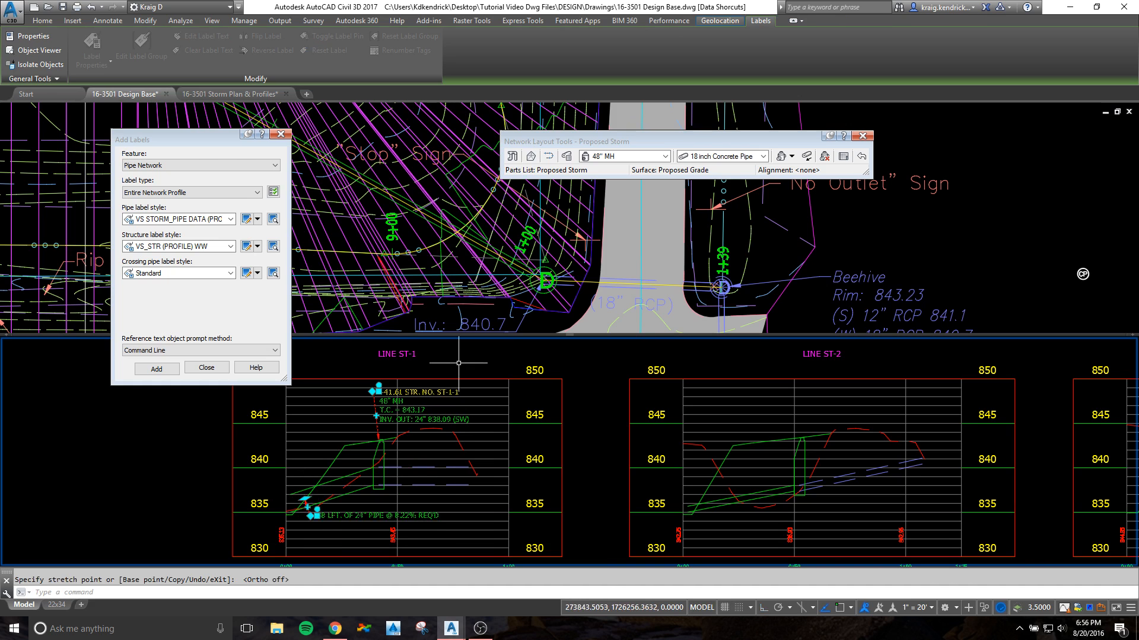
Step: Nudge the LINE ST-1 manhole label slightly to the right so its leader runs vertically down to the manhole
left_click(391, 392)
left_click(376, 389)
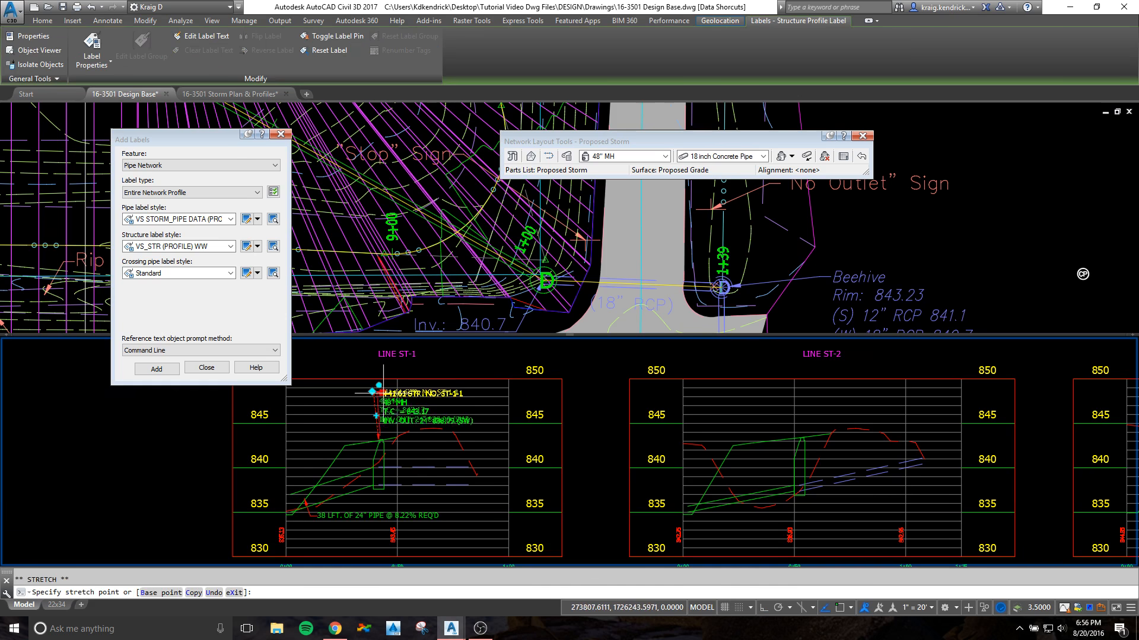
left_click(393, 401)
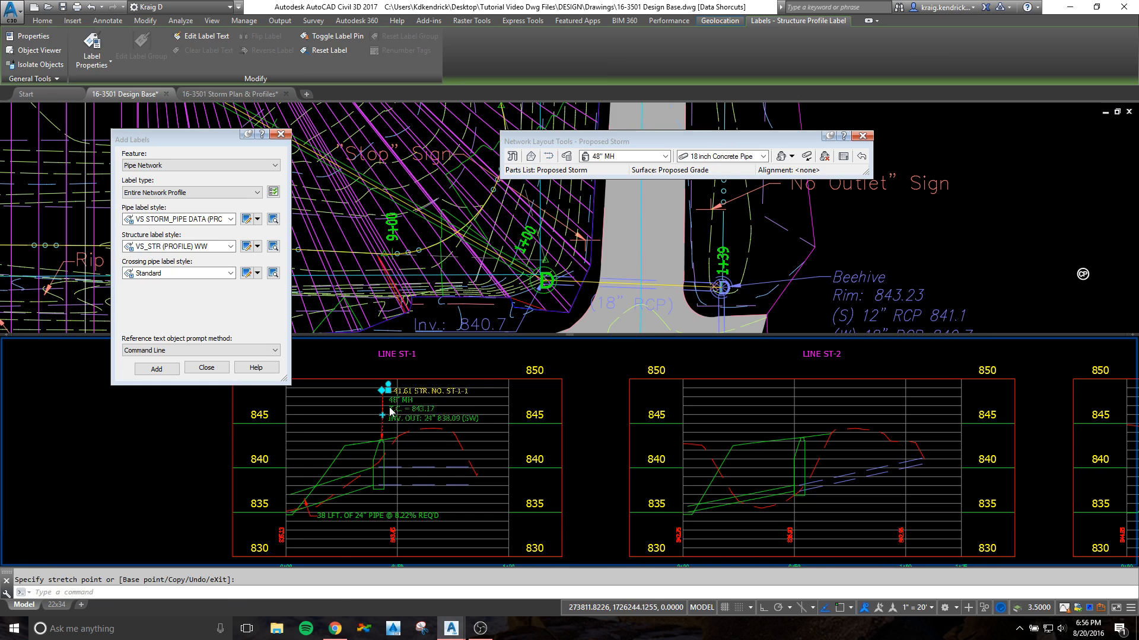
key("Escape")
key("Escape")
Step: Toggle the label pin on the LINE ST-1 manhole label
scroll(390, 446, "up", 5)
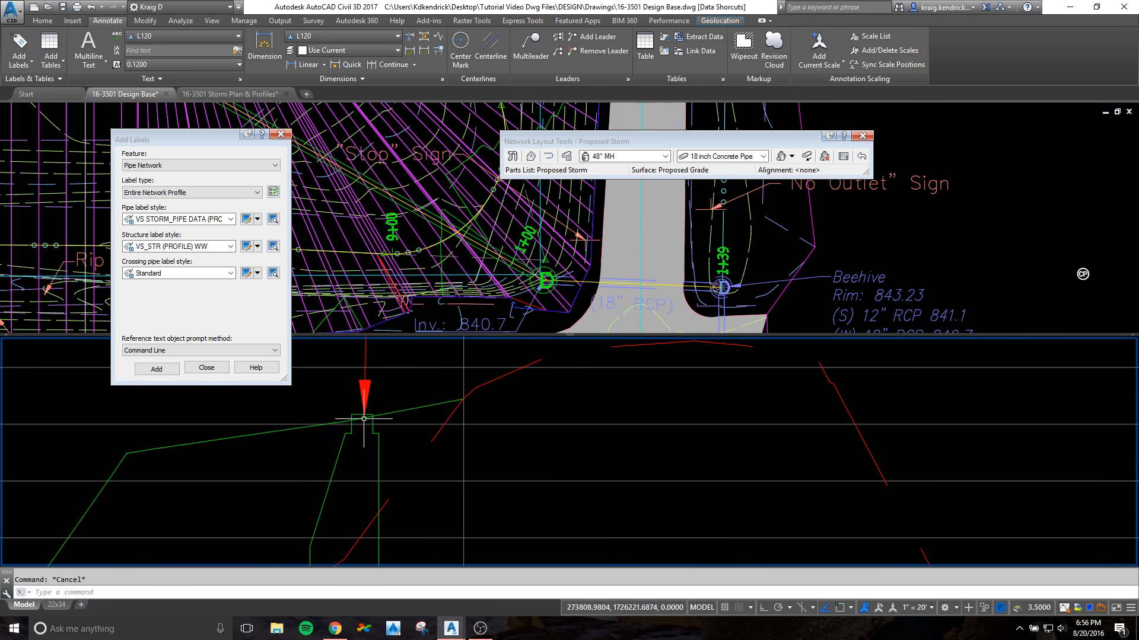
scroll(355, 402, "down", 5)
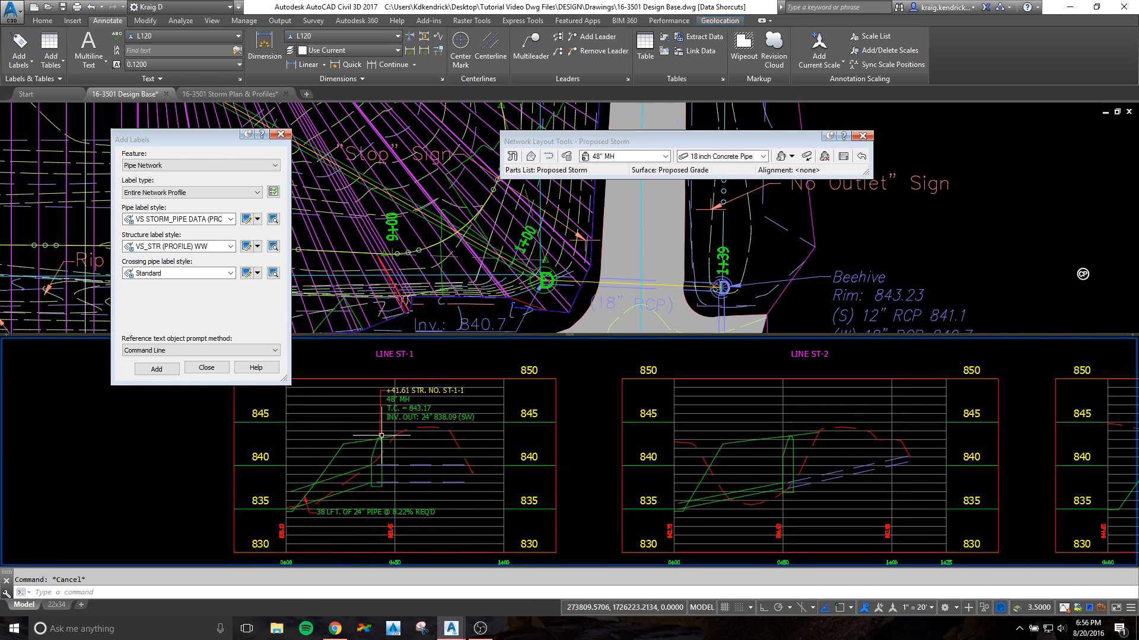
scroll(381, 435, "up", 2)
scroll(357, 426, "up", 3)
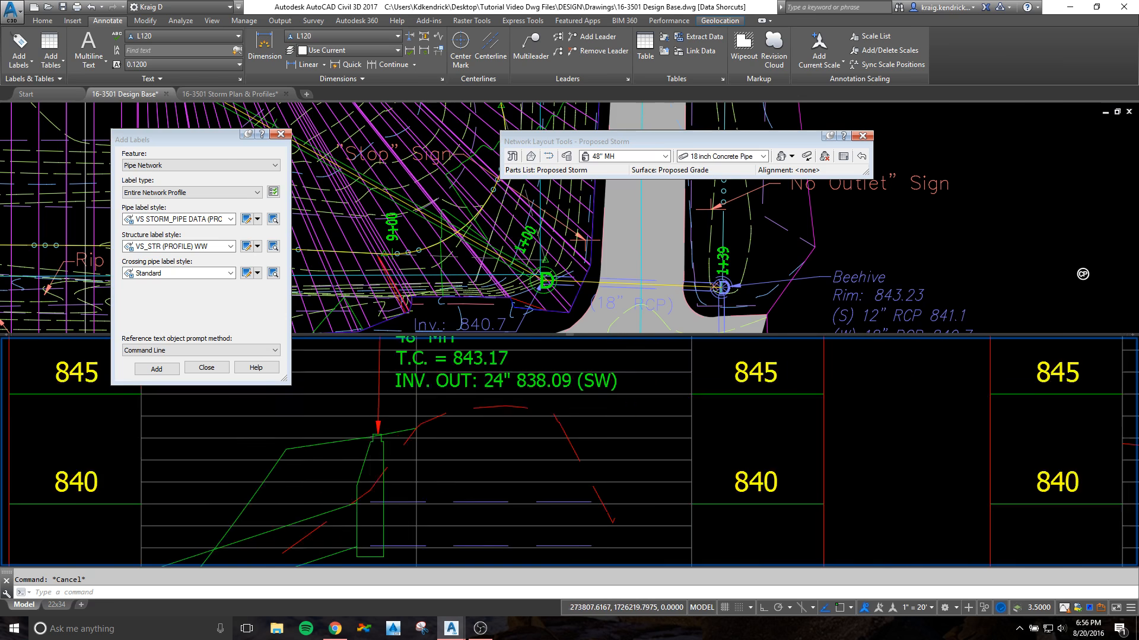
scroll(380, 420, "down", 5)
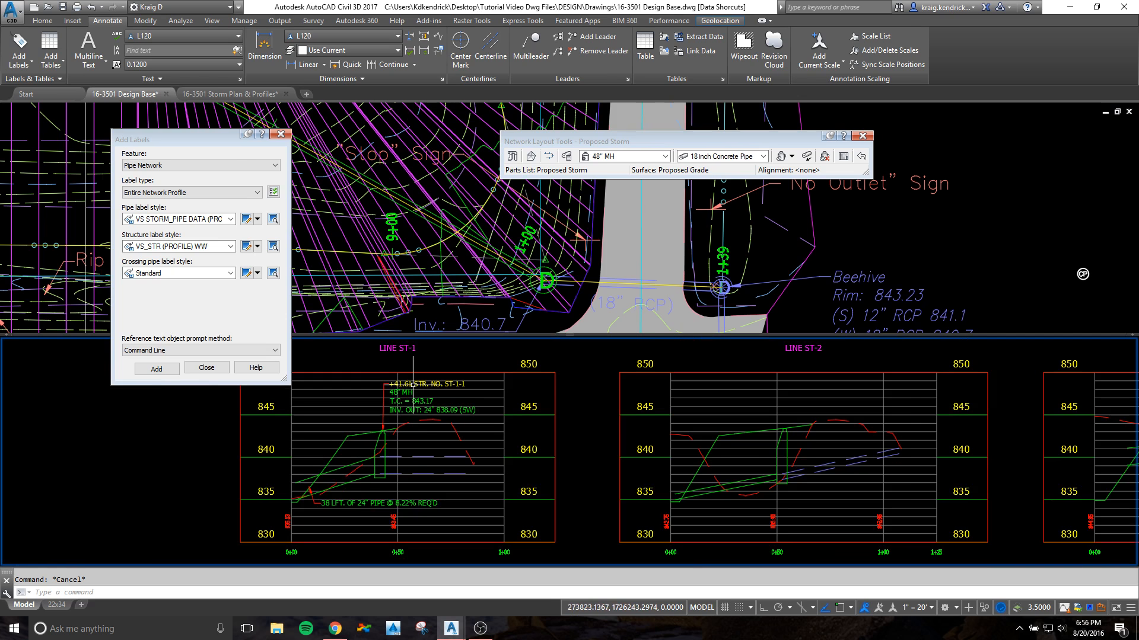
left_click(418, 383)
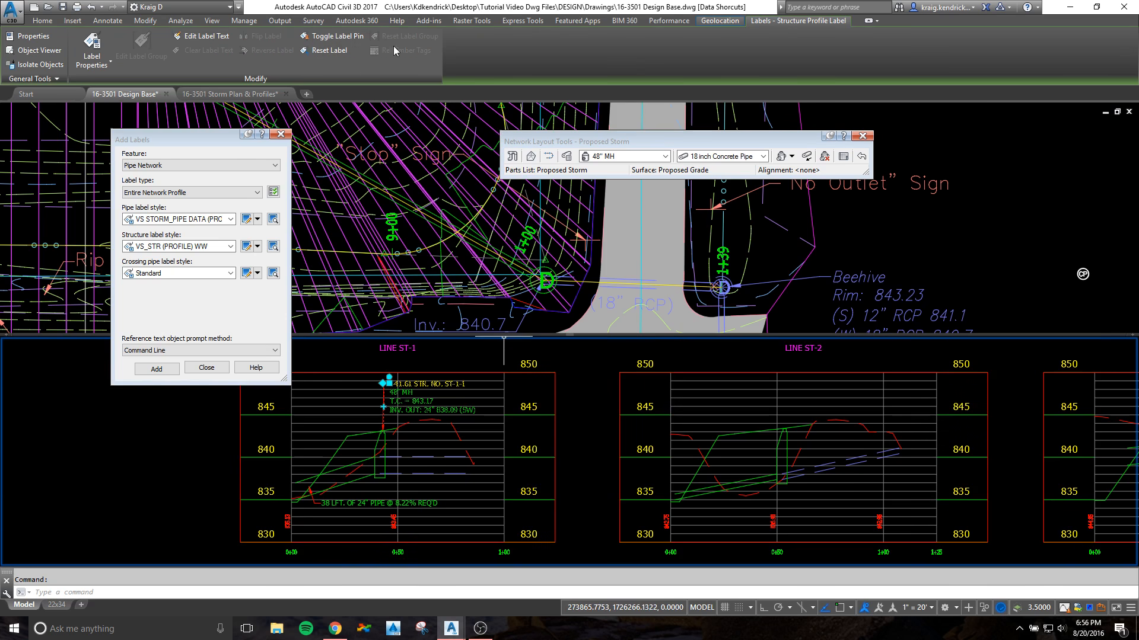
left_click(320, 37)
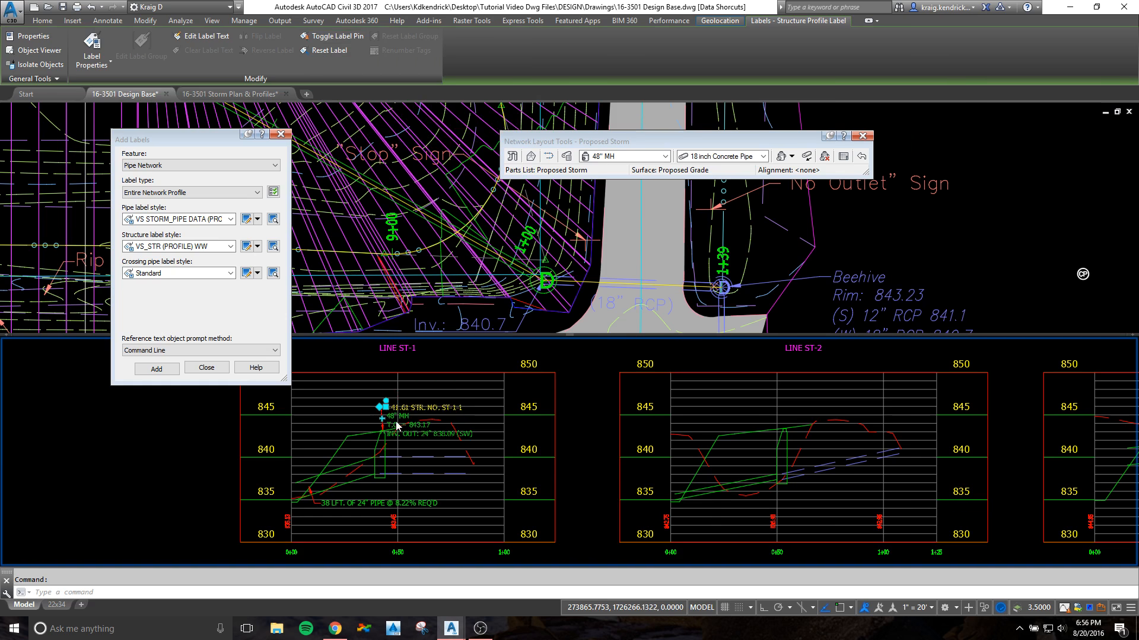
Step: Try stretching the leader vertex away from the text and raising the manhole label, and remove the leader vertex override
scroll(381, 425, "up", 4)
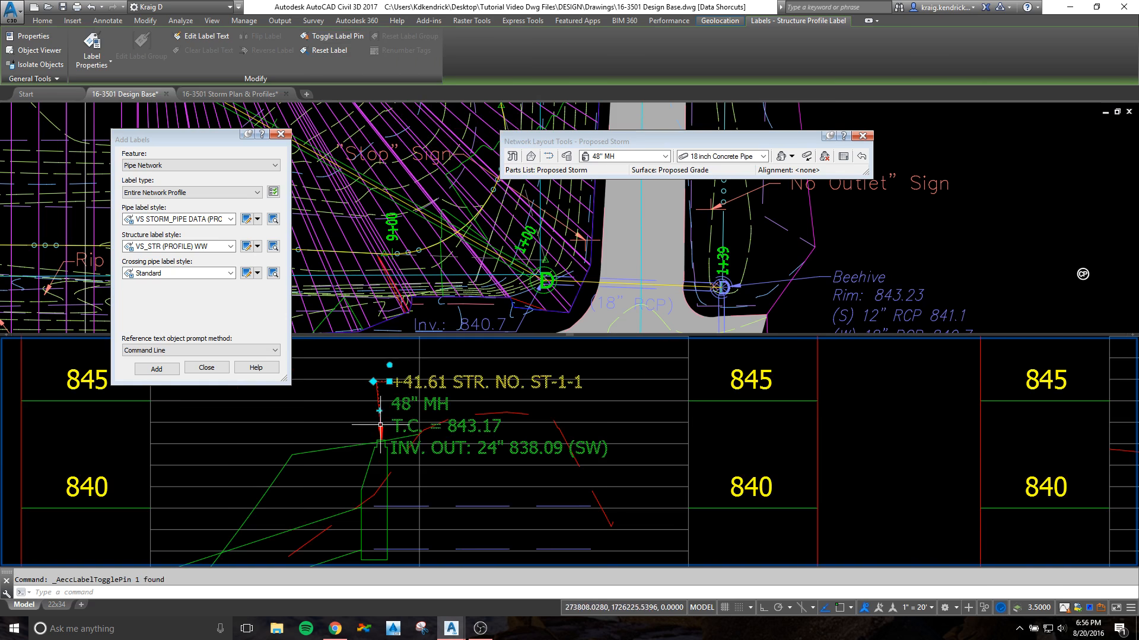
left_click(373, 381)
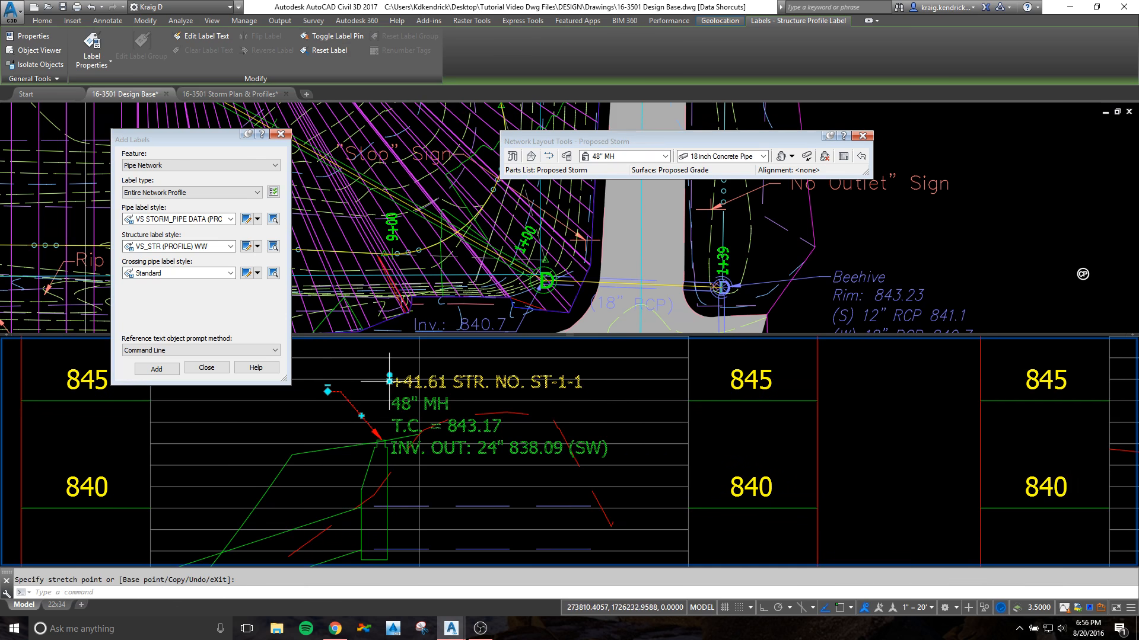
left_click(393, 350)
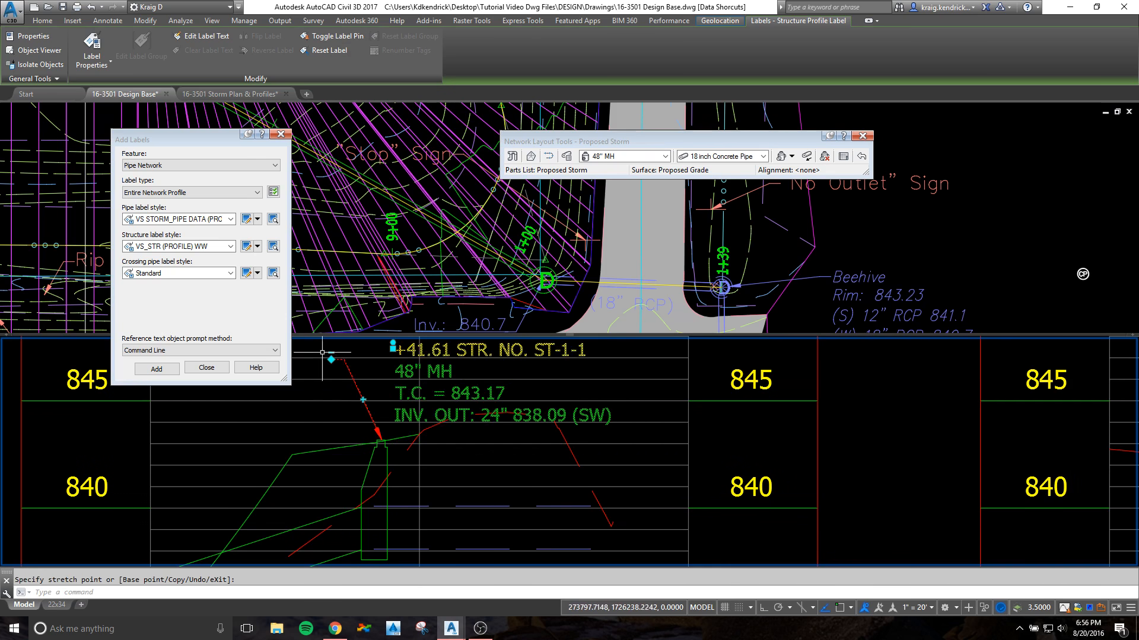
mouse_move(330, 353)
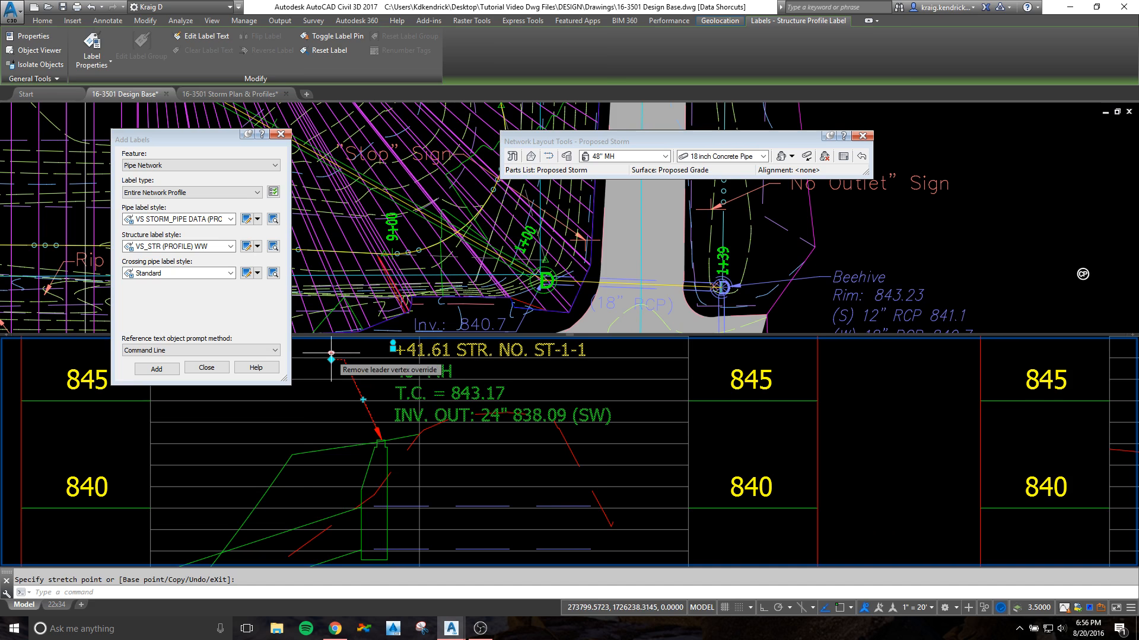
left_click(411, 369)
Step: Move the LINE ST-1 manhole label up and right into the open area above the grade lines, and clear the selection
left_click(392, 349)
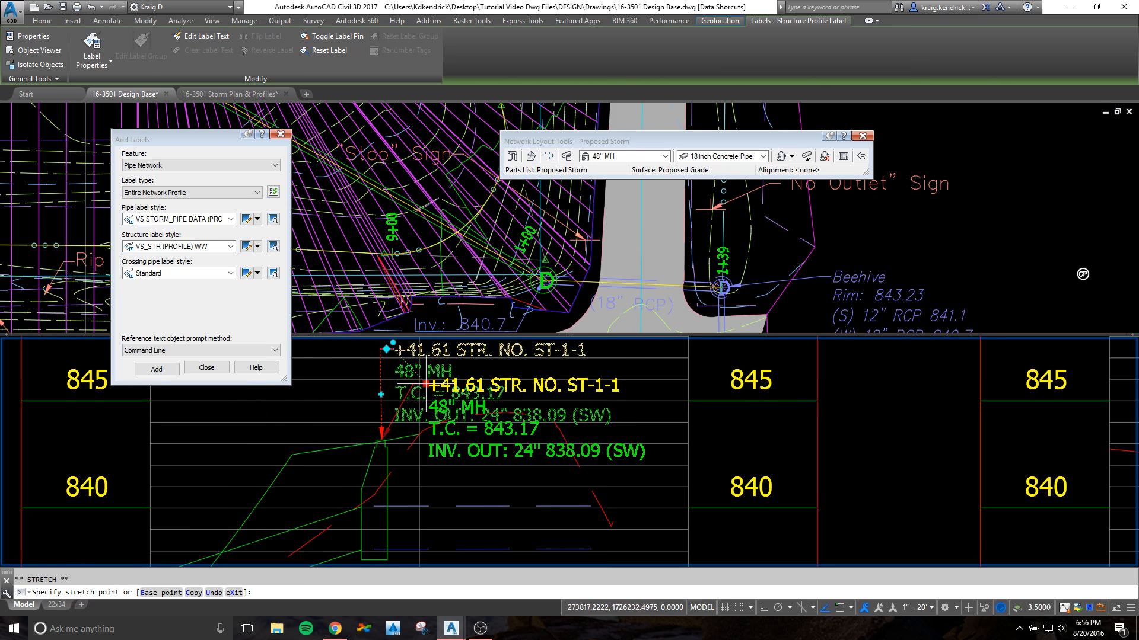
middle_click_drag(455, 383, 453, 425)
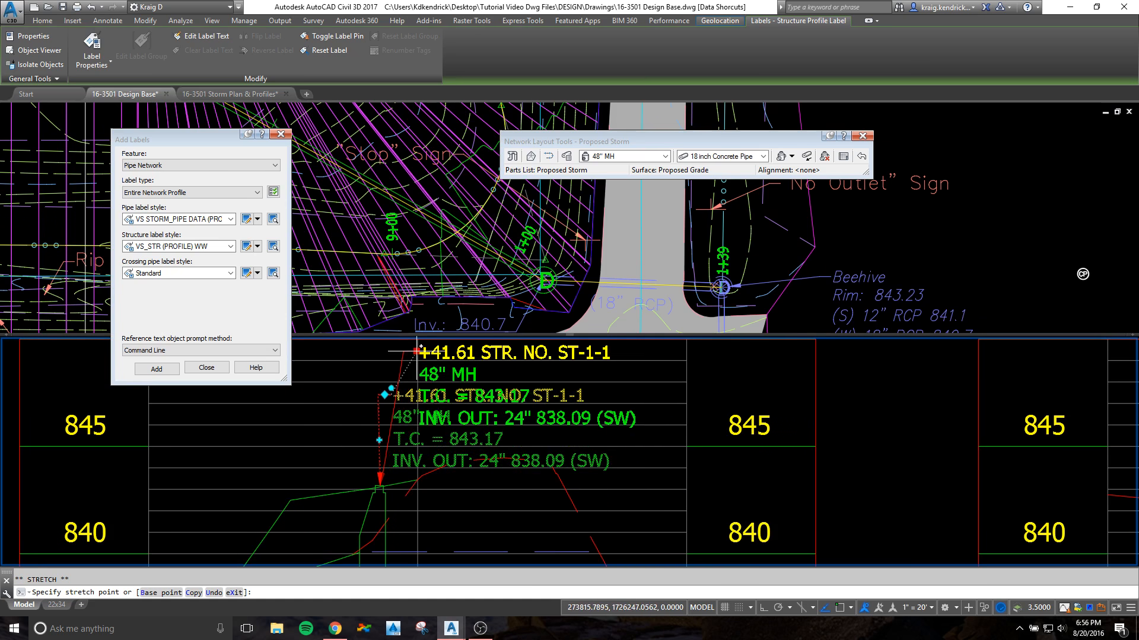
left_click(415, 347)
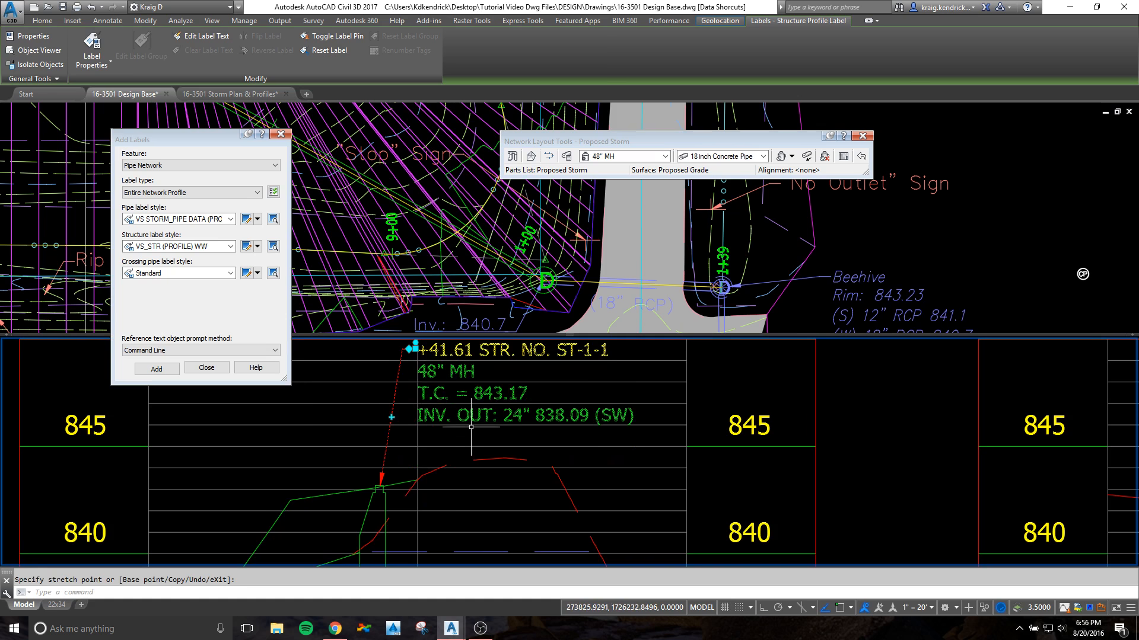
scroll(470, 427, "down", 3)
key("Escape")
scroll(439, 445, "down", 4)
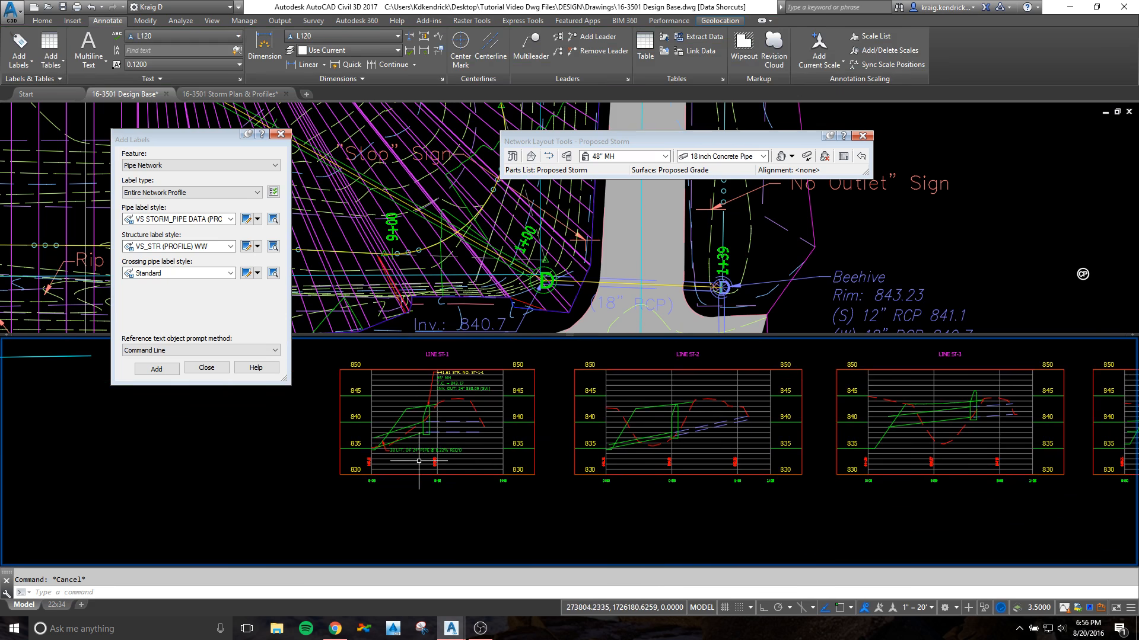
Step: Label the entire pipe network in the LINE ST-2 profile view using the VS STORM_PIPE DATA and VS_STR (PROFILE) WW styles
scroll(418, 461, "up", 3)
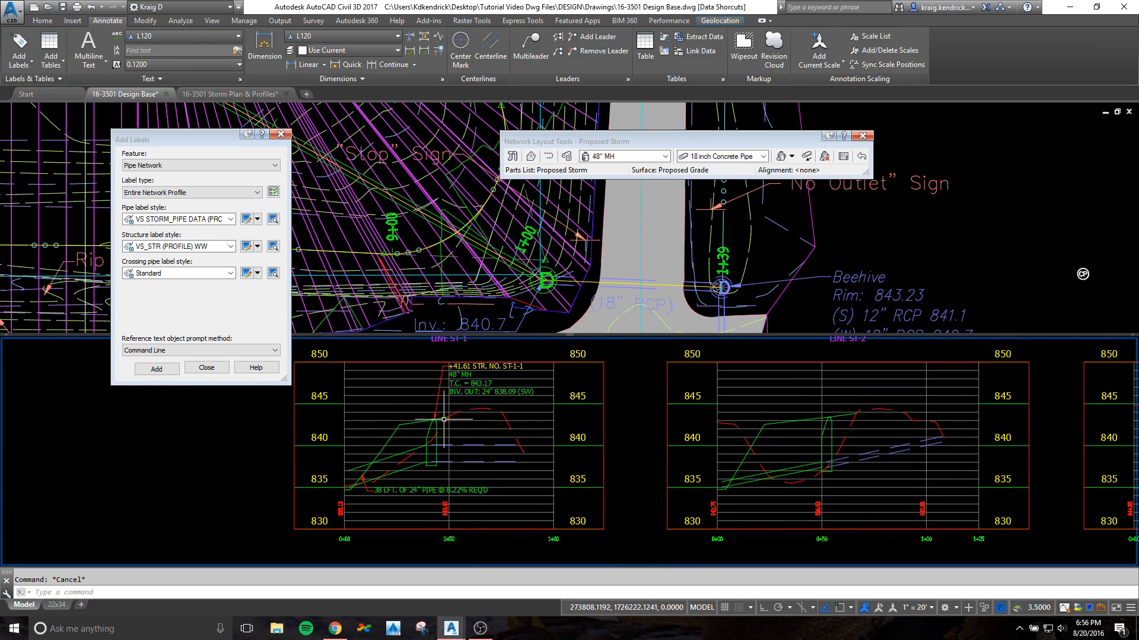
scroll(545, 428, "down", 2)
middle_click_drag(628, 426, 529, 419)
scroll(608, 426, "up", 4)
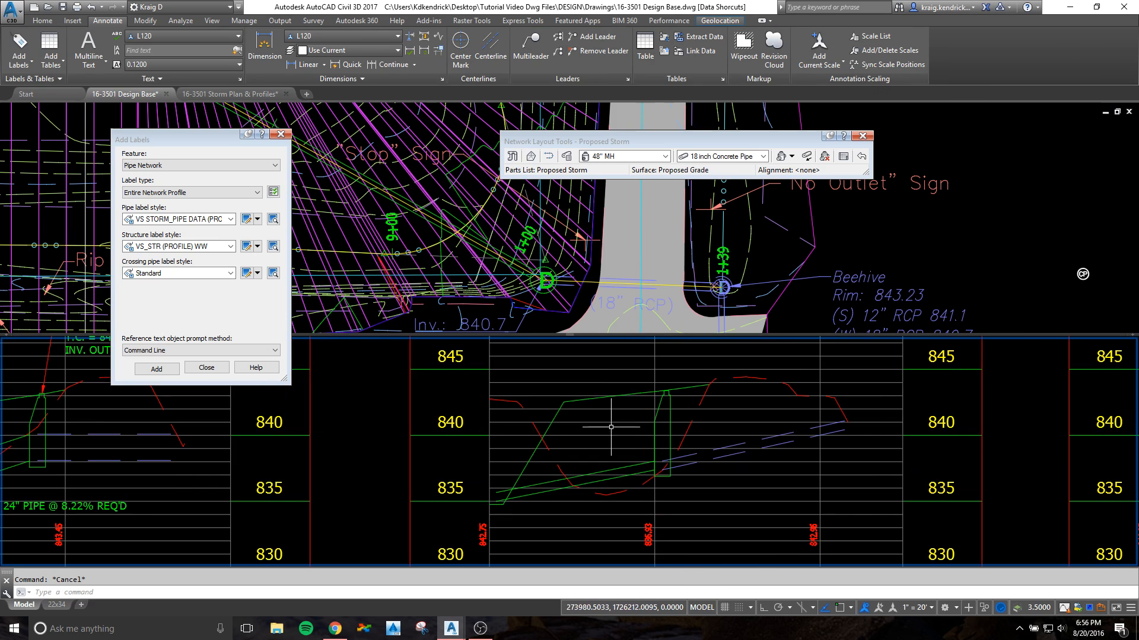
middle_click_drag(640, 436, 612, 443)
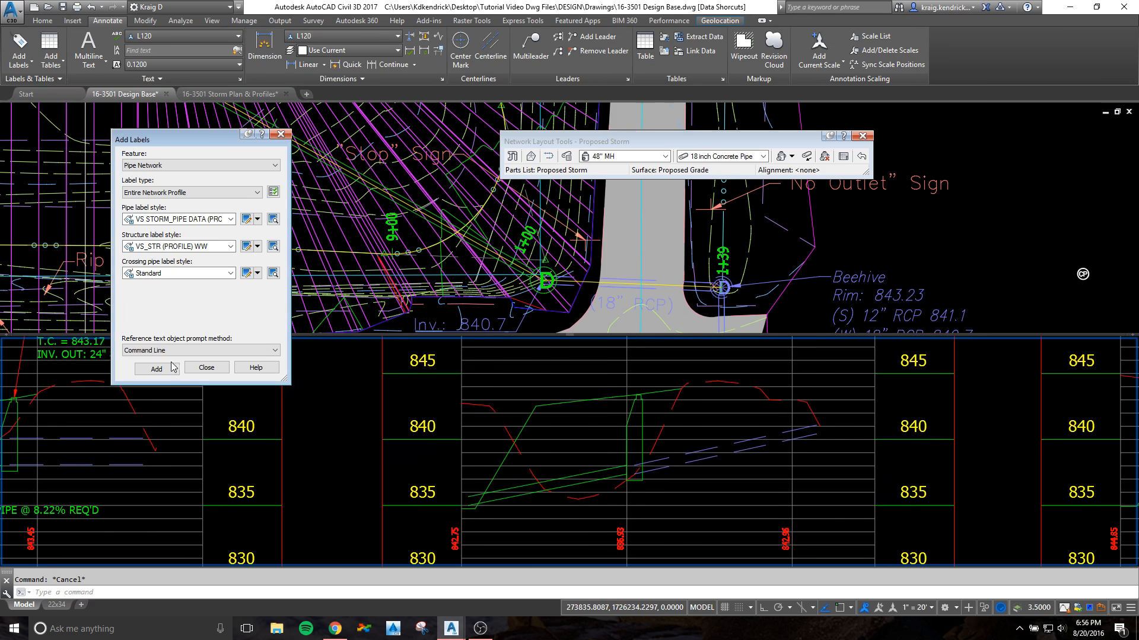
left_click(153, 370)
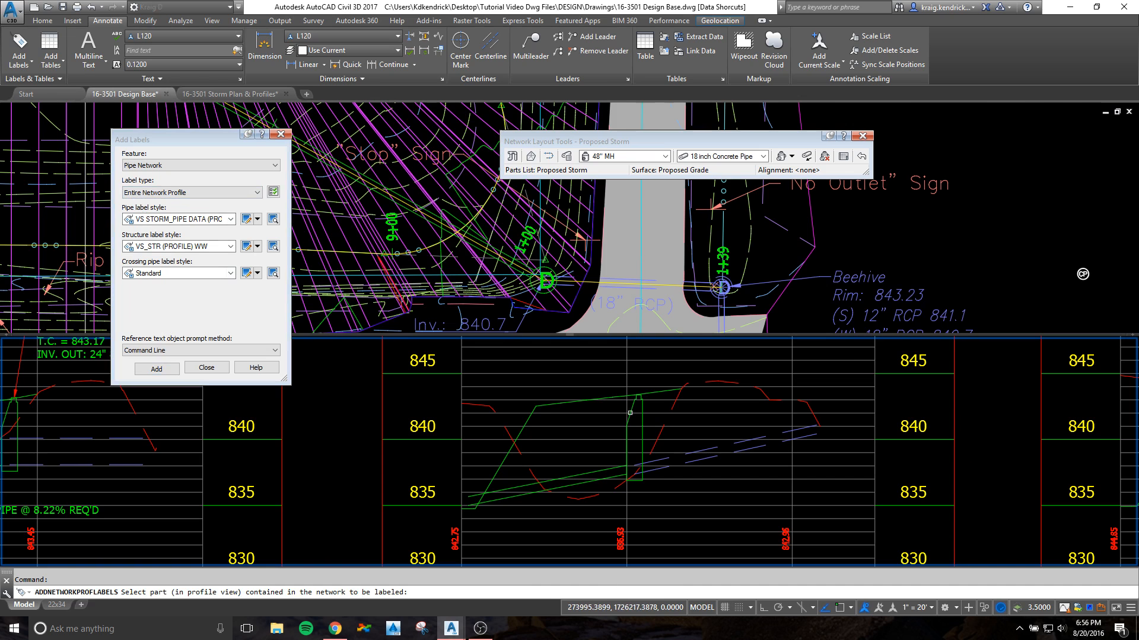
left_click(642, 408)
key("Escape")
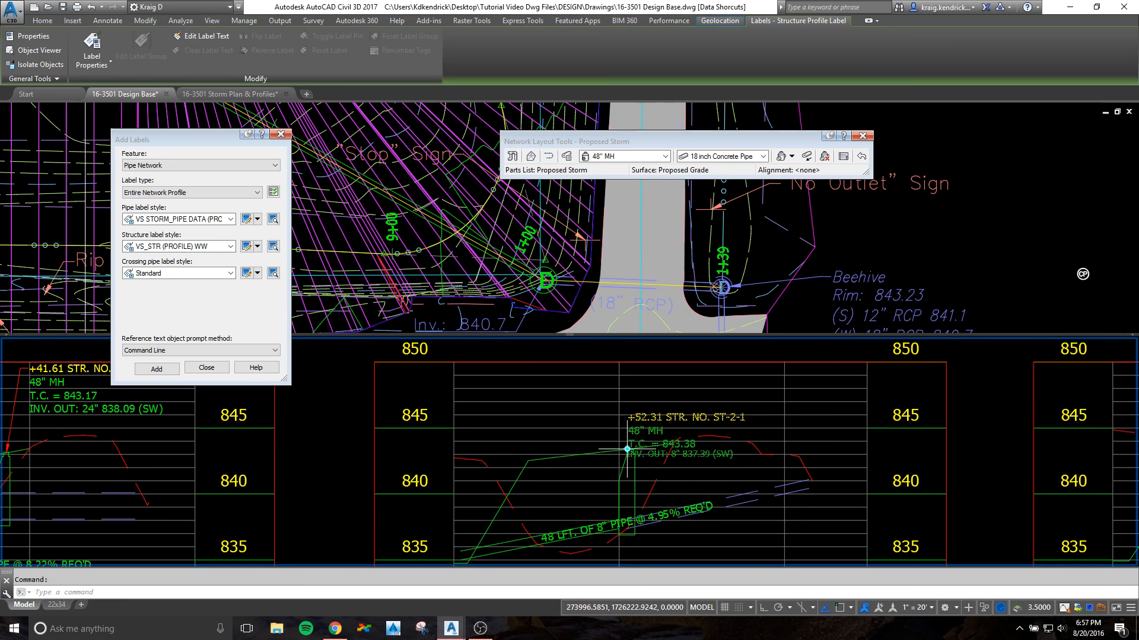
Step: Move the LINE ST-2 manhole label up above the manhole and pull the pipe label out below the 8" pipe
left_click(629, 417)
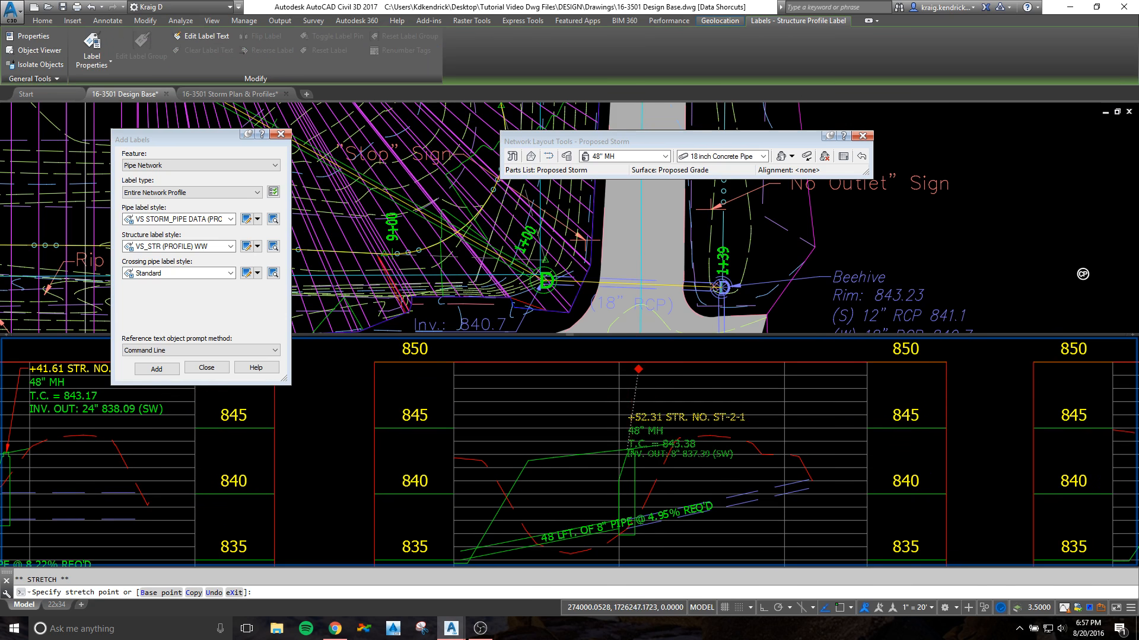
left_click(636, 372)
middle_click_drag(558, 502, 512, 374)
left_click(545, 401)
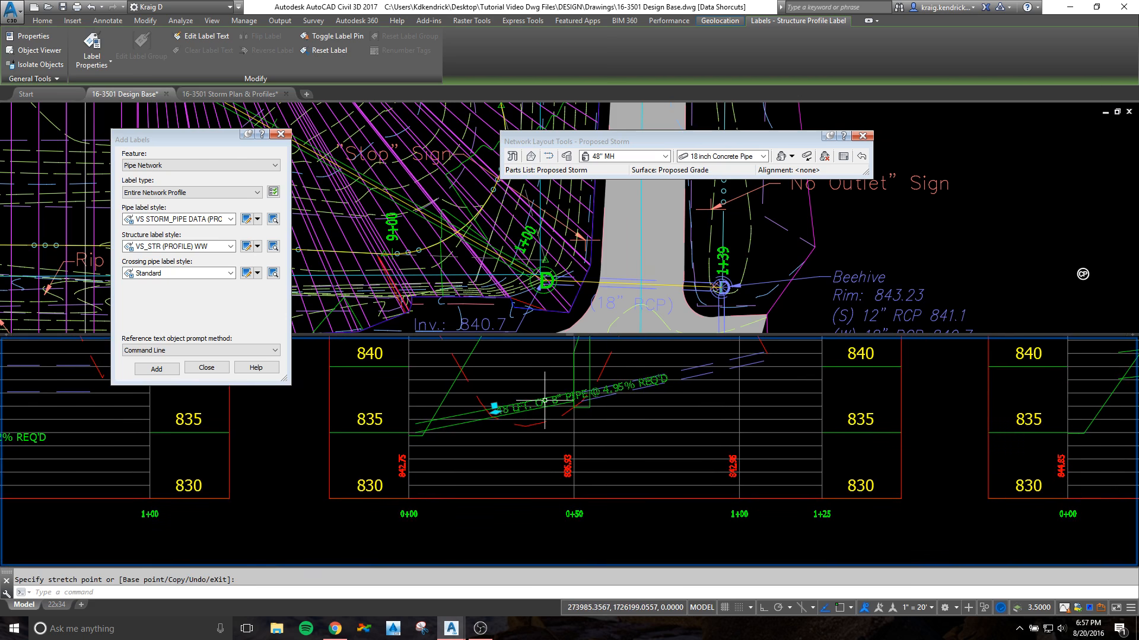
left_click(519, 437)
key("Escape")
scroll(554, 402, "down", 2)
middle_click_drag(554, 402, 551, 446)
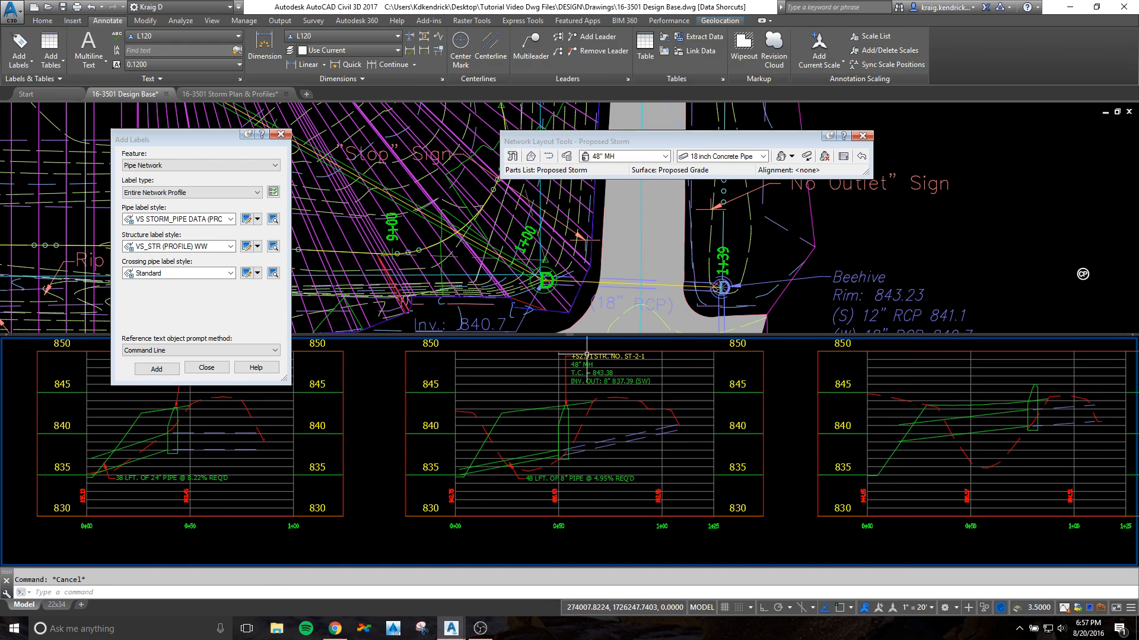
Step: Toggle the pin on the LINE ST-2 manhole label, and stretch its leader vertex and text farther from the manhole
left_click(580, 357)
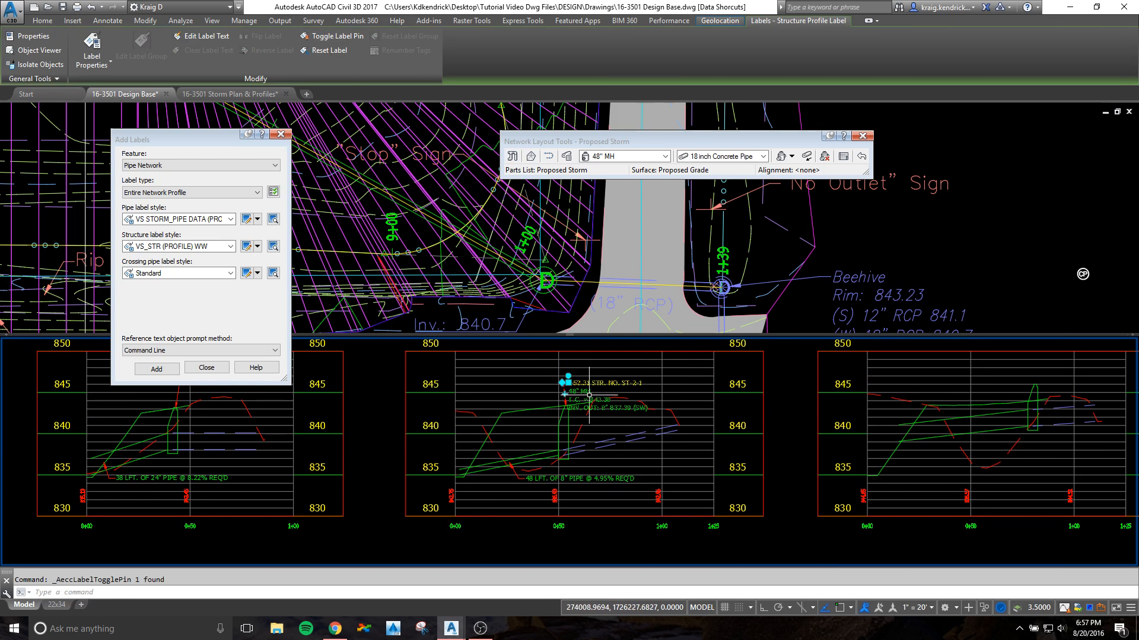
scroll(566, 378, "up", 3)
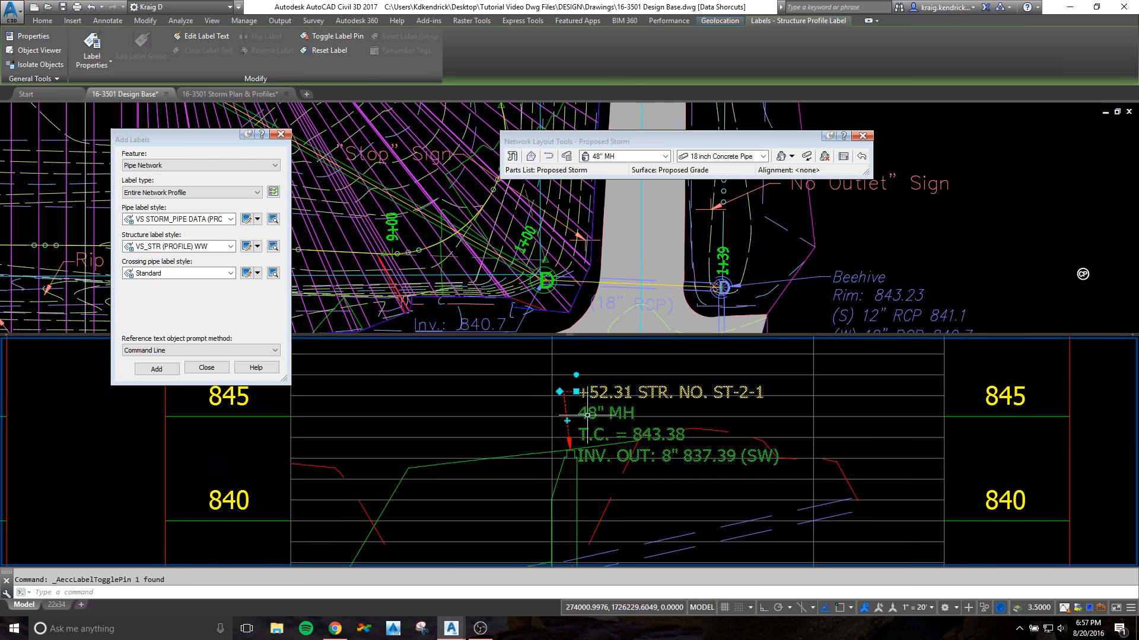
left_click(556, 390)
left_click(510, 384)
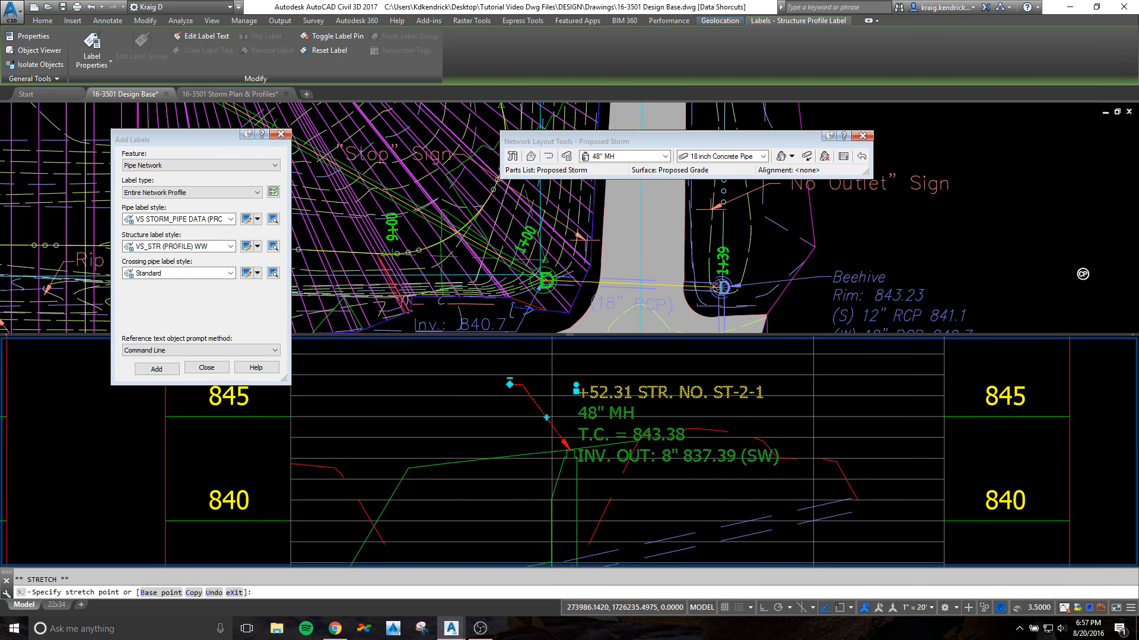
middle_click_drag(576, 392, 583, 469)
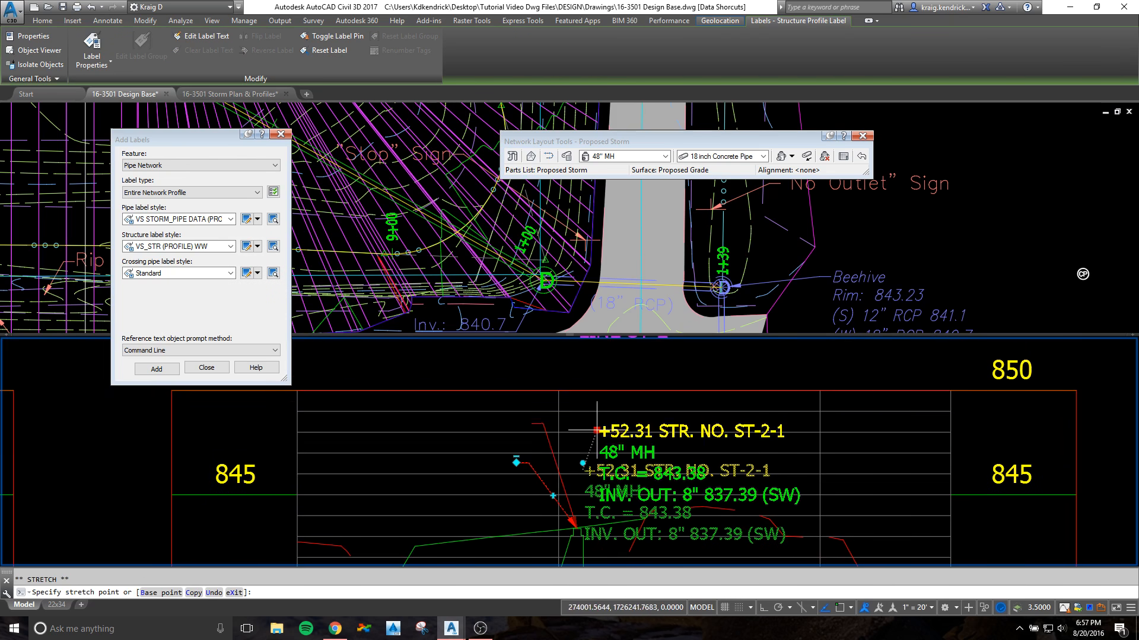
key("Escape")
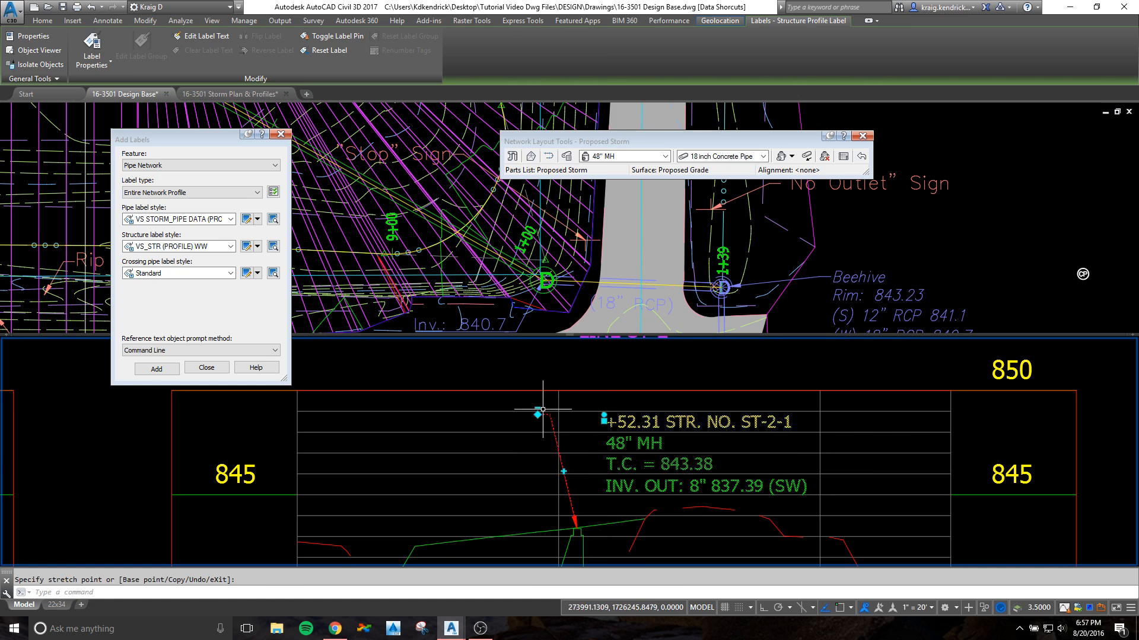
Step: Bring the LINE ST-2 manhole label's leader vertex back beside the text and move the label slightly up and left
left_click(600, 420)
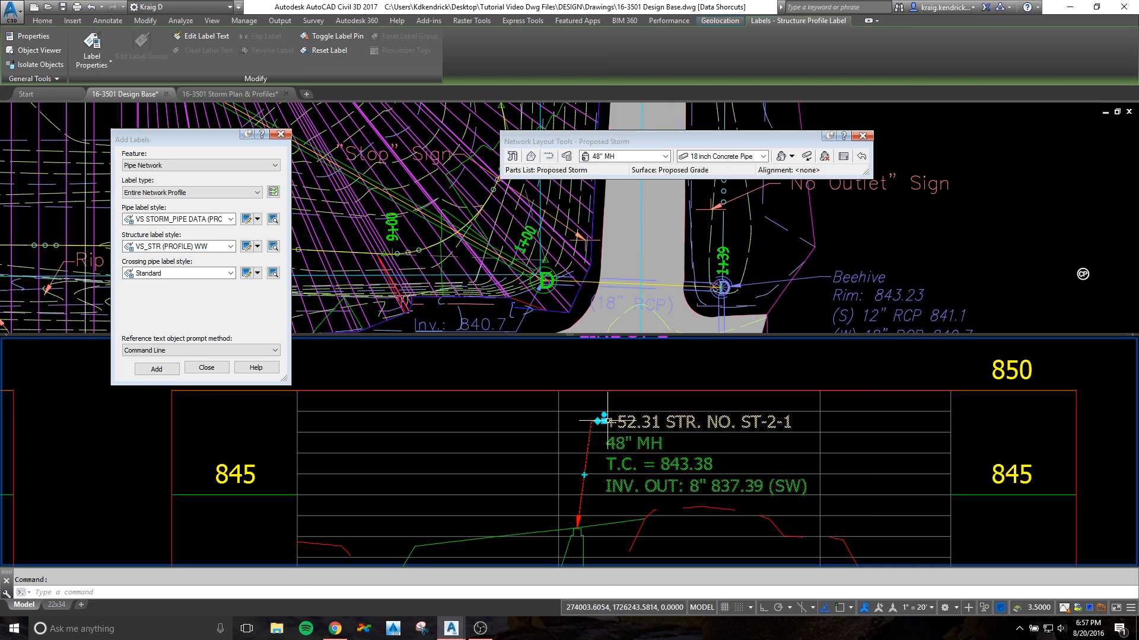
left_click(604, 421)
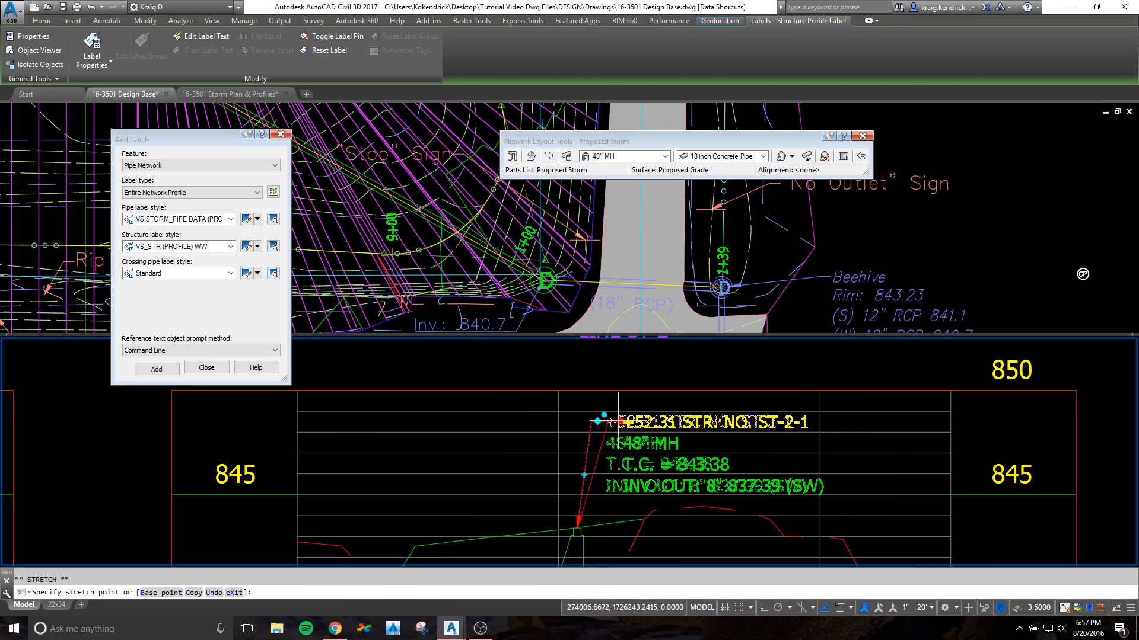
left_click(595, 403)
key("Escape")
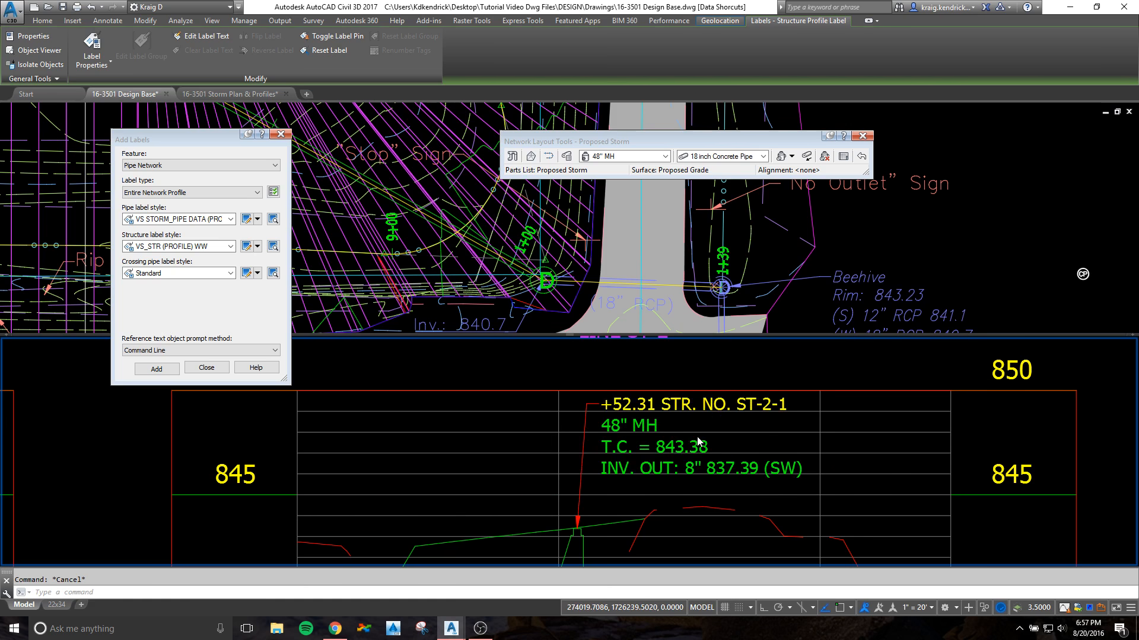
Step: Close the Add Labels dialog and create a data shortcut for the Proposed Storm pipe network
scroll(632, 463, "down", 5)
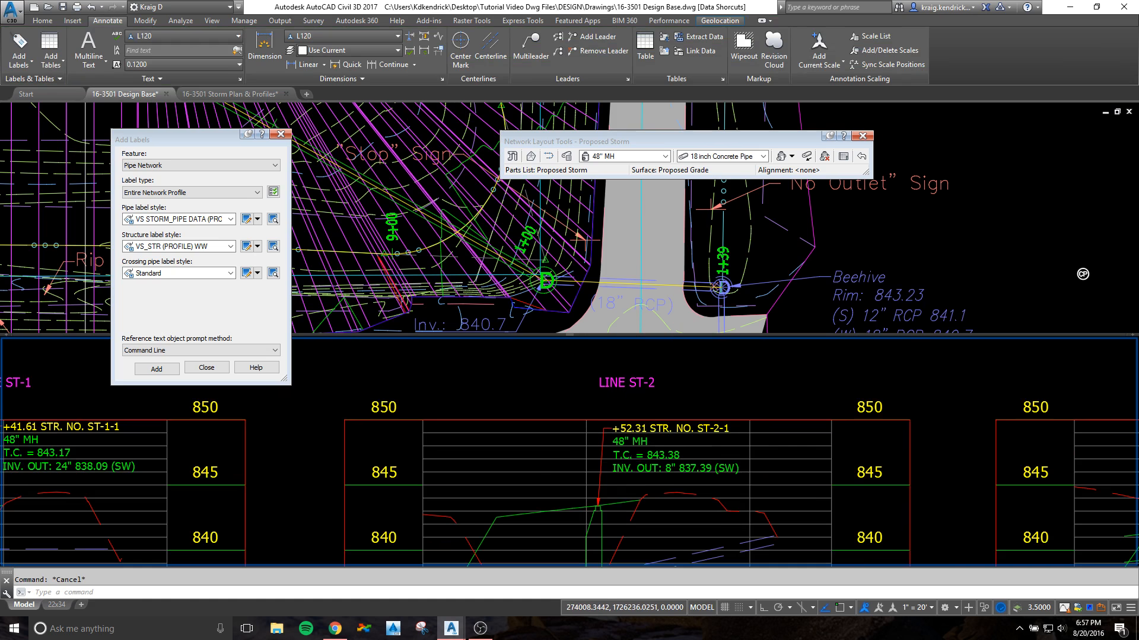
middle_click_drag(587, 475, 618, 450)
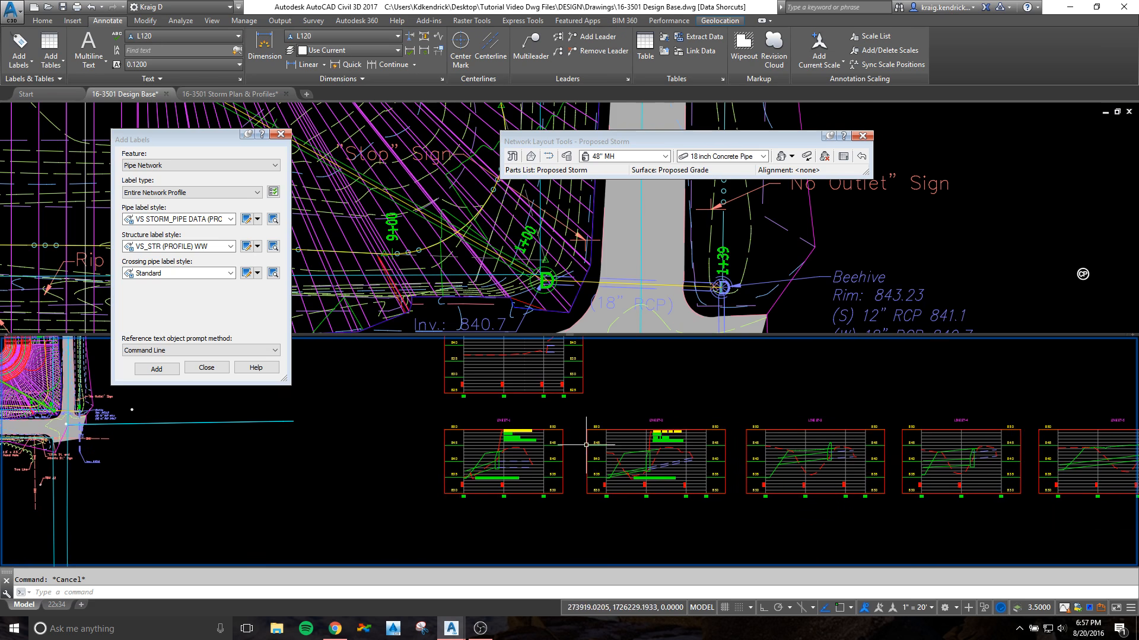
left_click(282, 135)
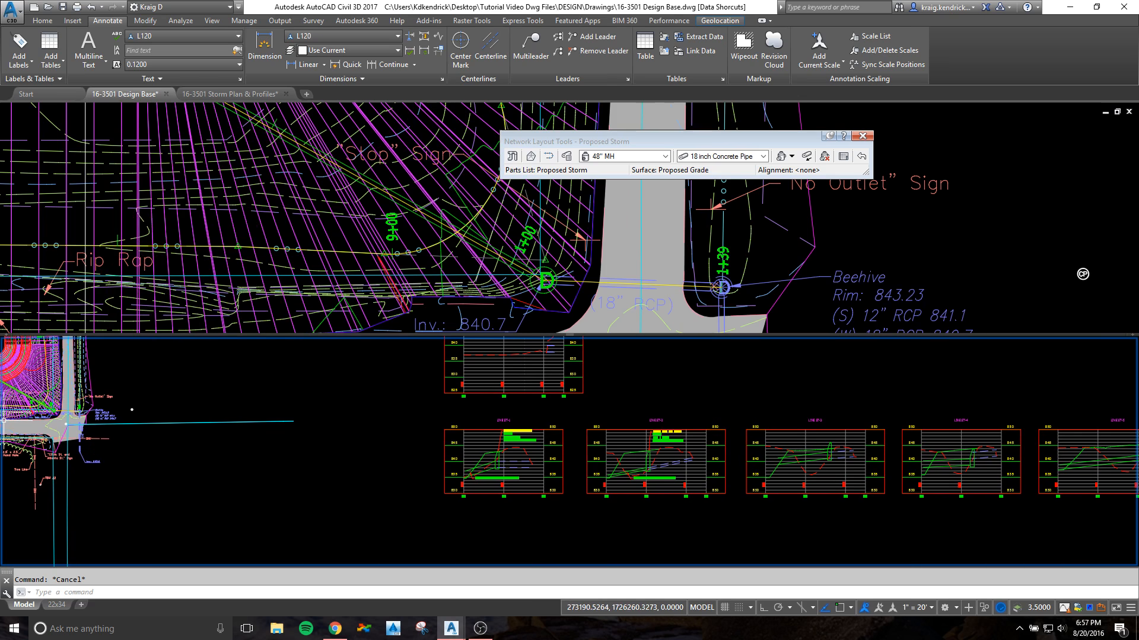
left_click_drag(0, 125, 59, 127)
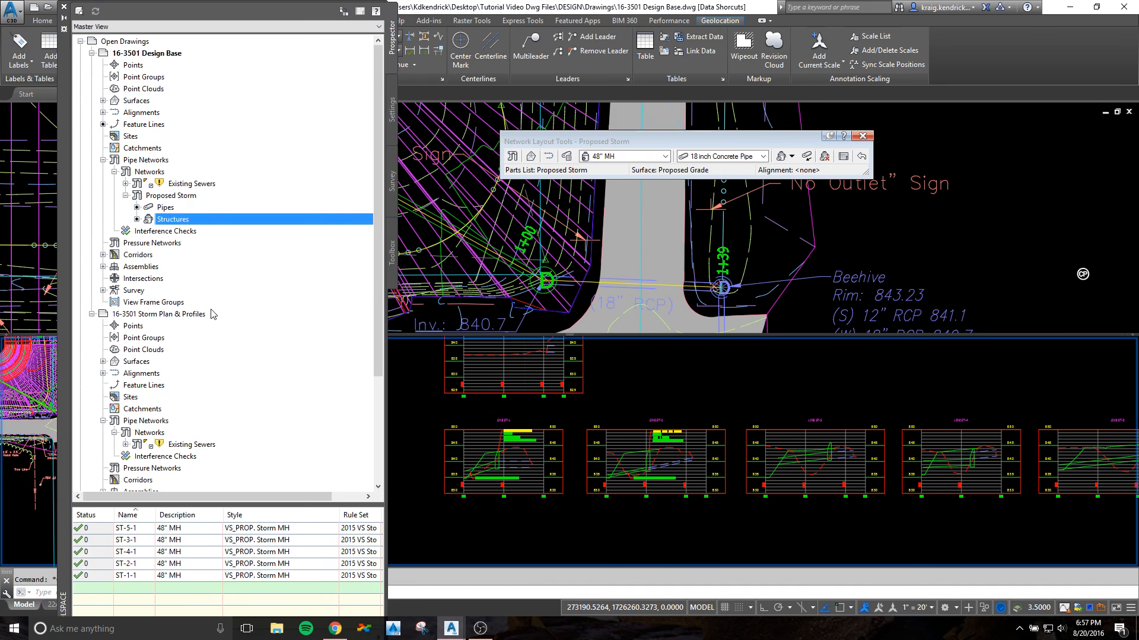
scroll(215, 268, "down", 4)
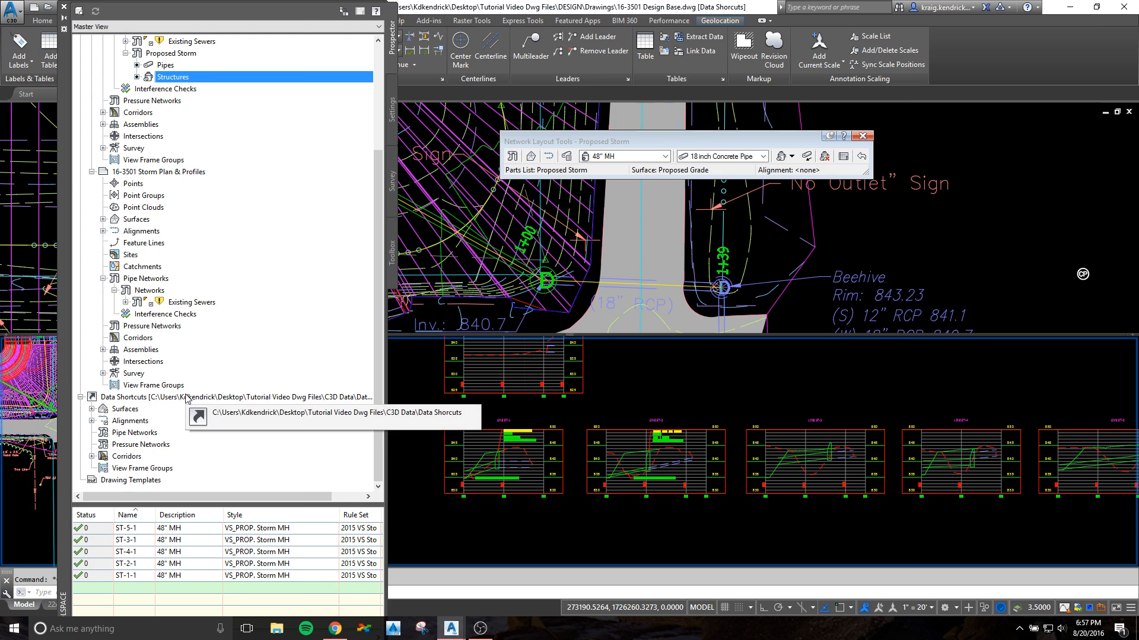
right_click(186, 399)
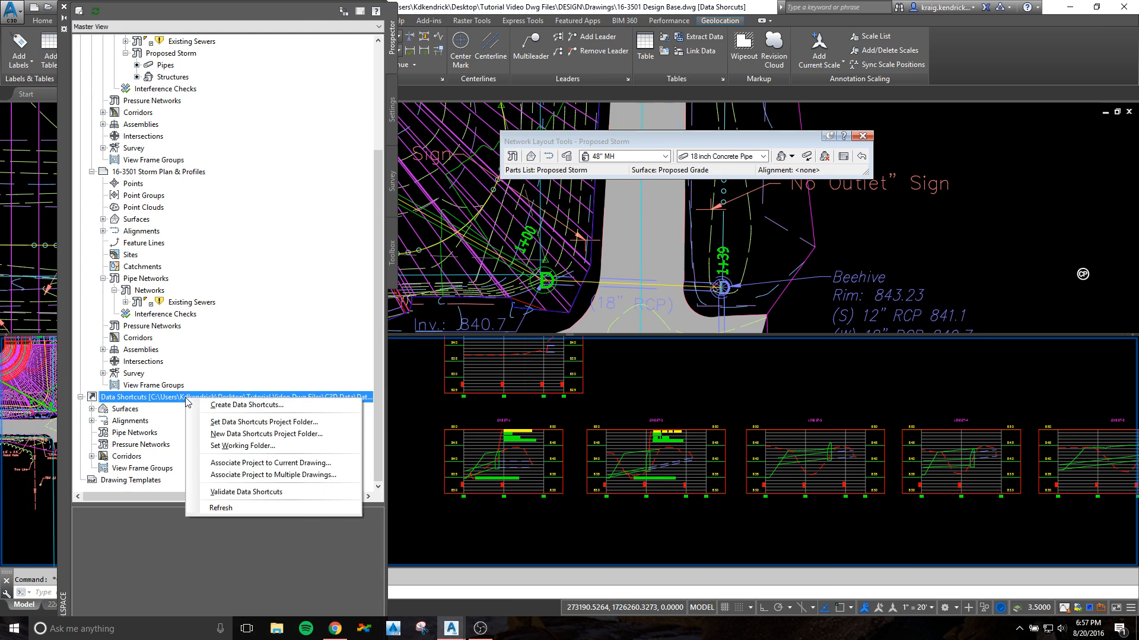
left_click(206, 407)
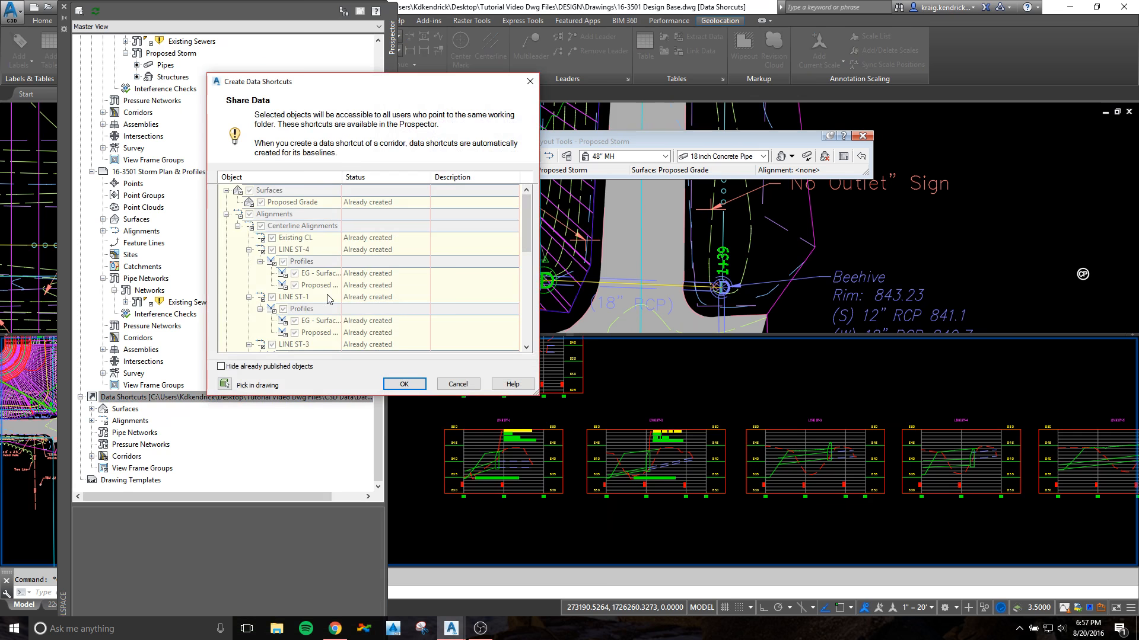
scroll(307, 309, "down", 5)
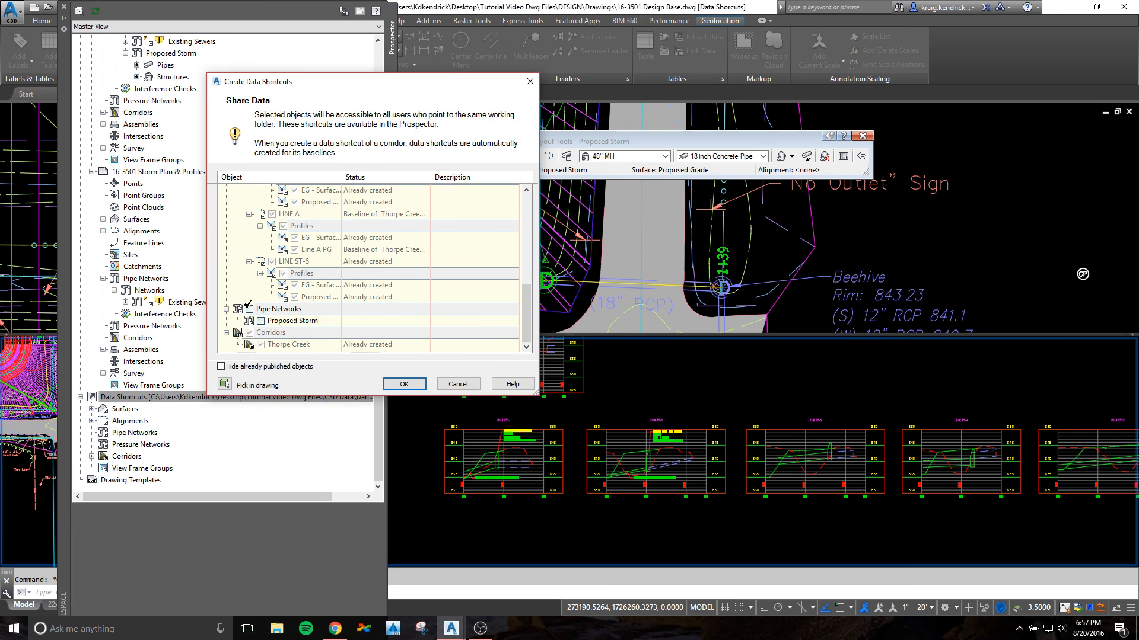
left_click(249, 308)
left_click(403, 384)
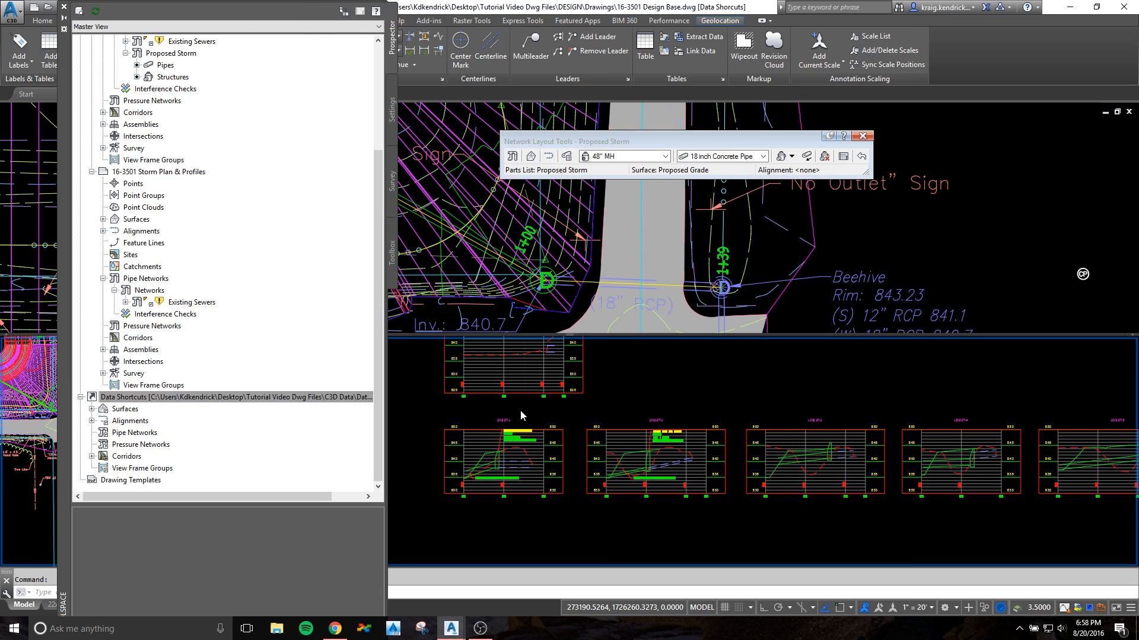
Step: Check the pipe network data shortcuts for Proposed Storm and look at the 16-3501 Storm Plan & Profiles sheet
scroll(166, 349, "down", 3)
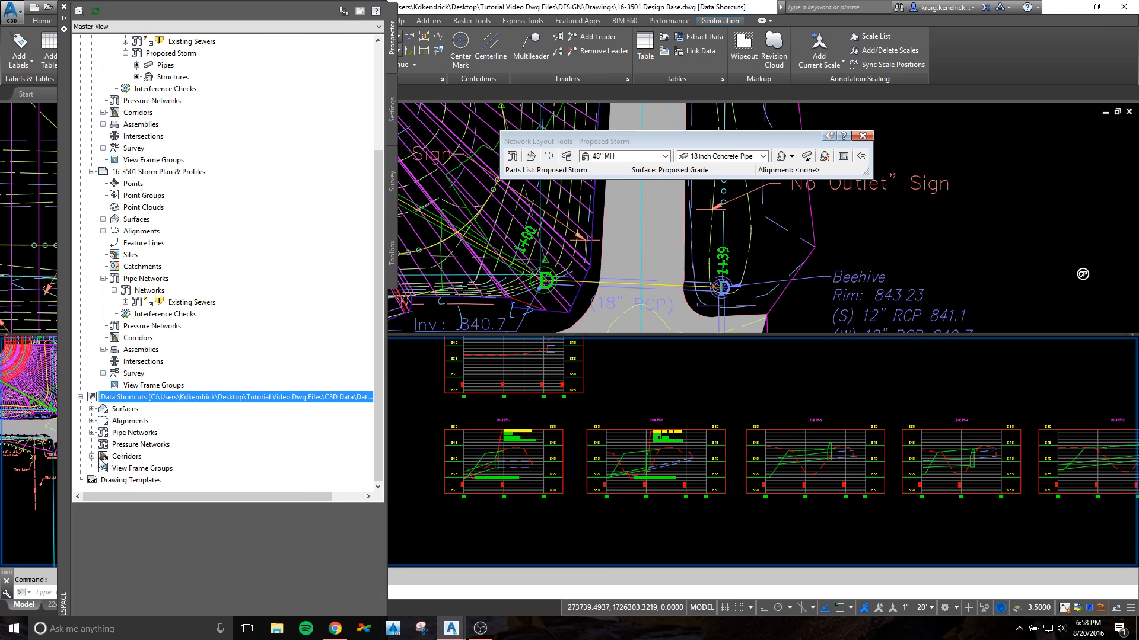
left_click(92, 433)
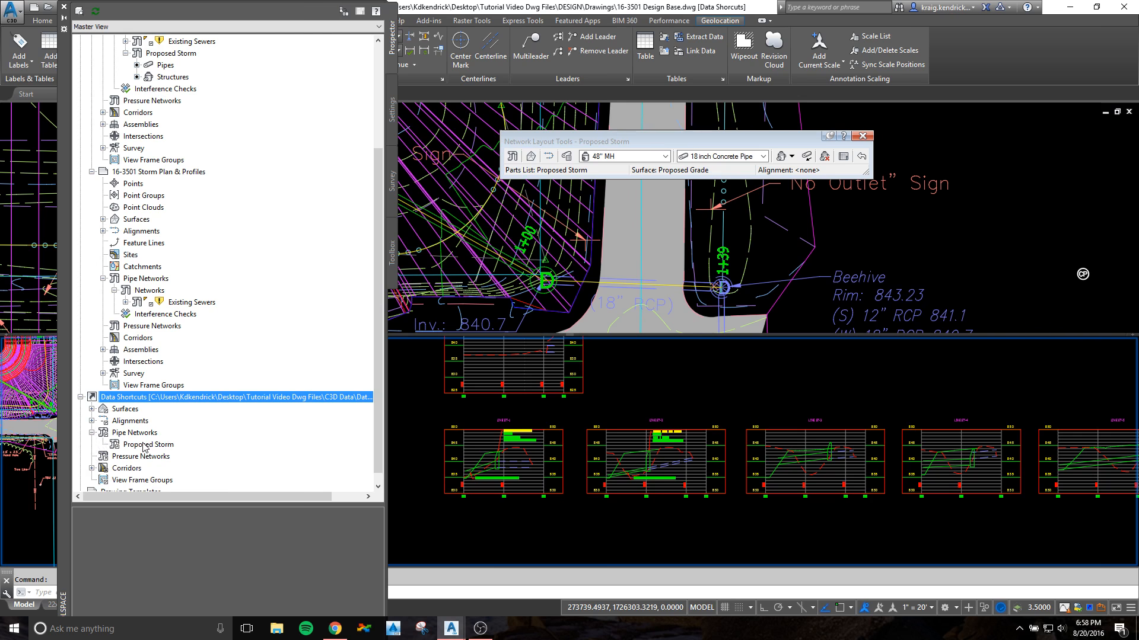
scroll(145, 454, "up", 1)
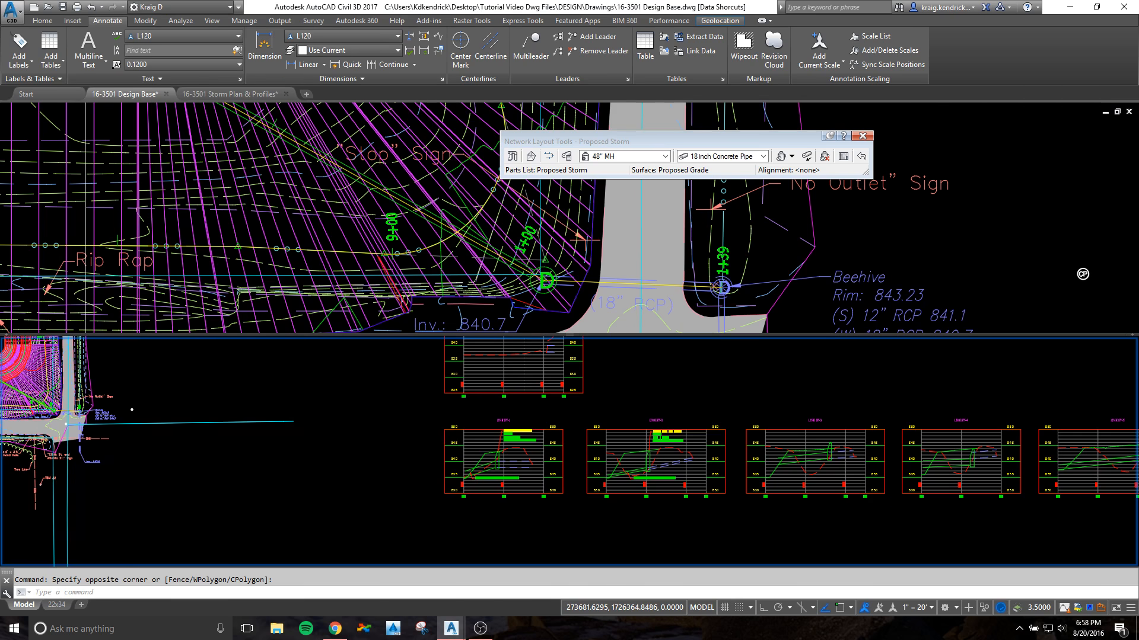
left_click(230, 93)
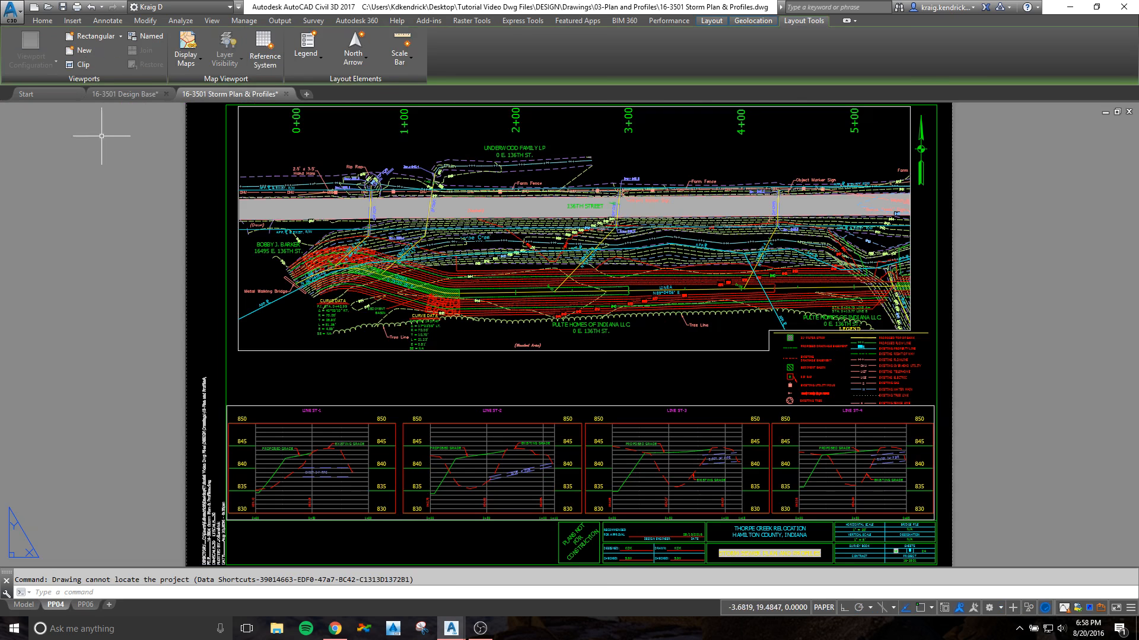
left_click(140, 94)
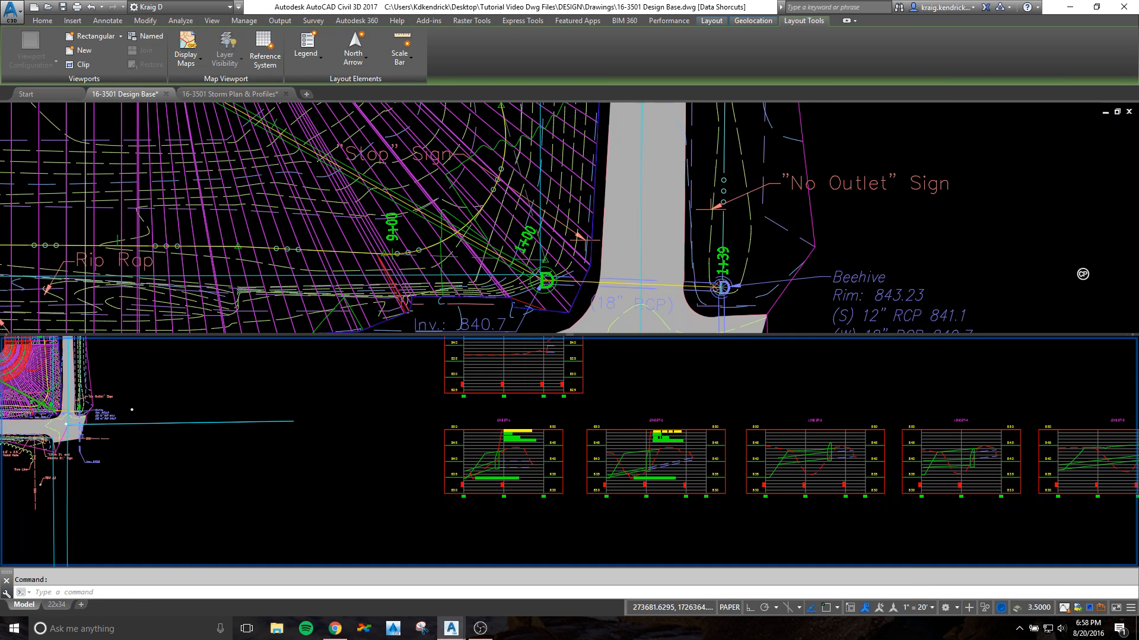
Step: Change the 16-3501 Design Base model space to a single viewport showing the whole site plan
left_click(211, 21)
left_click(495, 68)
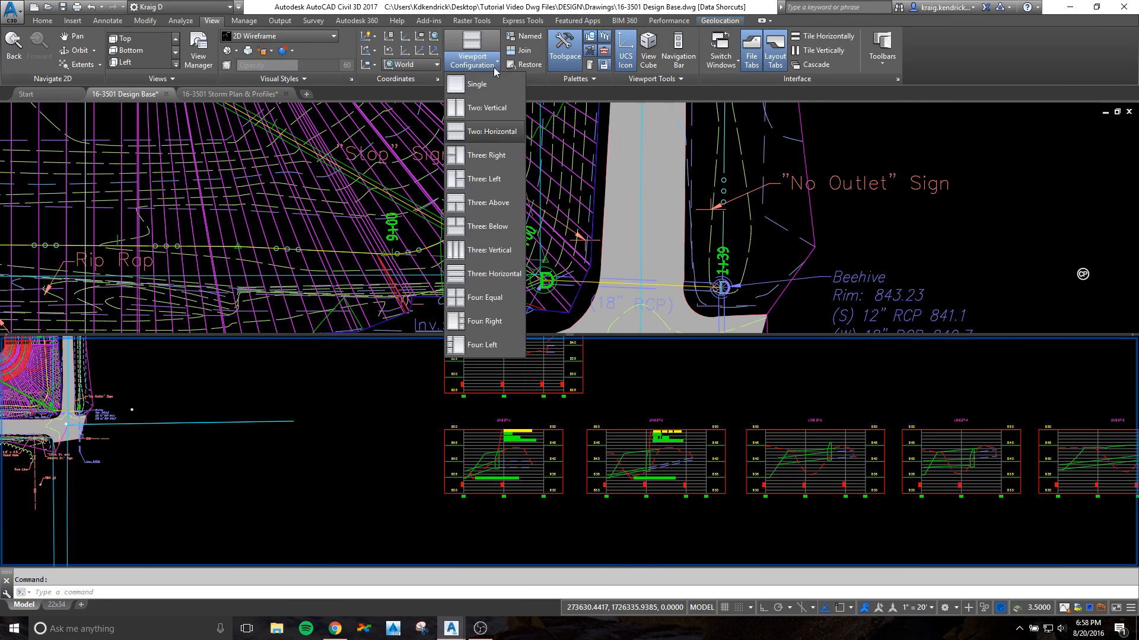
left_click(476, 84)
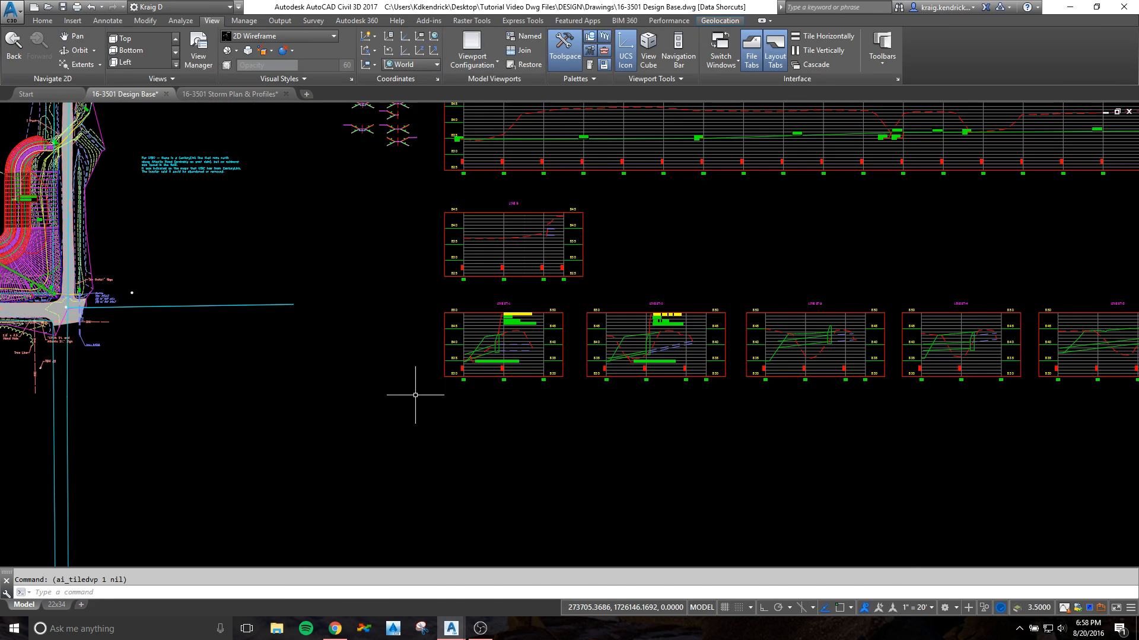
scroll(306, 363, "down", 2)
mouse_move(22, 399)
middle_mouse_down()
mouse_move(364, 408)
mouse_move(480, 391)
middle_mouse_up()
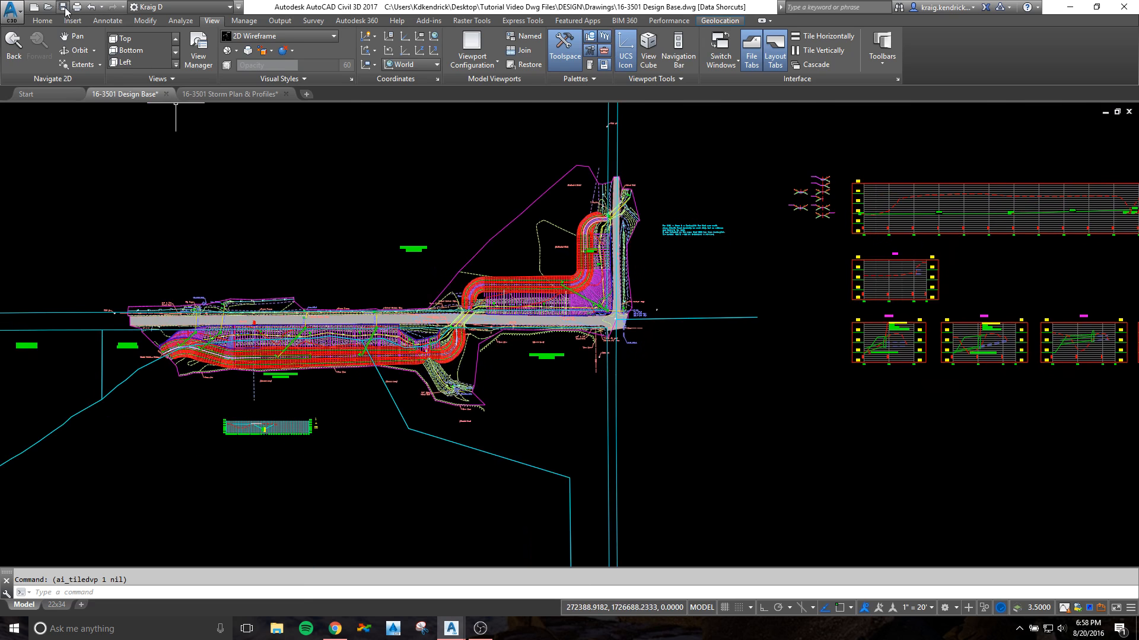
Step: Save the 16-3501 Design Base drawing and switch to the 16-3501 Storm Plan & Profiles drawing
key("ctrl+s")
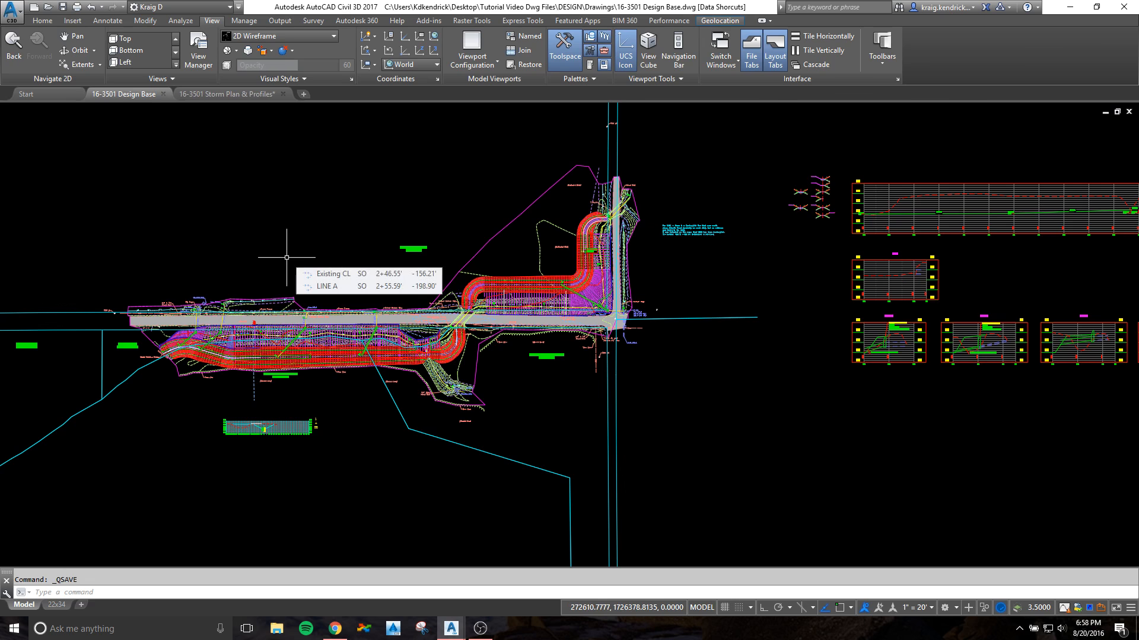
left_click(250, 94)
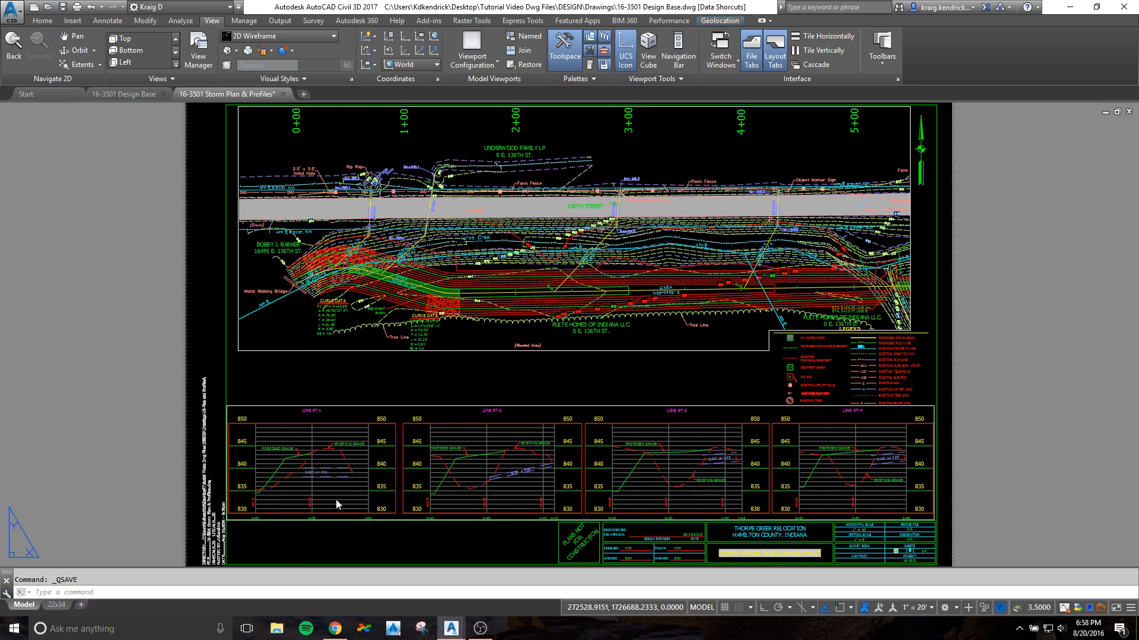
Step: Activate the model space of the large plan viewport on the PP04 layout
left_click(475, 337)
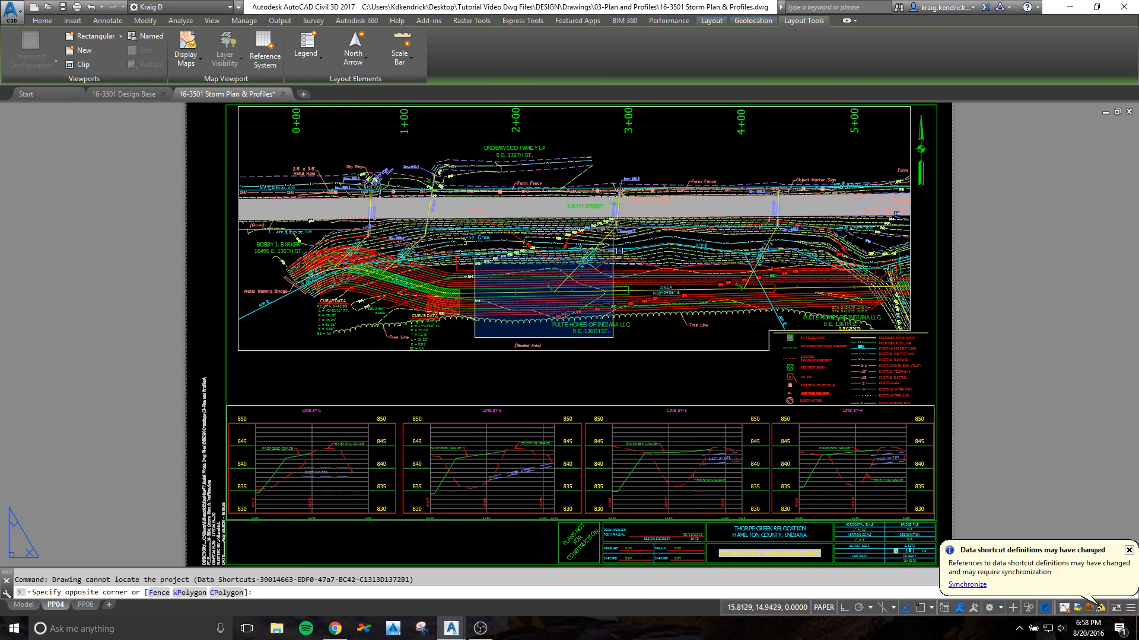
left_click(491, 329)
double_click(475, 329)
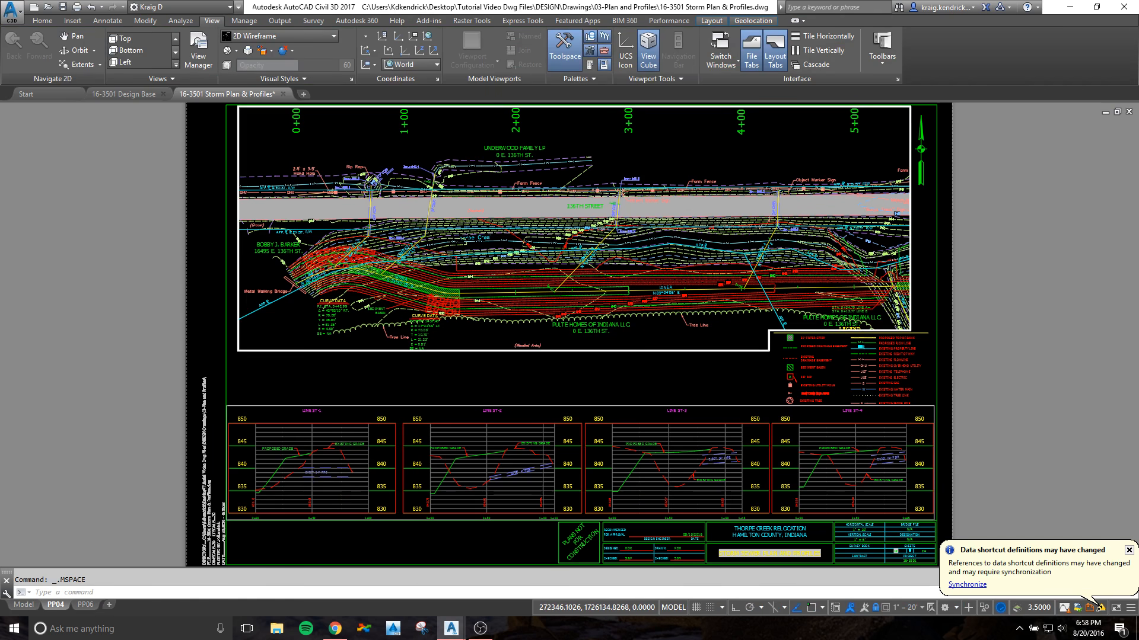
Step: Start a reference to the Proposed Storm pipe network from the data shortcuts, using the VS Proposed Storm 2017 parts list
left_click_drag(0, 350, 45, 350)
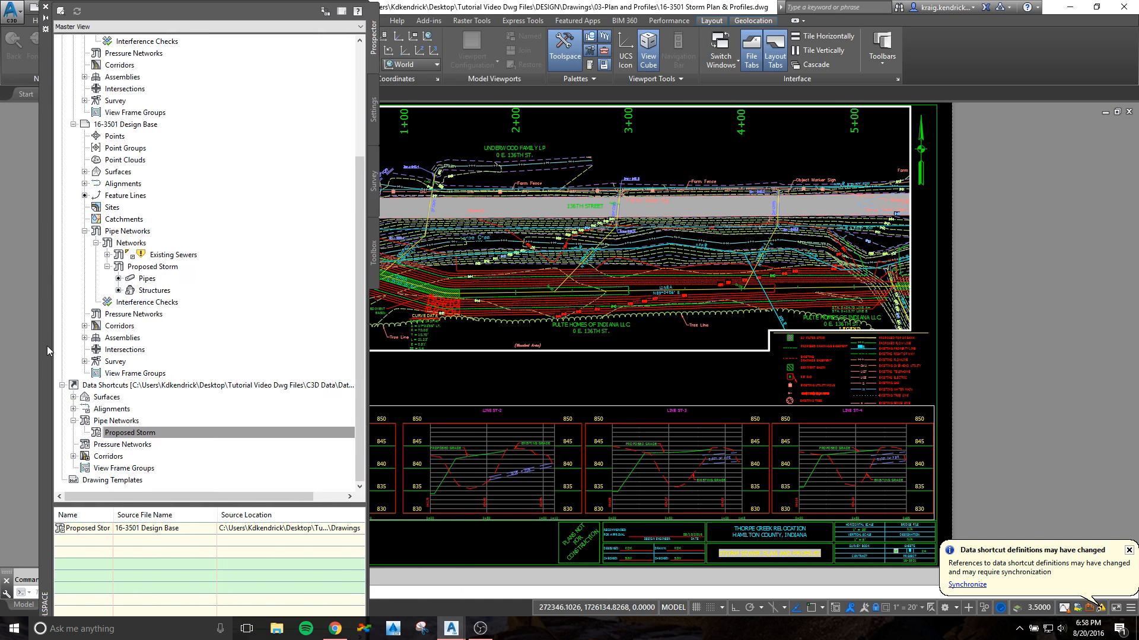
right_click(123, 437)
left_click(161, 440)
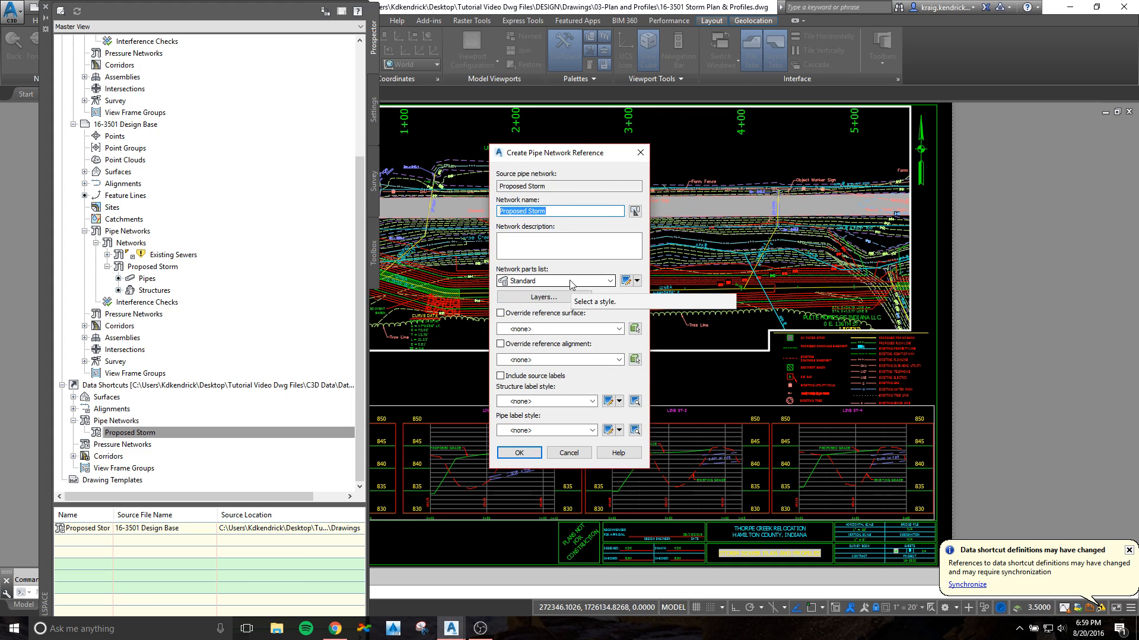
left_click(571, 281)
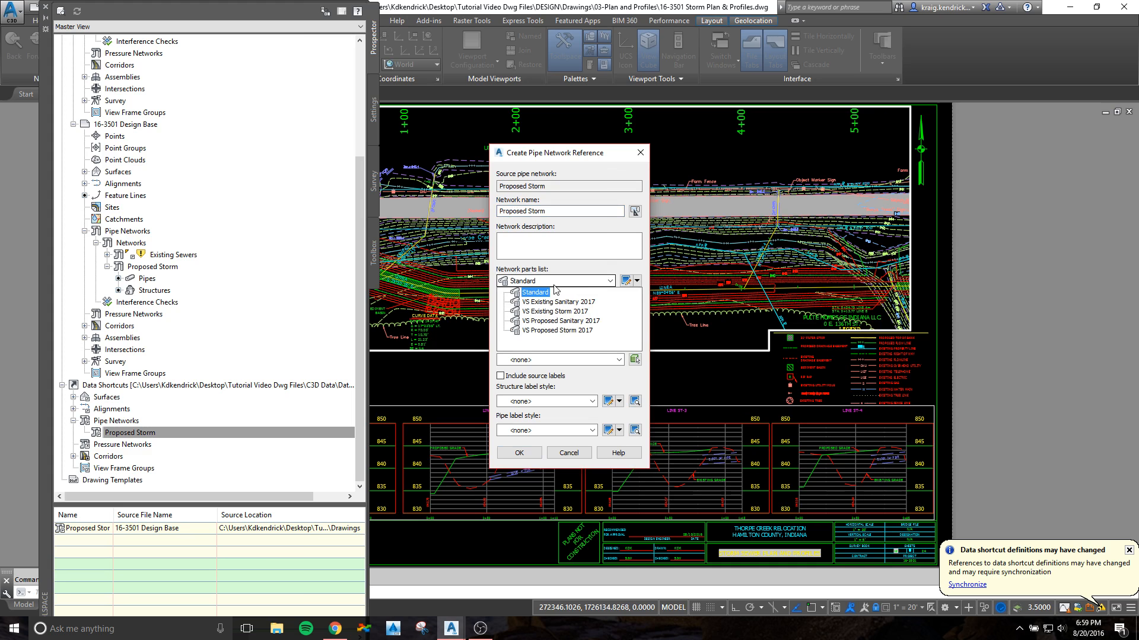
left_click(540, 330)
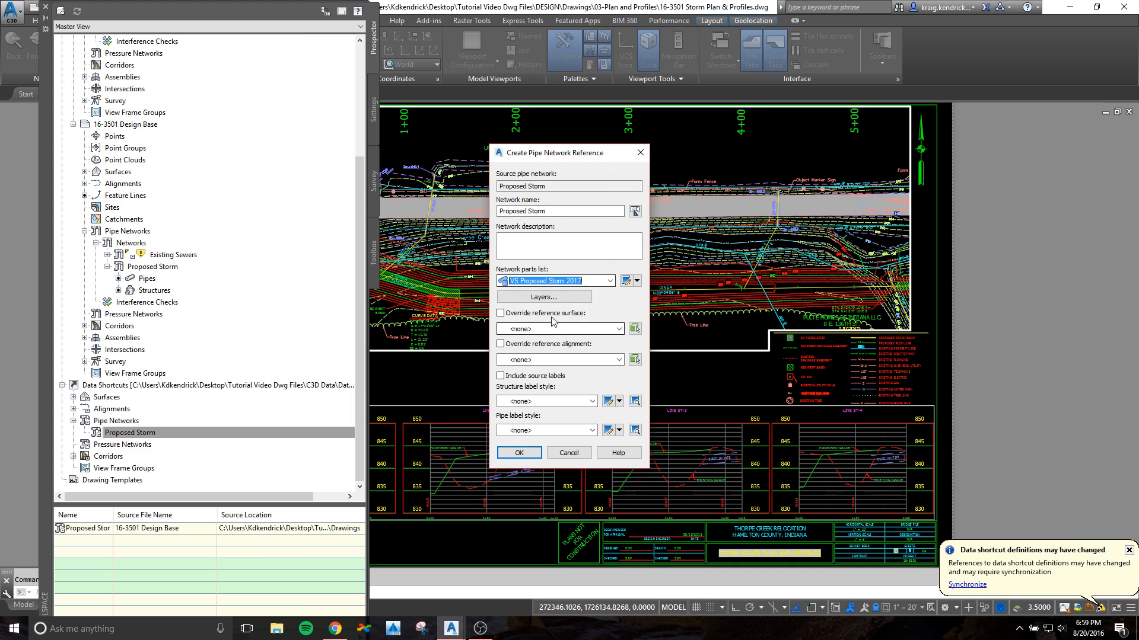
Step: Open the VS Proposed Storm 2017 parts list and check the structure style of the eccentric cylindrical 48" MH
left_click(625, 281)
left_click(496, 230)
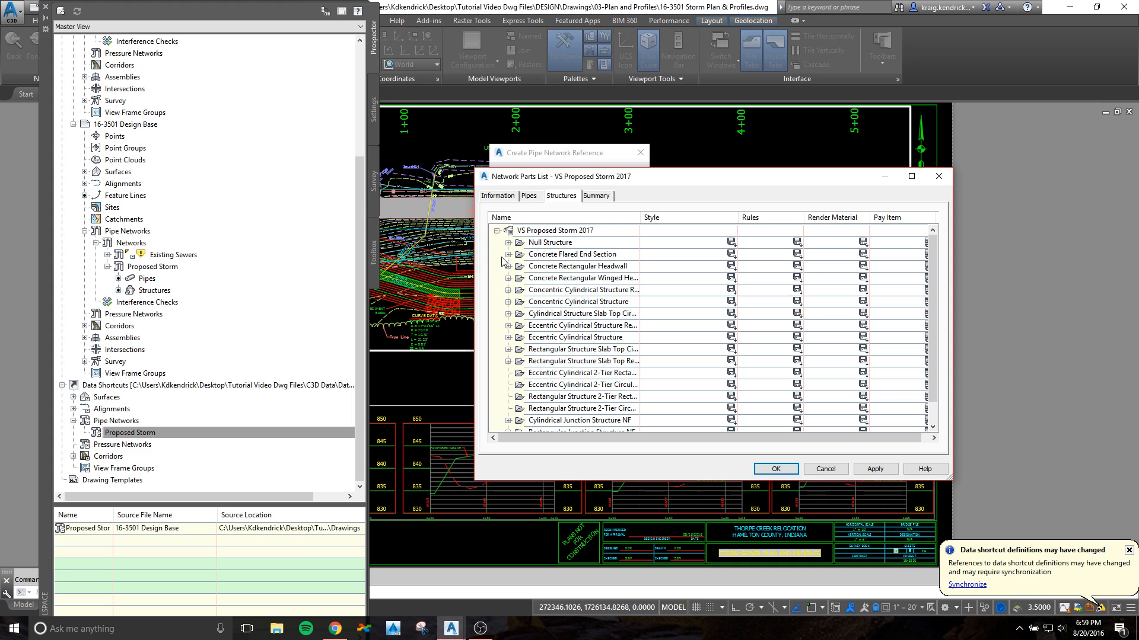
scroll(515, 295, "down", 1)
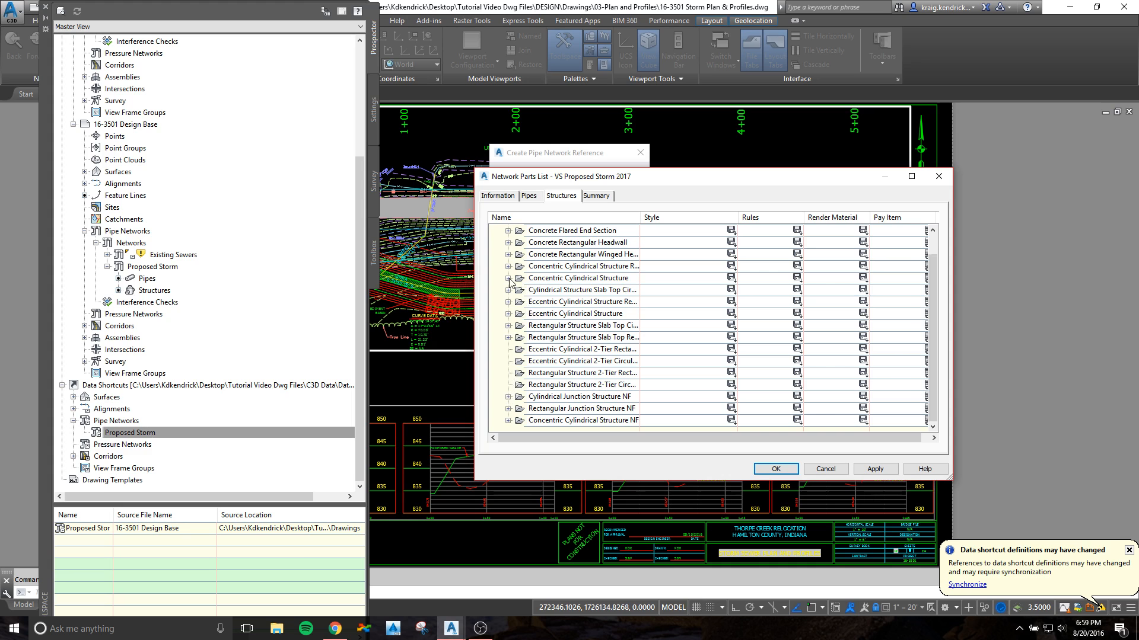
left_click(508, 314)
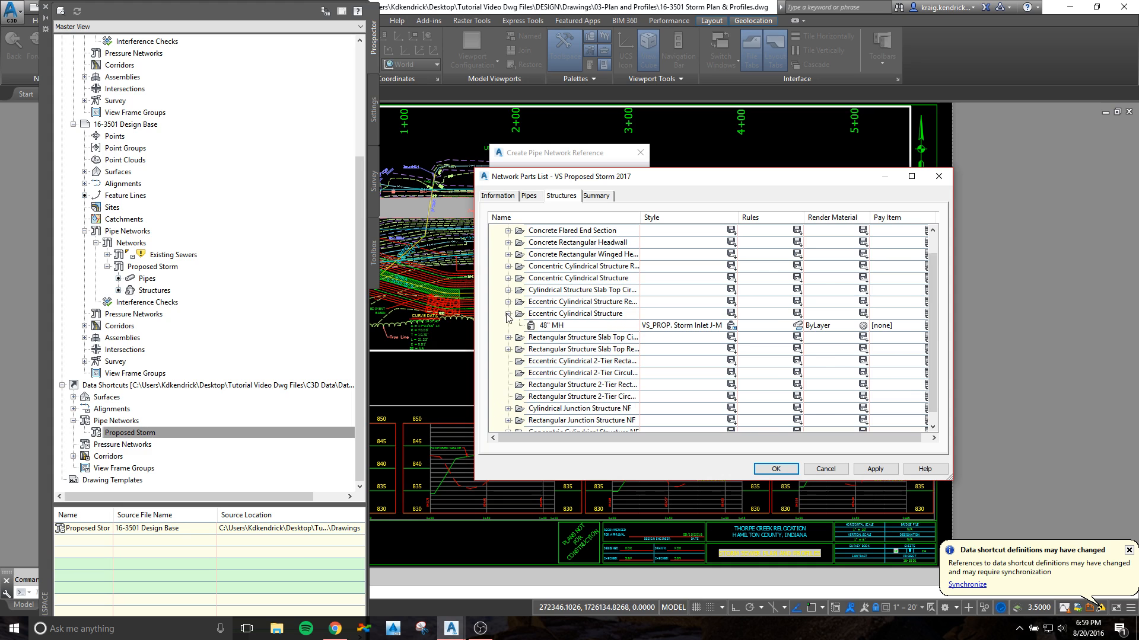
left_click(731, 326)
left_click(600, 246)
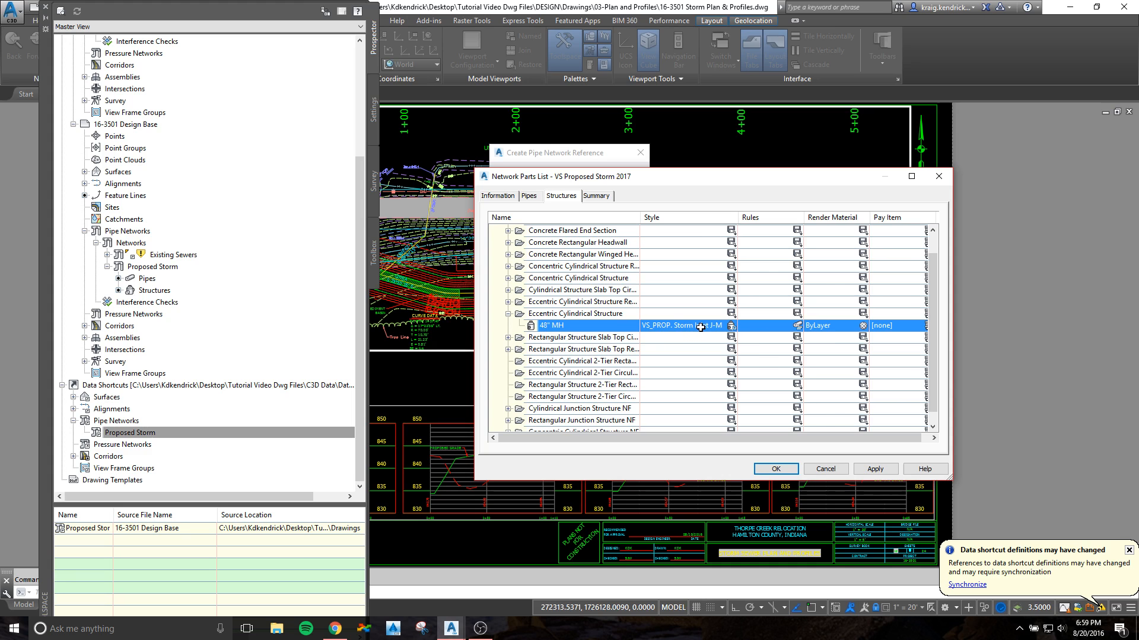
Step: Review the styles and rules of the concrete pipes in the parts list, recheck the structures, and return to the network reference settings
left_click(533, 196)
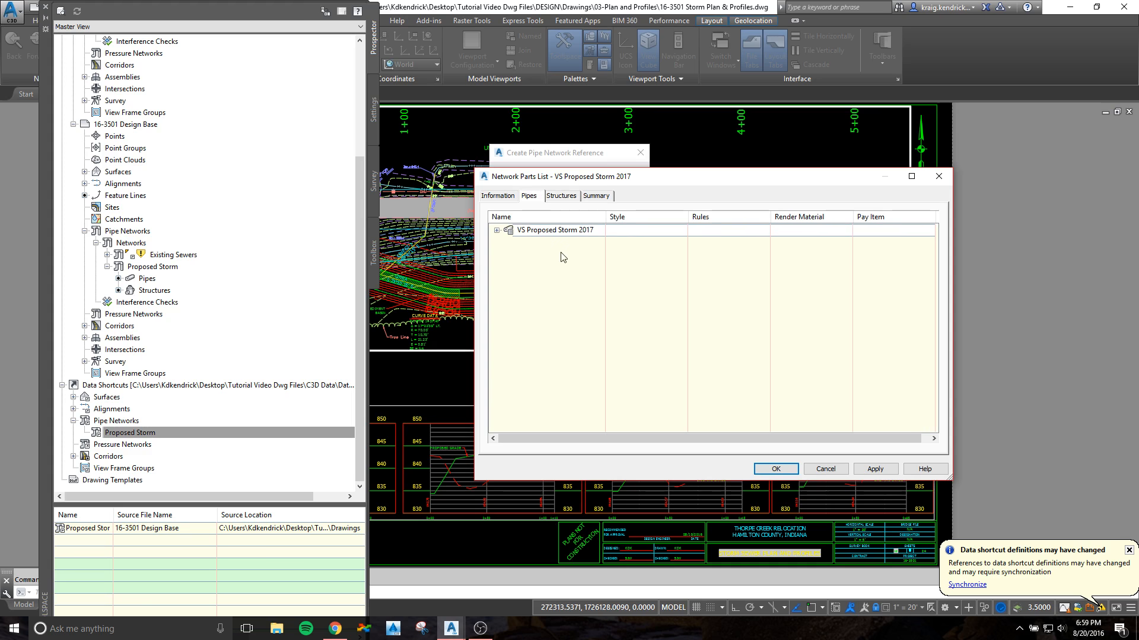
left_click(497, 230)
left_click(508, 254)
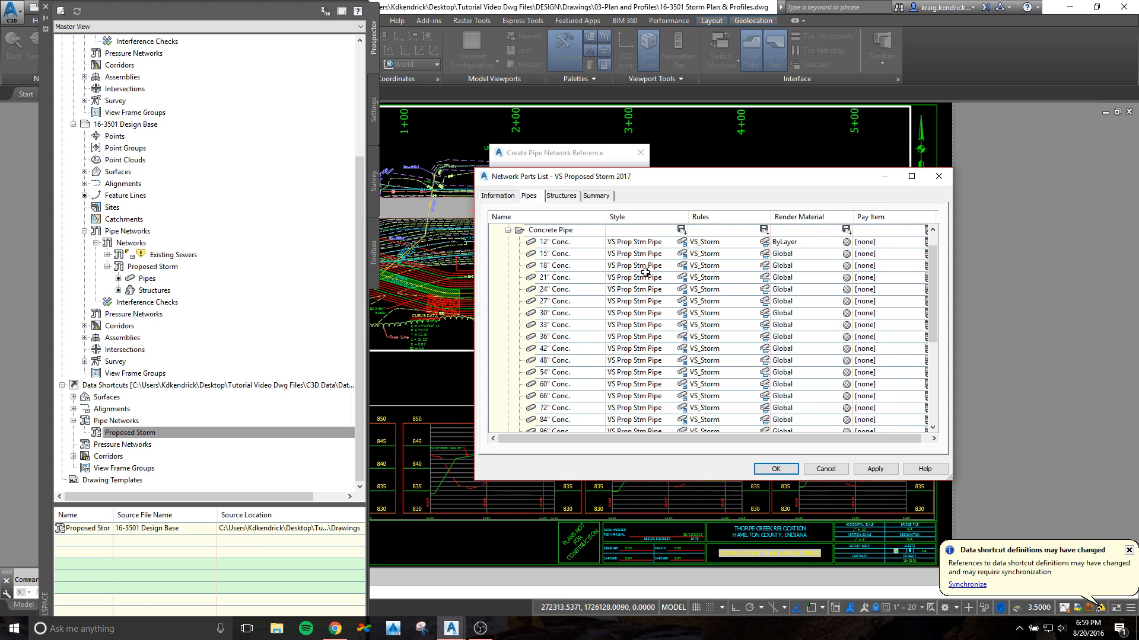
scroll(652, 382, "down", 3)
scroll(653, 383, "down", 2)
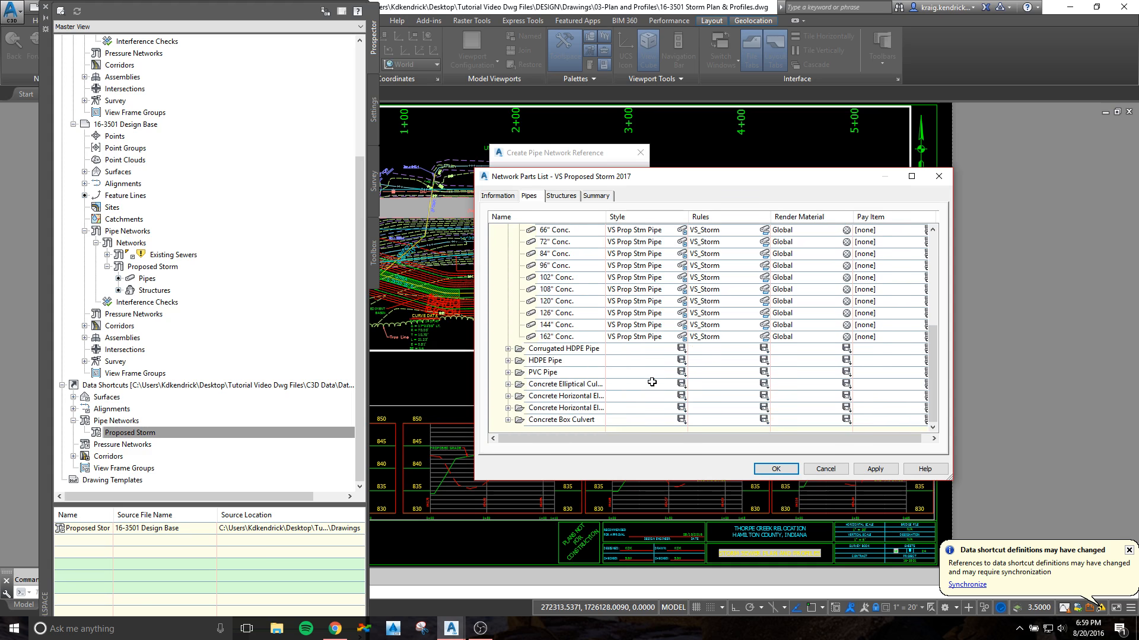
scroll(646, 356, "up", 5)
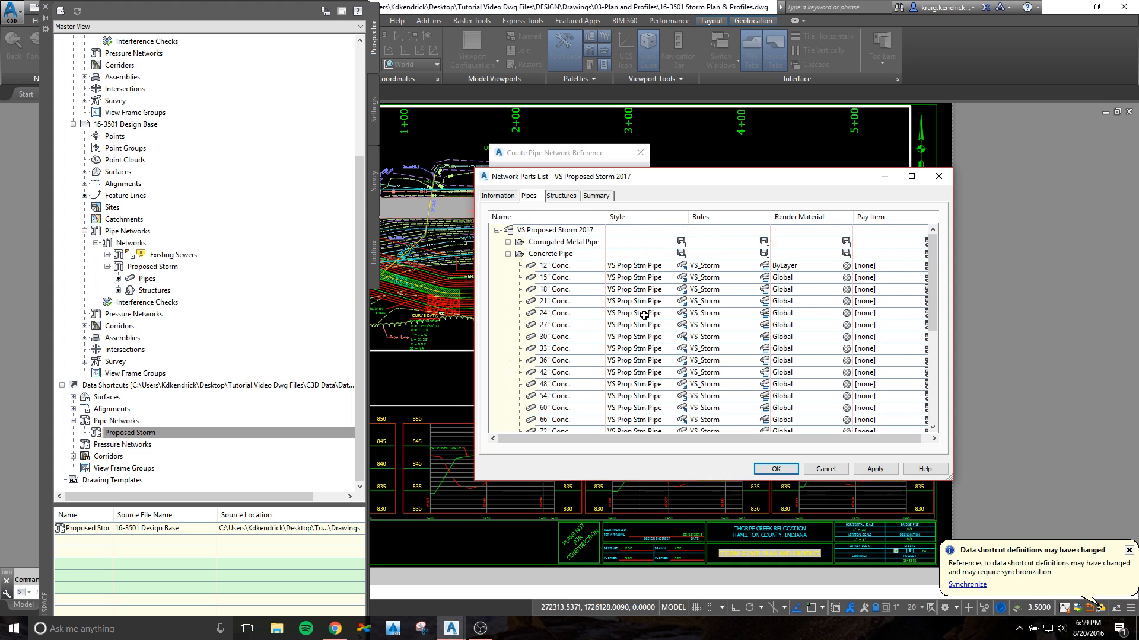
left_click(561, 196)
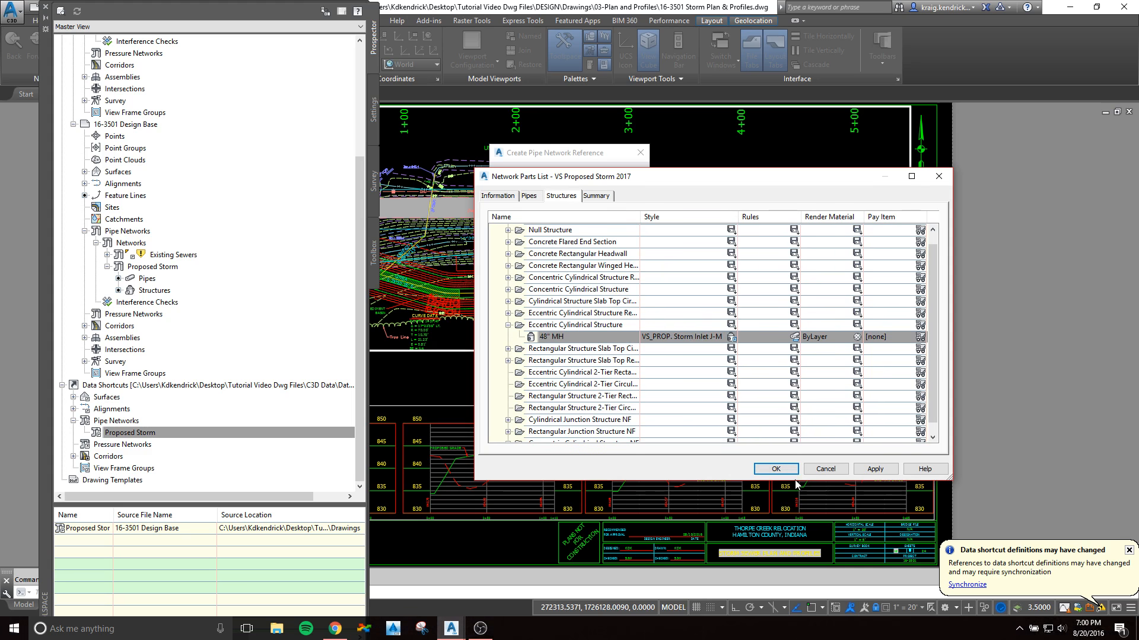
left_click(780, 470)
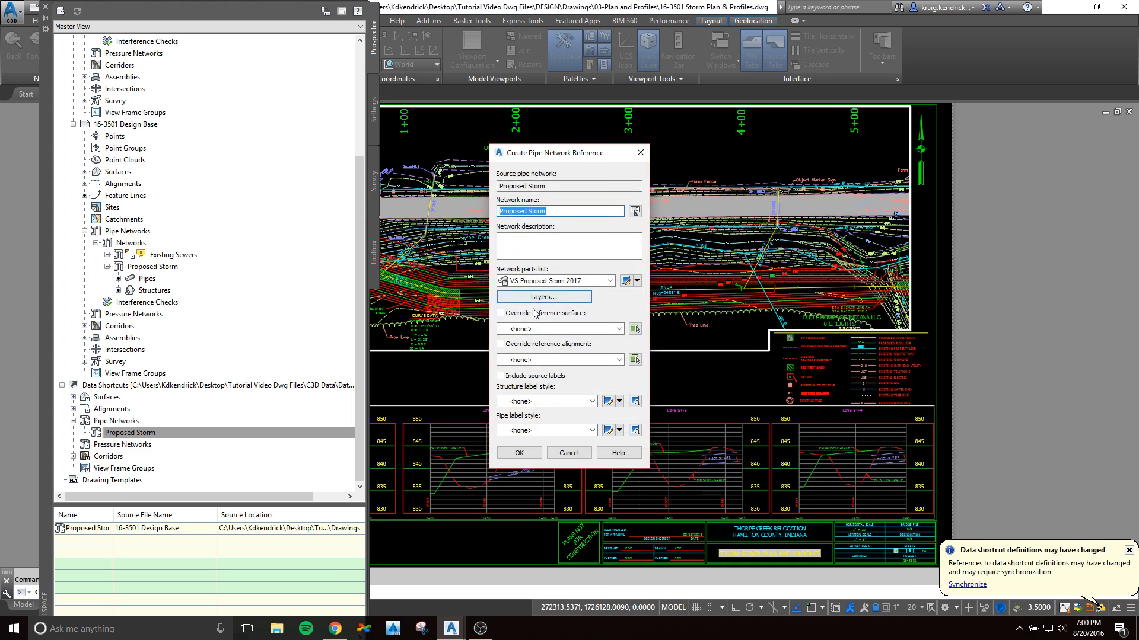
Step: Set the network reference's surface to Proposed Grade and its structure label style to VS_STR (PLAN) WW
left_click(525, 329)
left_click(540, 359)
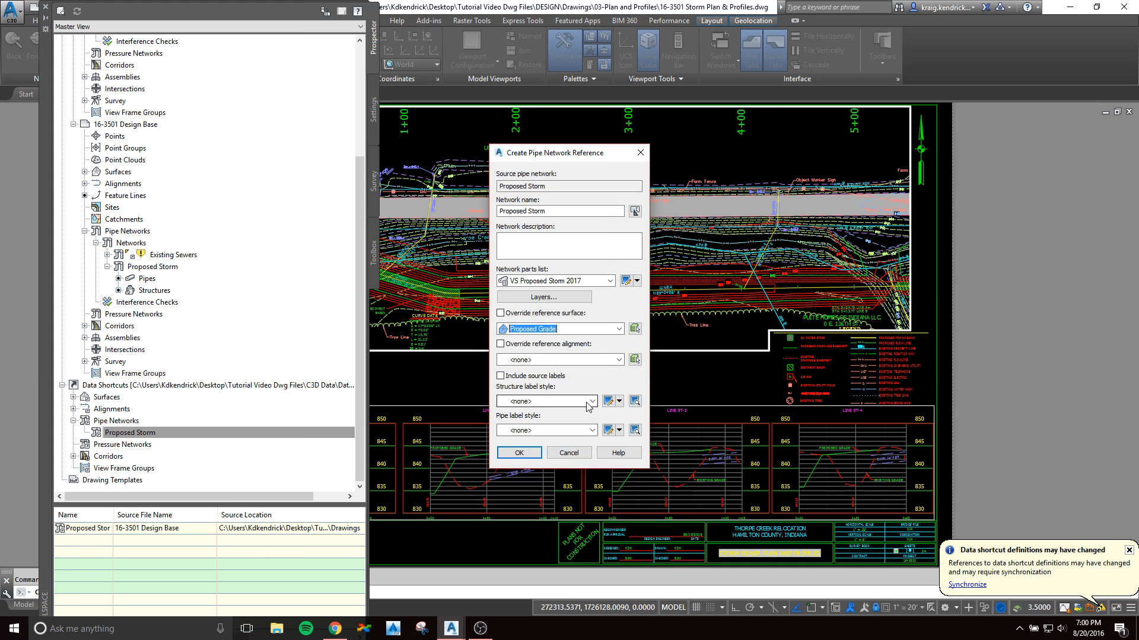
left_click(592, 402)
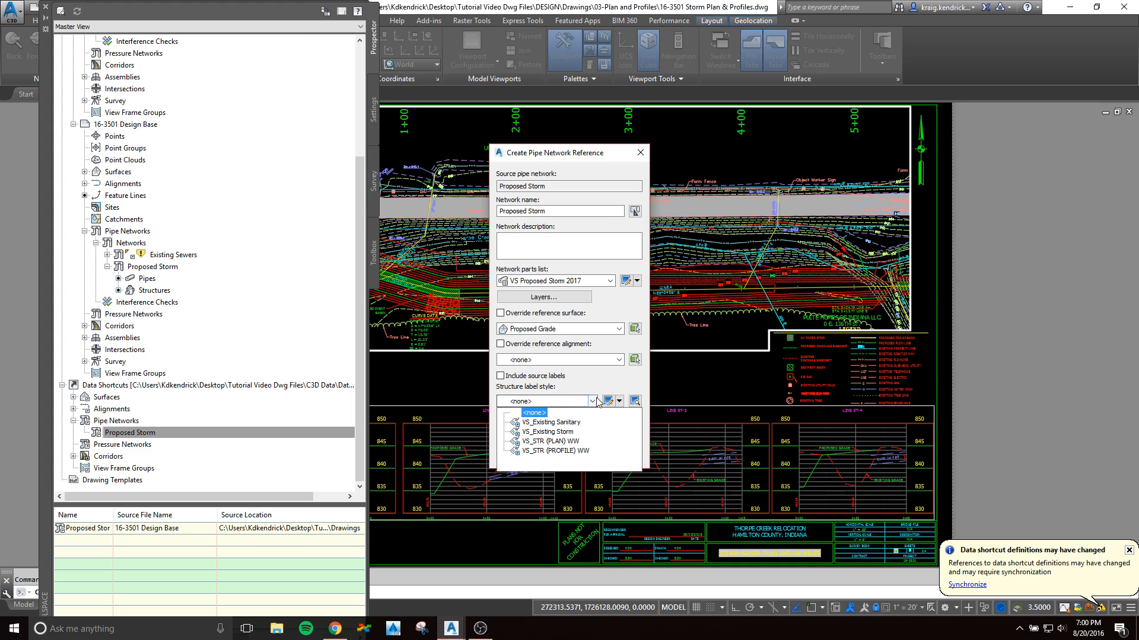
left_click(534, 443)
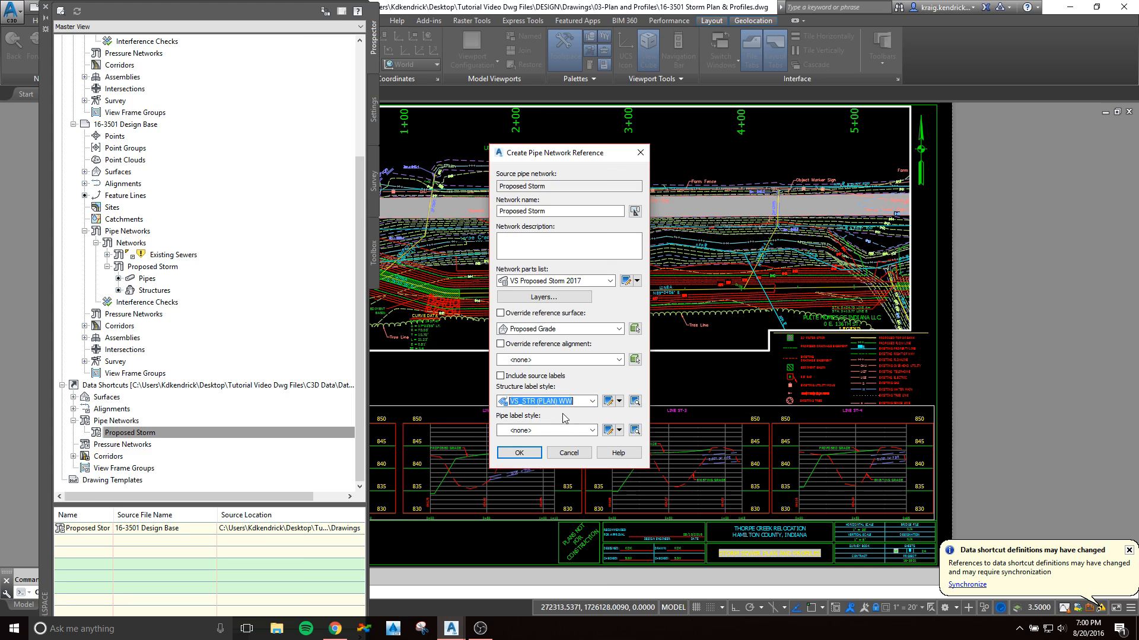
Step: Set the pipe label style to VS FLOW ARROW PROPOSED and create the Proposed Storm pipe network reference
left_click(593, 431)
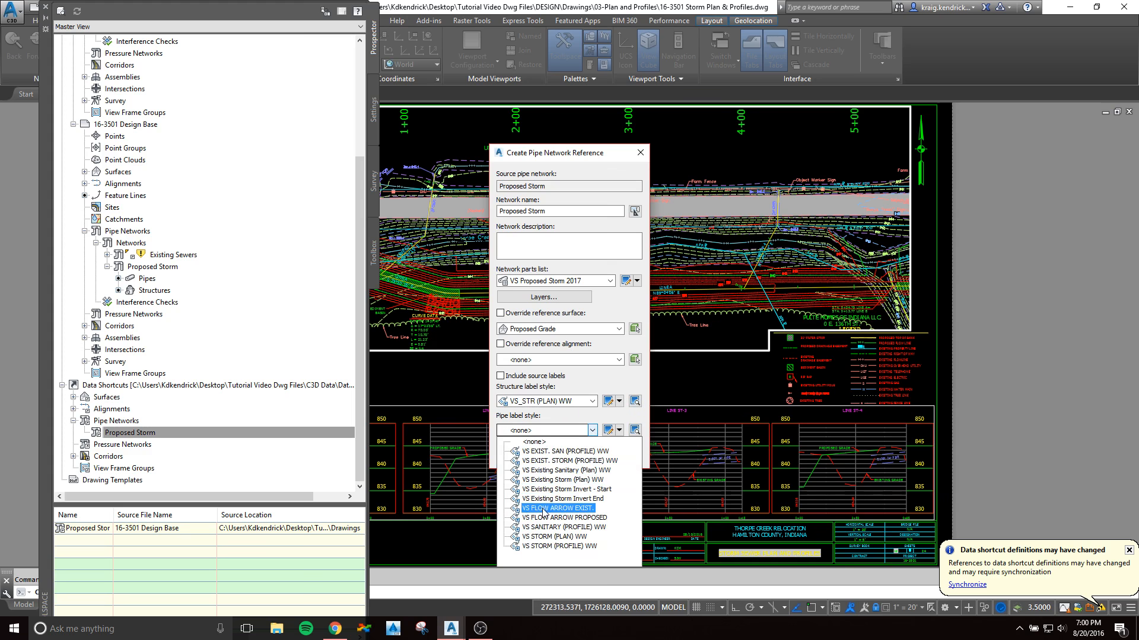
left_click(530, 537)
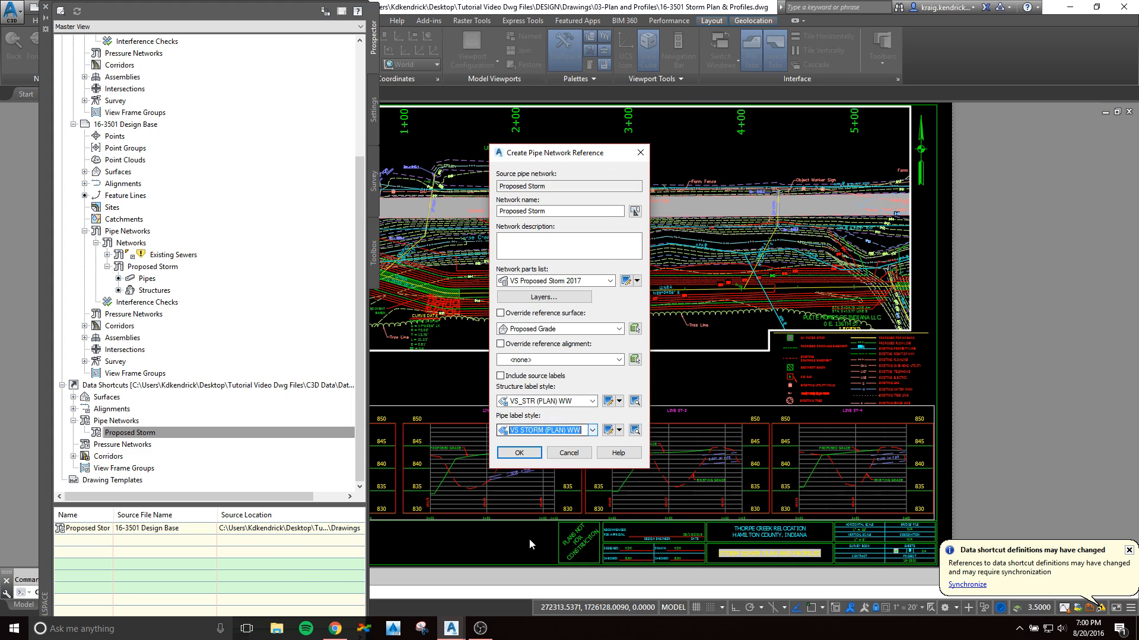
left_click(592, 432)
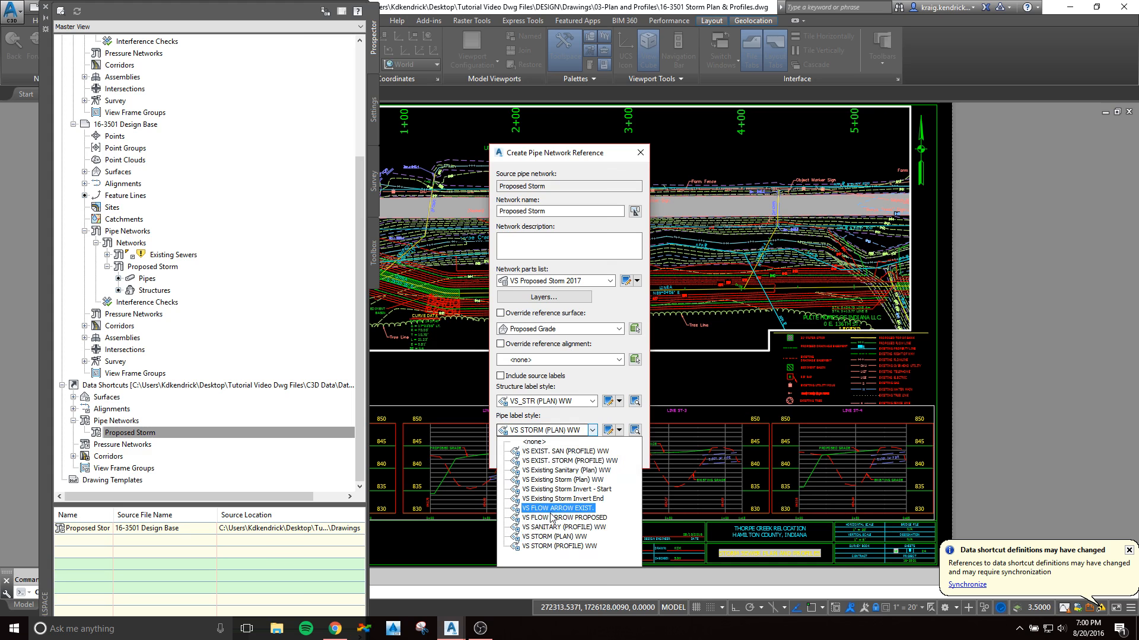
left_click(547, 518)
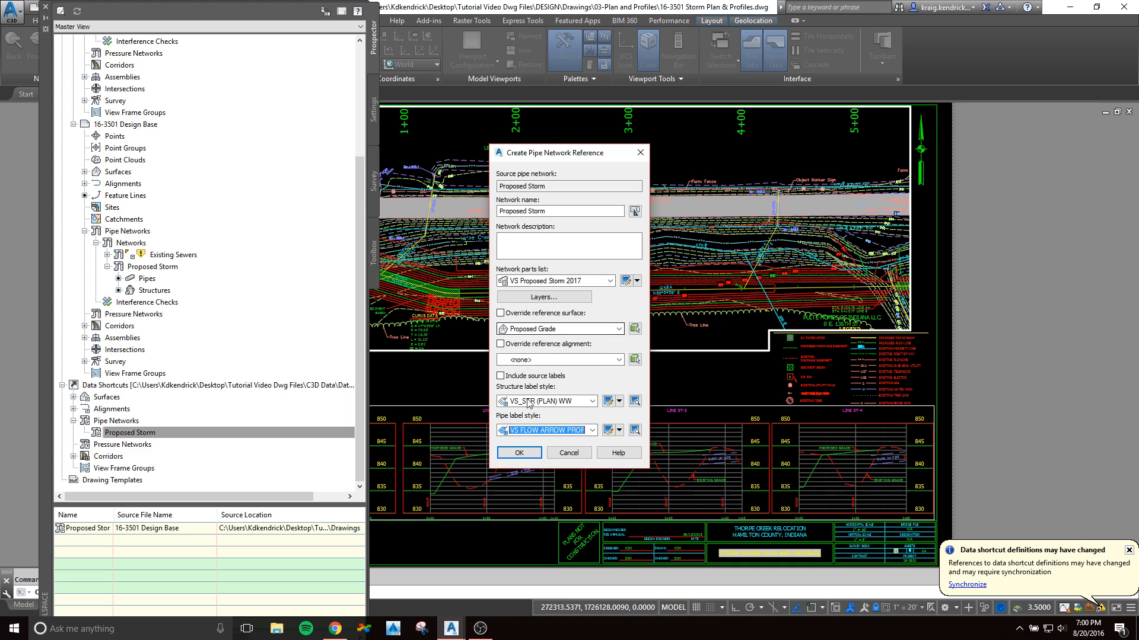
left_click(520, 453)
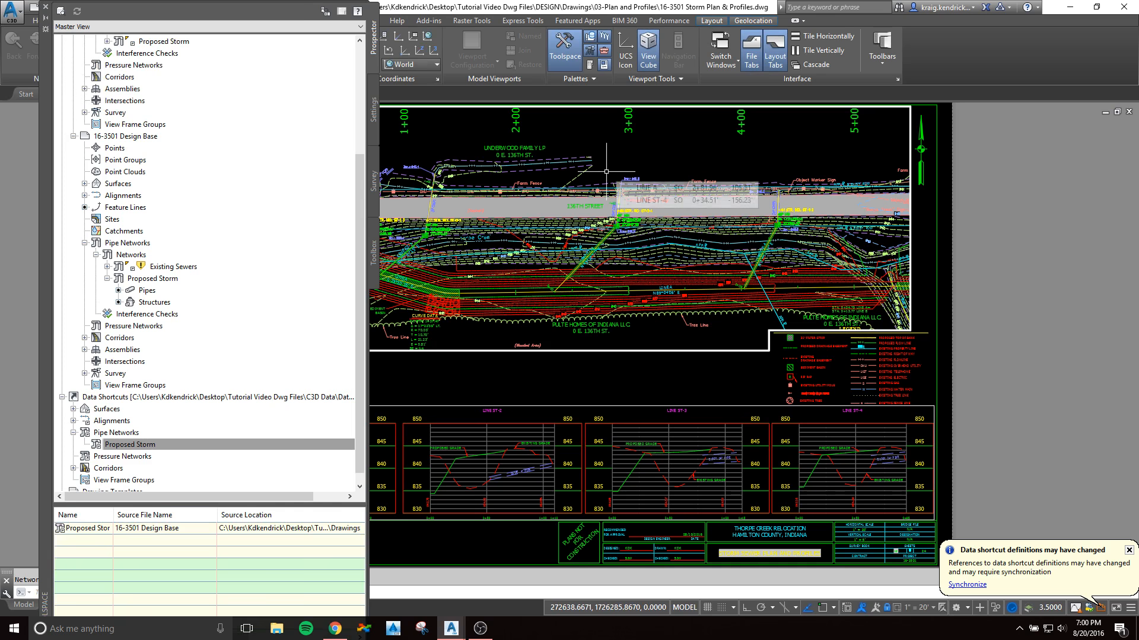
Step: Examine the referenced storm structures, pipes, flow arrows and labels in plan, ending at structure ST-1-1
scroll(602, 259, "up", 3)
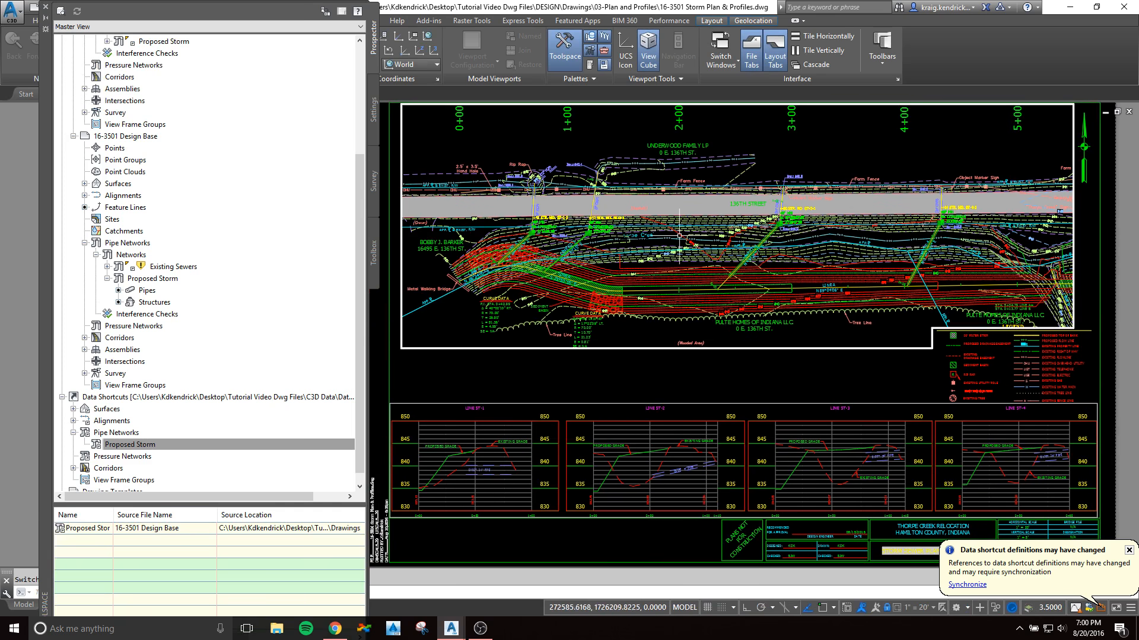
scroll(516, 235, "up", 3)
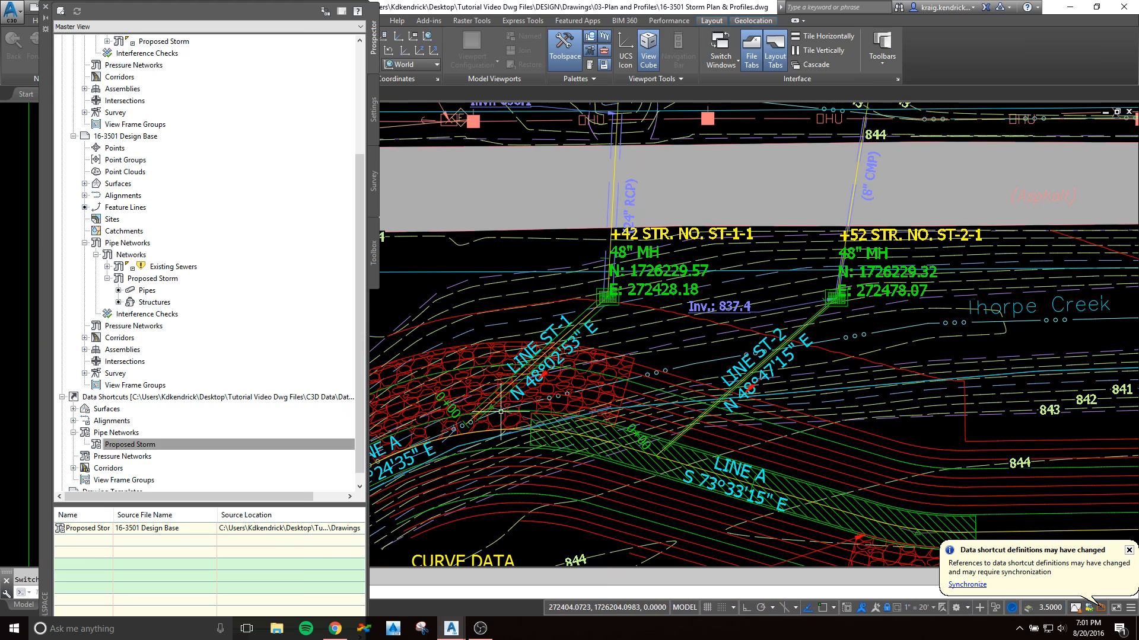
middle_click_drag(926, 314, 591, 334)
middle_click_drag(951, 327, 565, 321)
scroll(919, 321, "down", 2)
middle_click_drag(422, 350, 782, 347)
scroll(634, 309, "up", 5)
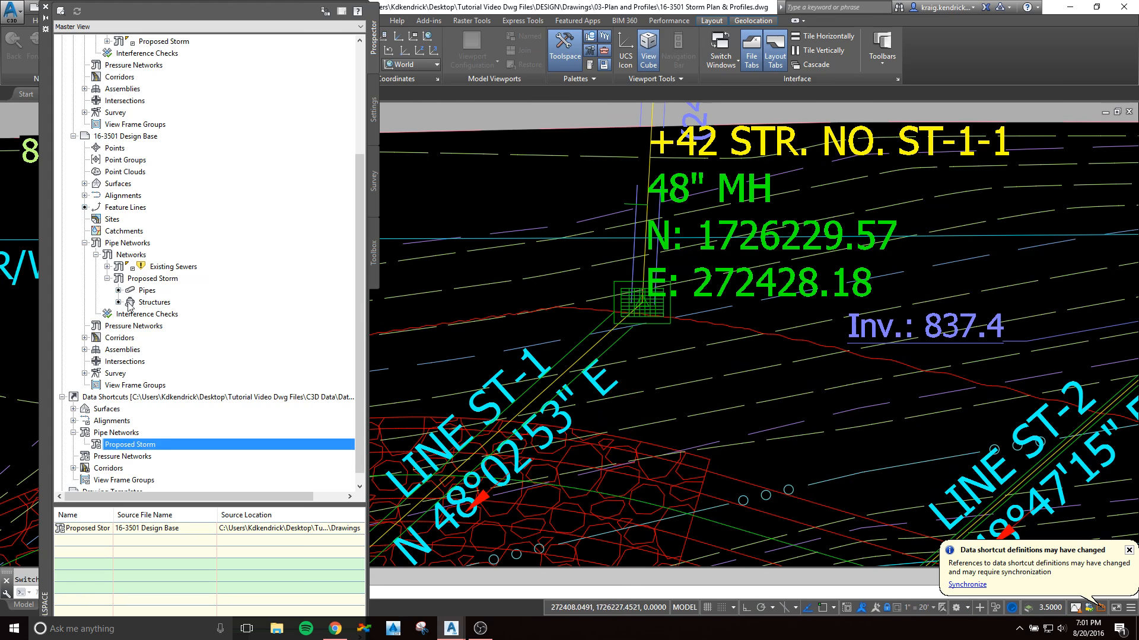
Step: Open the VS Proposed Storm 2017 parts list for editing from the pipe network settings of 16-3501 Storm Plan & Profiles
left_click(373, 110)
scroll(209, 303, "up", 7)
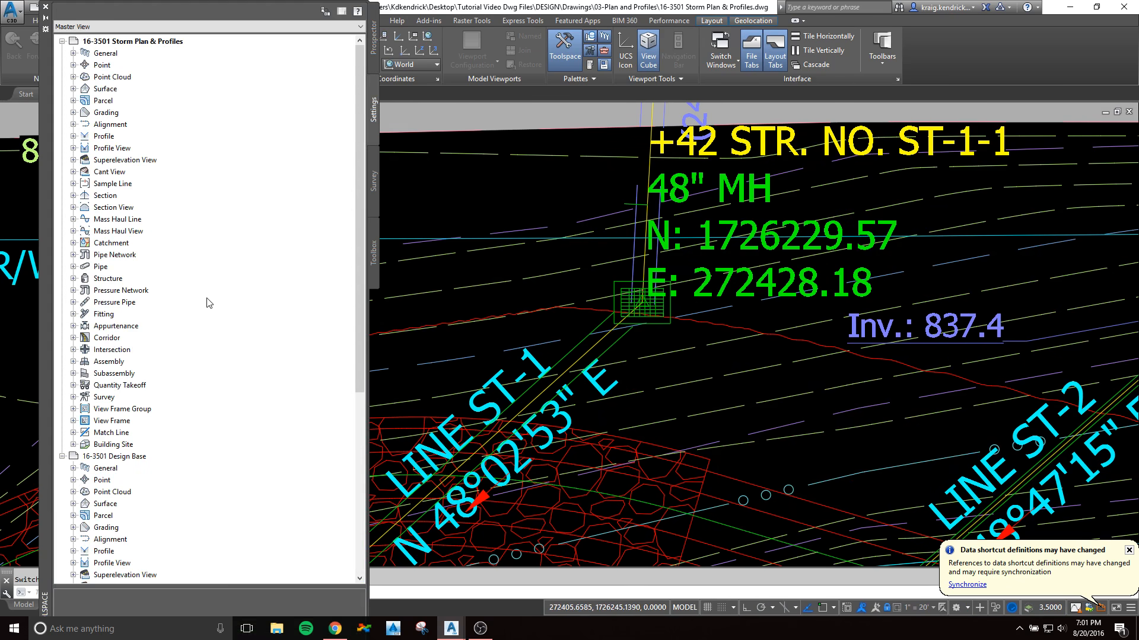
left_click(74, 255)
left_click(84, 267)
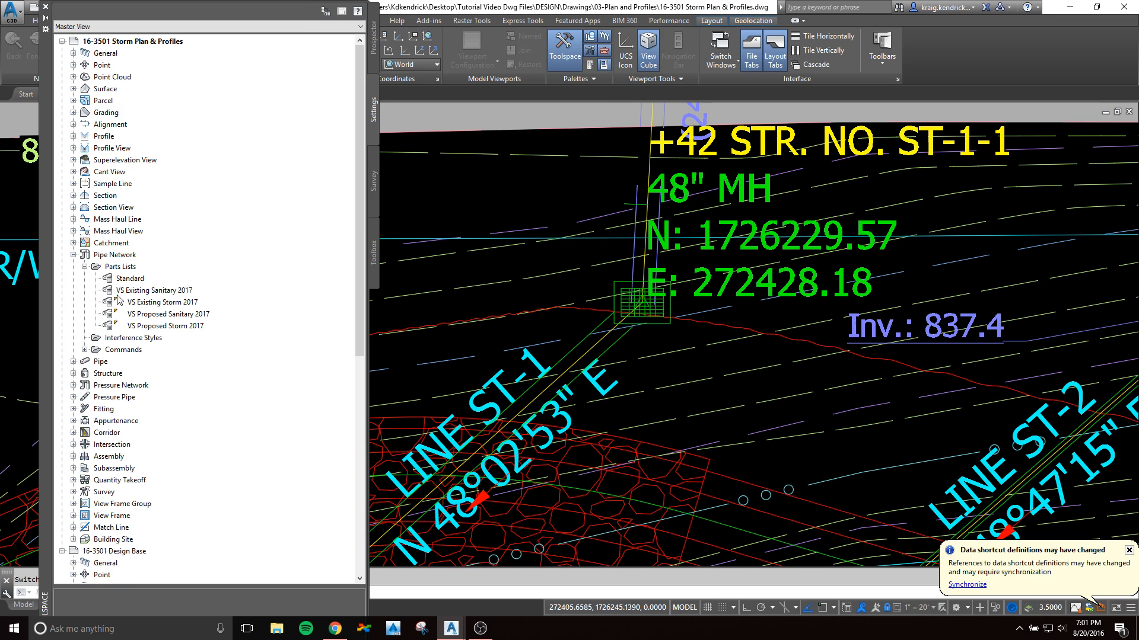
right_click(153, 327)
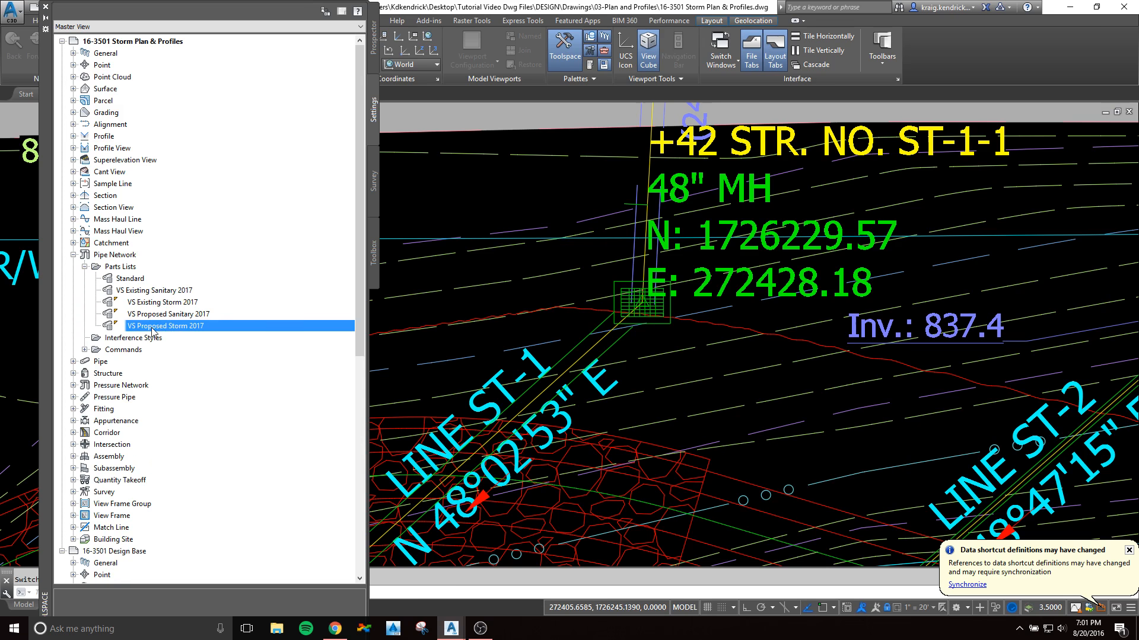
left_click(174, 334)
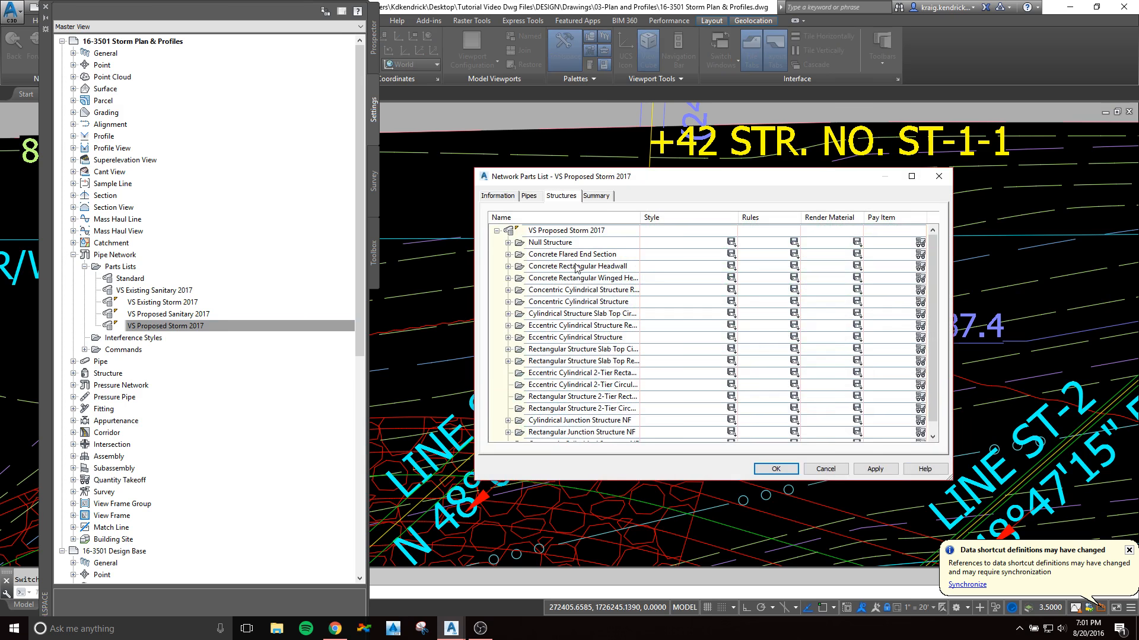
Step: Change the structure style of the eccentric cylindrical 48" MH to VS_PROP. Storm MH
left_click(508, 337)
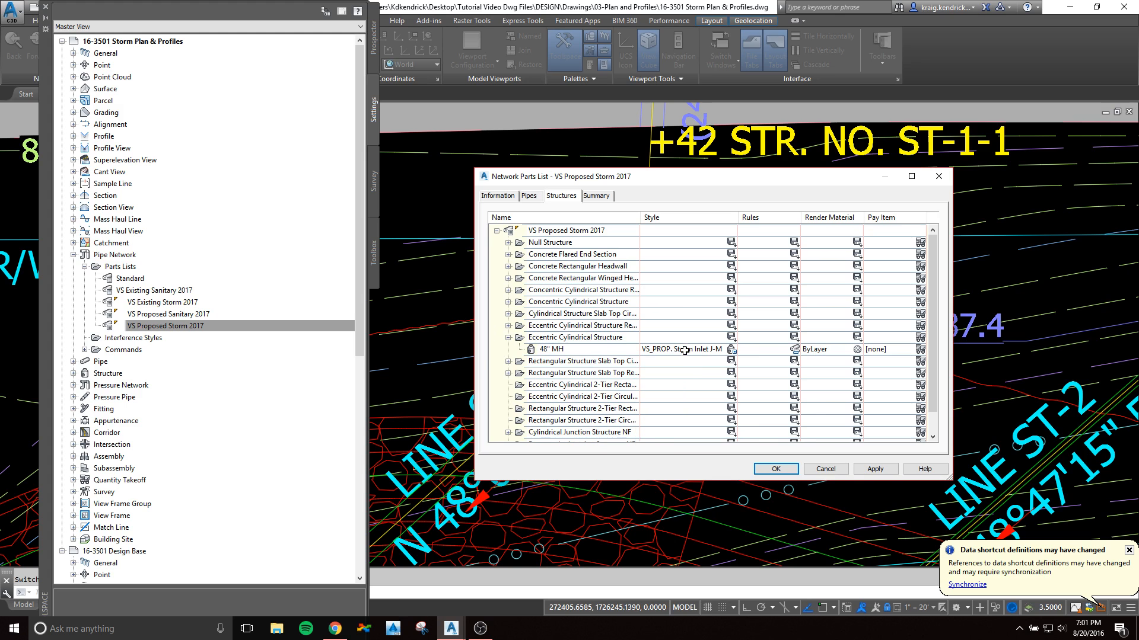
left_click(731, 349)
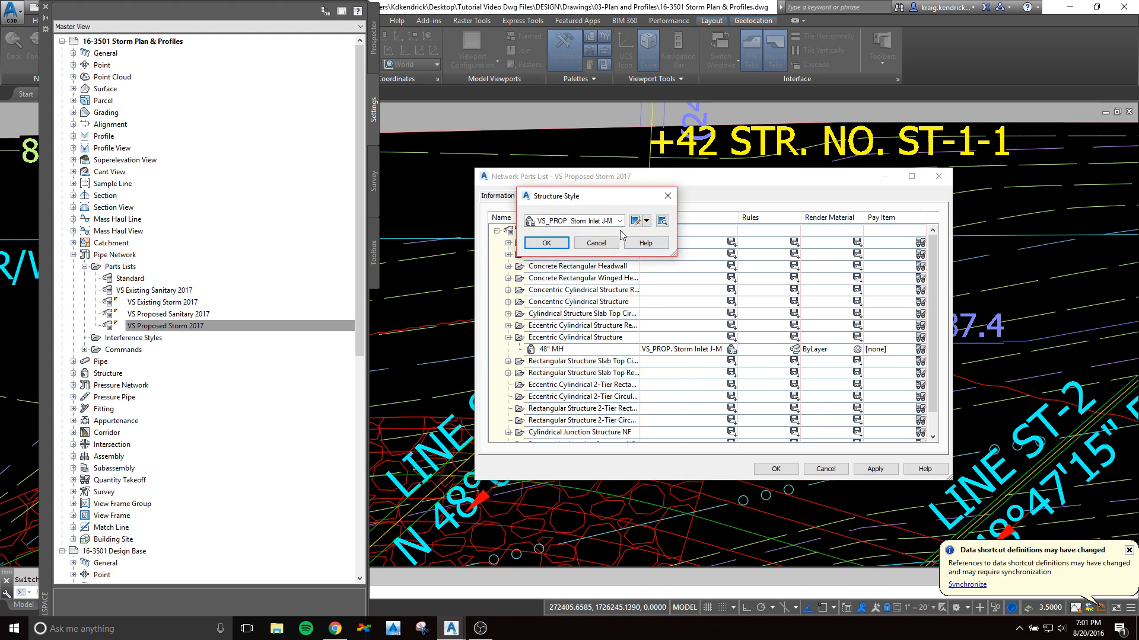
left_click(615, 221)
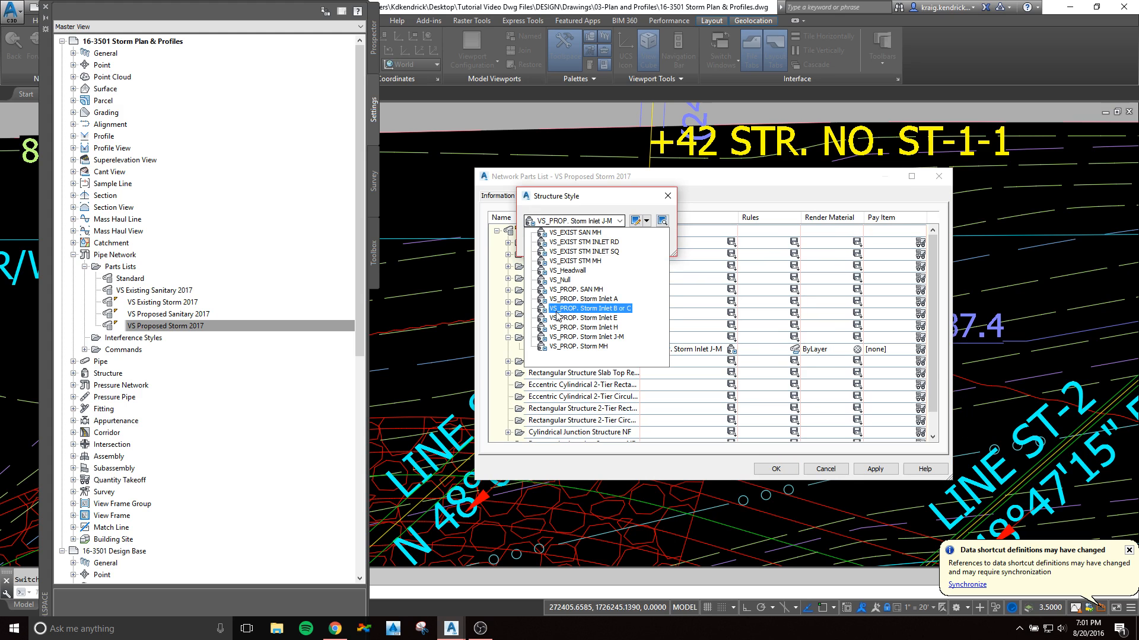
left_click(555, 347)
left_click(546, 244)
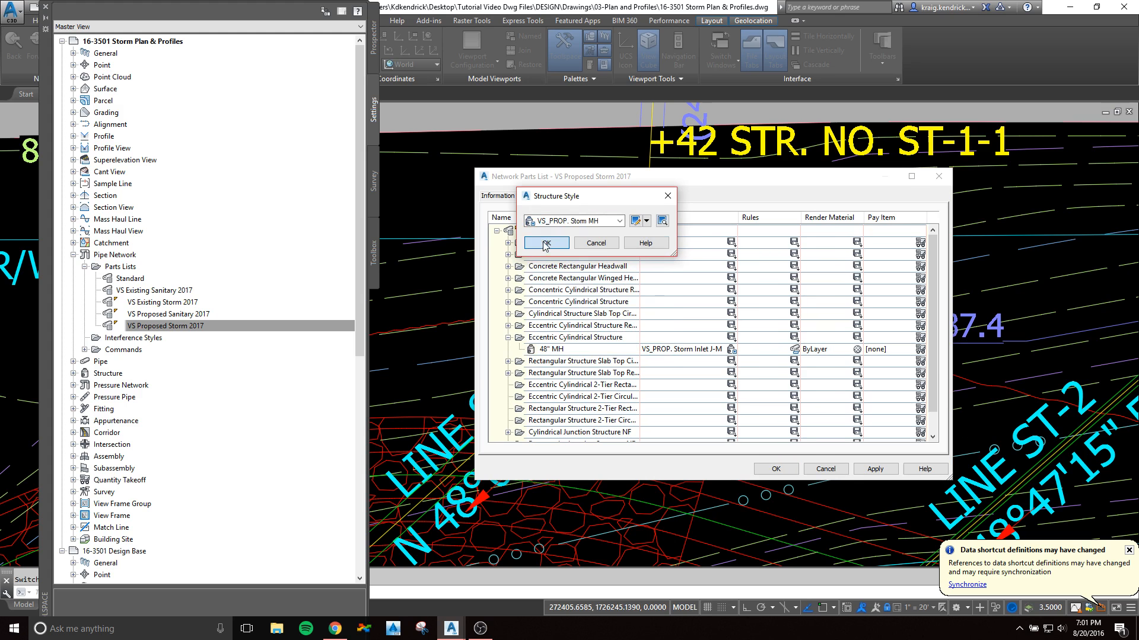
Step: Accept the edited parts list and set the object style of structure ST-1-1 to VS_PROP. Storm MH
left_click(776, 469)
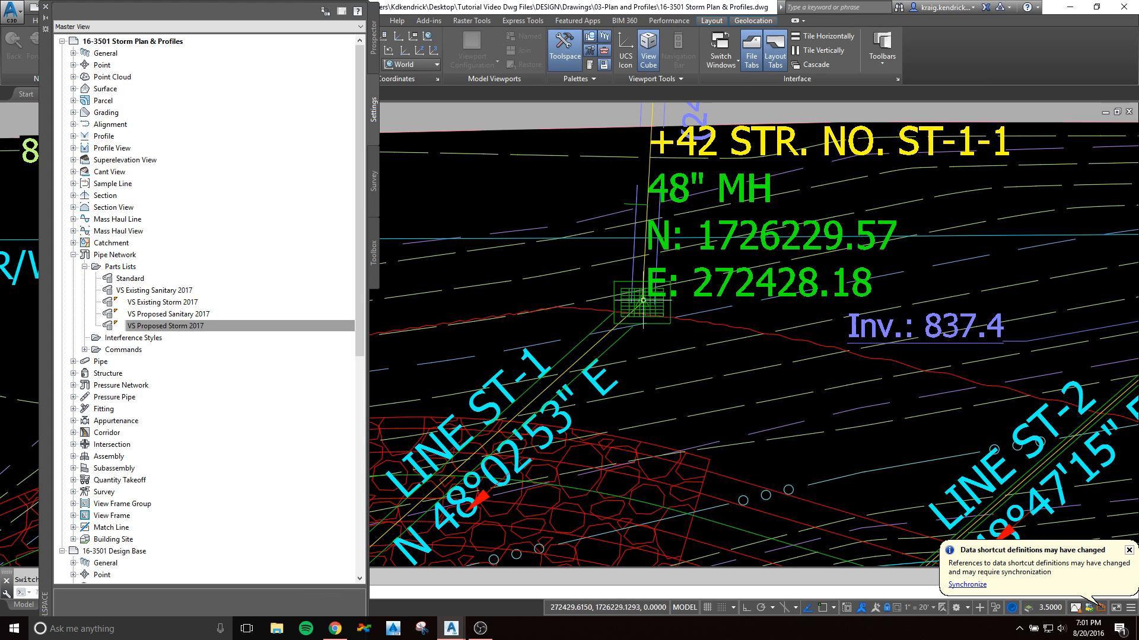
left_click(373, 37)
left_click(659, 309)
right_click(677, 314)
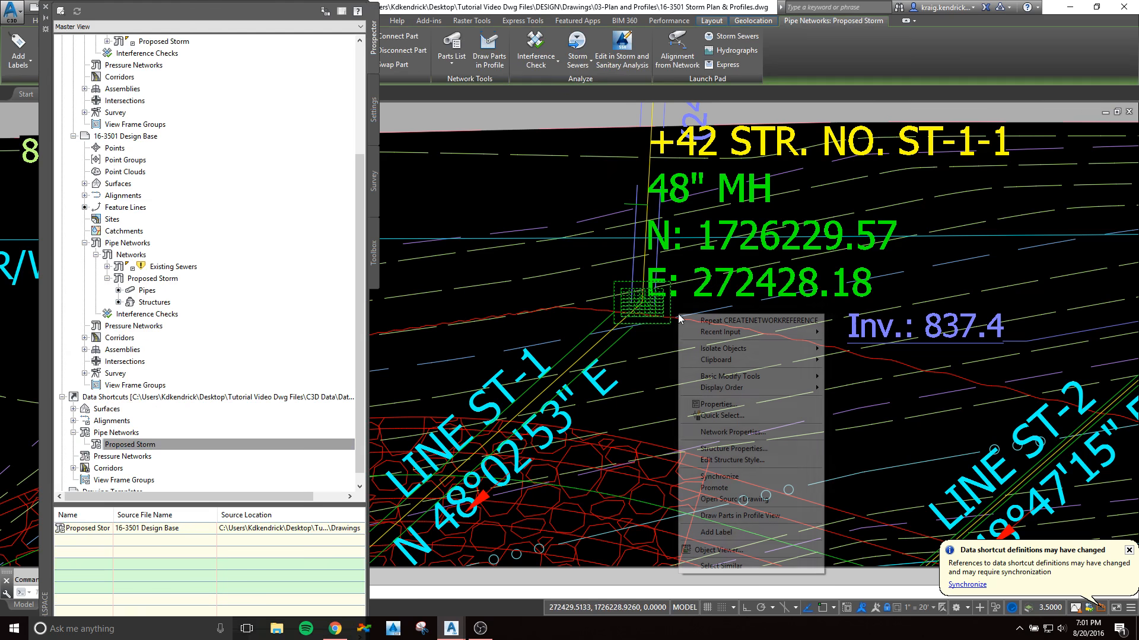
left_click(730, 450)
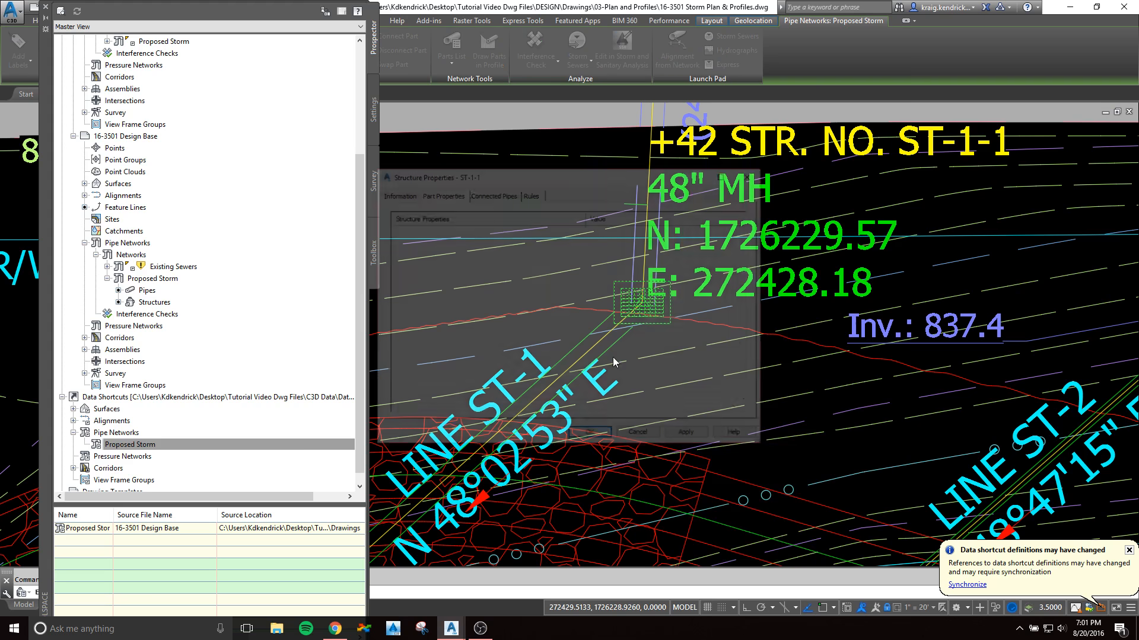
left_click(397, 197)
left_click(507, 313)
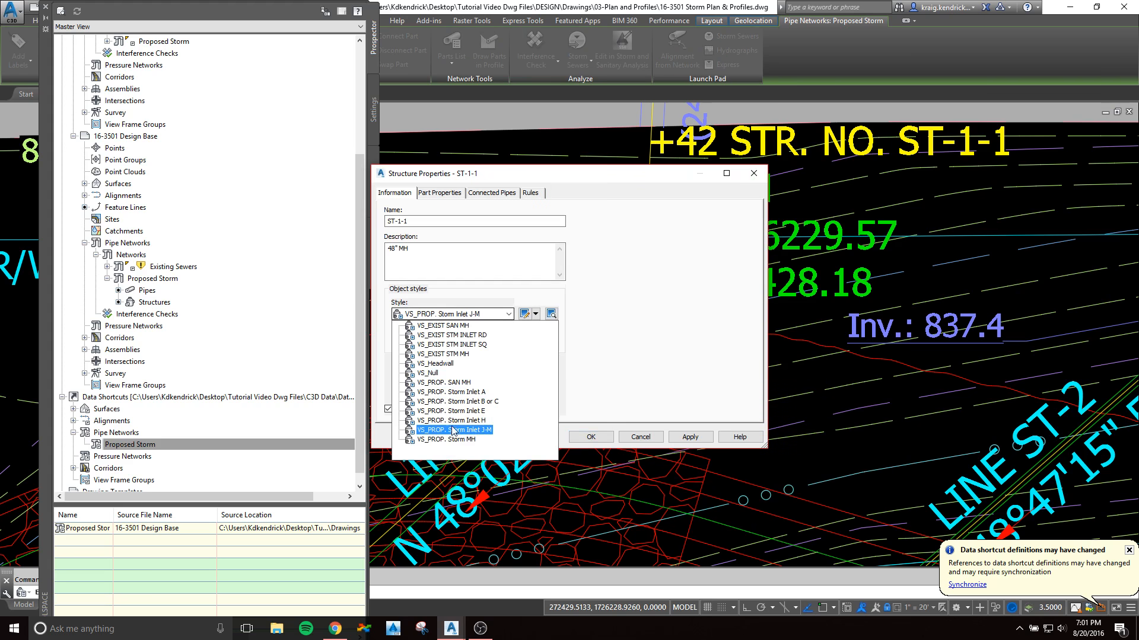
left_click(446, 439)
left_click(590, 437)
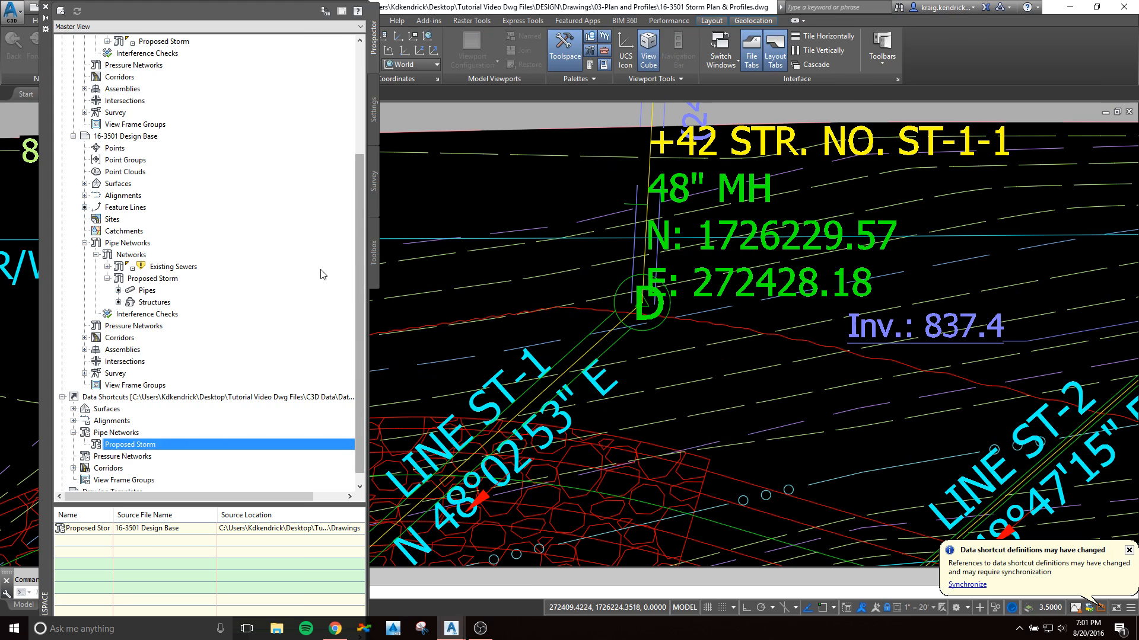
Step: Set the style of Proposed Storm structures ST-3-1, ST-5-1, ST-4-1 and ST-2-1 together to VS_PROP. Storm MH in 16-3501 Storm Plan & Profiles
scroll(358, 213, "up", 4)
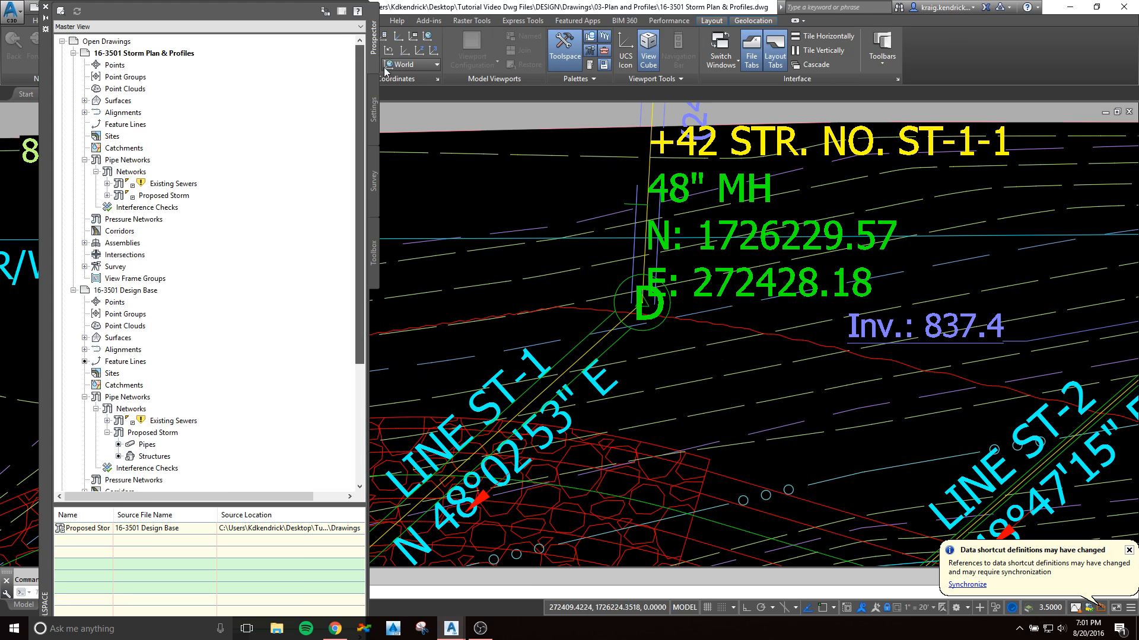
left_click(108, 196)
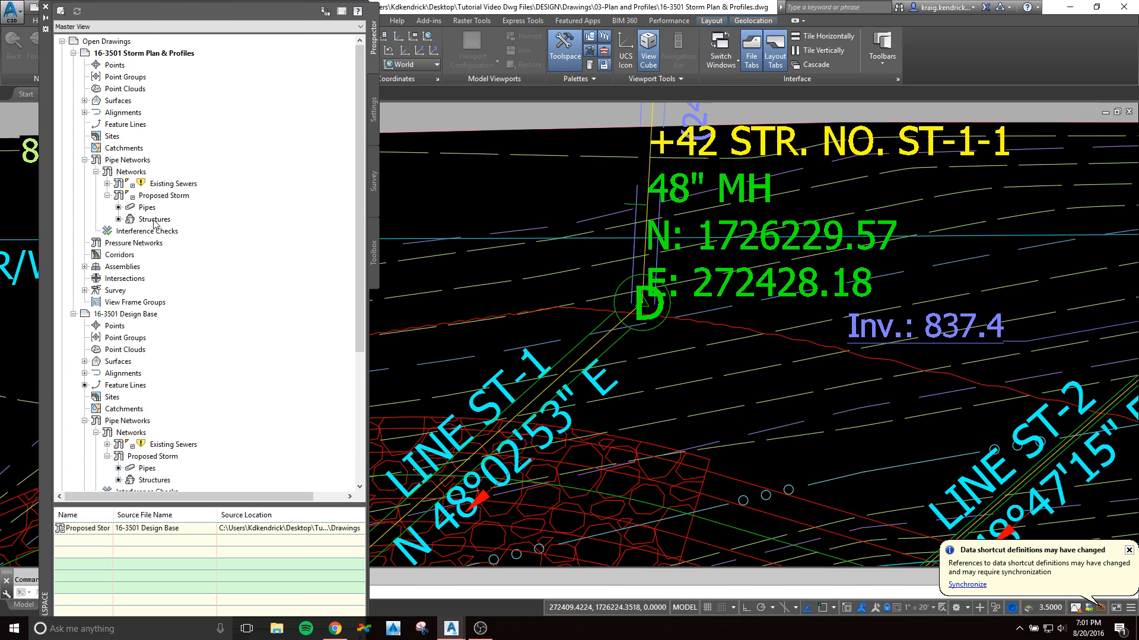
left_click(154, 220)
left_click_drag(201, 504, 226, 342)
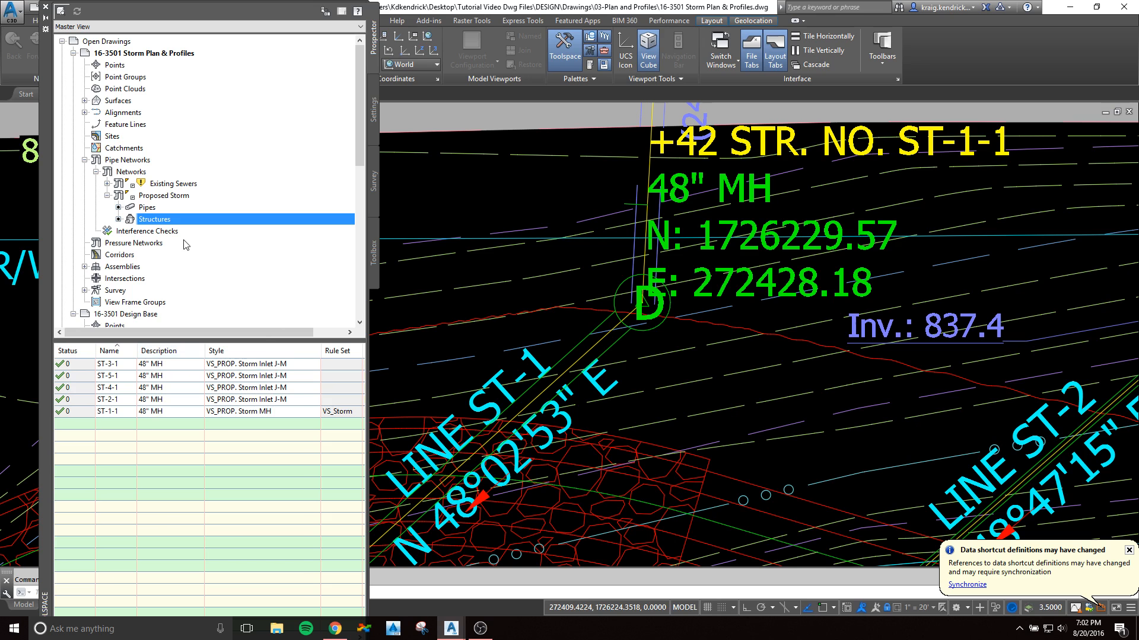
left_click(80, 364)
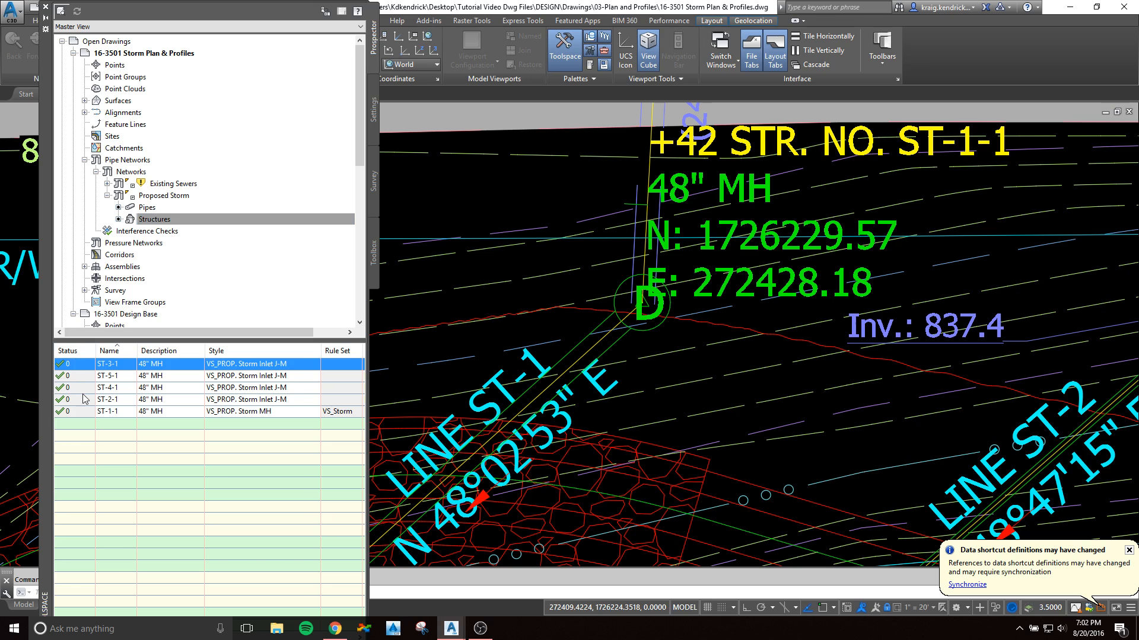
left_click(81, 400, "shift")
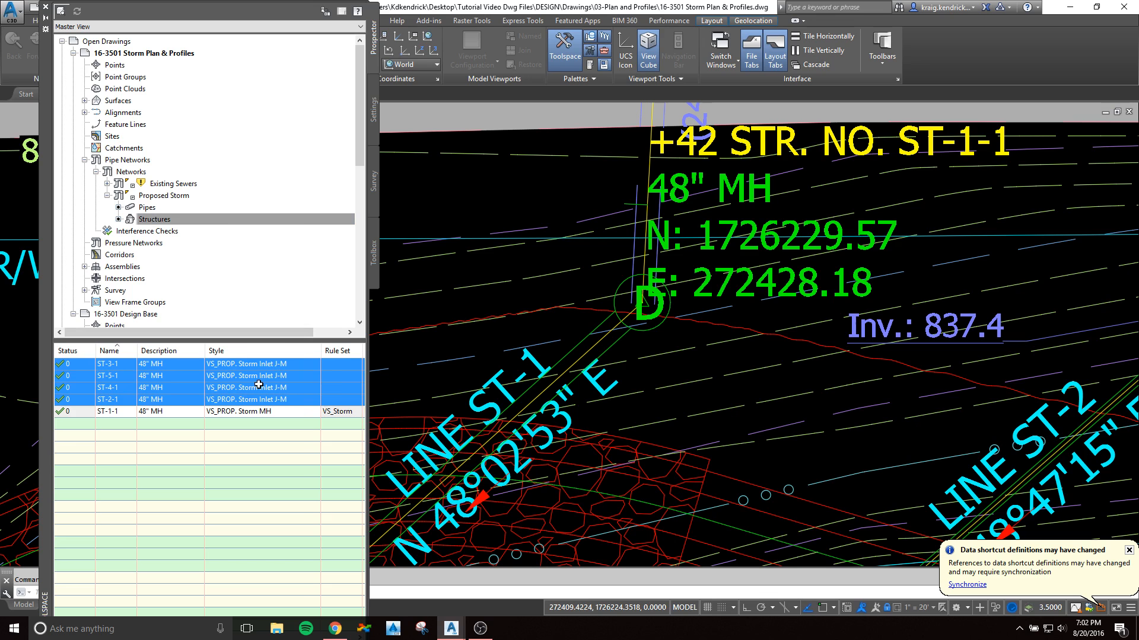
right_click(243, 350)
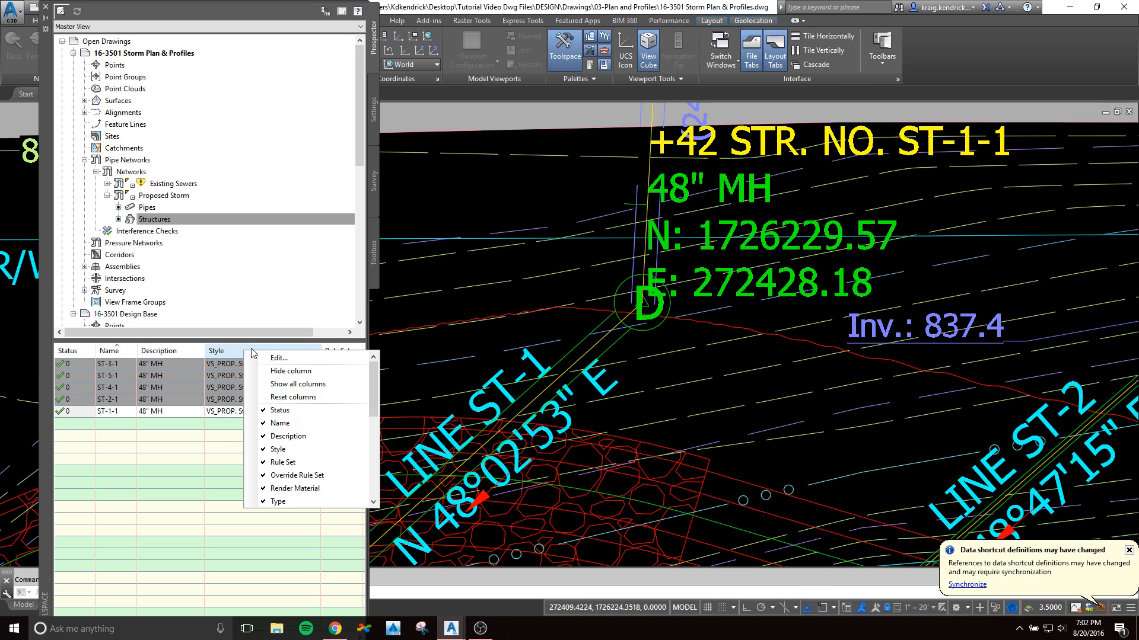
left_click(281, 358)
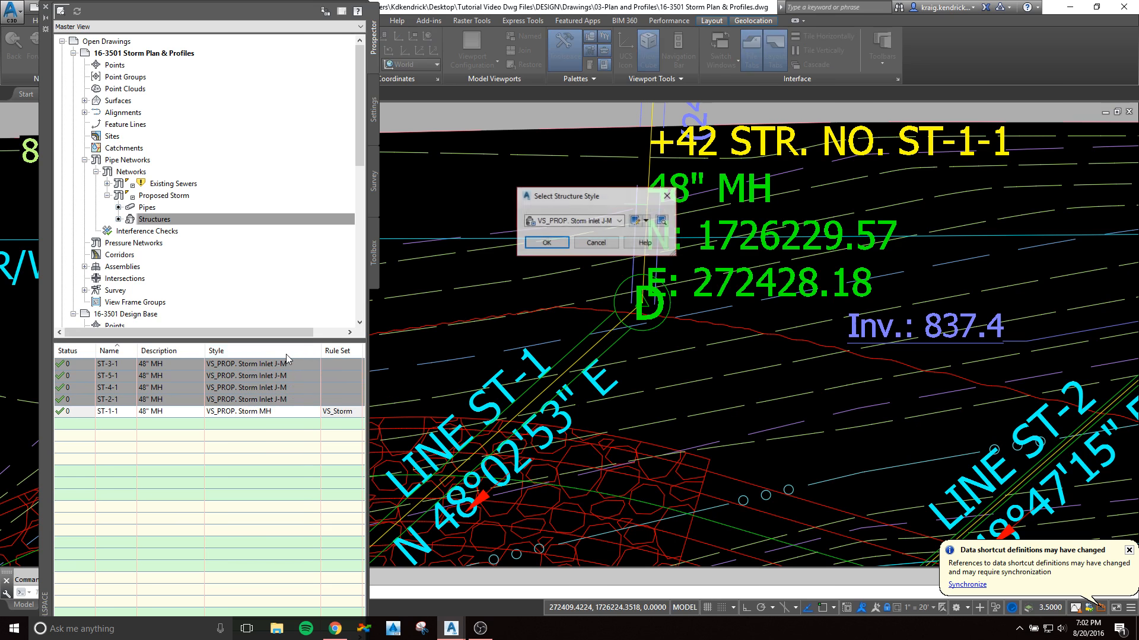
left_click(617, 225)
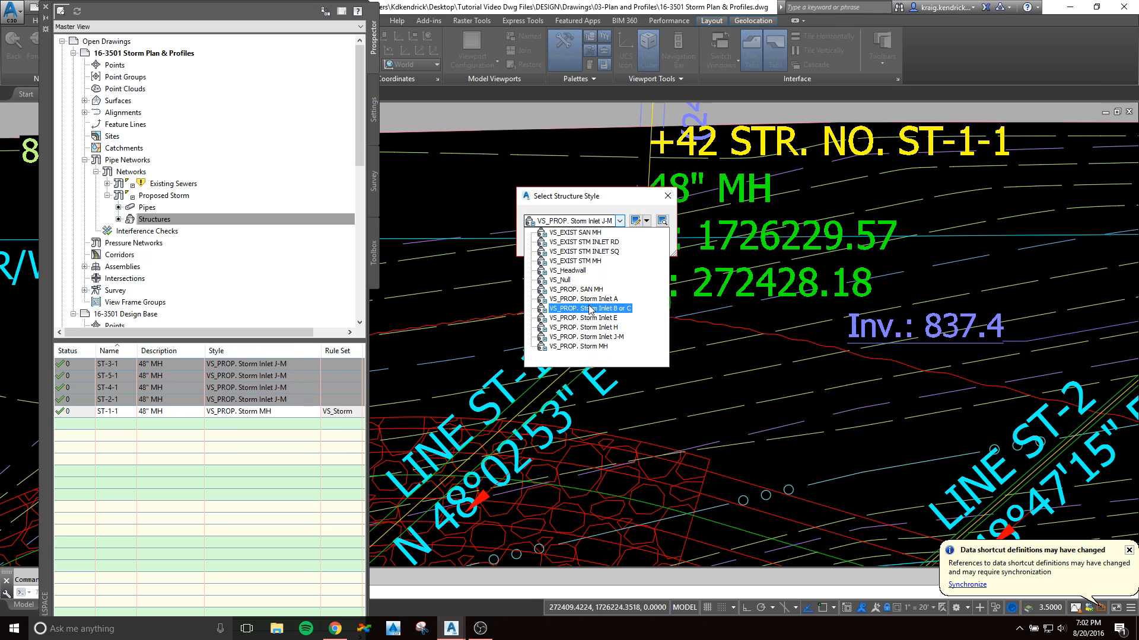
left_click(579, 351)
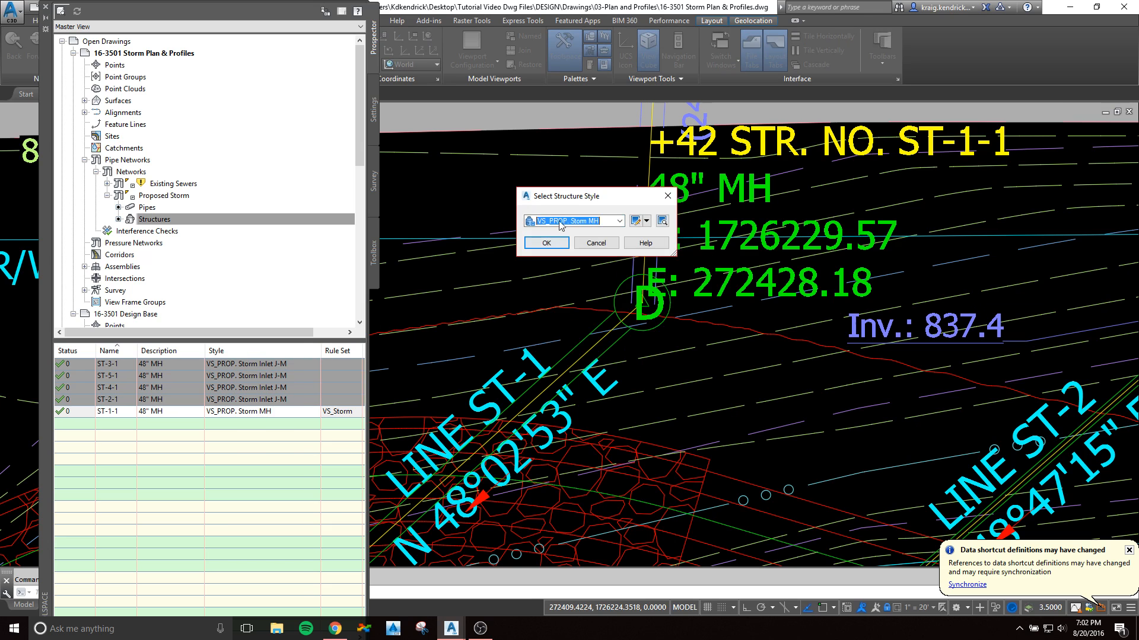
left_click(546, 242)
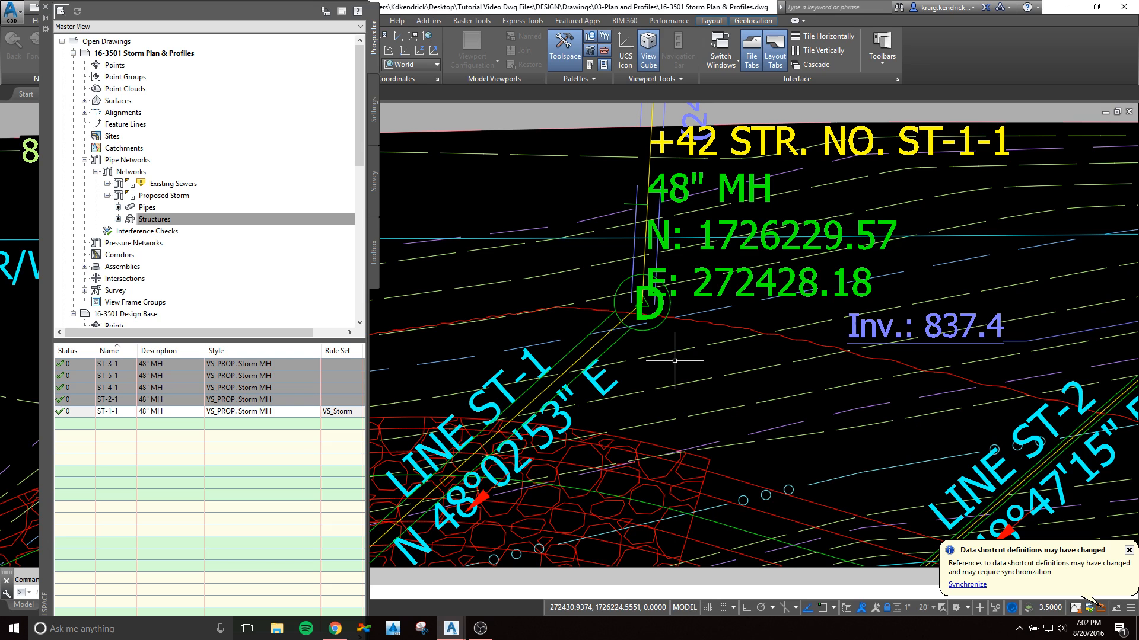
Step: Examine the restyled manholes, pipes, flow arrows and structure labels along storm lines ST-1, ST-2 and ST-3 in plan
scroll(675, 360, "down", 8)
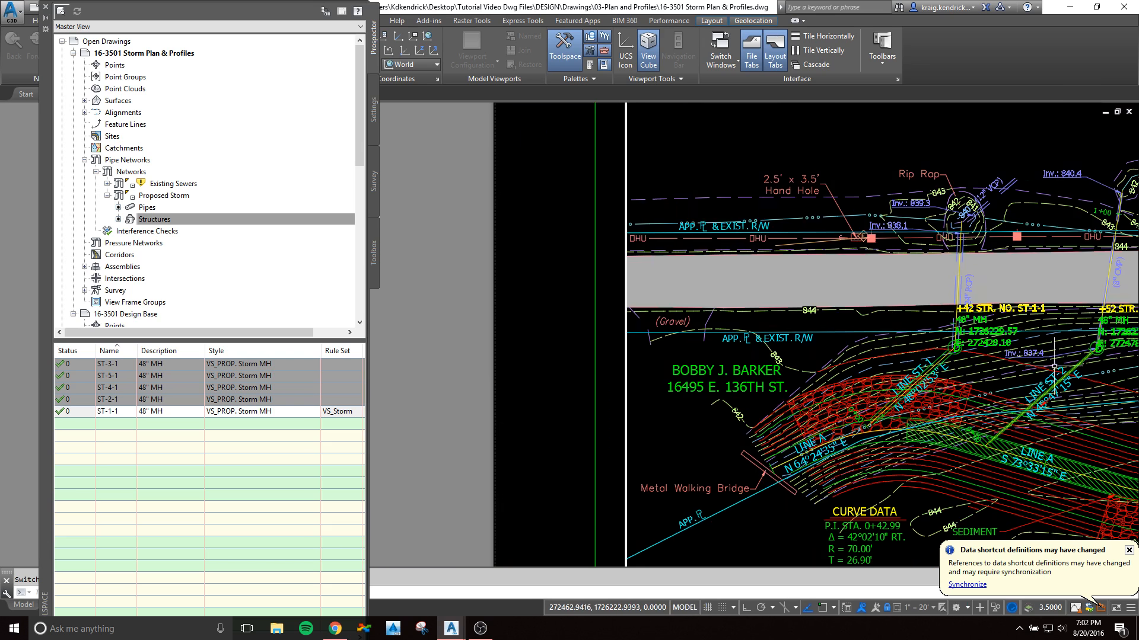
mouse_move(886, 378)
middle_mouse_down()
mouse_move(536, 366)
mouse_move(801, 333)
middle_mouse_up()
scroll(603, 301, "up", 2)
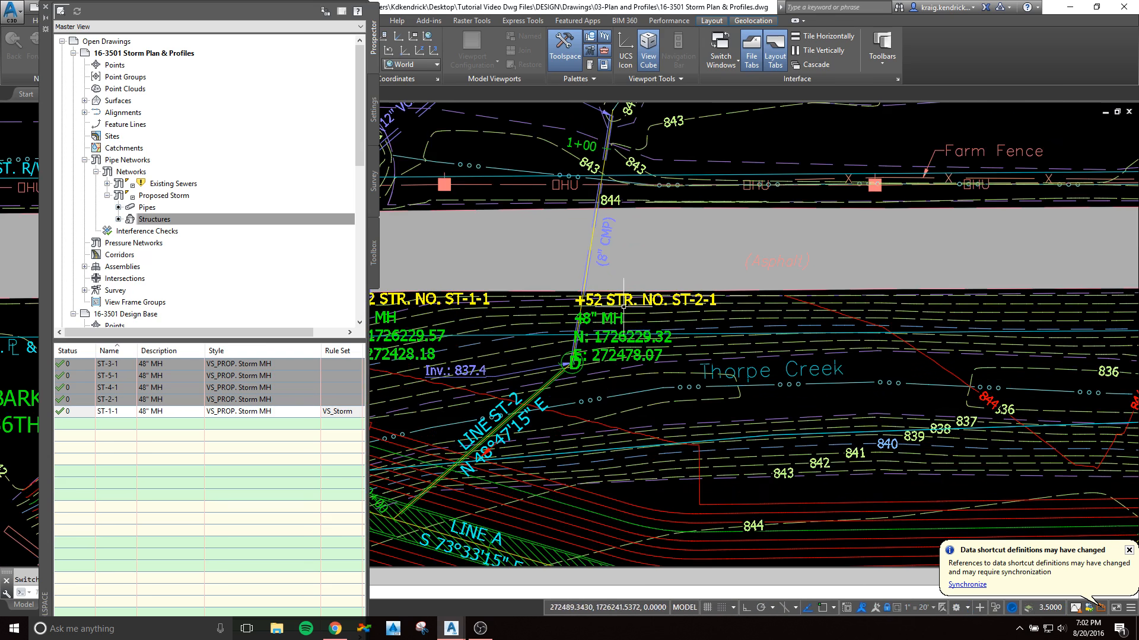
scroll(624, 307, "down", 4)
middle_click_drag(581, 360, 629, 335)
scroll(629, 335, "up", 6)
mouse_move(572, 362)
middle_mouse_down()
mouse_move(671, 332)
mouse_move(801, 342)
middle_mouse_up()
scroll(664, 302, "up", 2)
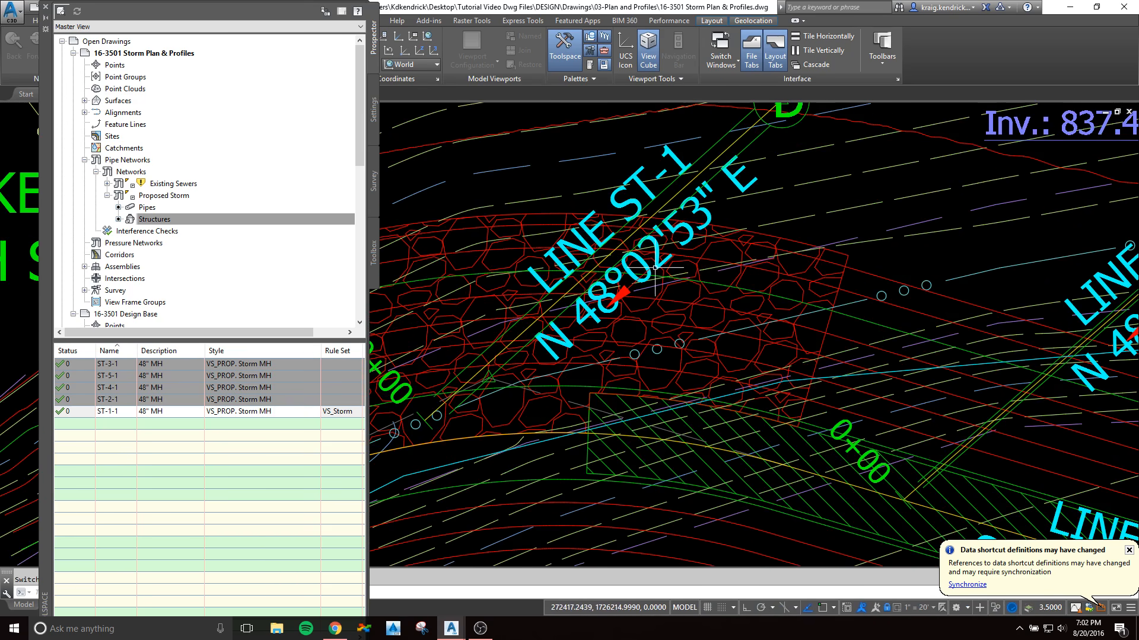
scroll(650, 266, "down", 3)
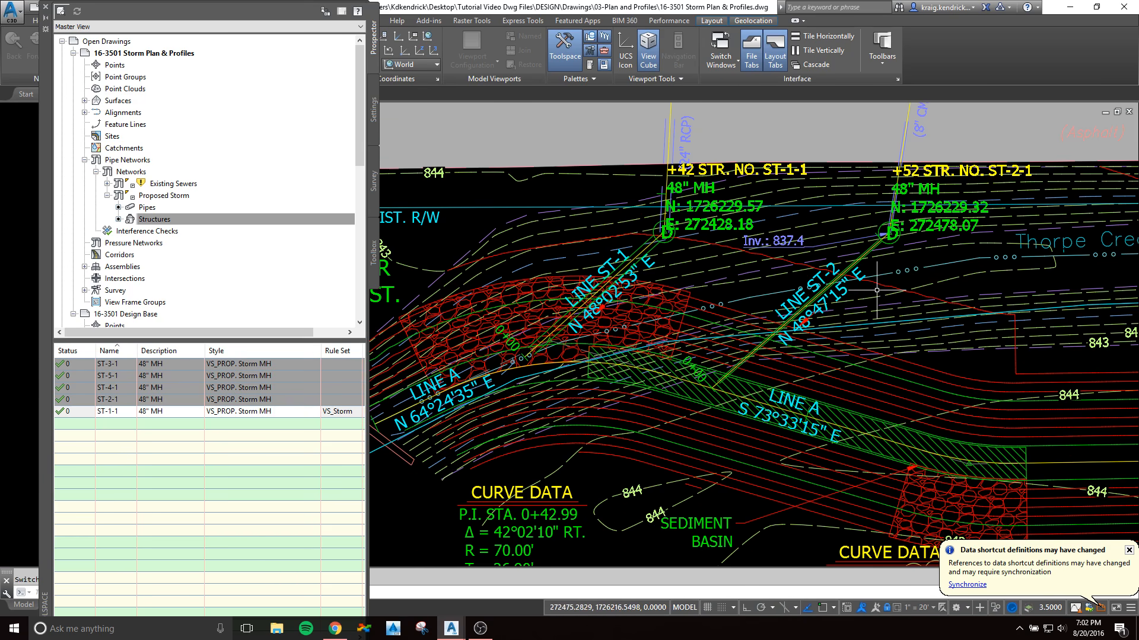
scroll(818, 325, "up", 4)
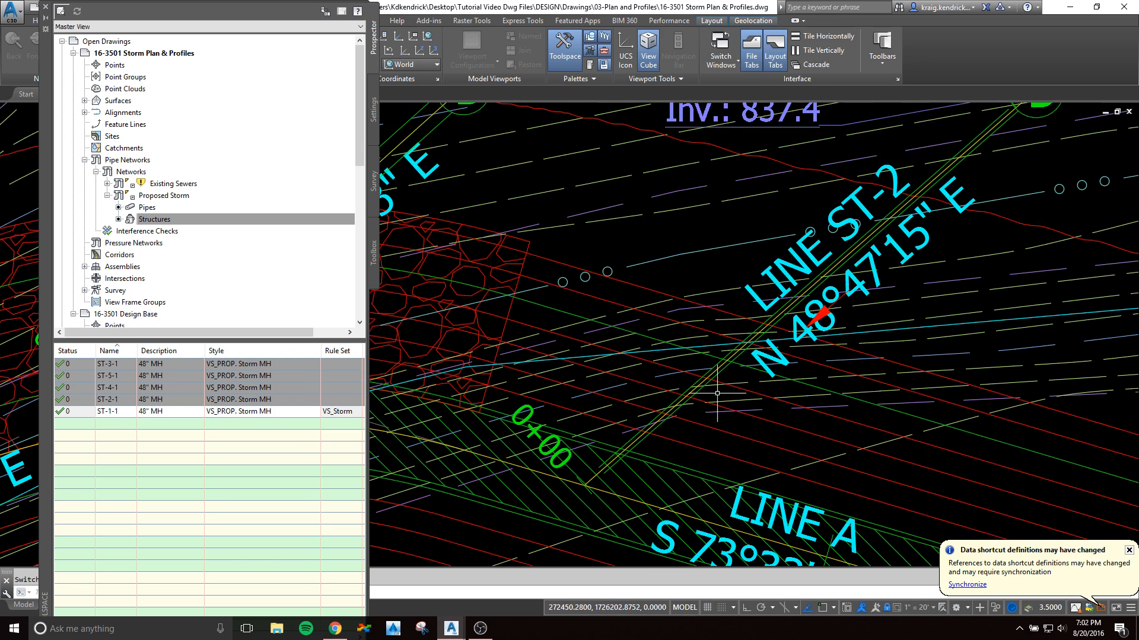
scroll(717, 393, "down", 4)
scroll(820, 384, "up", 4)
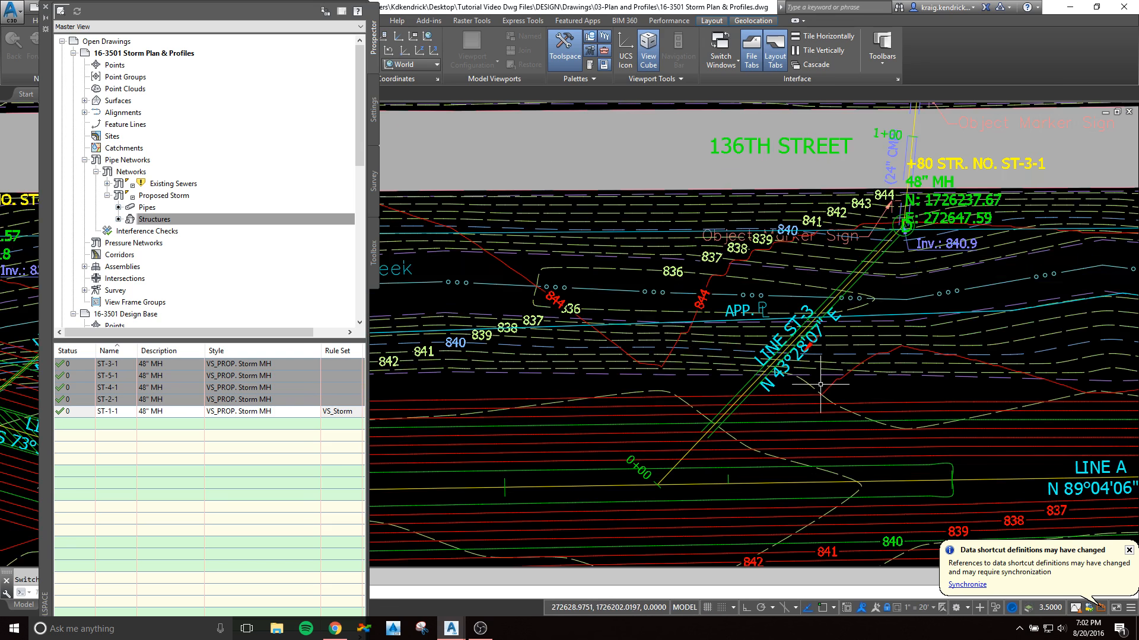
scroll(688, 457, "down", 8)
scroll(695, 447, "up", 5)
Step: Draw structure ST-1-1 and its connected pipe in the LINE ST-1 profile view
scroll(730, 302, "up", 8)
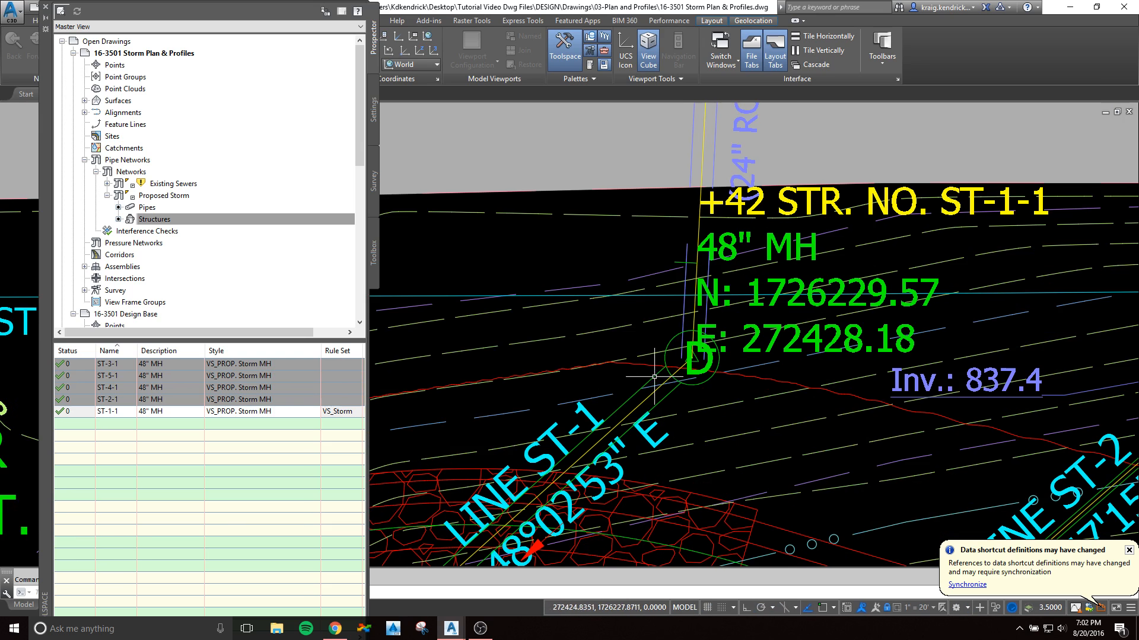
left_click(654, 378)
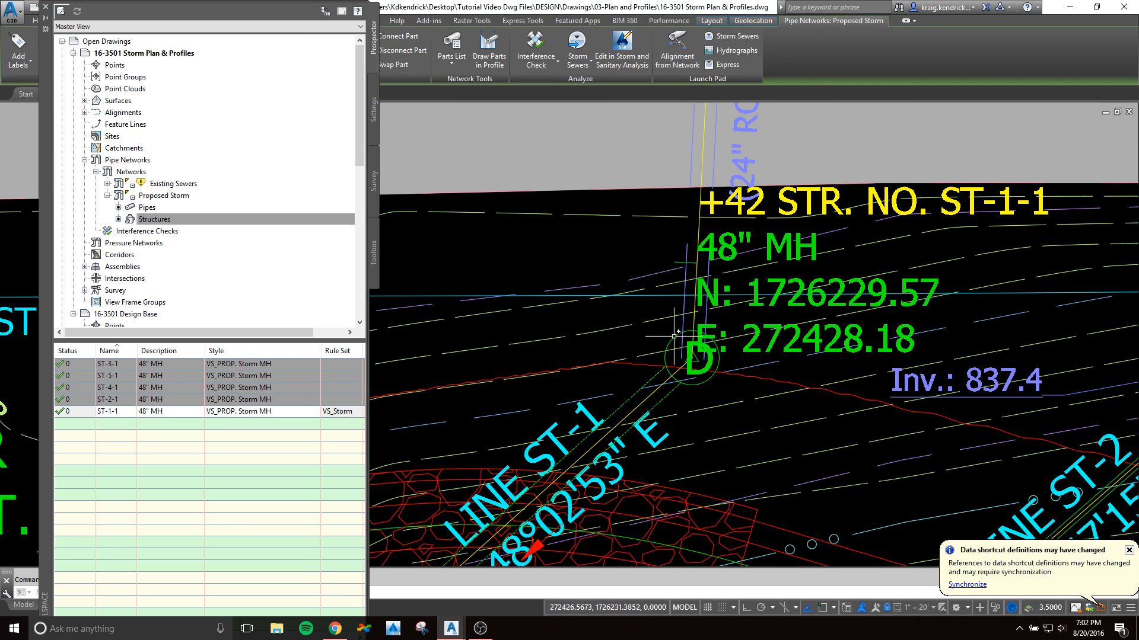
right_click(576, 239)
left_click(637, 359)
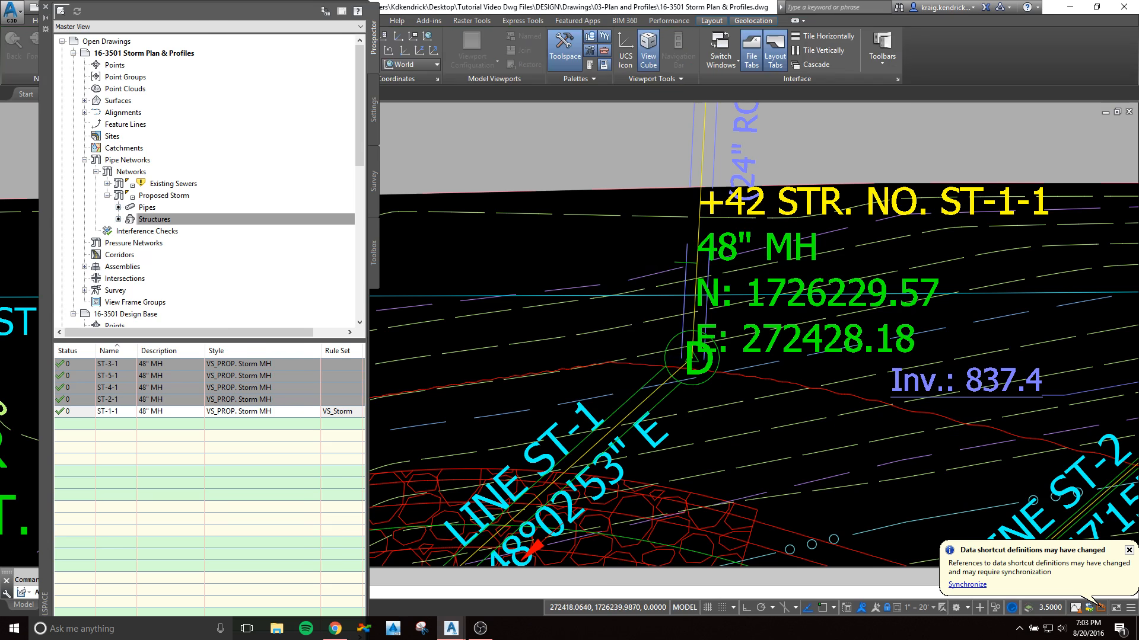
scroll(626, 432, "up", 4)
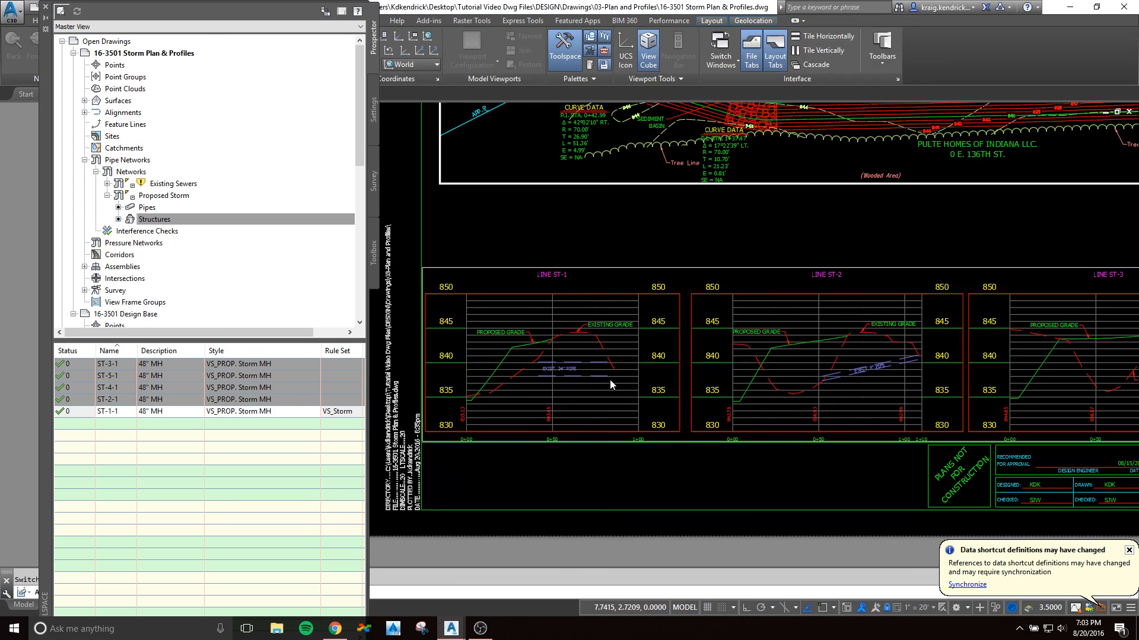
scroll(523, 360, "up", 2)
left_click(526, 353)
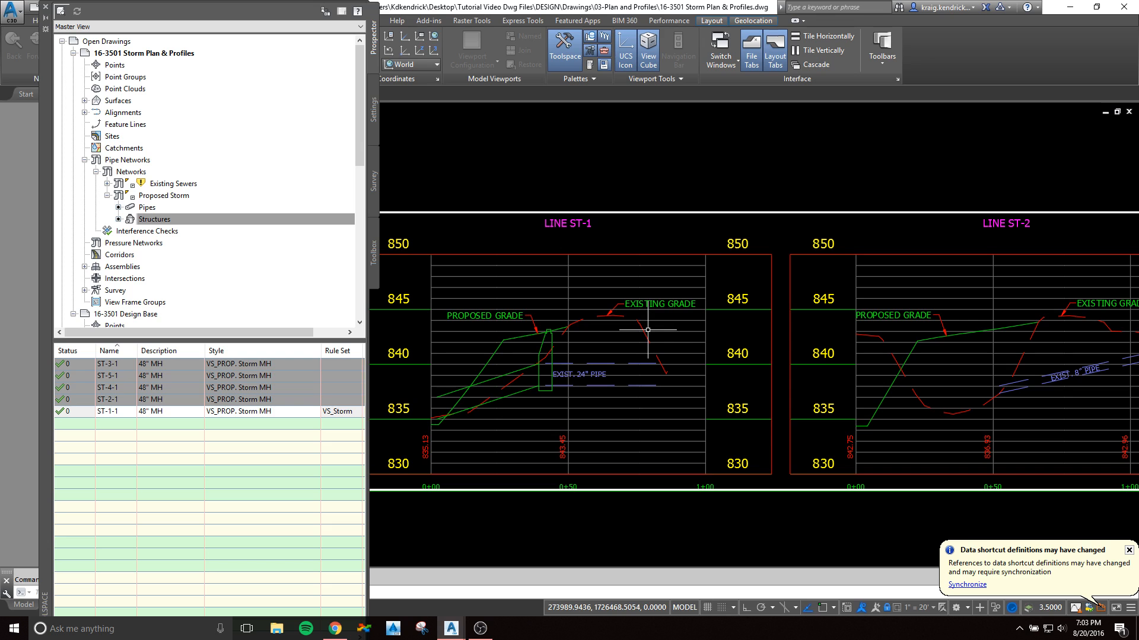
Step: Leave the plan and profile viewports and return to paper space on the PP04 layout
scroll(648, 330, "down", 4)
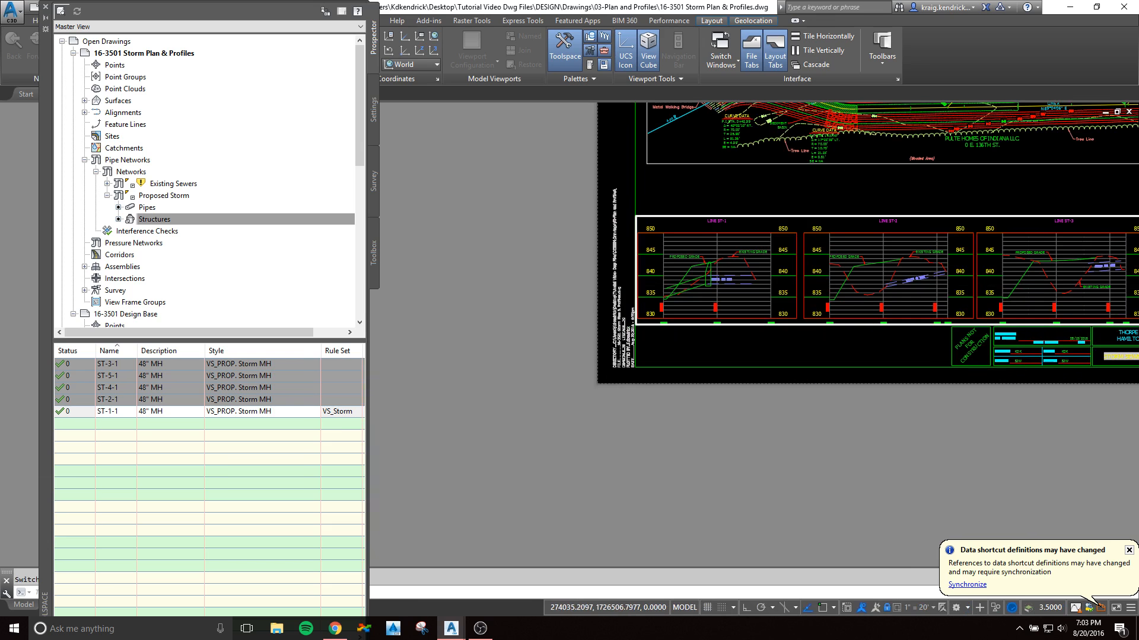
scroll(789, 186, "up", 4)
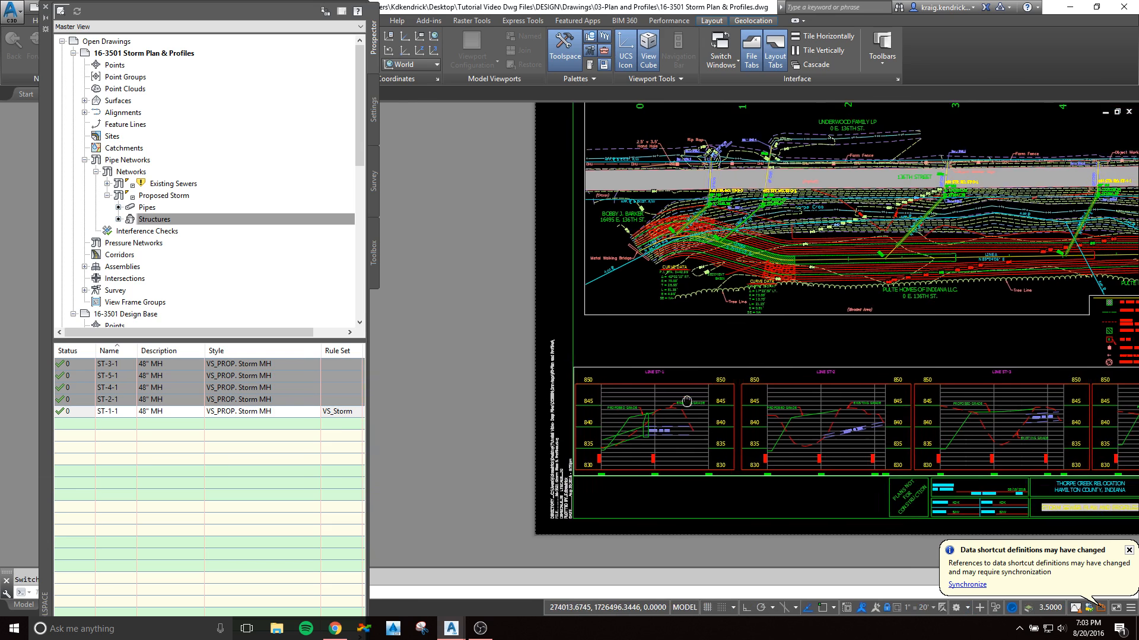
scroll(602, 192, "down", 2)
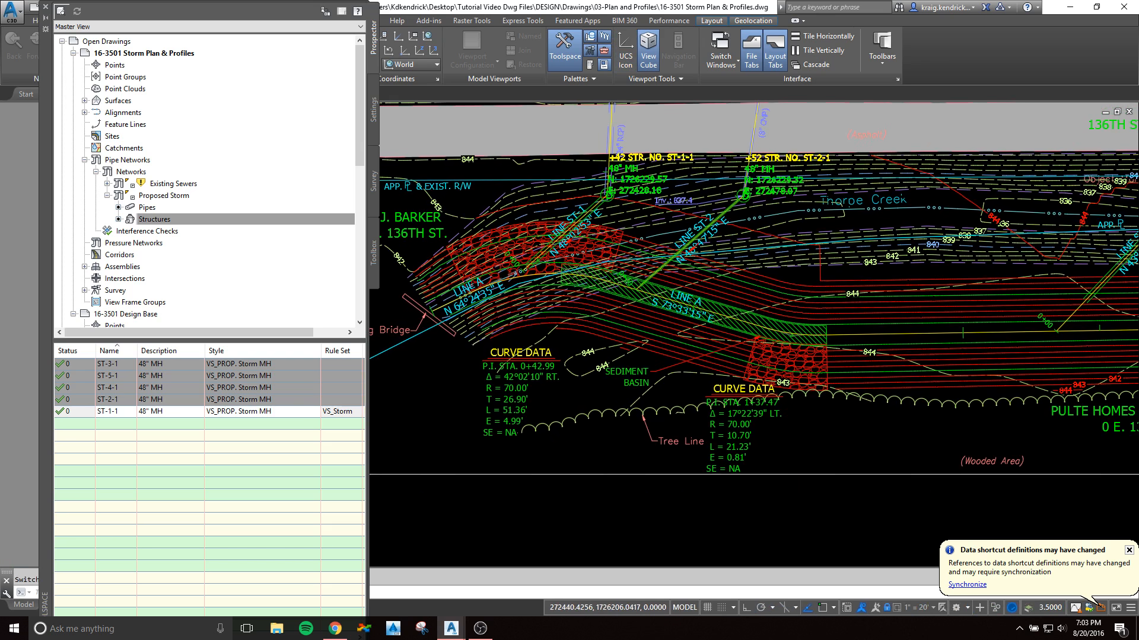
scroll(606, 200, "down", 2)
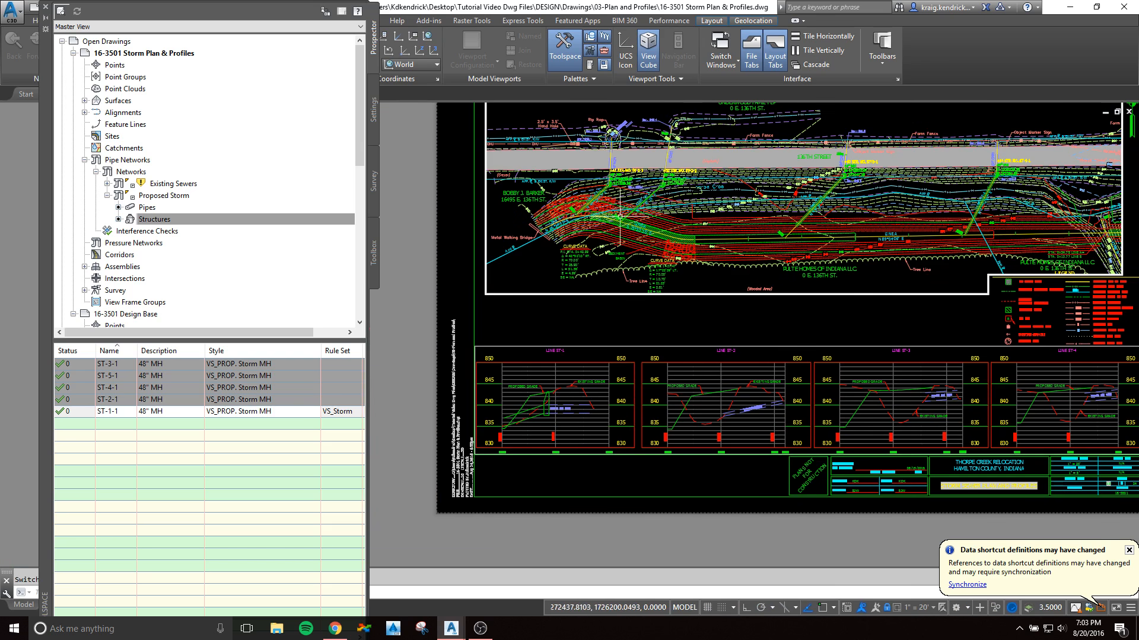
middle_click_drag(687, 286, 675, 368)
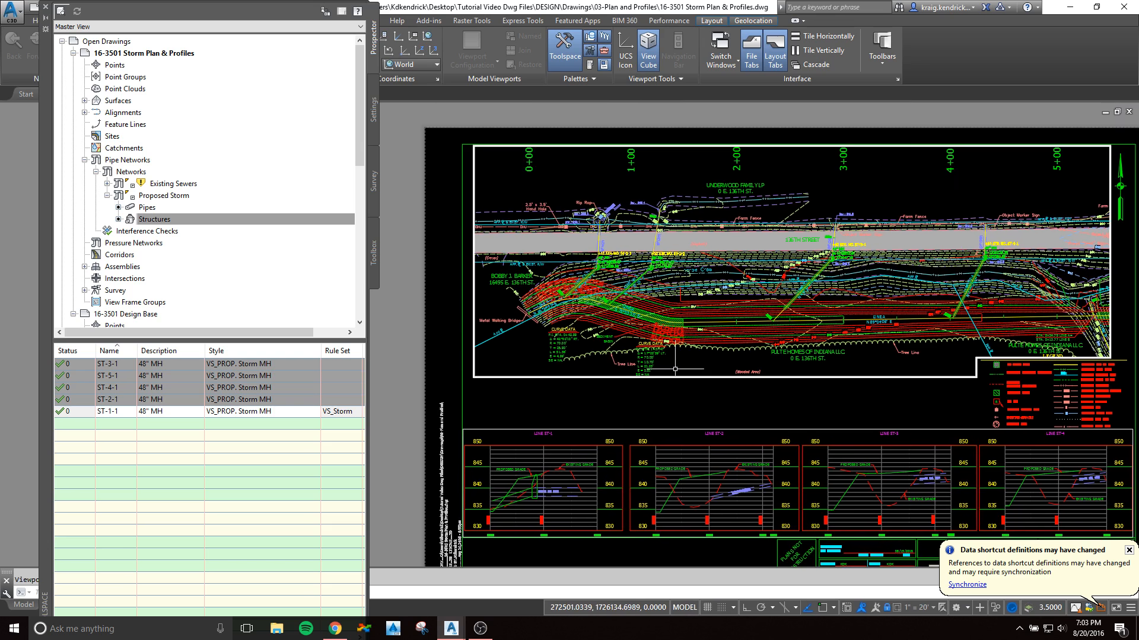
double_click(677, 408)
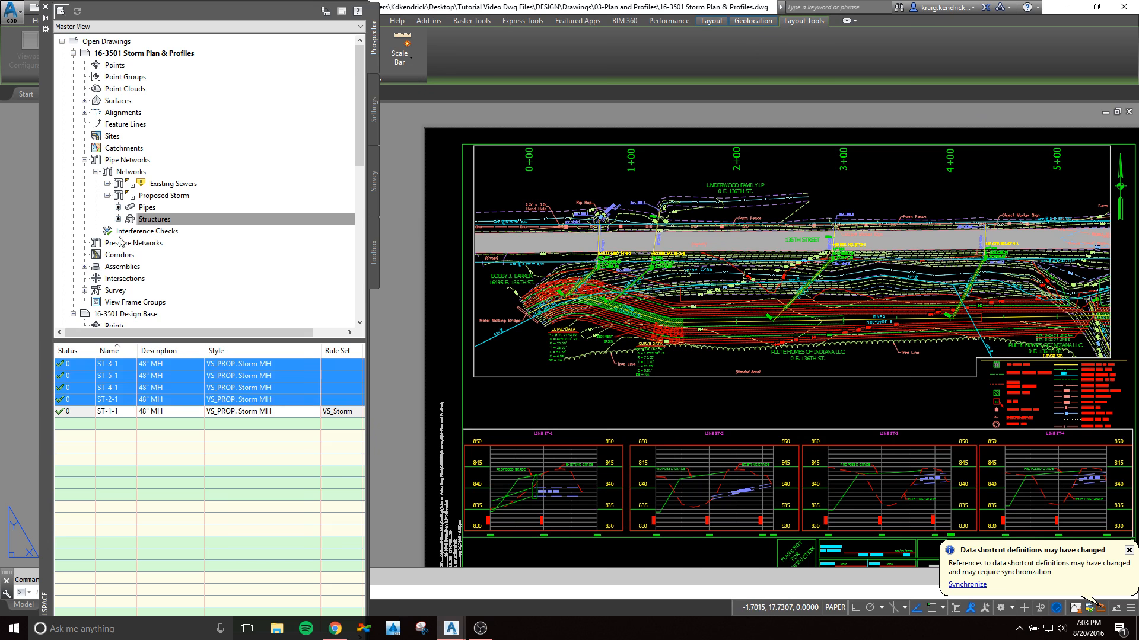
Step: Switch to the 16-3501 Design Base drawing and reposition the Toolspace so the plan remains in view
mouse_move(44, 251)
left_mouse_down()
mouse_move(0, 285)
mouse_move(0, 321)
left_mouse_up()
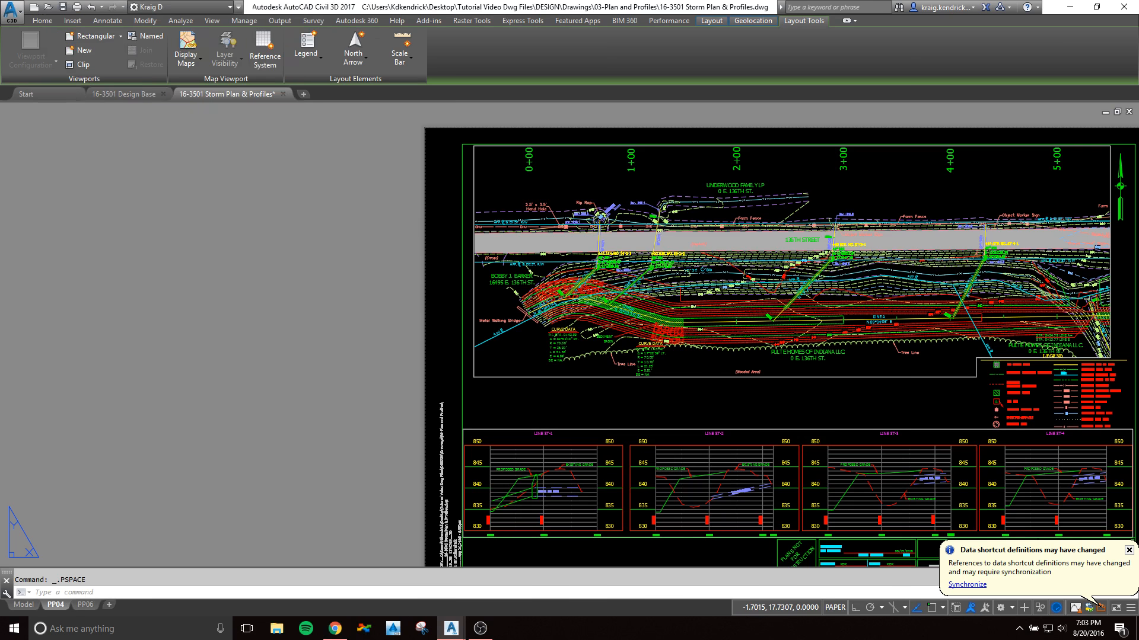
left_click(124, 94)
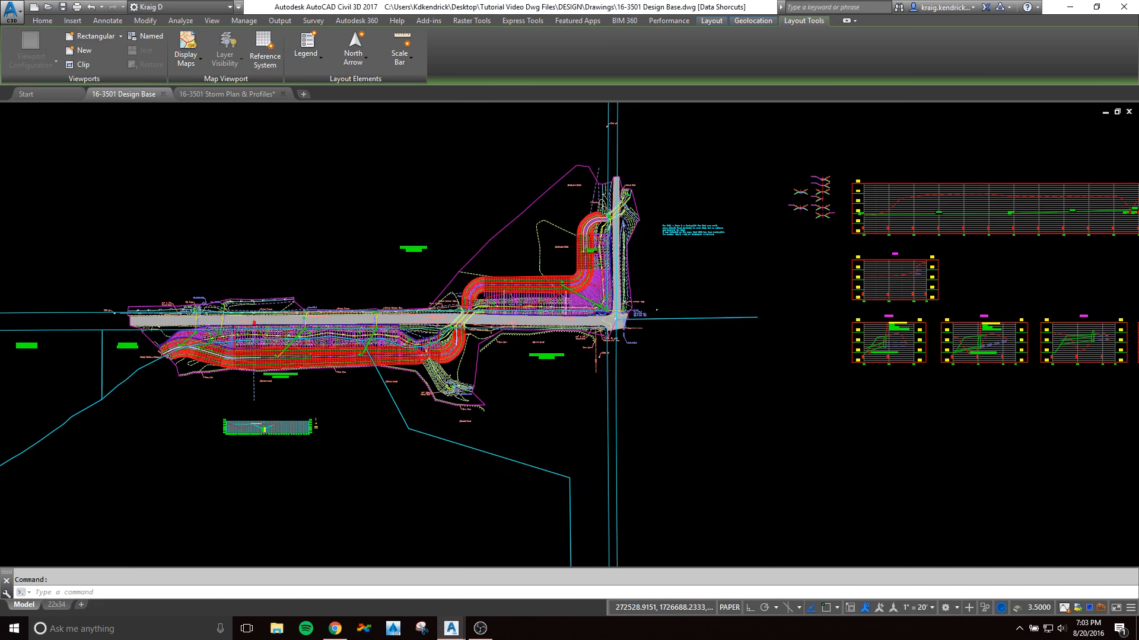
left_click_drag(0, 237, 805, 217)
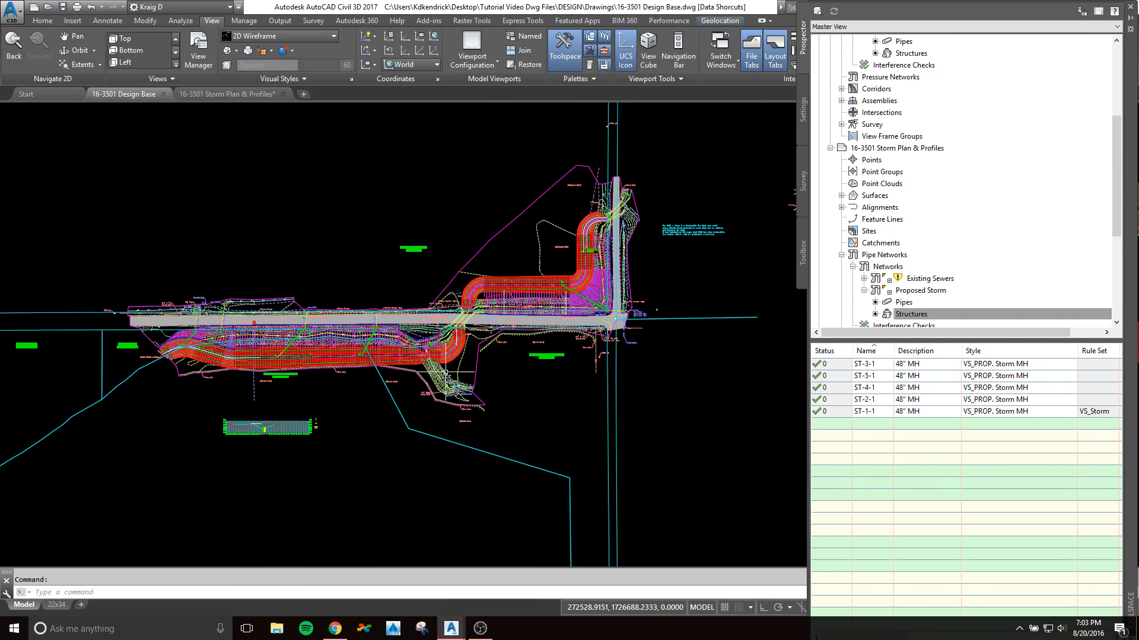
Step: Examine the proposed storm pipes and manholes near Thorpe Creek and station 2+00 in plan
scroll(312, 391, "up", 4)
scroll(420, 312, "up", 4)
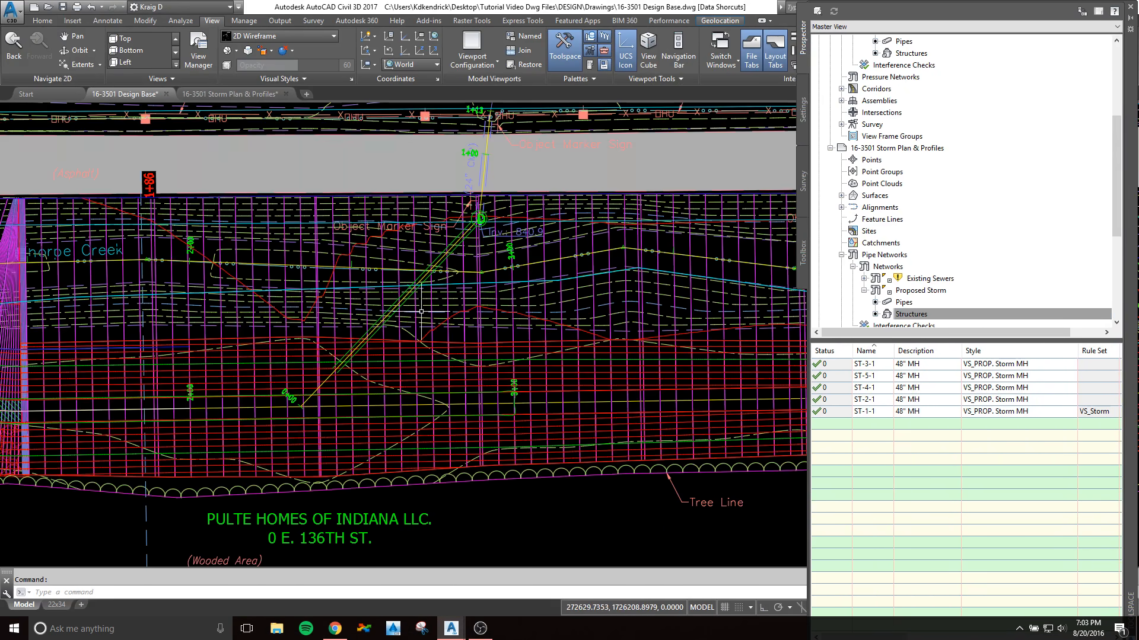
scroll(296, 323, "down", 2)
middle_click_drag(251, 321, 434, 320)
scroll(359, 294, "up", 4)
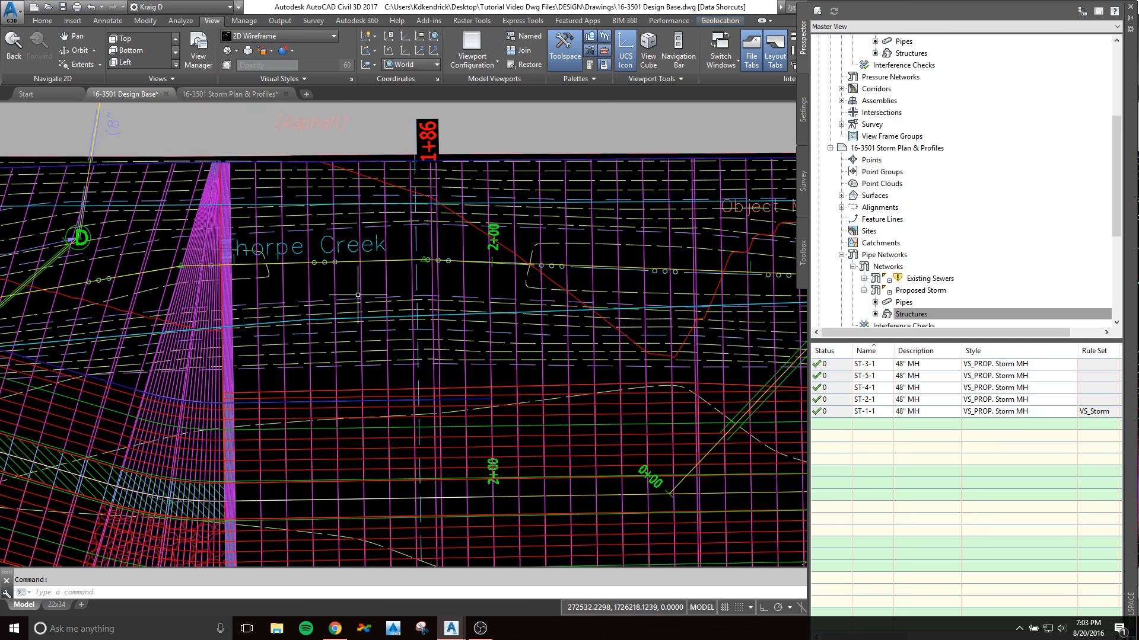
middle_click_drag(717, 403, 520, 389)
scroll(596, 373, "down", 4)
scroll(522, 386, "up", 2)
scroll(536, 385, "up", 3)
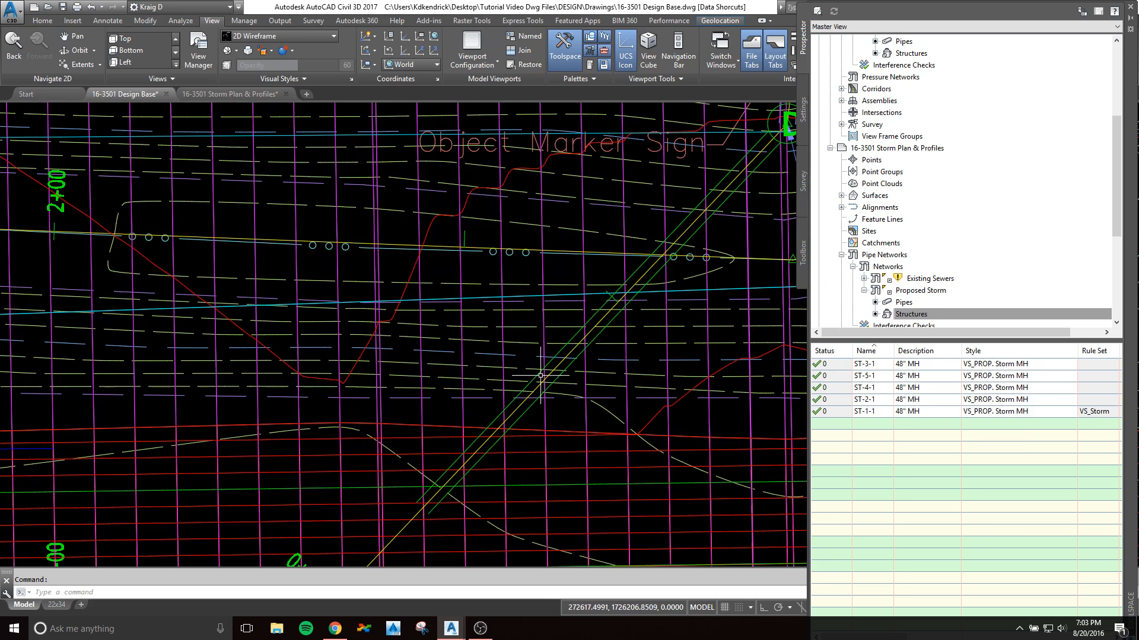
scroll(1028, 271, "up", 5)
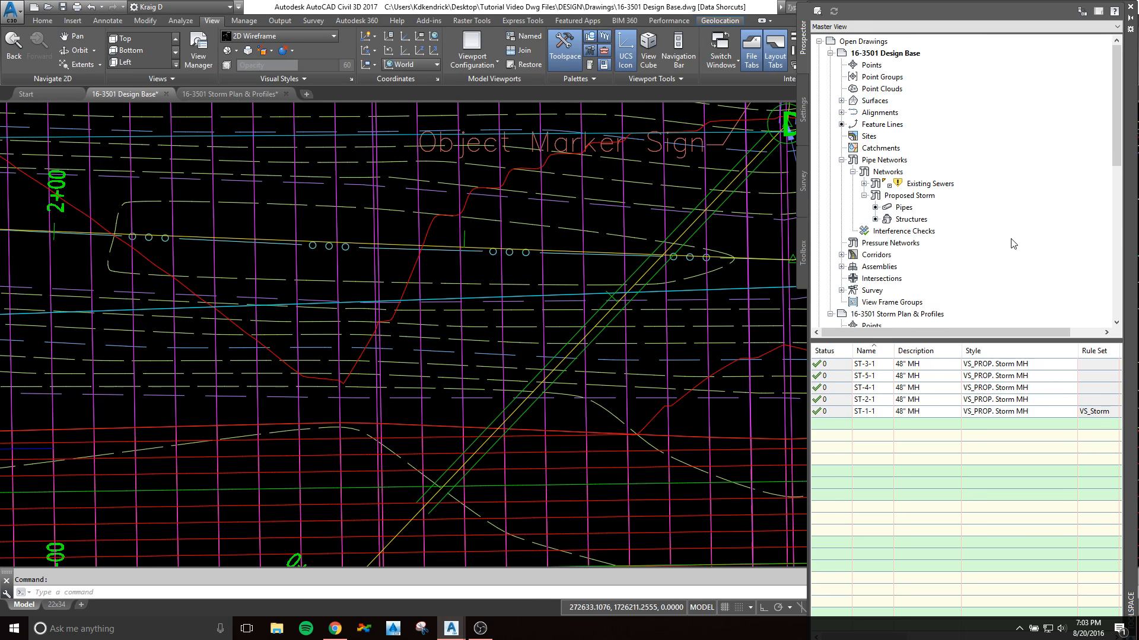
right_click(906, 195)
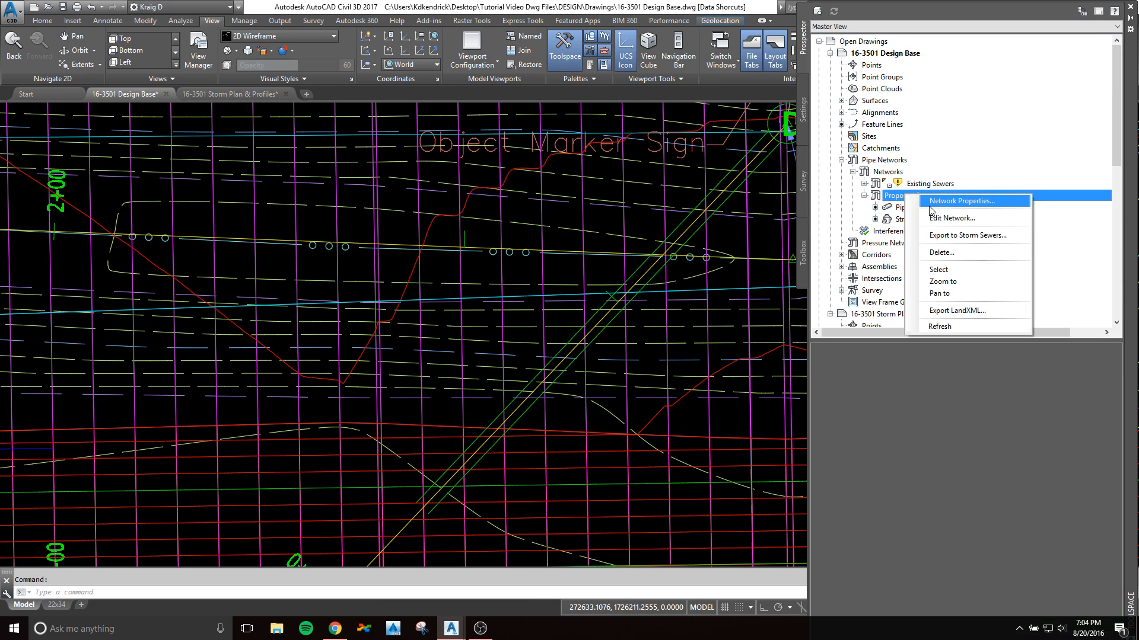
left_click(439, 249)
left_click(493, 273)
key("Escape")
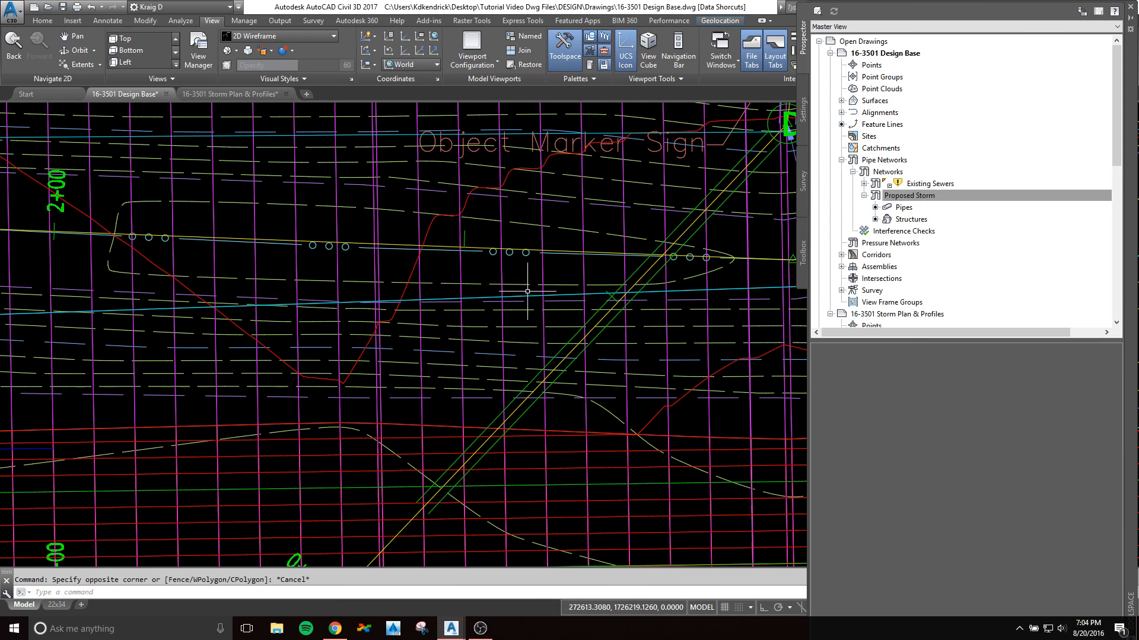
left_click(595, 316)
right_click(593, 317)
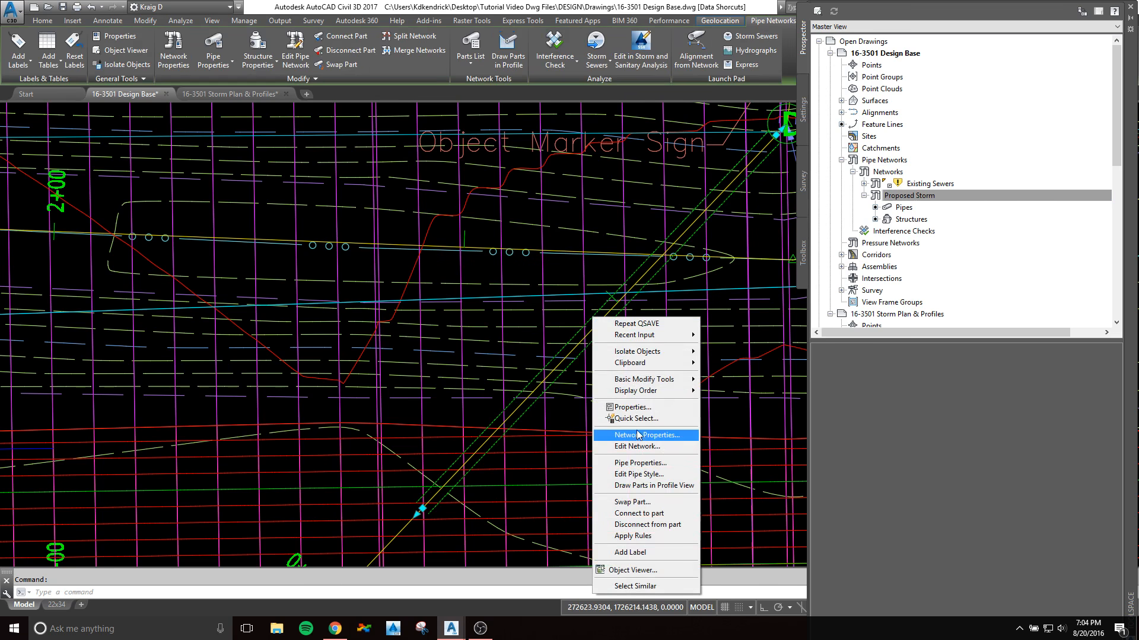
left_click(645, 447)
left_click(780, 155)
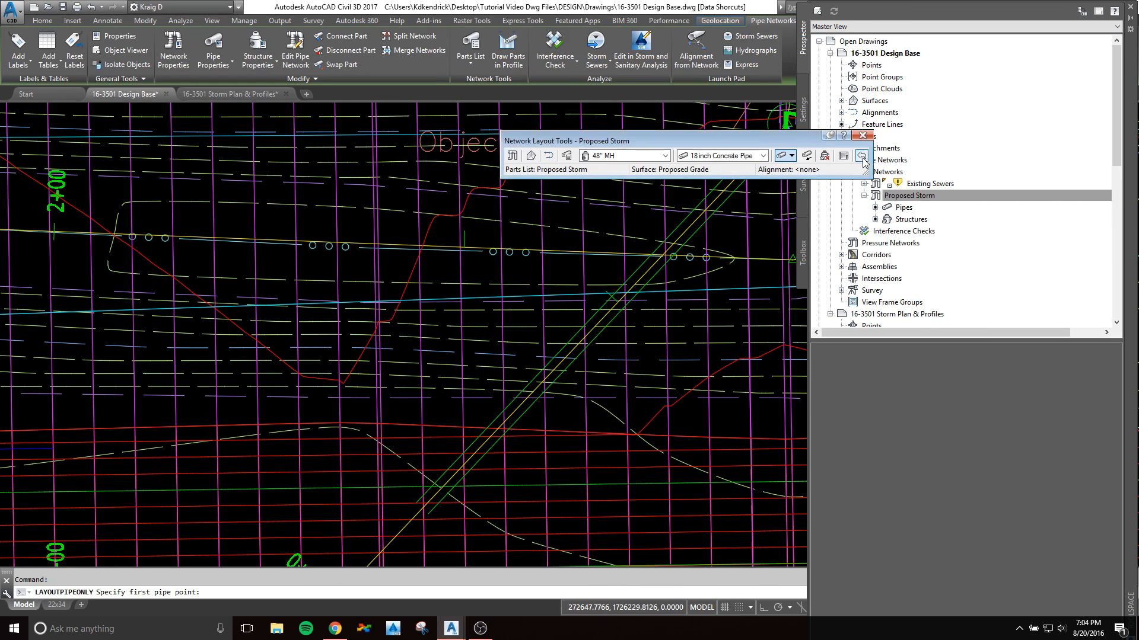
left_click(862, 135)
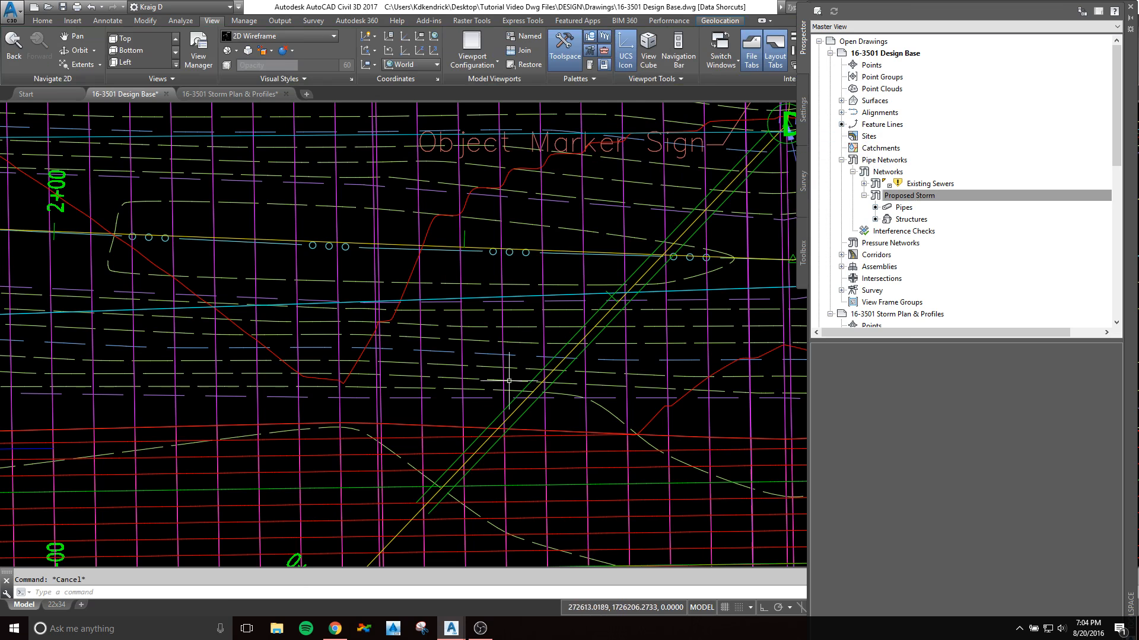
Step: Open the Proposed Storm network for editing from its diagonal storm pipe and move the Network Layout Tools clear of that pipe
left_click(647, 269)
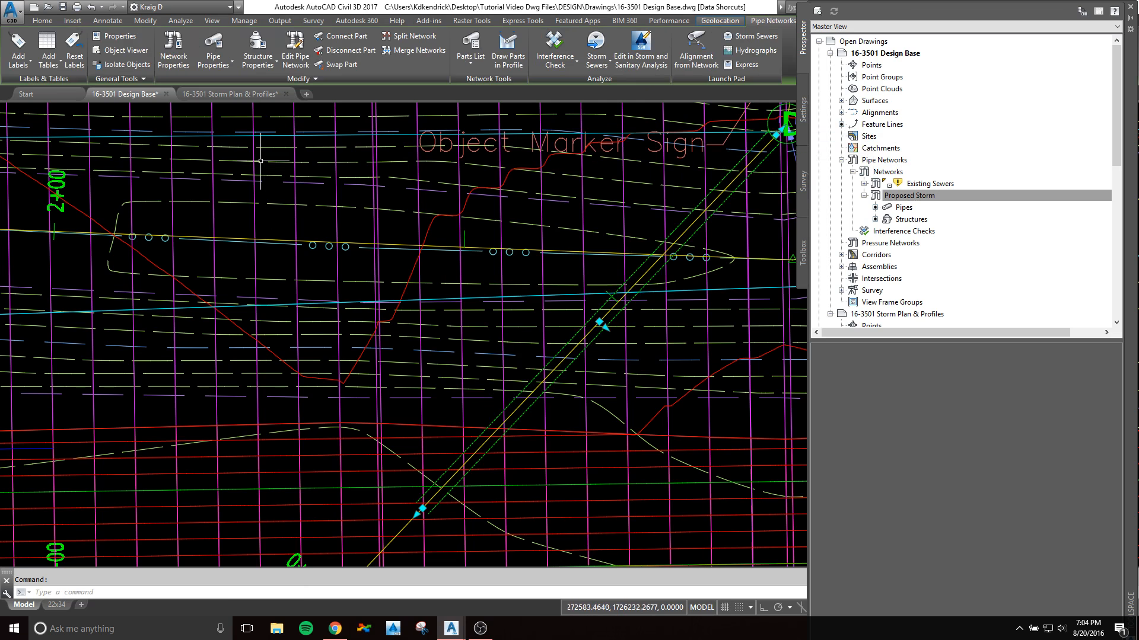
left_click(298, 52)
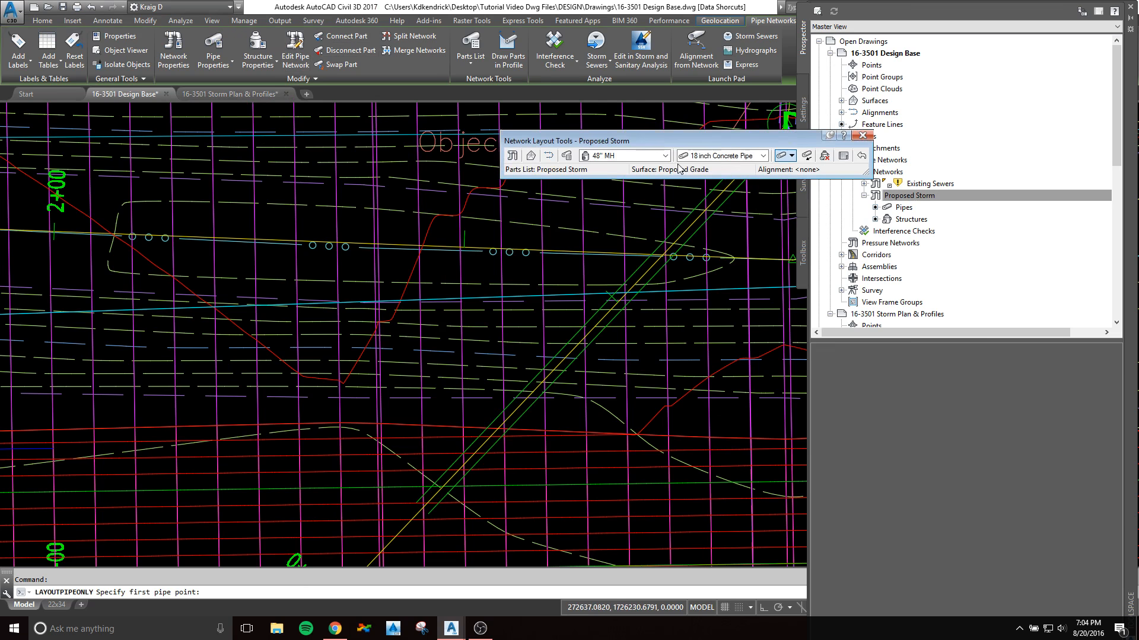
left_click_drag(727, 145, 431, 201)
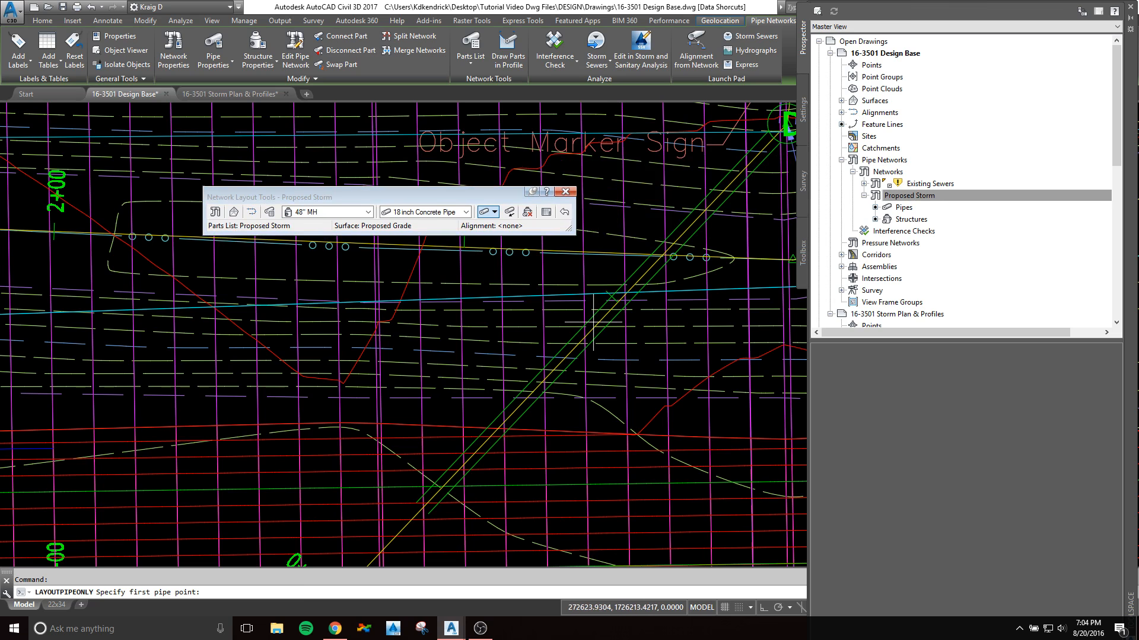
Step: Draw a standalone 18 inch Concrete Pipe across the LINE A alignment, between station 2+00 and the diagonal storm line's 0+00 end
scroll(543, 296, "down", 2)
scroll(543, 296, "down", 1)
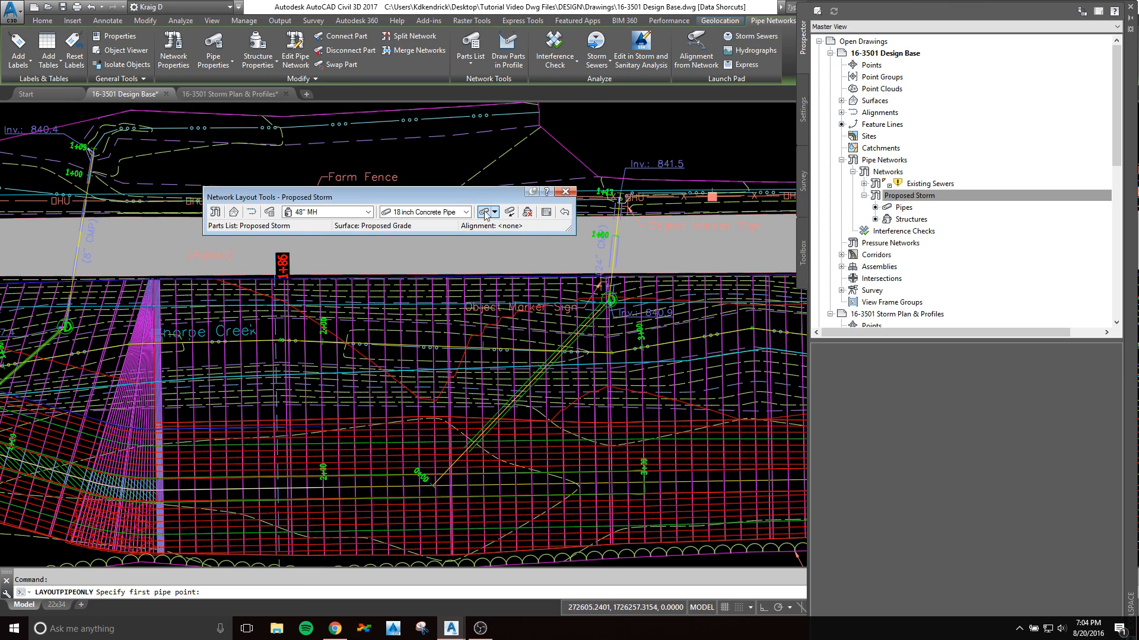
scroll(362, 498, "up", 4)
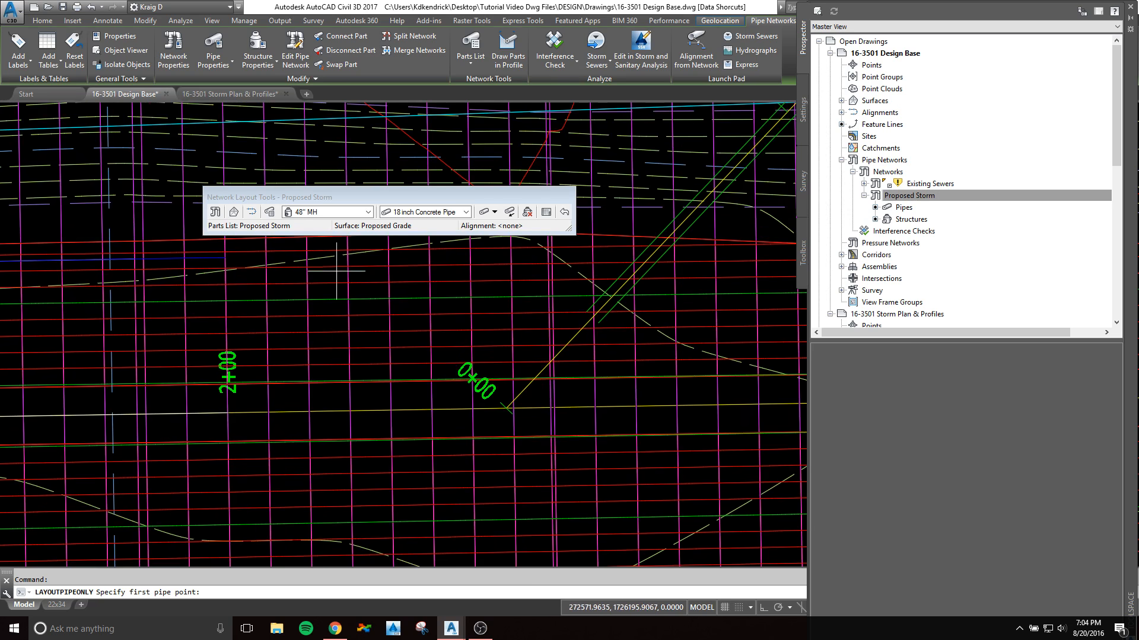
left_click(330, 337)
middle_click_drag(330, 444, 343, 328)
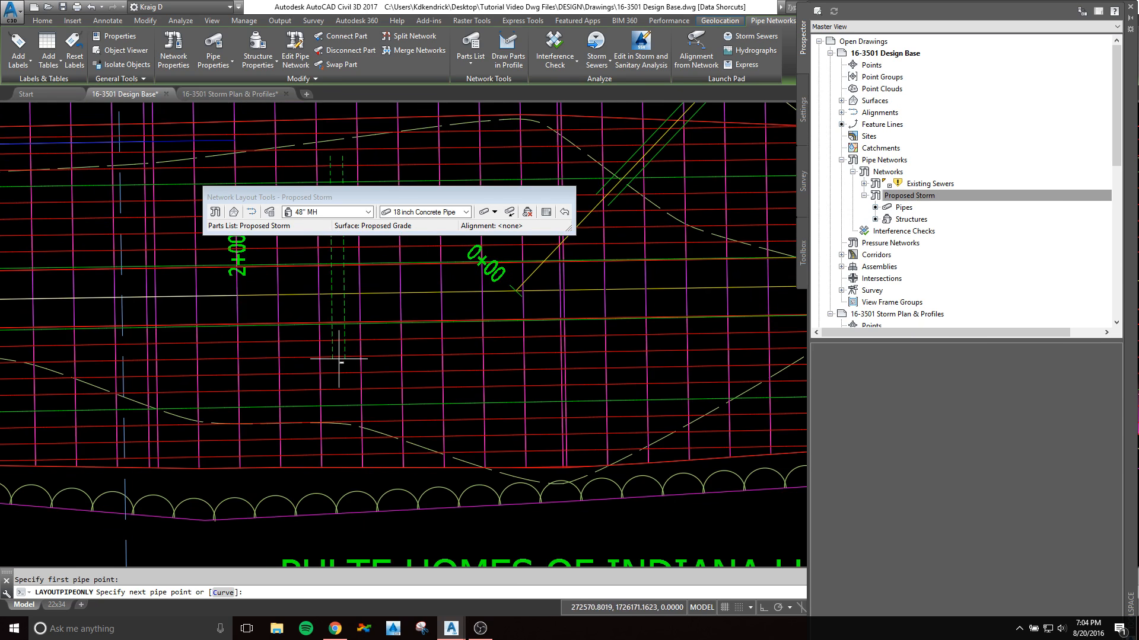
left_click(337, 352)
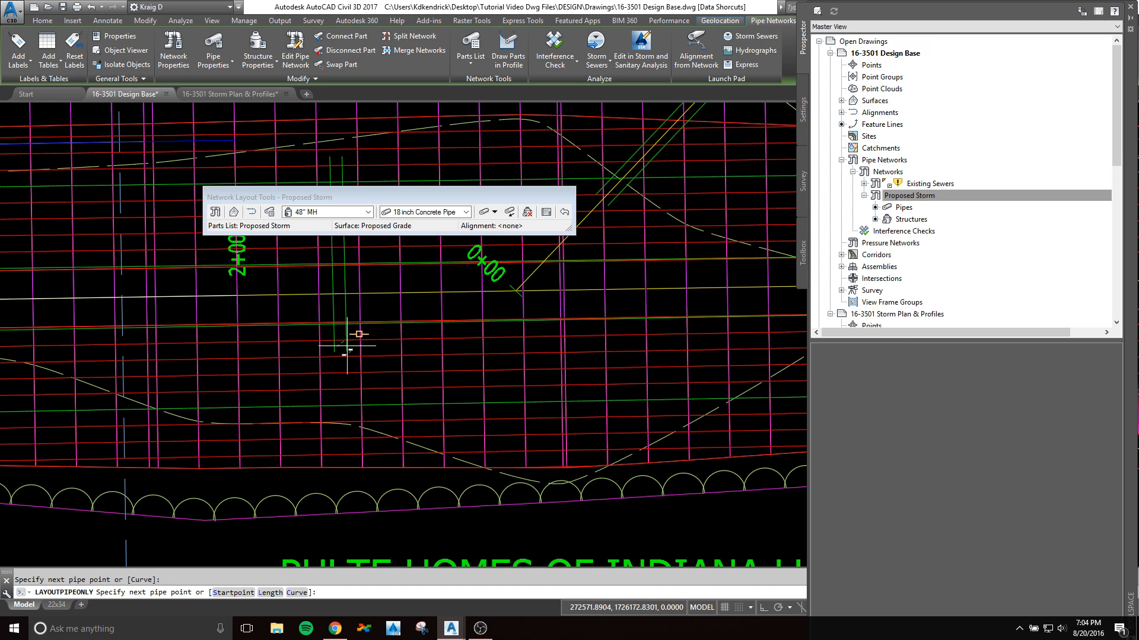
key("Return")
Step: Set both the start and end invert elevations of the new crossing pipe to 830
left_click(345, 282)
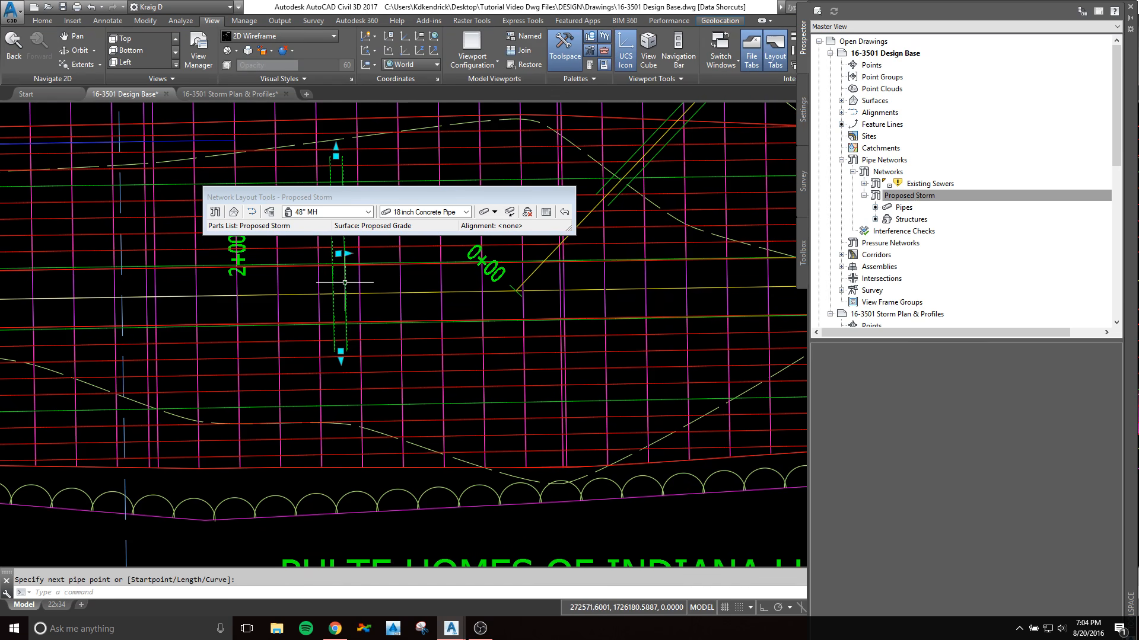
right_click(345, 282)
left_click(396, 427)
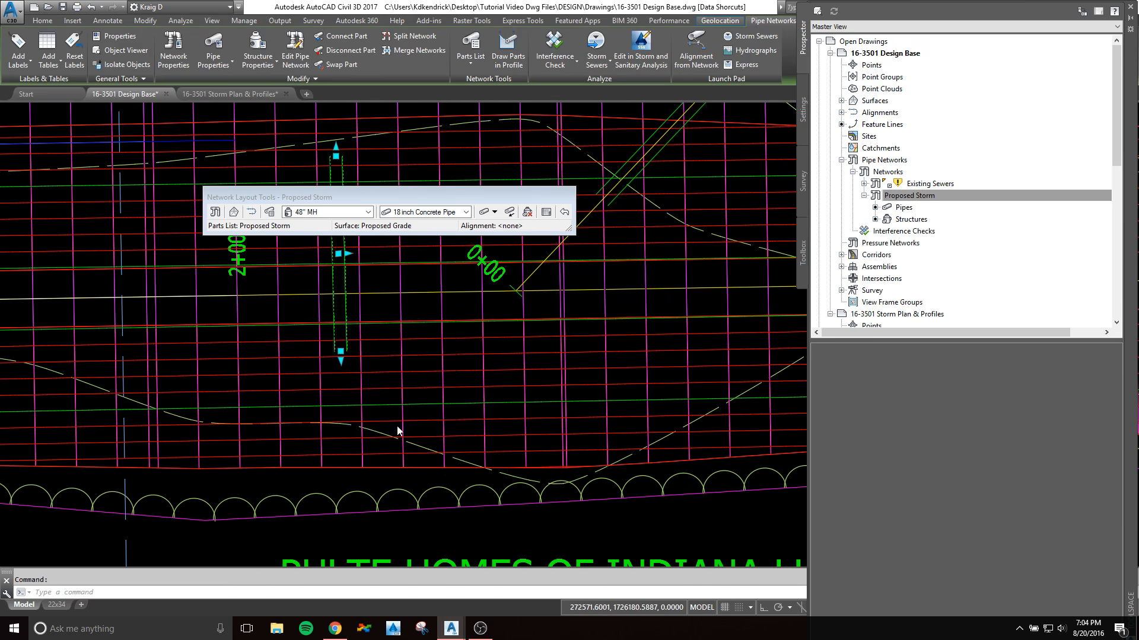
left_click(617, 391)
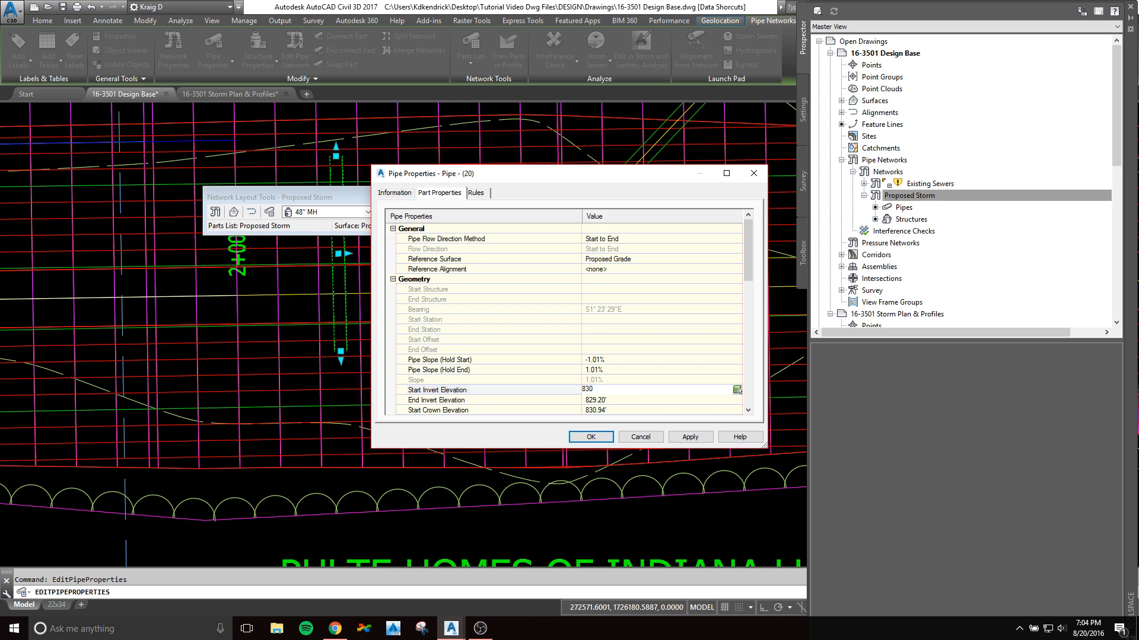
type("830")
left_click(616, 400)
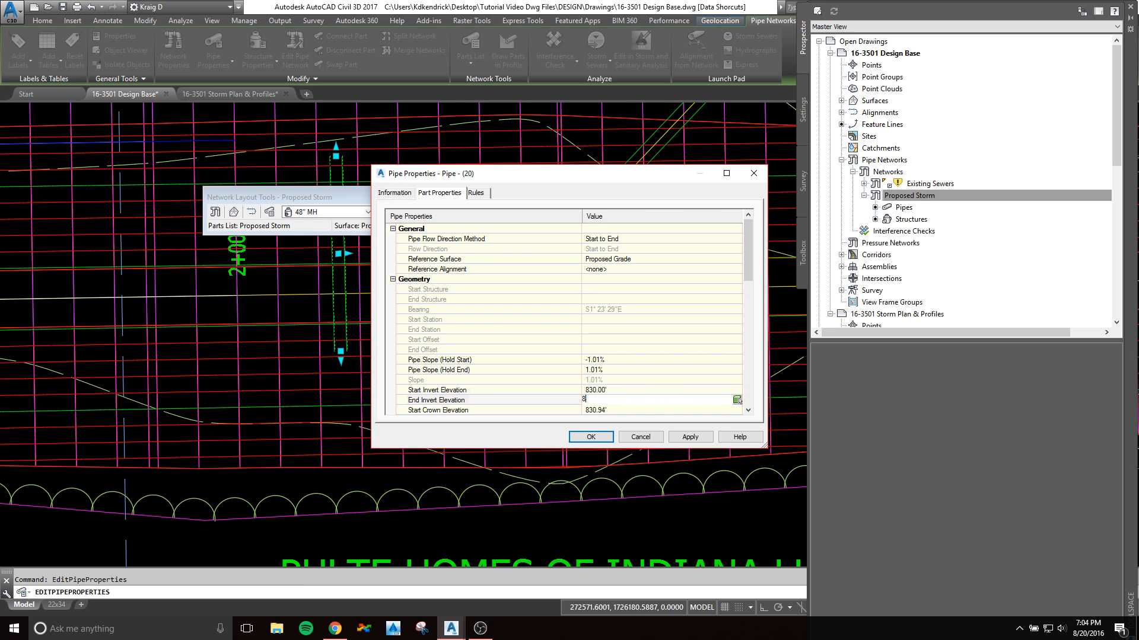
type("830")
left_click(591, 437)
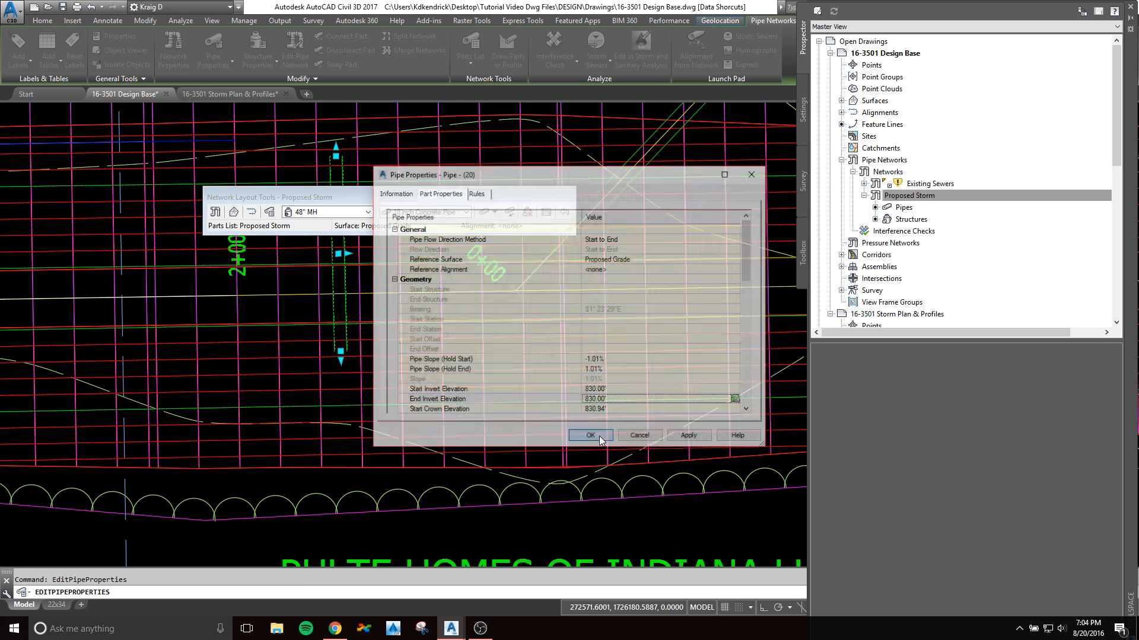
Step: Set the crossing pipe's flow direction method to By Slope
left_click(337, 283)
right_click(354, 289)
left_click(403, 435)
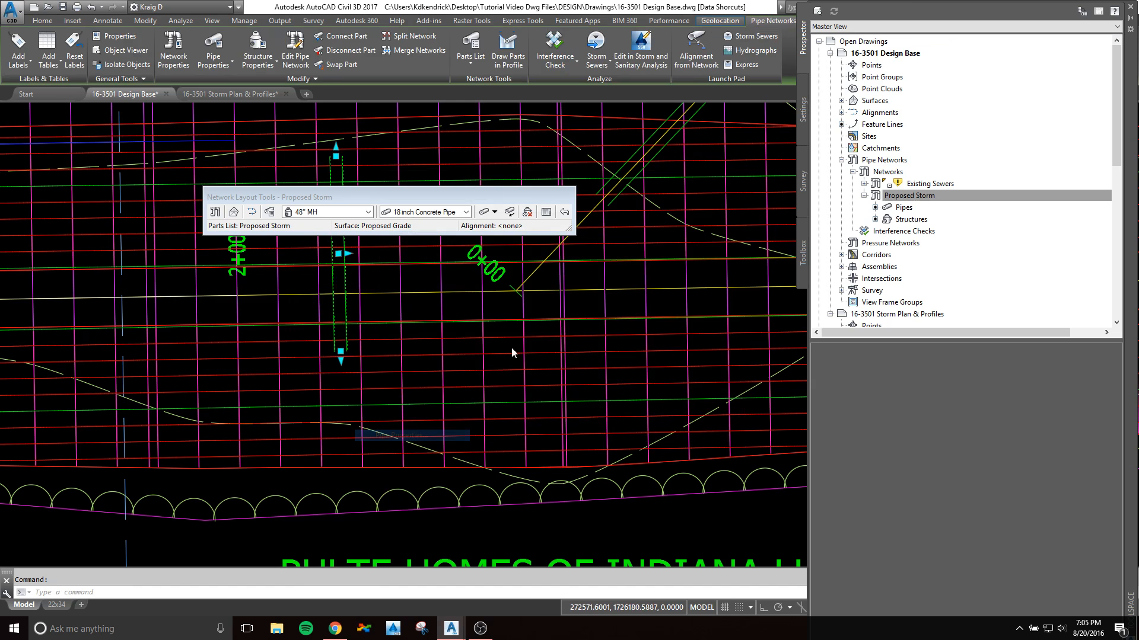
left_click(633, 240)
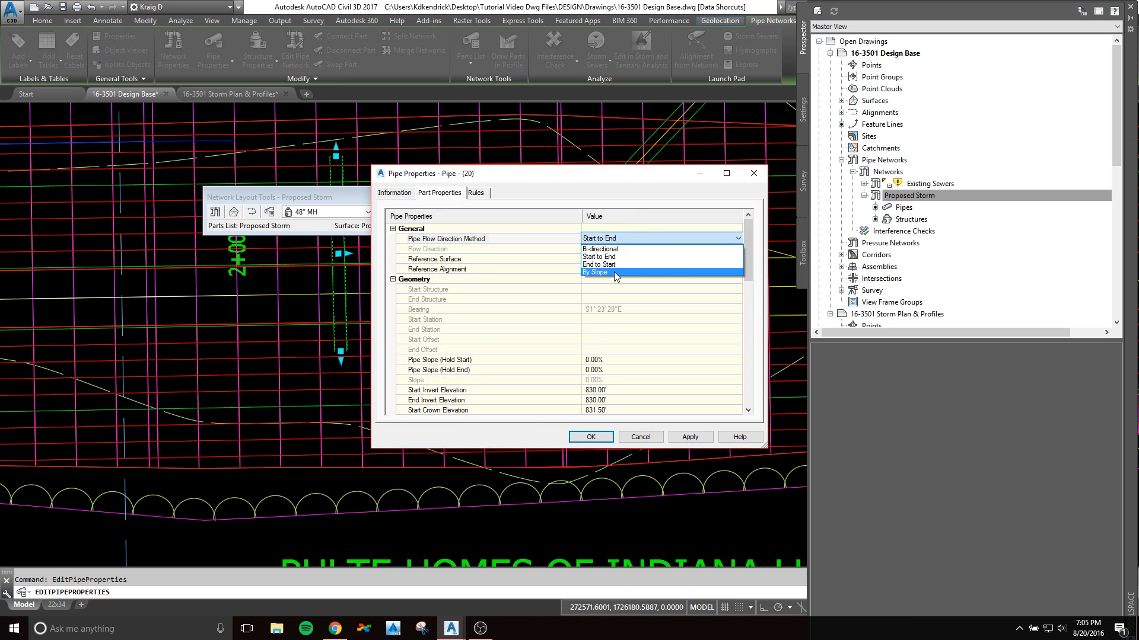
left_click(605, 274)
left_click(590, 437)
key("Escape")
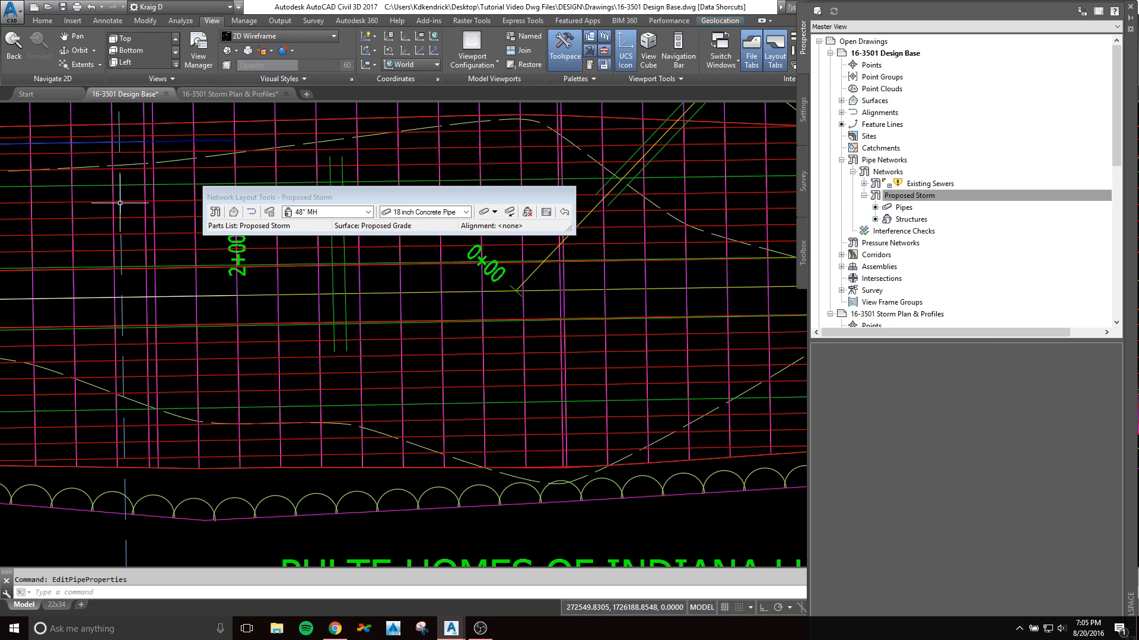
Step: Draw the crossing pipe in the LINE A profile view
left_click(344, 305)
right_click(343, 306)
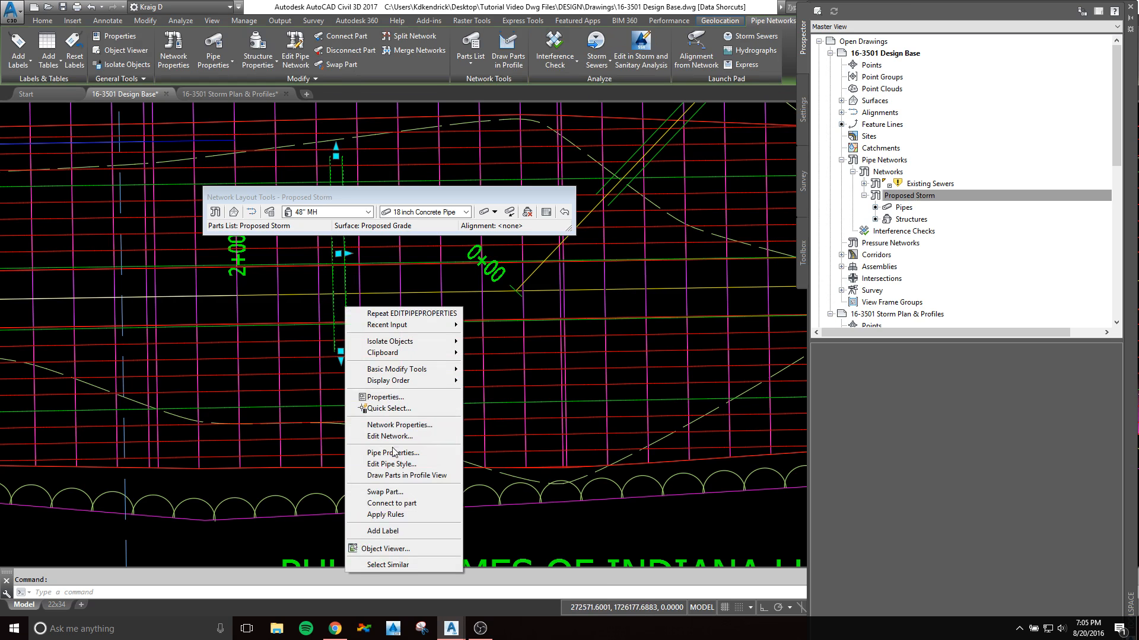
left_click(404, 476)
scroll(406, 450, "down", 8)
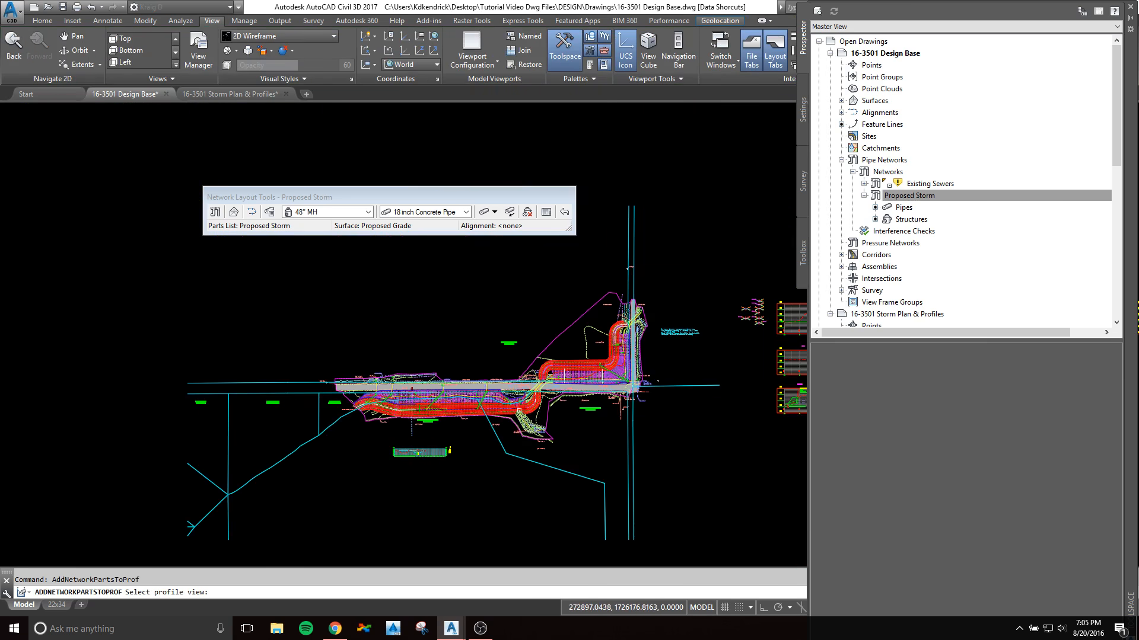
middle_click_drag(551, 336, 468, 362)
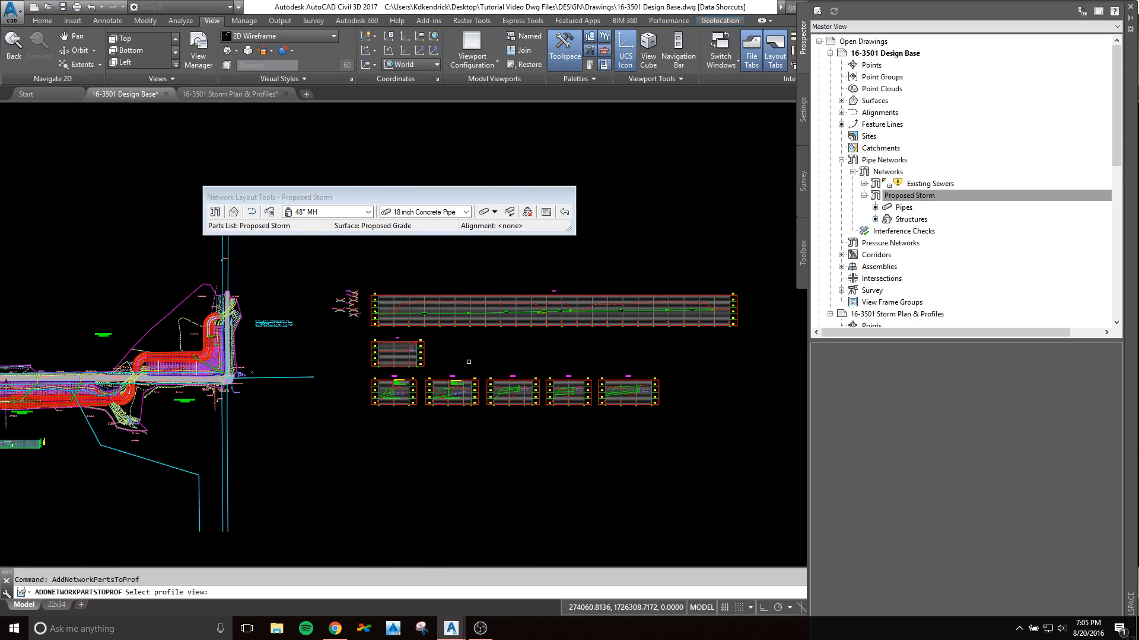
scroll(576, 285, "up", 5)
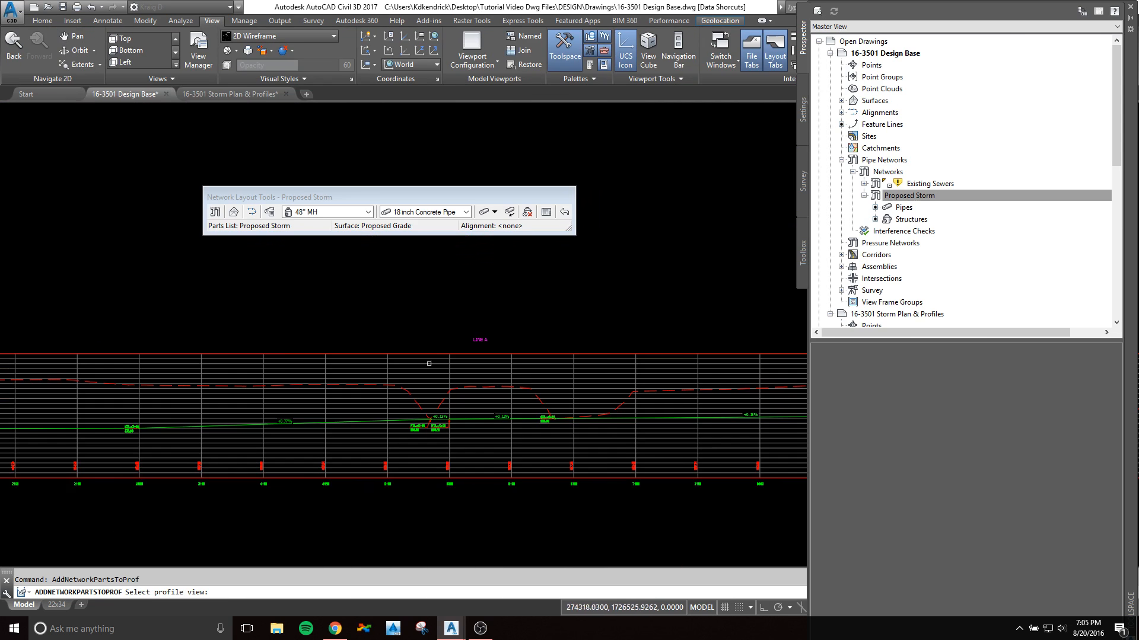
scroll(335, 382, "down", 3)
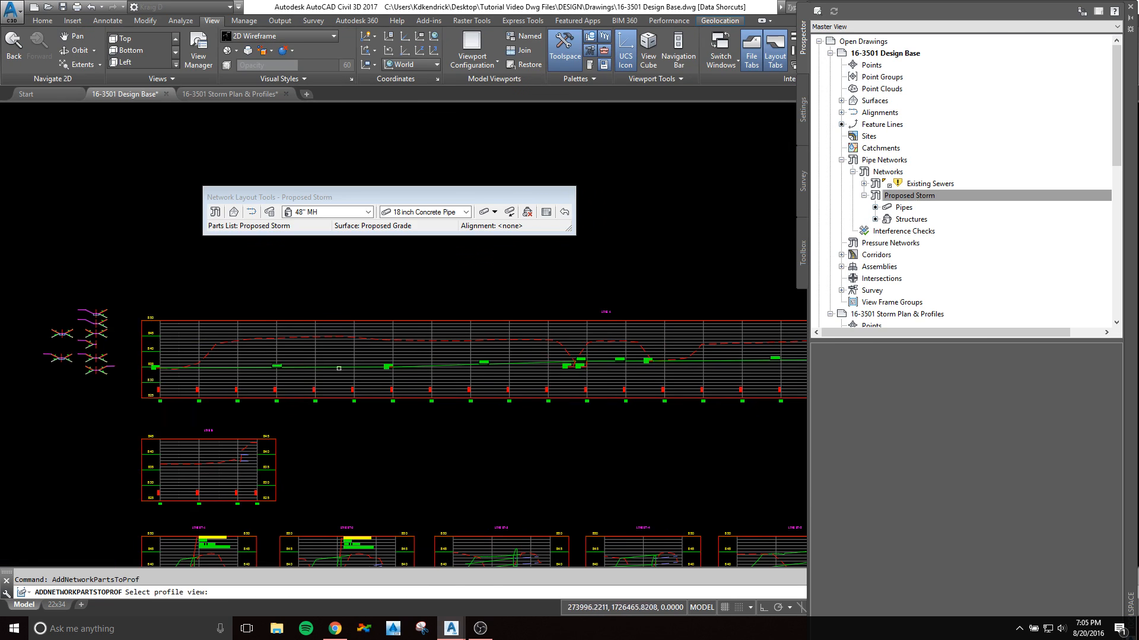
left_click(373, 355)
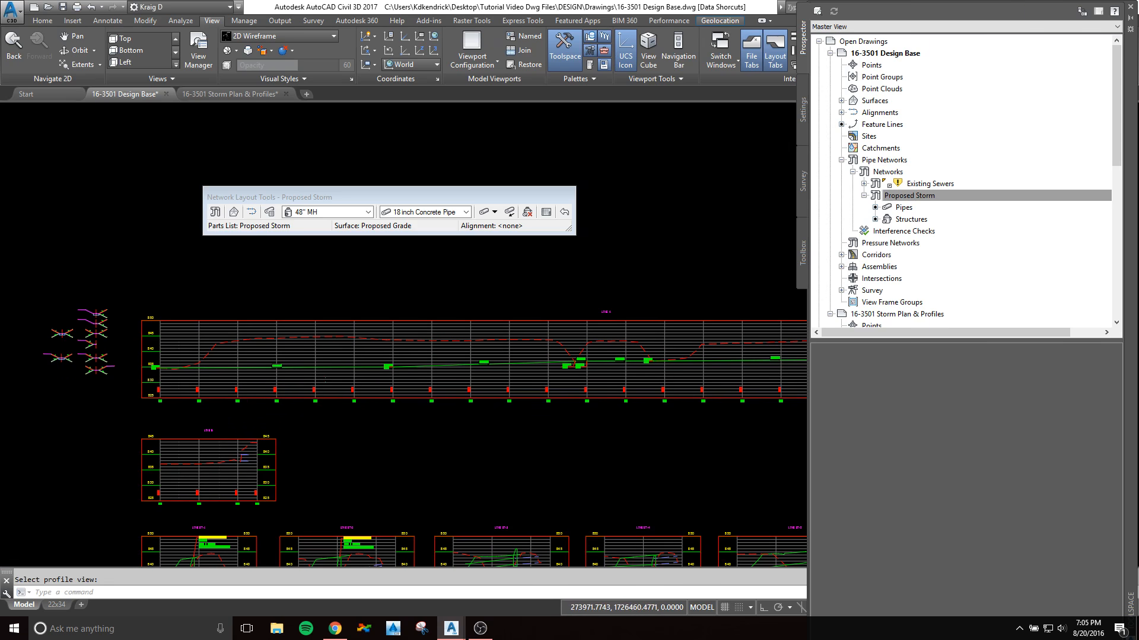
Step: Check the crossing pipe in the LINE A profile view and compare it with its location in plan
scroll(319, 372, "up", 8)
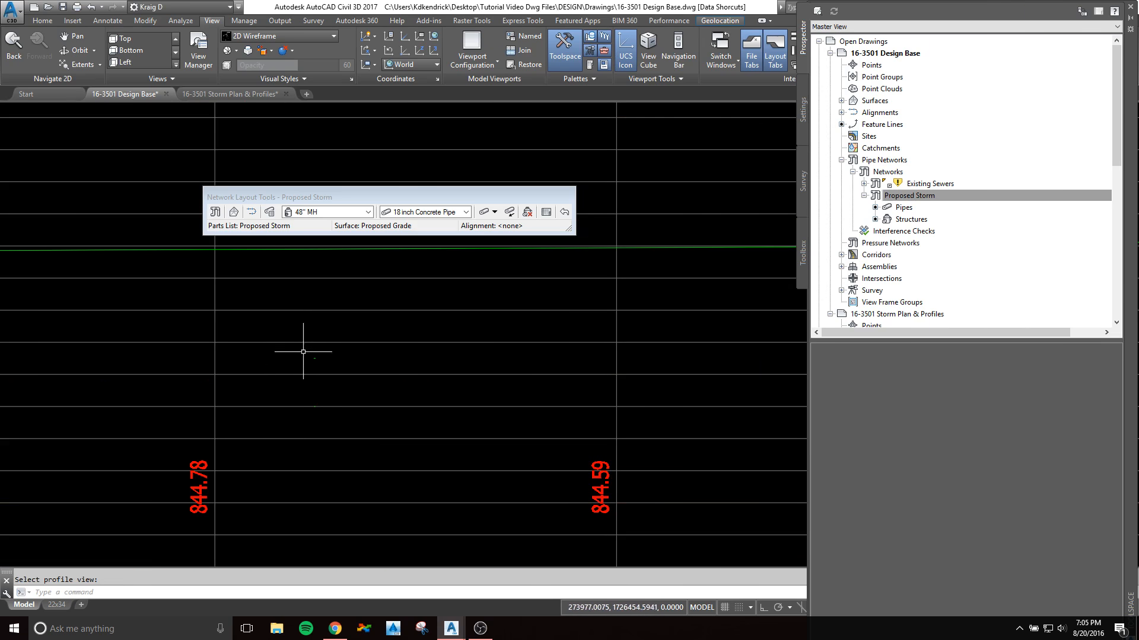
scroll(330, 394, "down", 9)
middle_click_drag(253, 422, 573, 363)
middle_click_drag(177, 450, 438, 374)
scroll(239, 413, "up", 5)
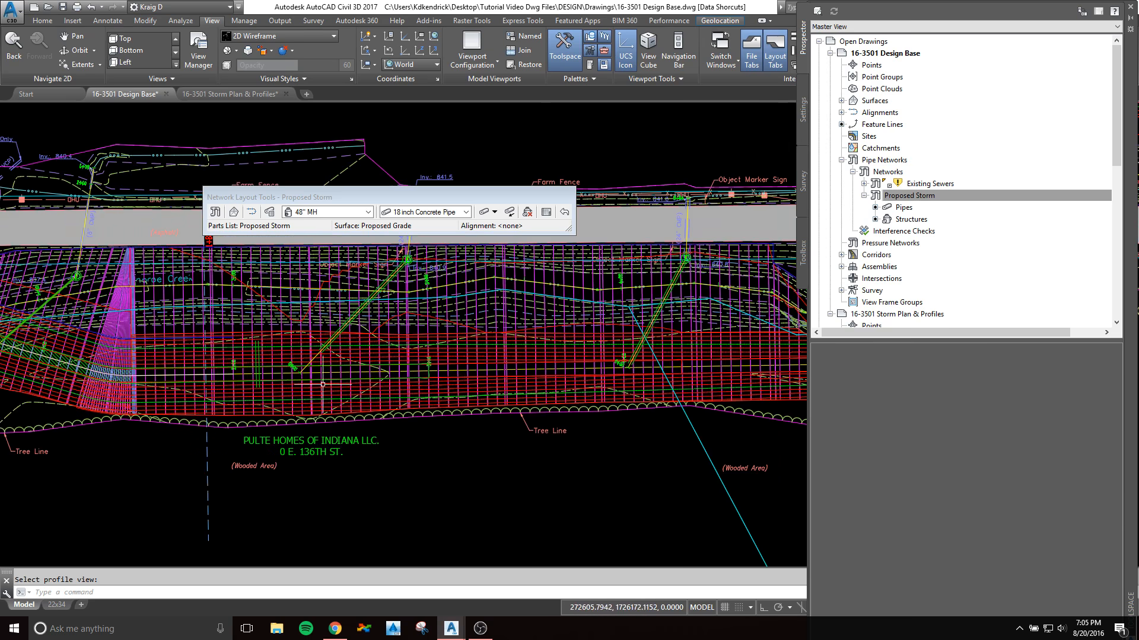
Step: Open the LINE A profile view's properties and limit its pipe network list to crossing pipes only
scroll(320, 375, "down", 7)
middle_click_drag(432, 365, 234, 386)
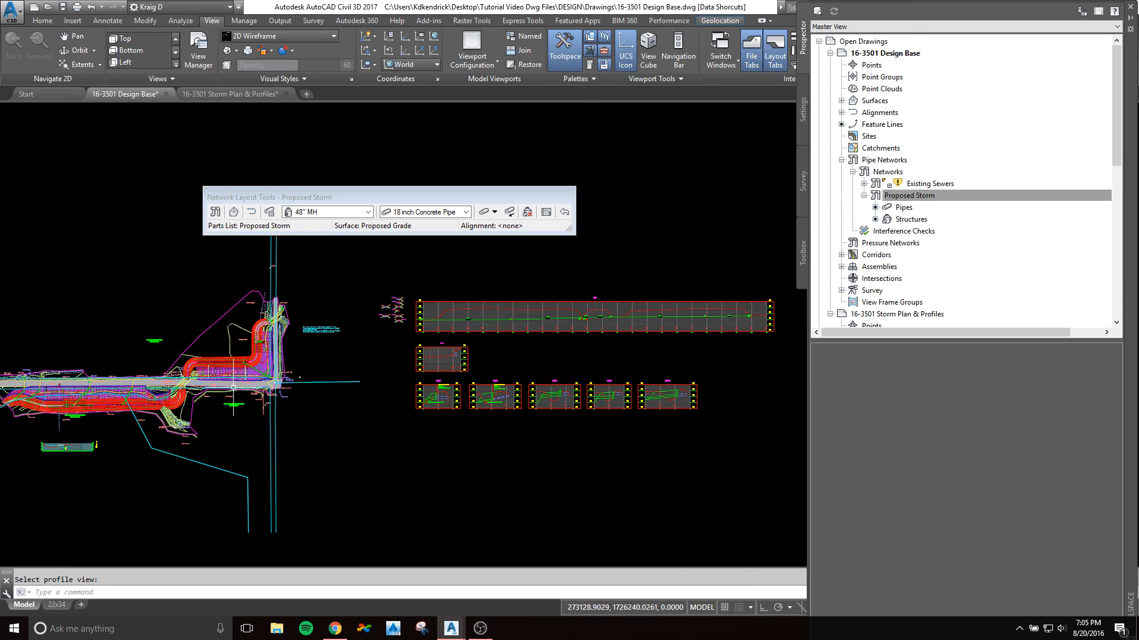
scroll(442, 335, "up", 10)
middle_click_drag(524, 329, 488, 363)
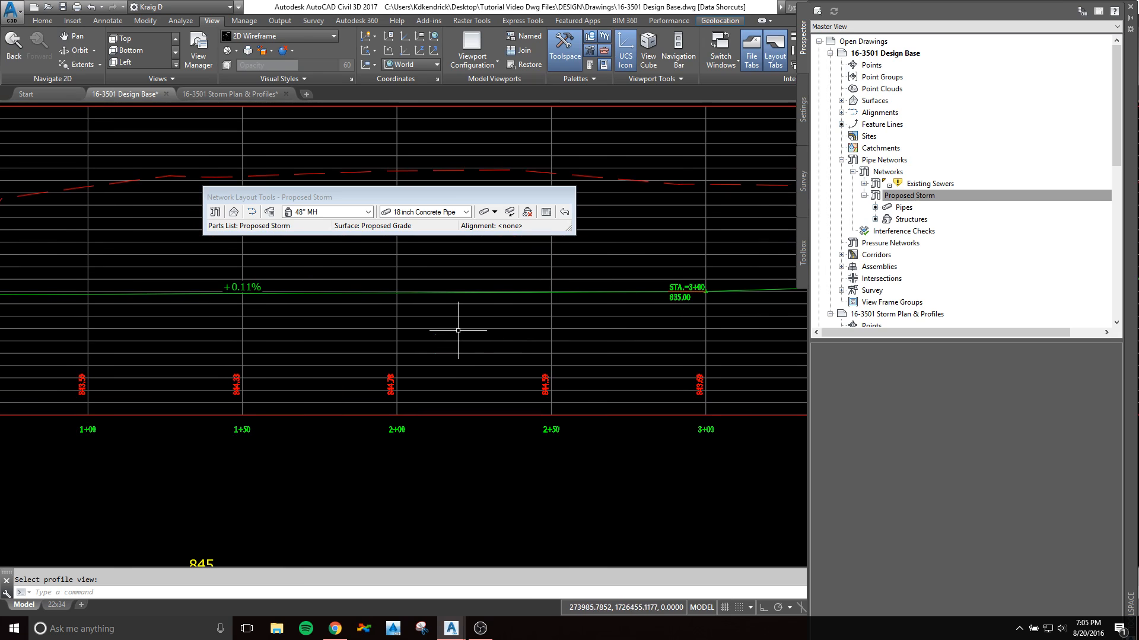
left_click(465, 307)
right_click(465, 327)
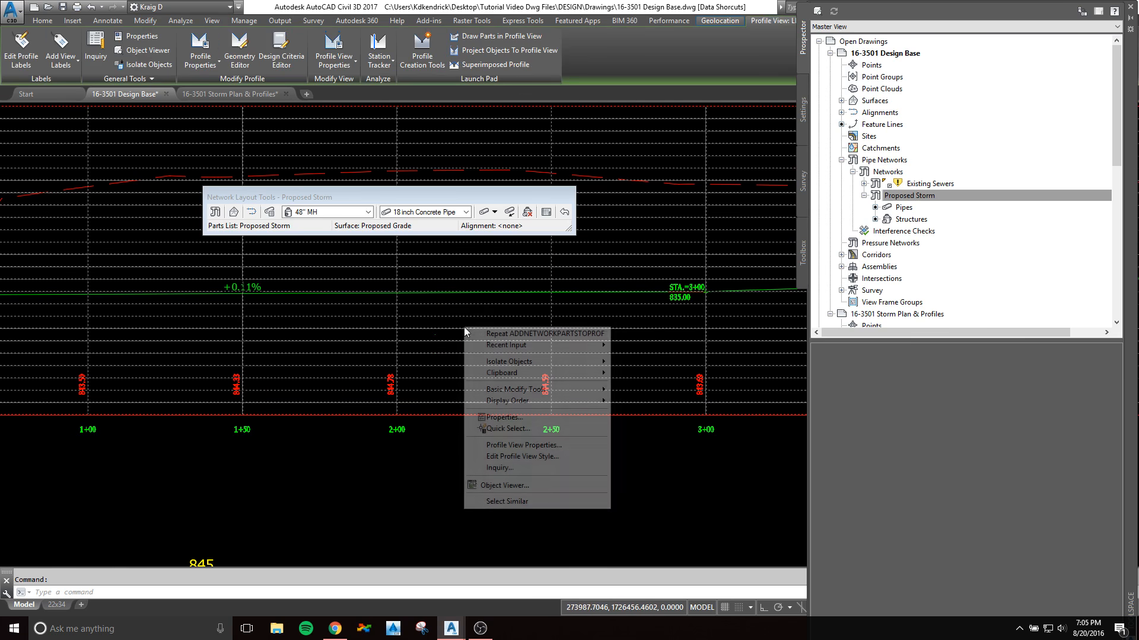
left_click(517, 446)
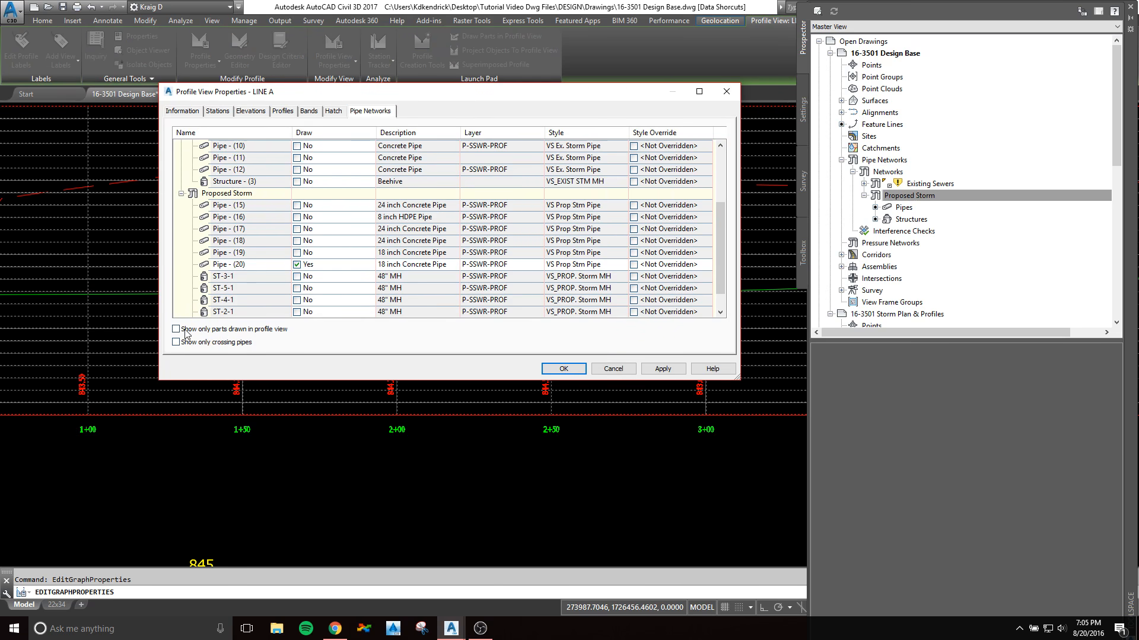
left_click_drag(381, 99, 386, 175)
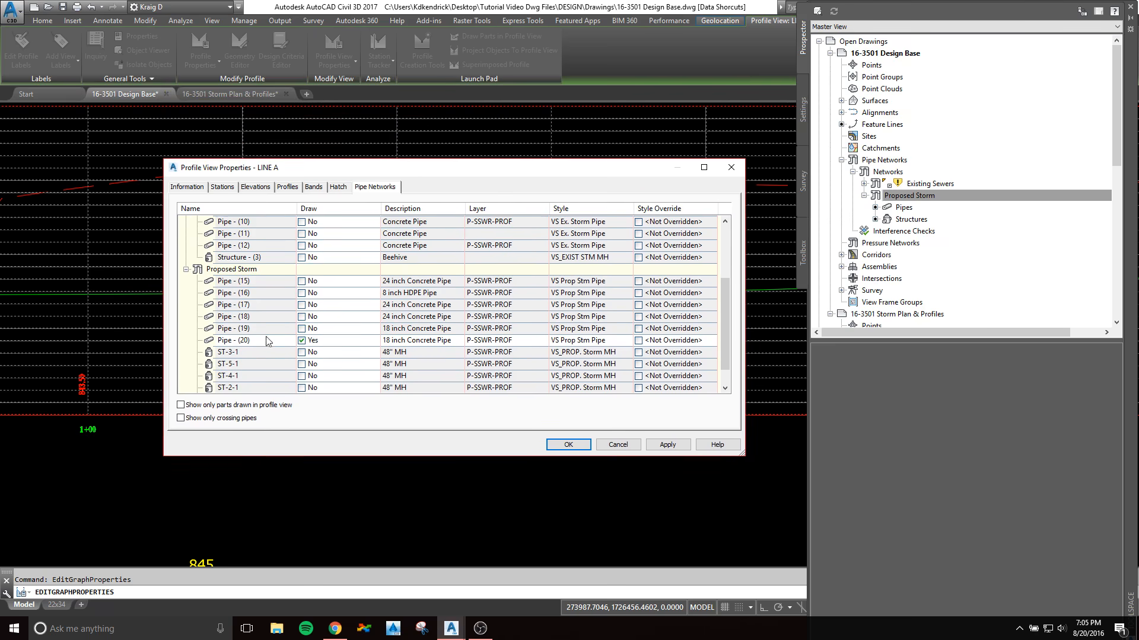
left_click(181, 405)
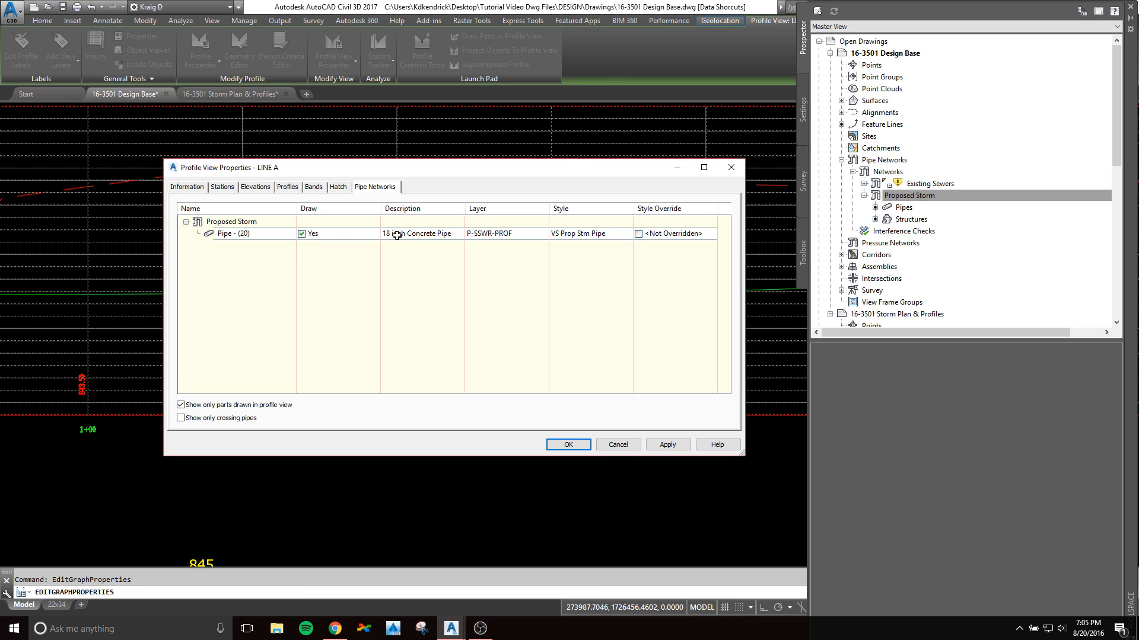
left_click(181, 405)
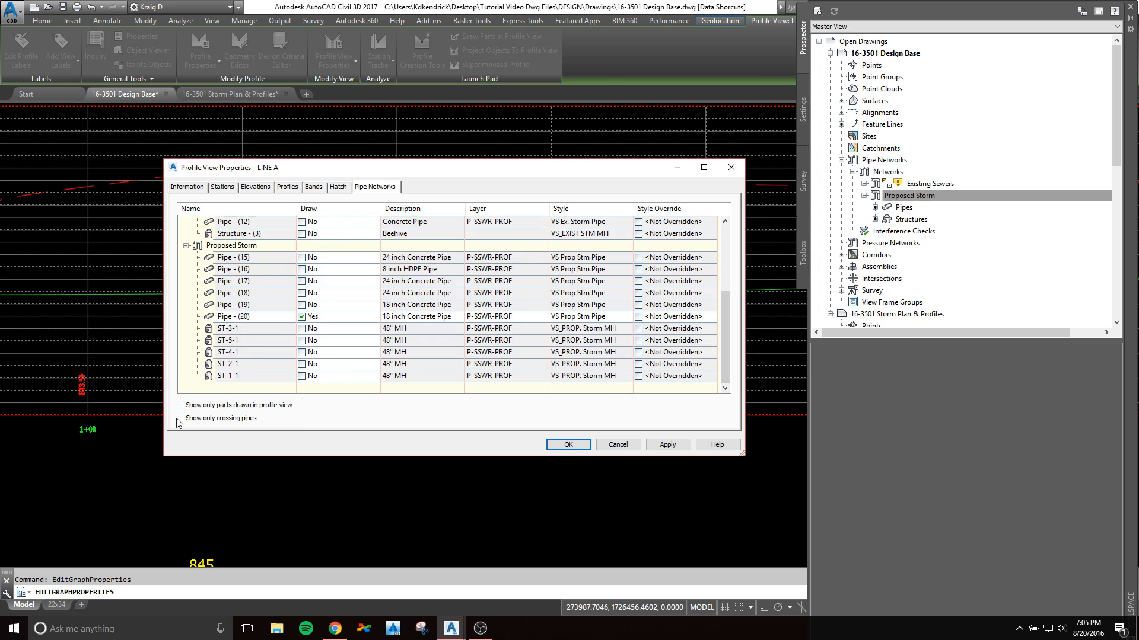
left_click(181, 419)
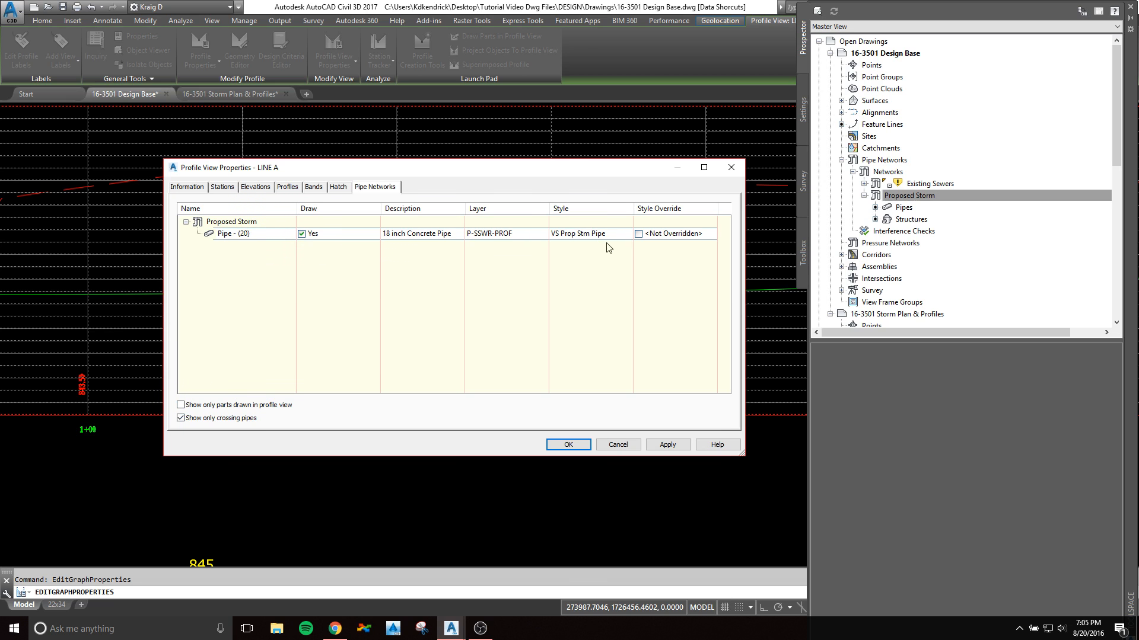
Step: Override the style of Pipe - (20) in the LINE A profile view with VS Prop. Storm Pipe Crossing
left_click(667, 236)
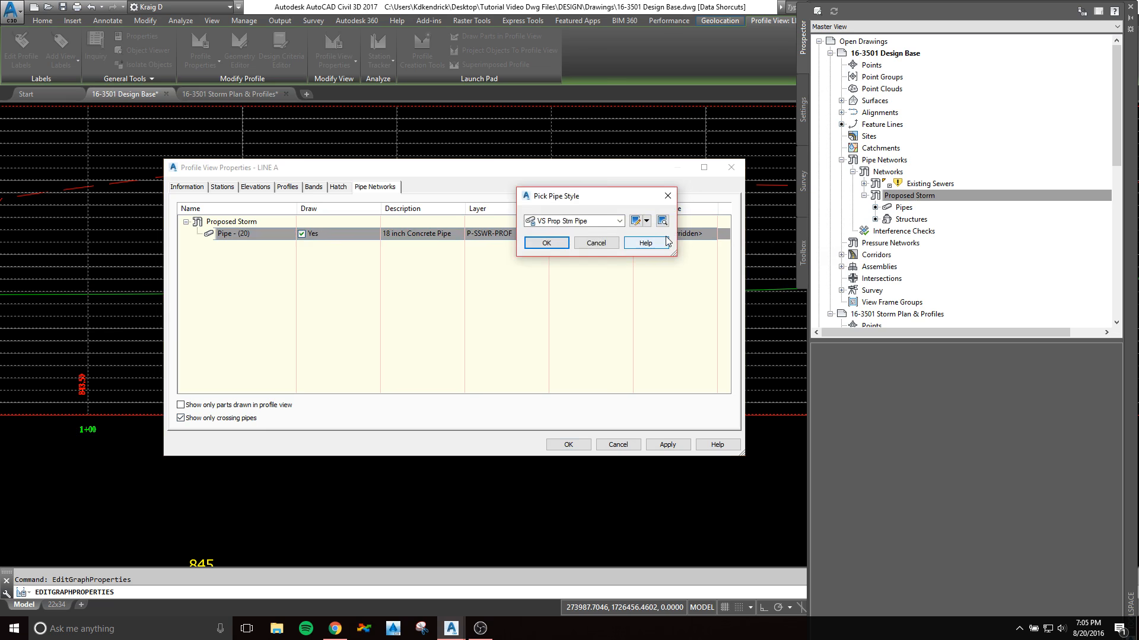
left_click_drag(597, 196, 417, 219)
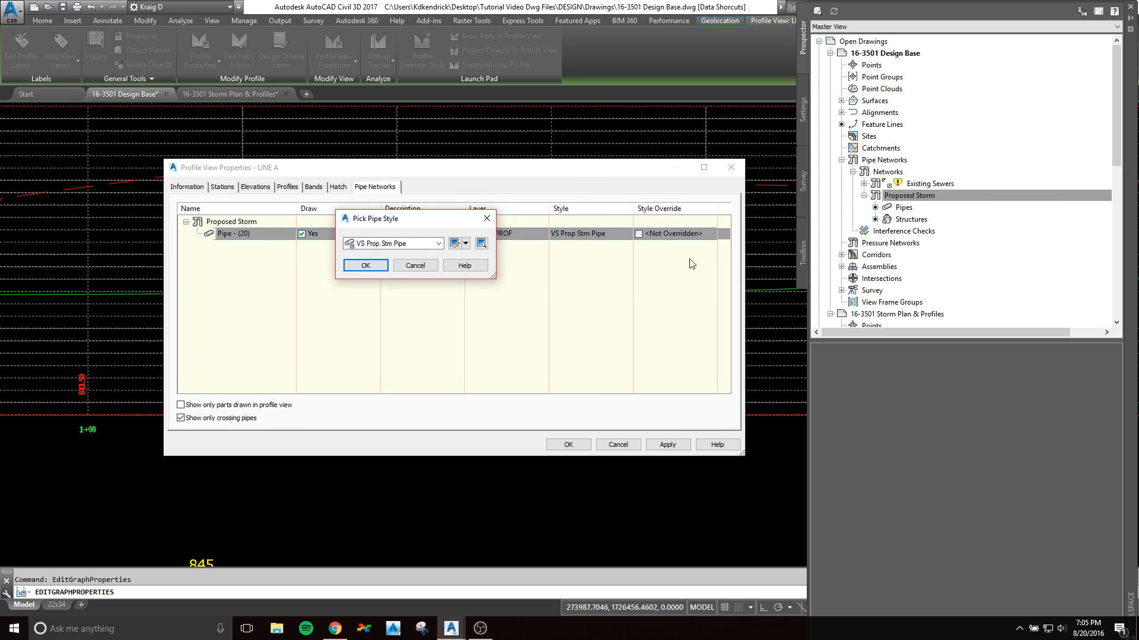
left_click(438, 243)
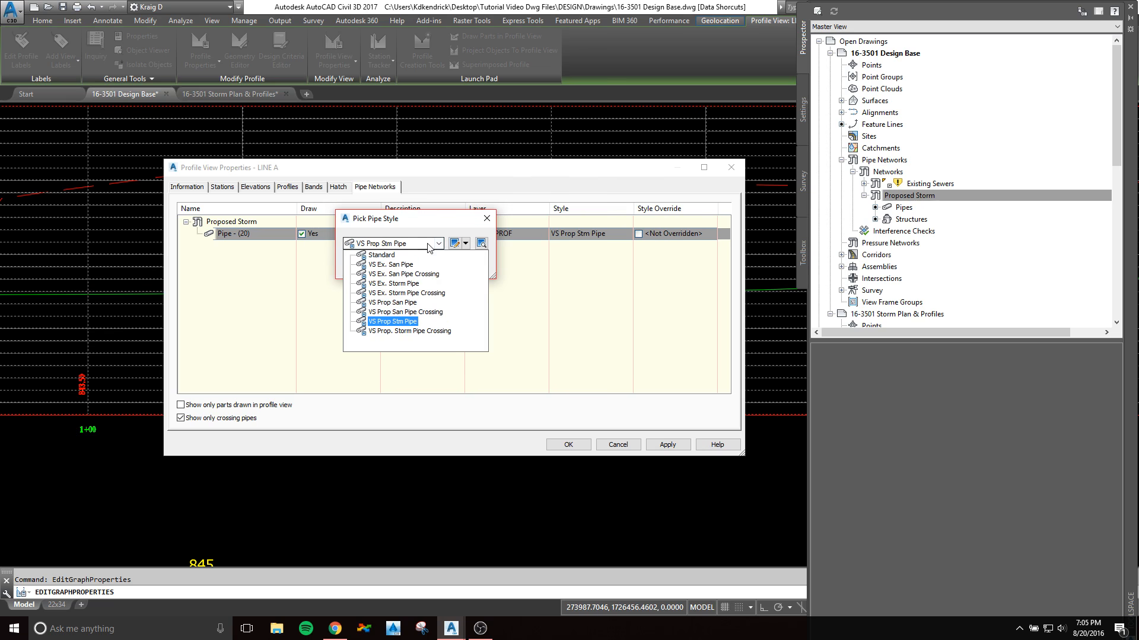
left_click(397, 332)
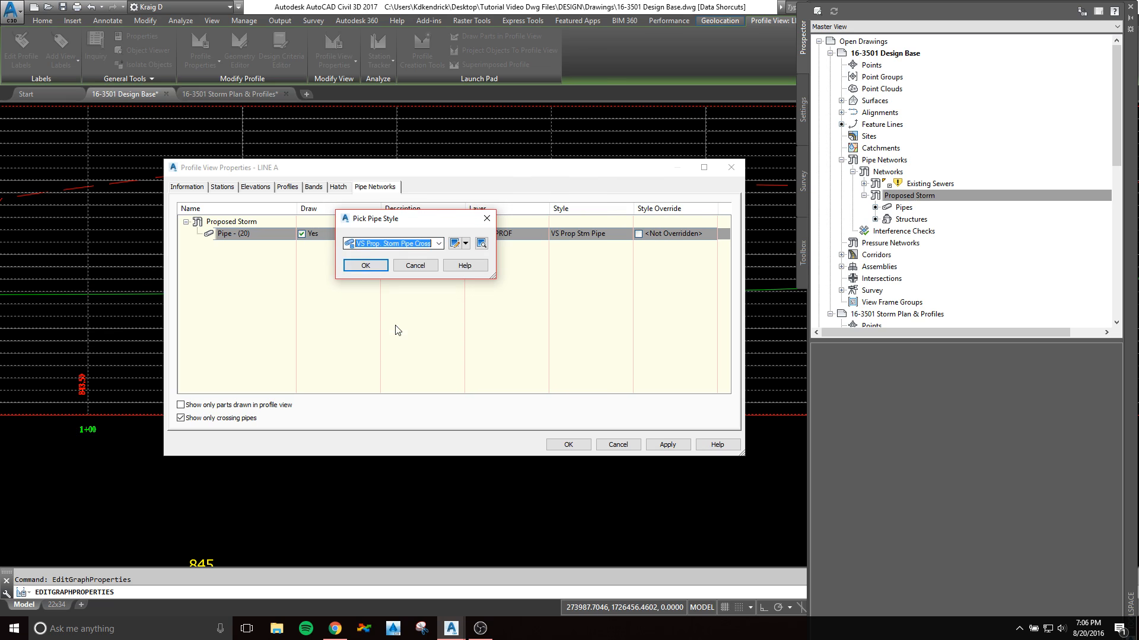
left_click(365, 265)
left_click(569, 445)
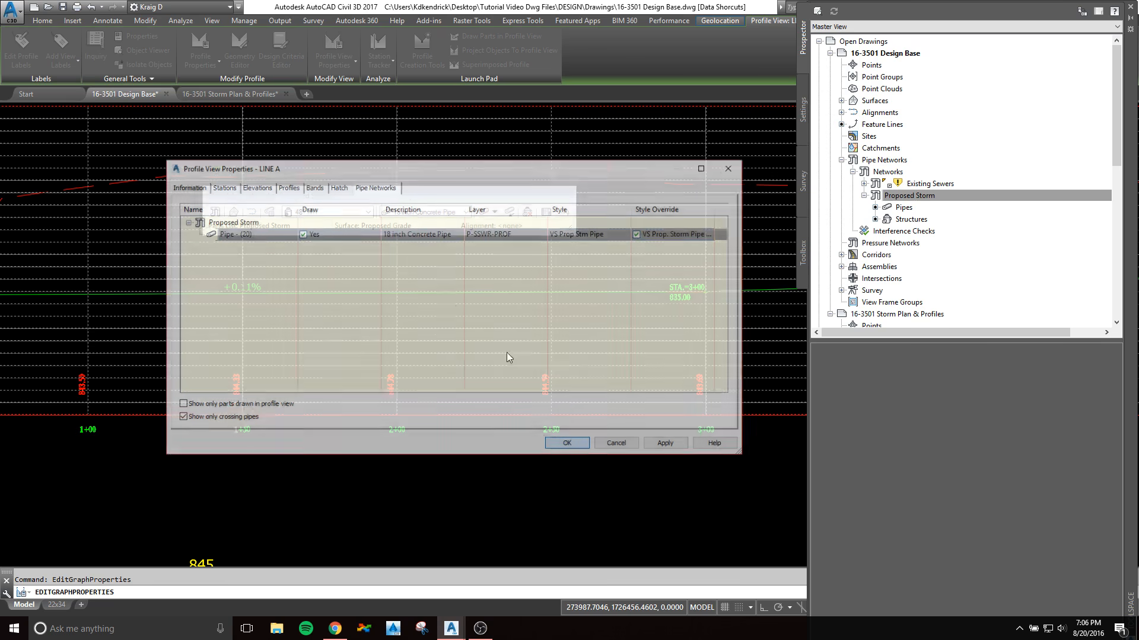
Step: Raise the crossing pipe in the LINE A profile view to just above the green profile line between stations 2+00 and 2+50
scroll(439, 348, "up", 4)
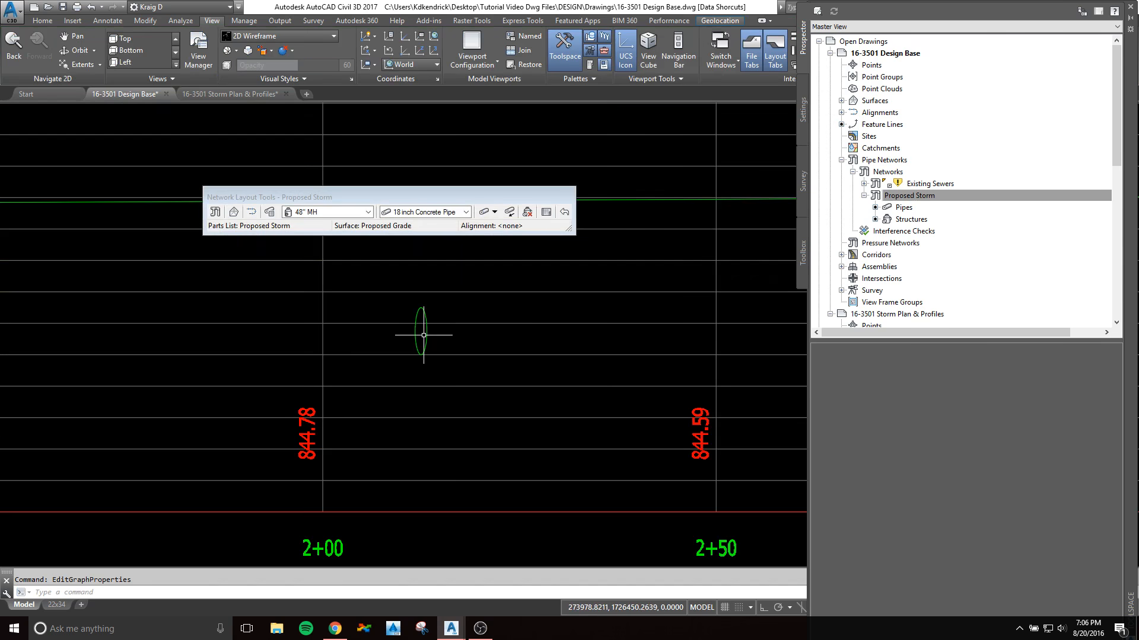
left_click(426, 331)
scroll(425, 329, "up", 4)
scroll(416, 330, "up", 5)
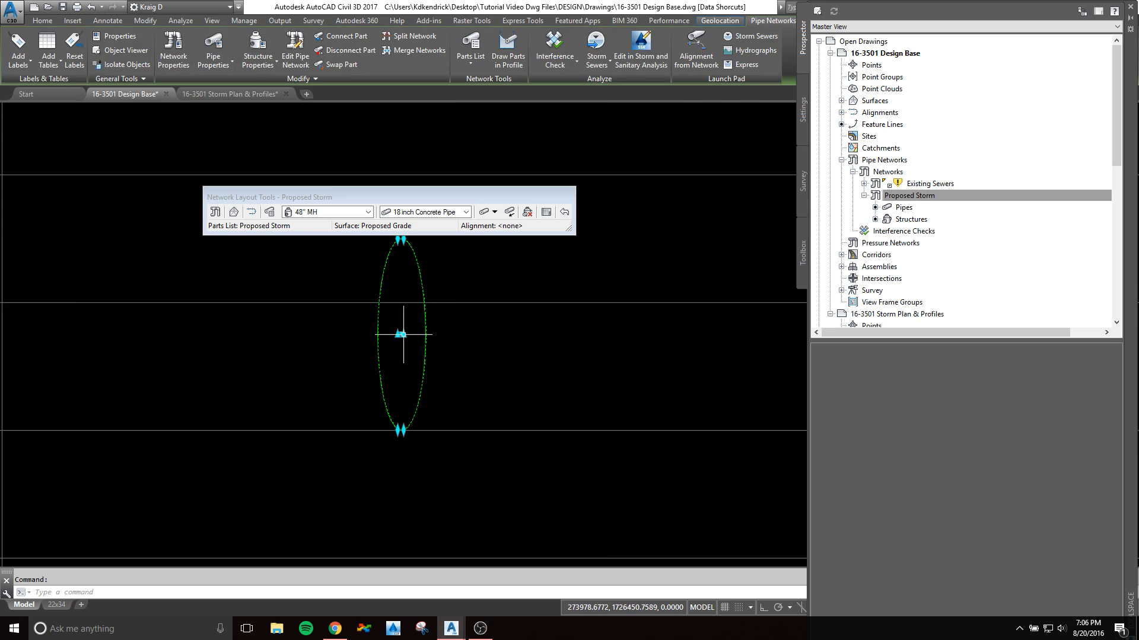
left_click(412, 339)
left_click(417, 347)
left_click(408, 336)
scroll(409, 337, "down", 10)
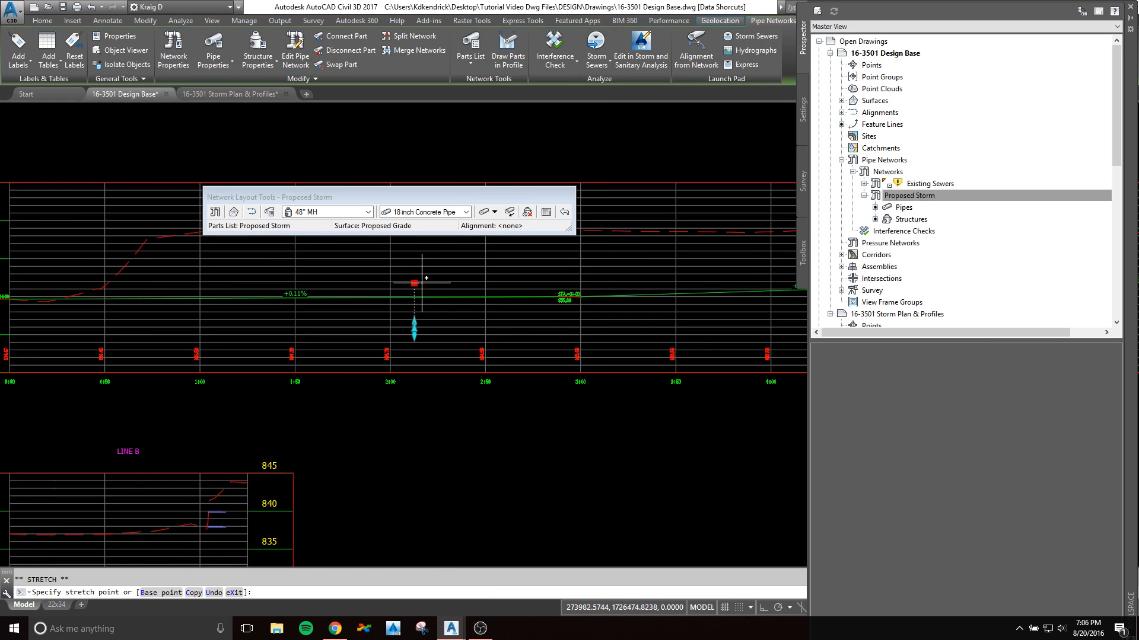
left_click(420, 282)
scroll(420, 282, "up", 5)
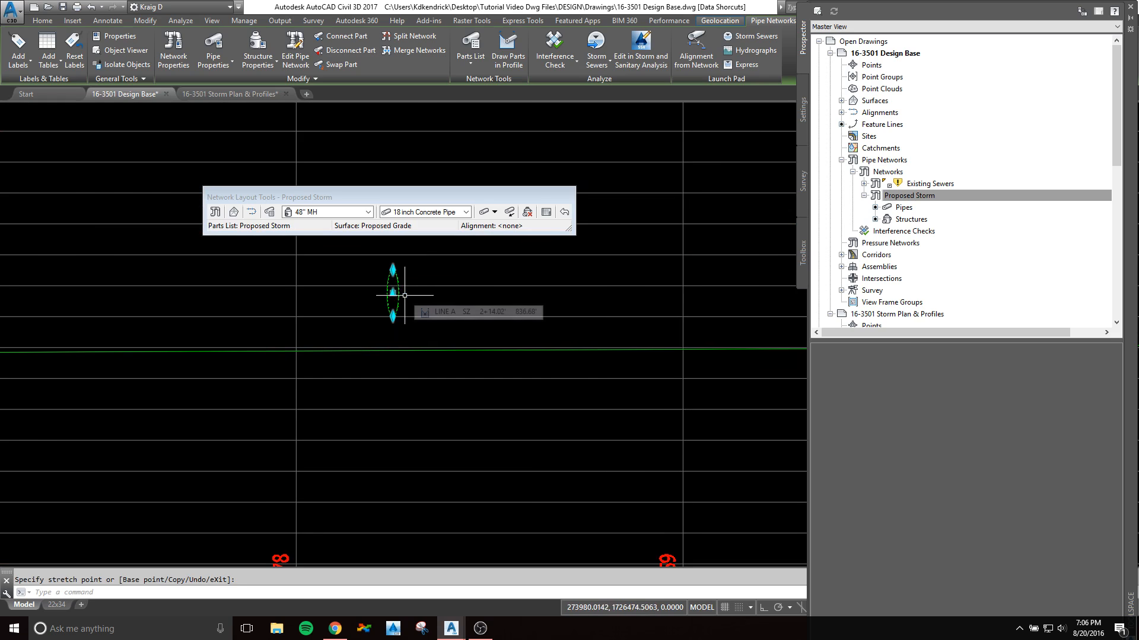
key("Escape")
Step: Check the raised crossing pipe in the LINE A profile view and compare it with the storm pipes in plan
scroll(412, 302, "down", 4)
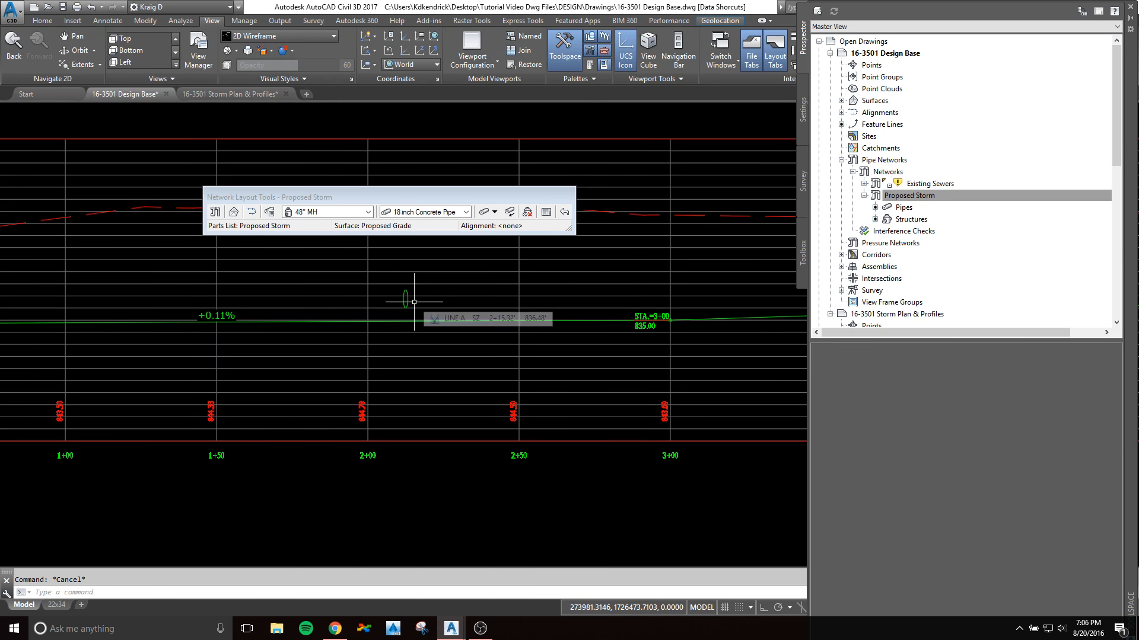
scroll(408, 364, "down", 3)
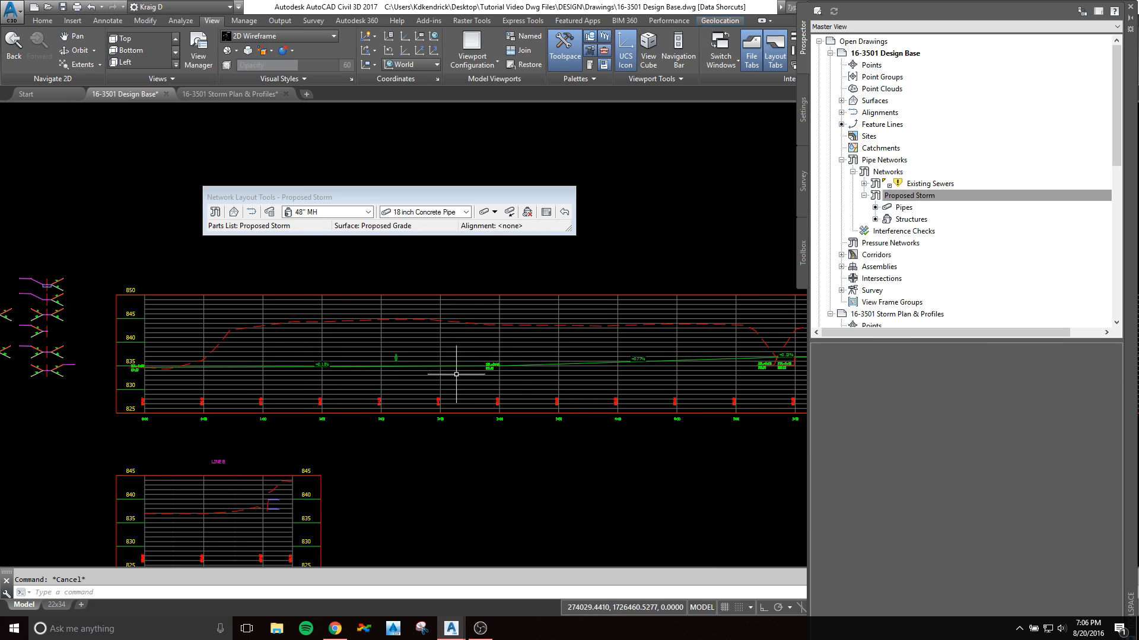
scroll(437, 343, "down", 5)
middle_click_drag(437, 343, 715, 335)
scroll(324, 420, "up", 7)
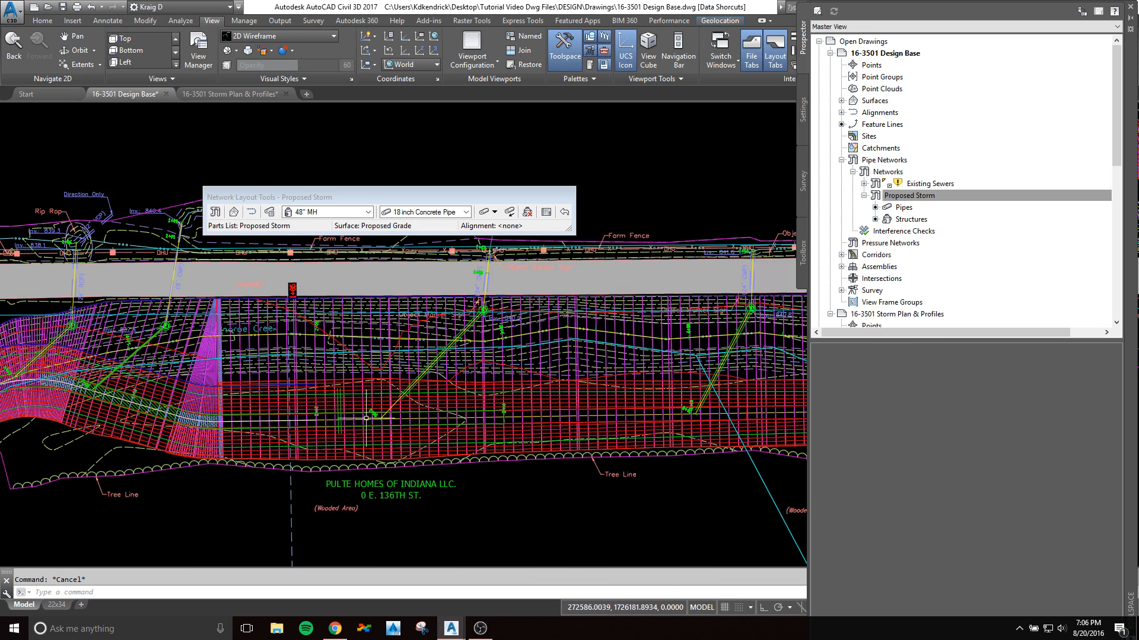
scroll(364, 403, "down", 5)
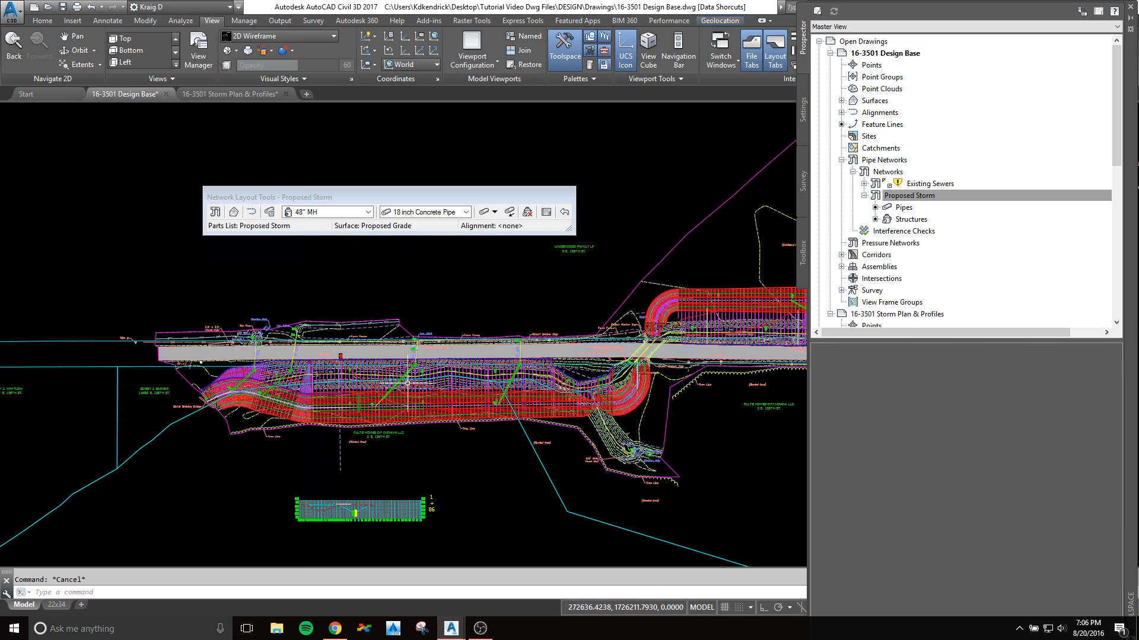
Step: Review the storm line profile views, including LINE ST-1 and LINE ST-2, against the plan layout
middle_click_drag(764, 409, 419, 434)
scroll(421, 432, "up", 2)
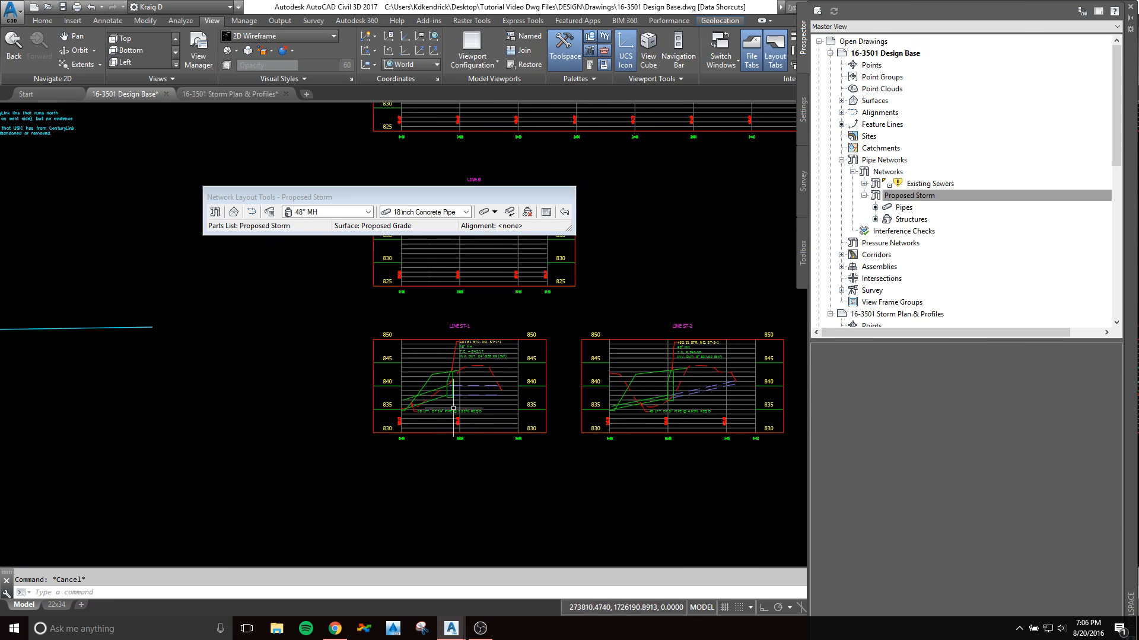
scroll(434, 401, "up", 1)
scroll(434, 400, "down", 2)
middle_click_drag(487, 334, 430, 446)
scroll(463, 362, "up", 2)
middle_click_drag(488, 355, 350, 406)
scroll(354, 406, "down", 2)
middle_click_drag(444, 396, 494, 354)
scroll(365, 392, "down", 2)
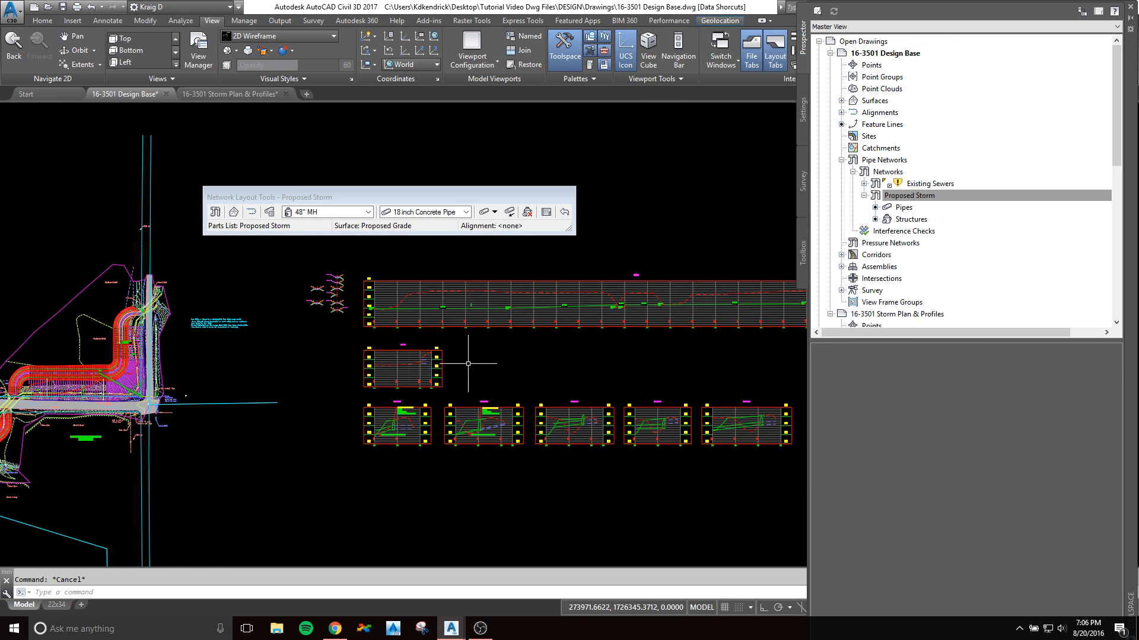
middle_click_drag(376, 397, 672, 350)
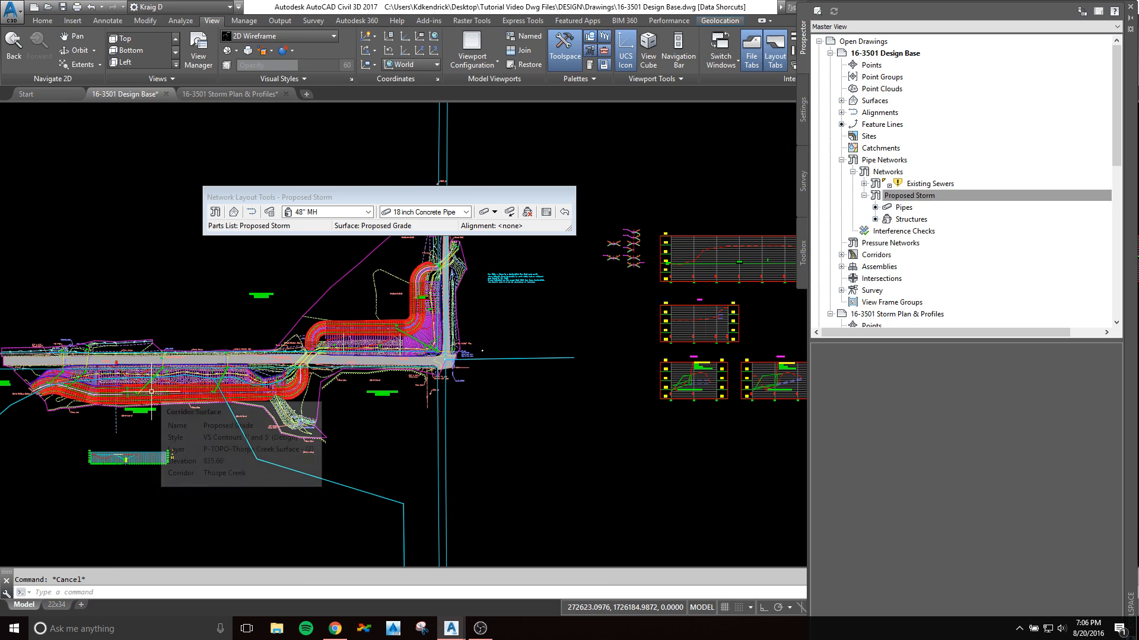
middle_click_drag(547, 411, 338, 448)
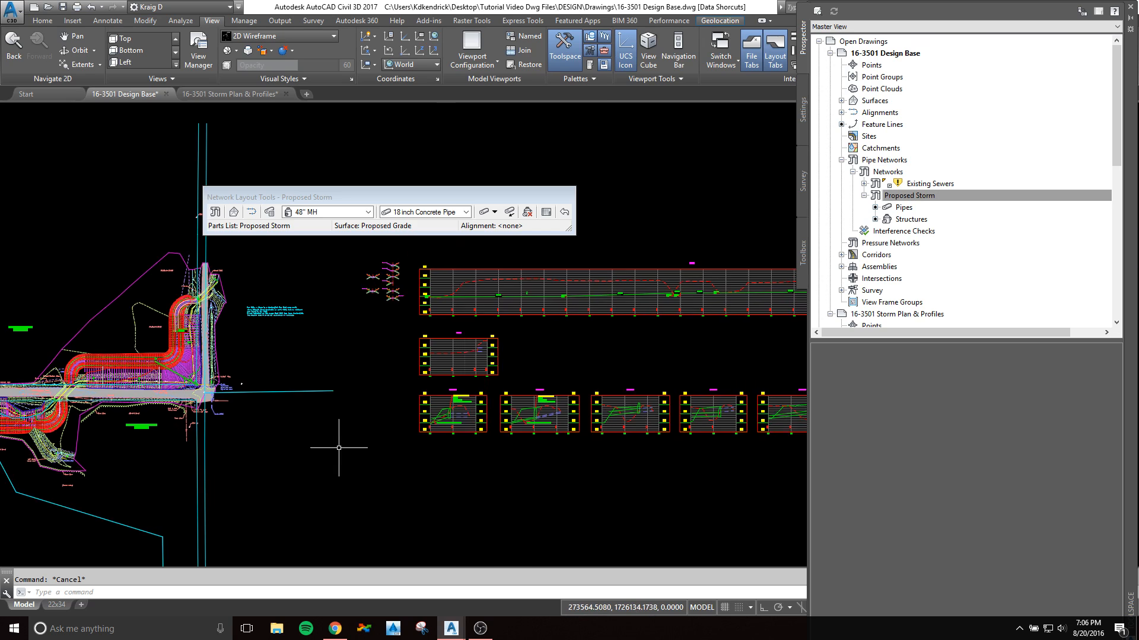
middle_click_drag(587, 386, 426, 395)
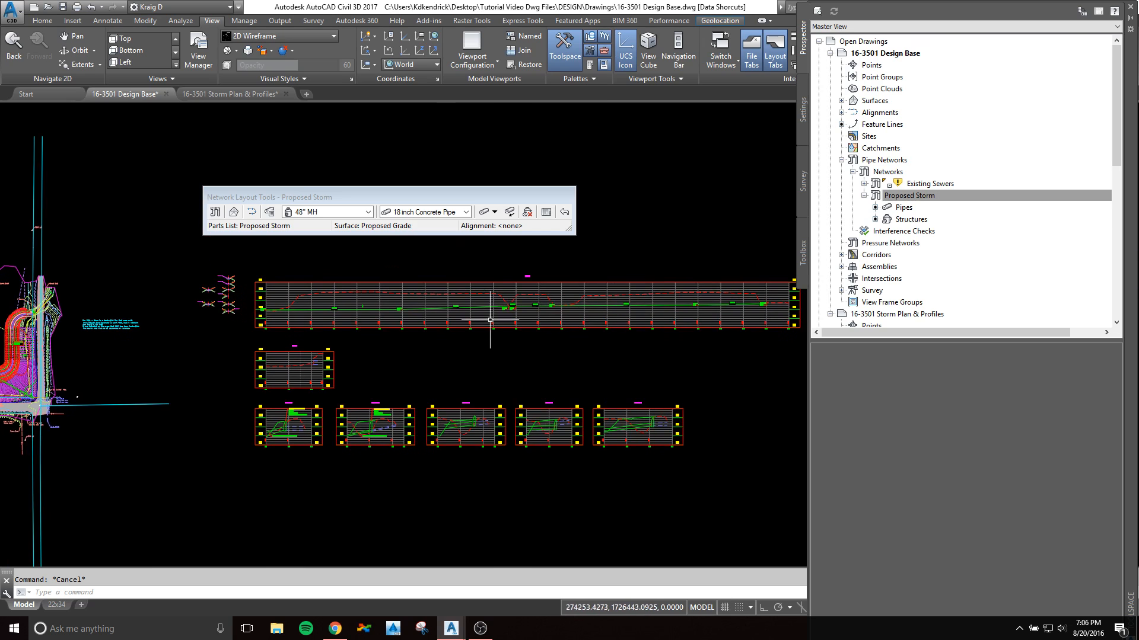
scroll(512, 356, "up", 4)
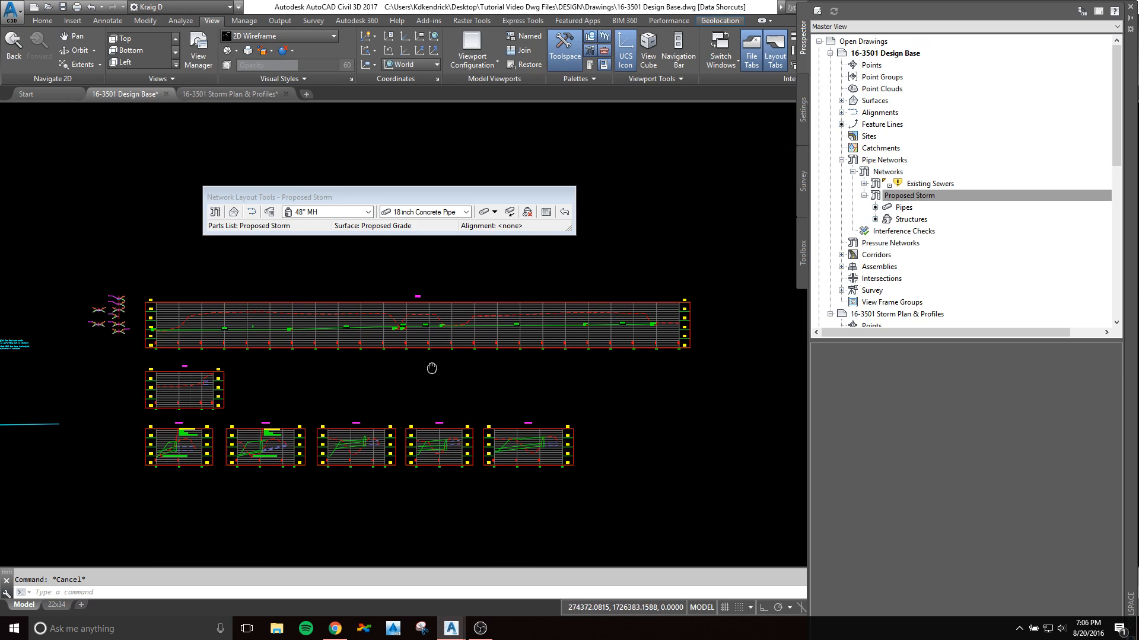